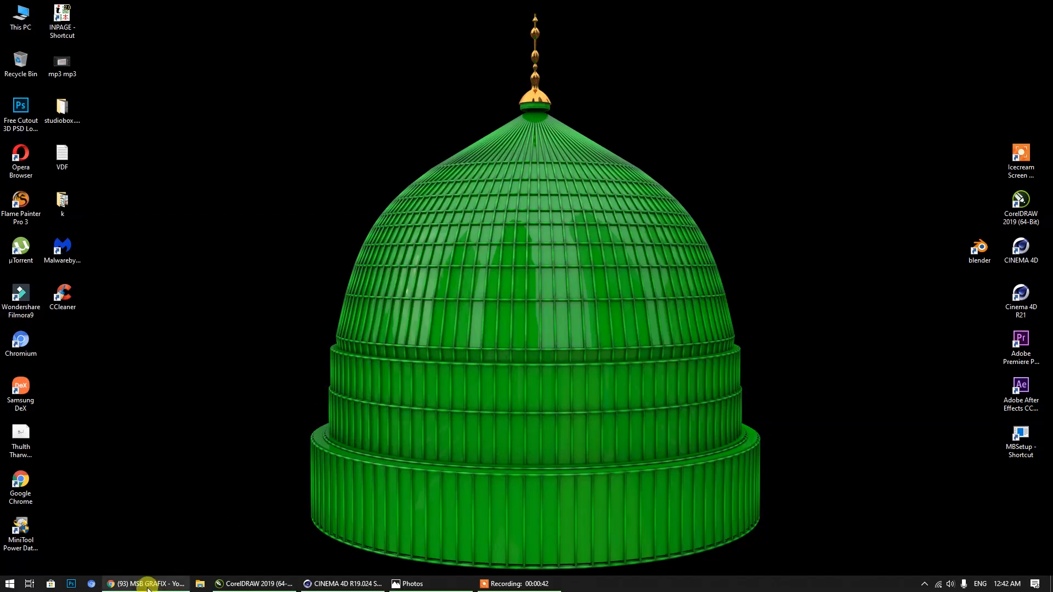
Switch to CorelDRAW and center the green dome photo on the page.
left_click(254, 583)
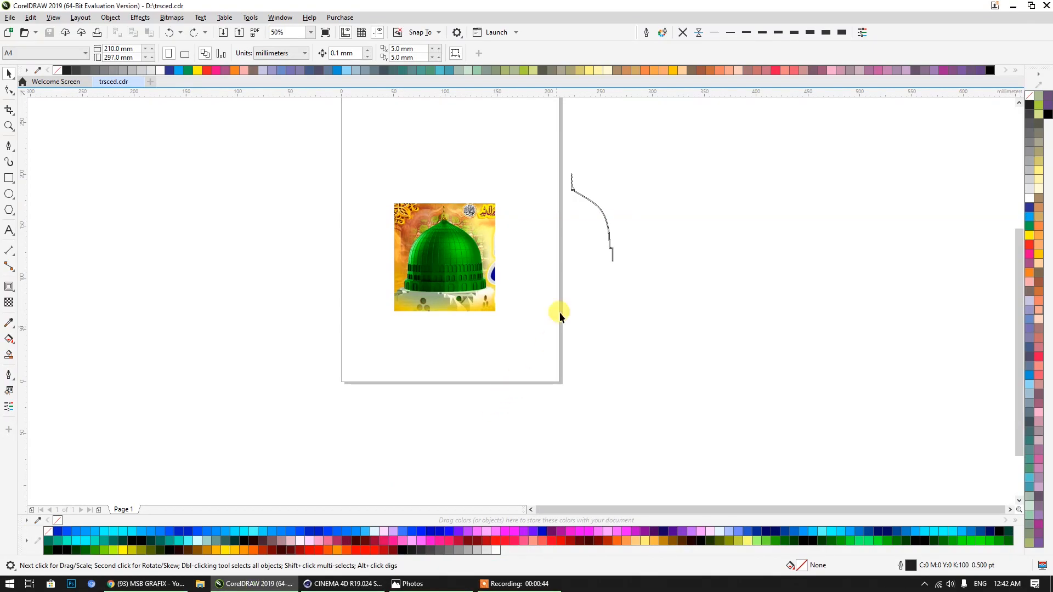
scroll(464, 239, "up", 3)
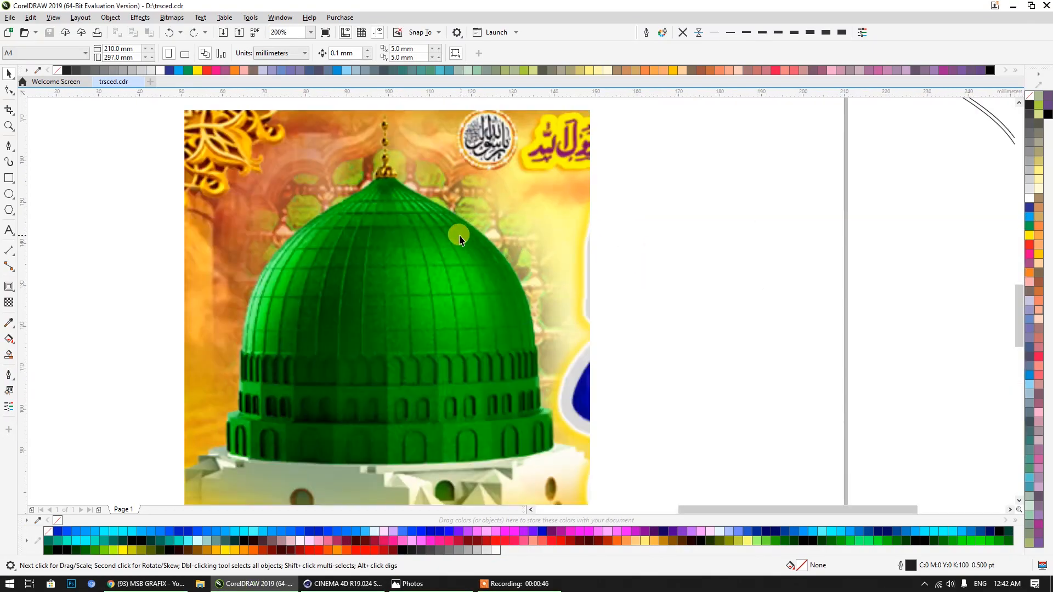
middle_click_drag(460, 239, 476, 226)
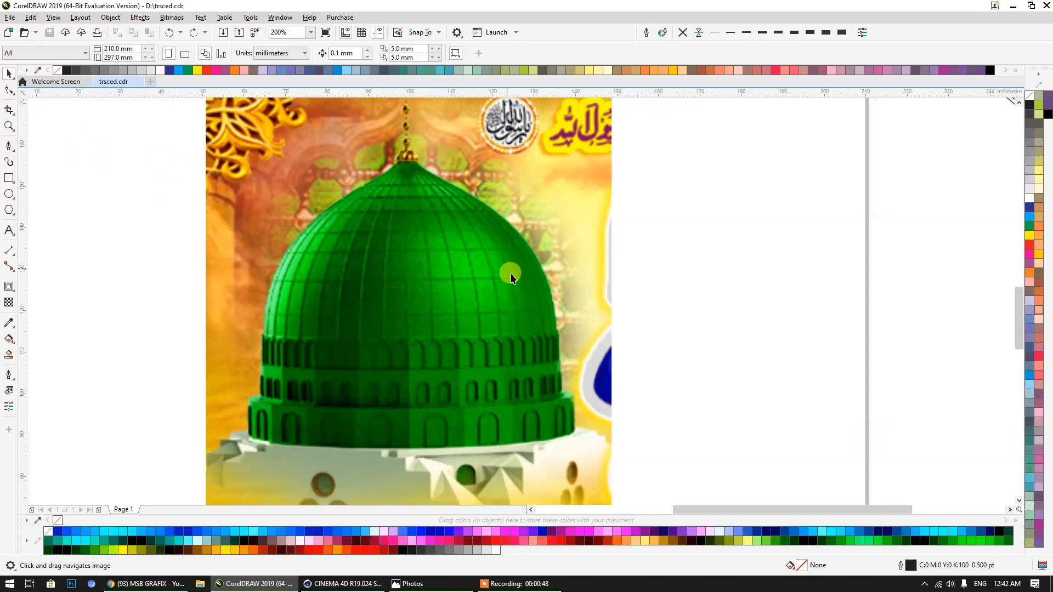
middle_click_drag(399, 153, 387, 209)
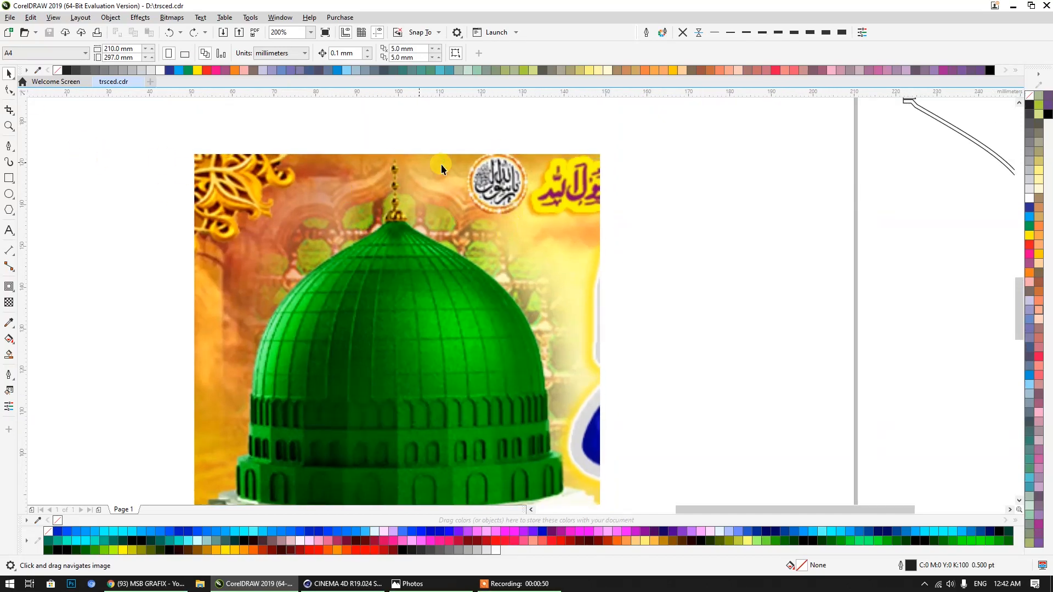
middle_click_drag(433, 296, 428, 207)
left_click(429, 210)
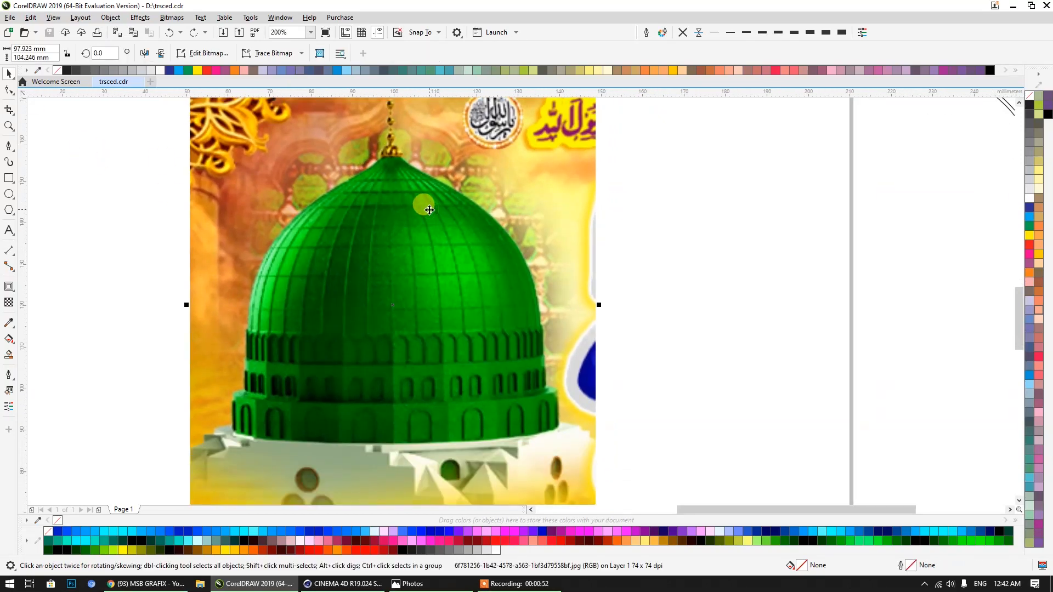
key("p")
scroll(433, 230, "down", 3)
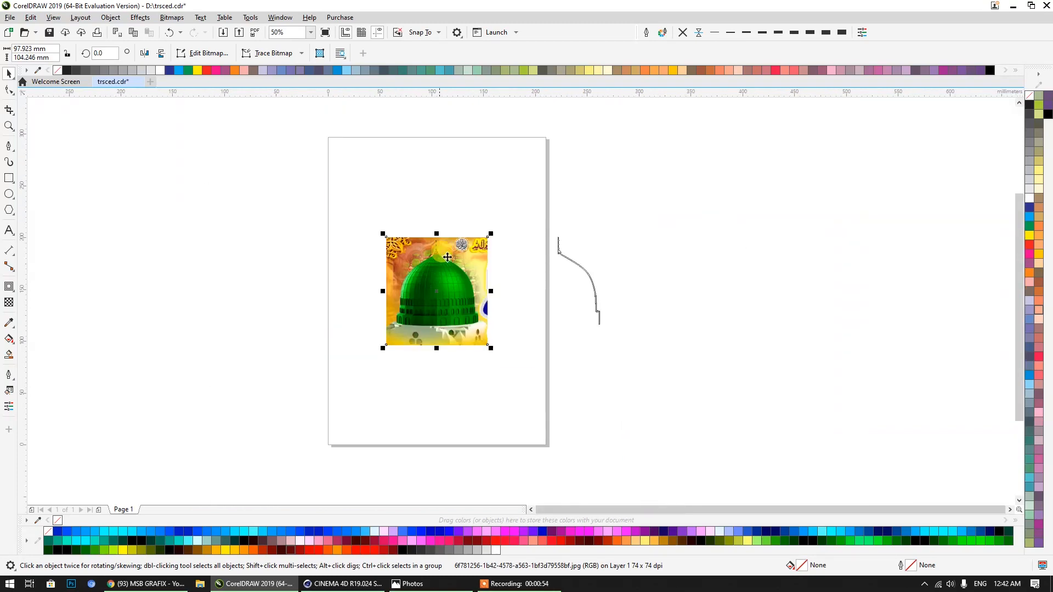
Examine the finial, the curved side and the tiered base of the dome in the reference photo.
scroll(384, 219, "up", 5)
middle_click_drag(364, 270, 389, 334)
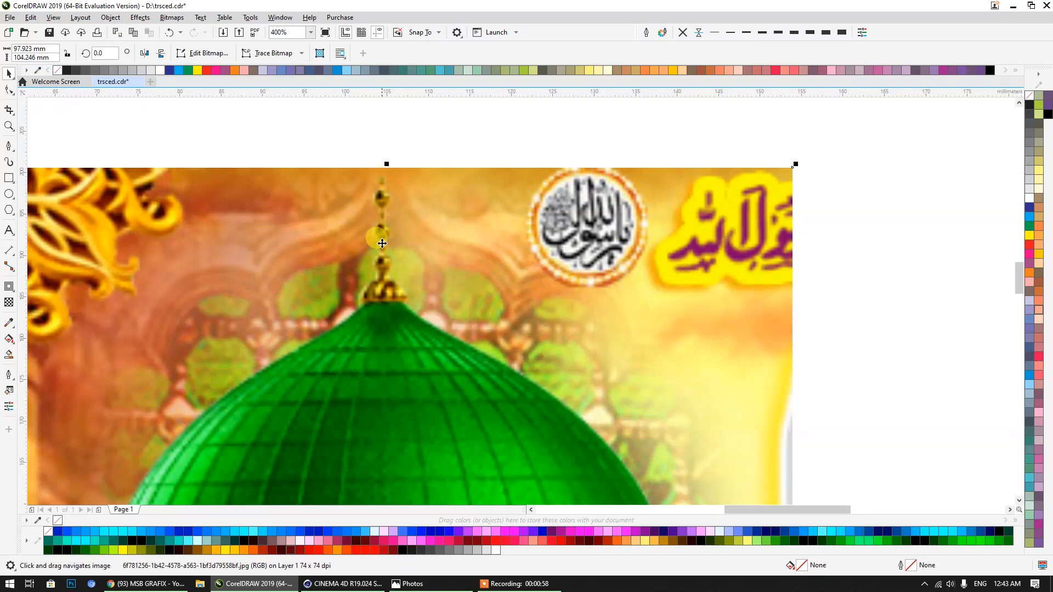
left_click_drag(418, 404, 328, 243)
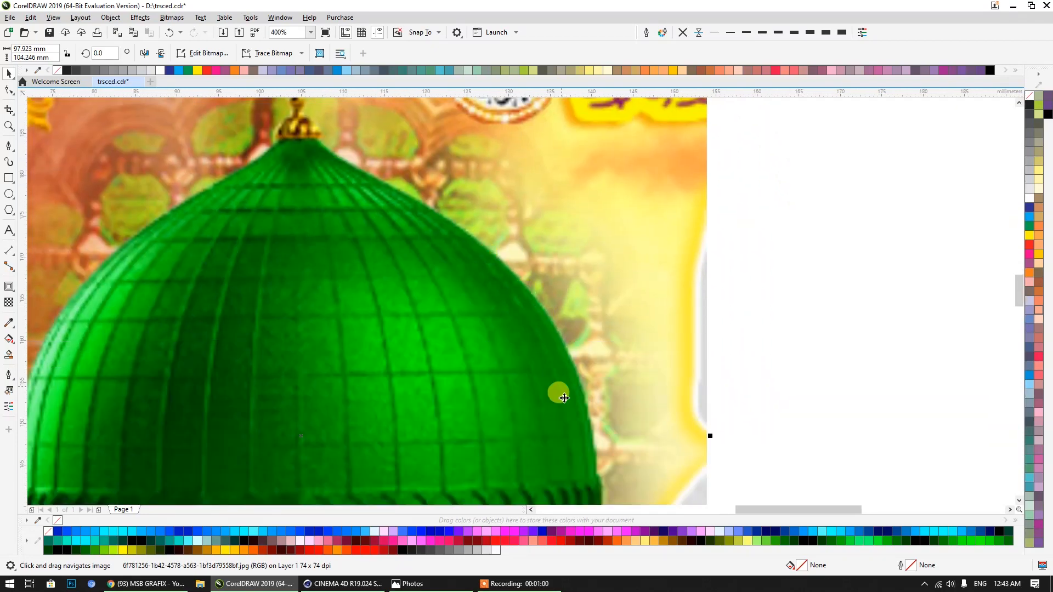
left_click_drag(550, 259, 554, 223)
scroll(553, 223, "down", 4)
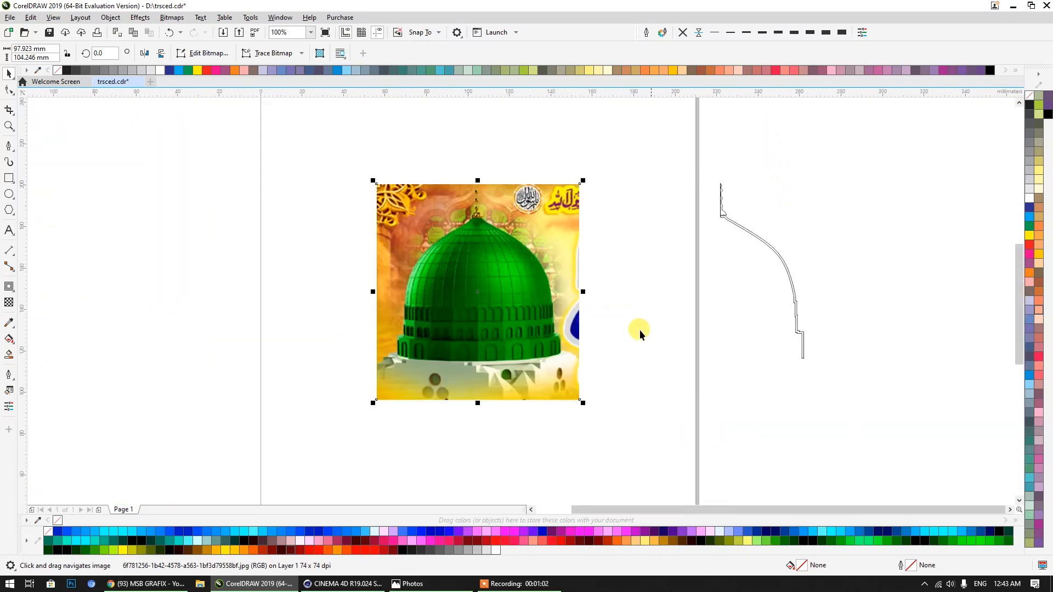
left_click(607, 392)
scroll(423, 372, "up", 2)
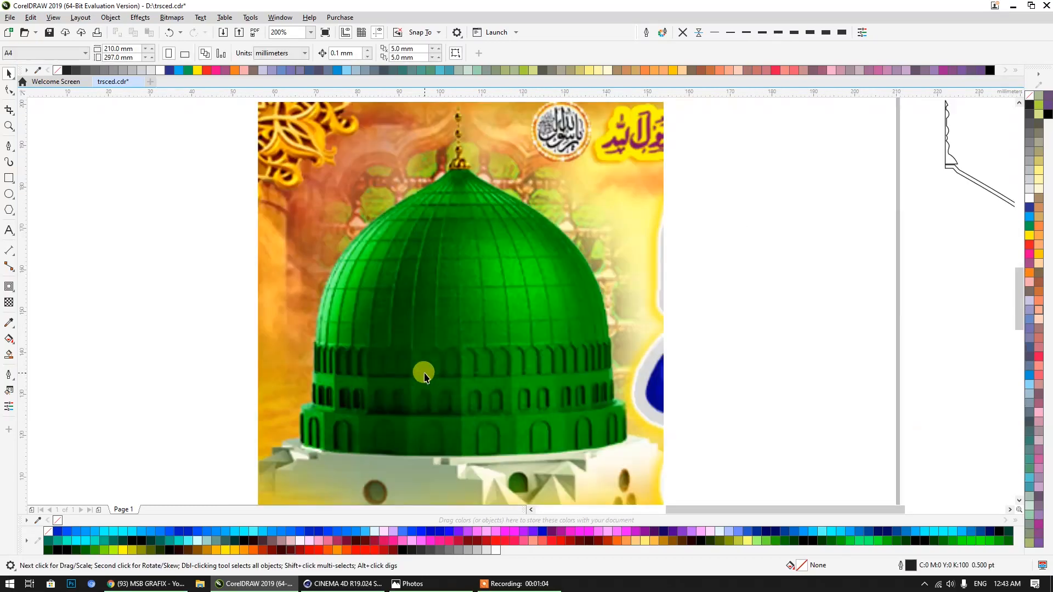
scroll(367, 268, "down", 2)
scroll(395, 239, "up", 2)
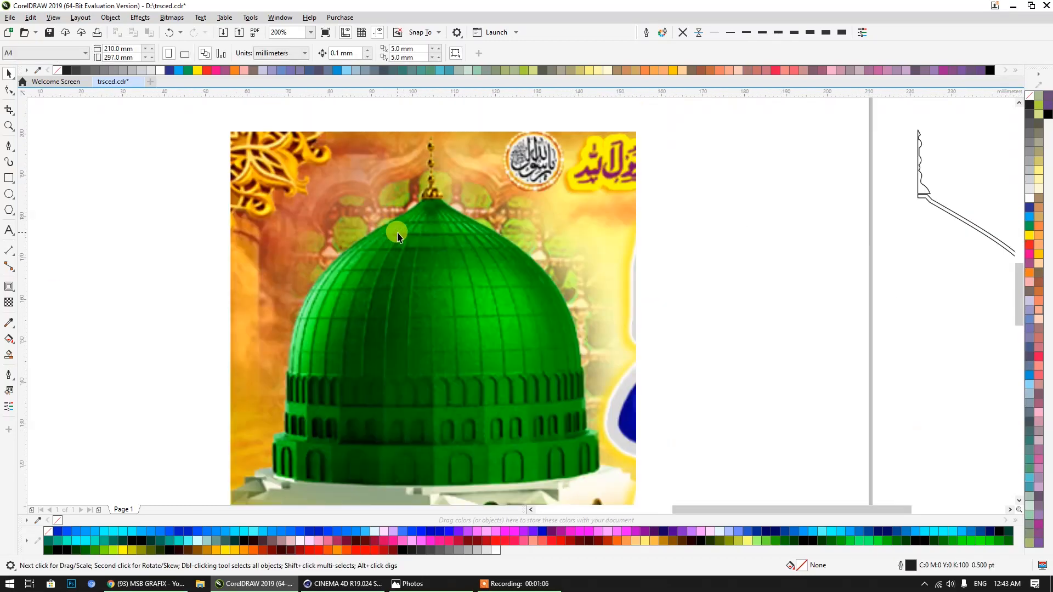
left_click(9, 146)
scroll(455, 185, "up", 4)
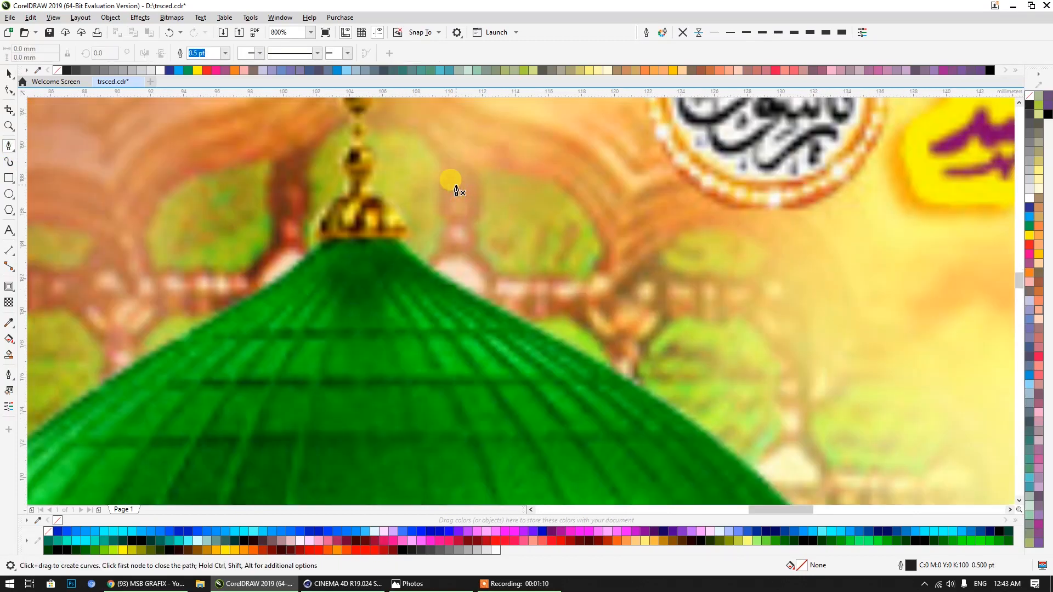
scroll(410, 171, "down", 4)
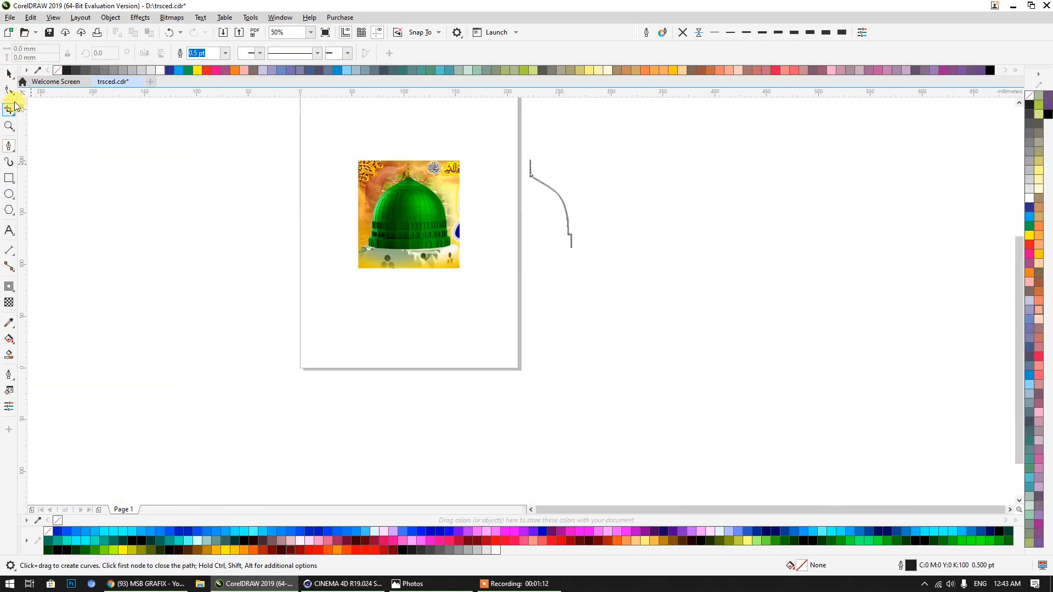
Place a vertical guideline at 105 mm through the photo's center and turn on snapping to guidelines.
left_click(8, 76)
left_click_drag(22, 125, 142, 189)
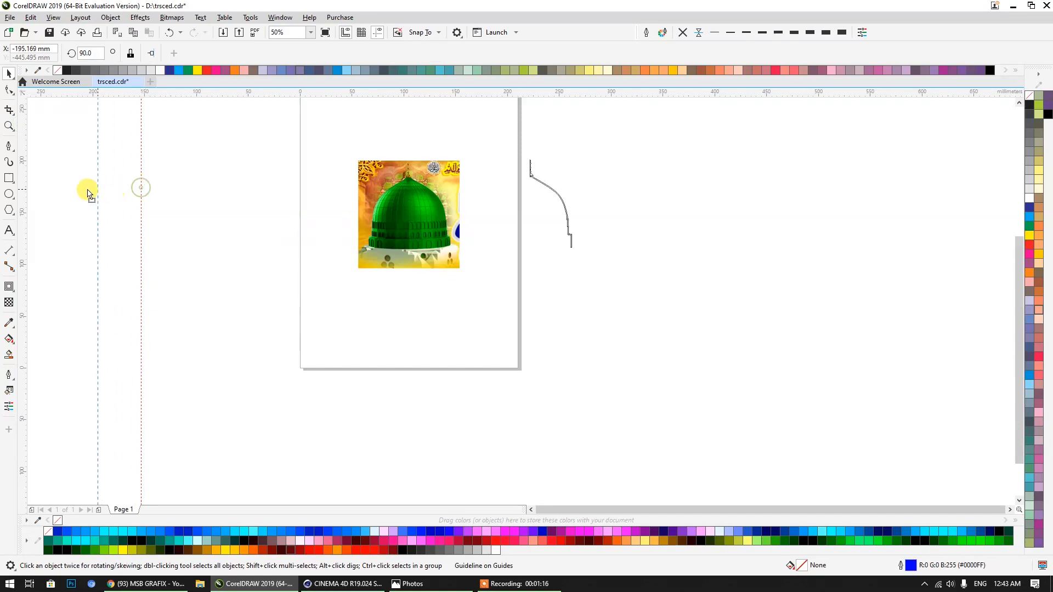
left_click_drag(25, 187, 409, 188)
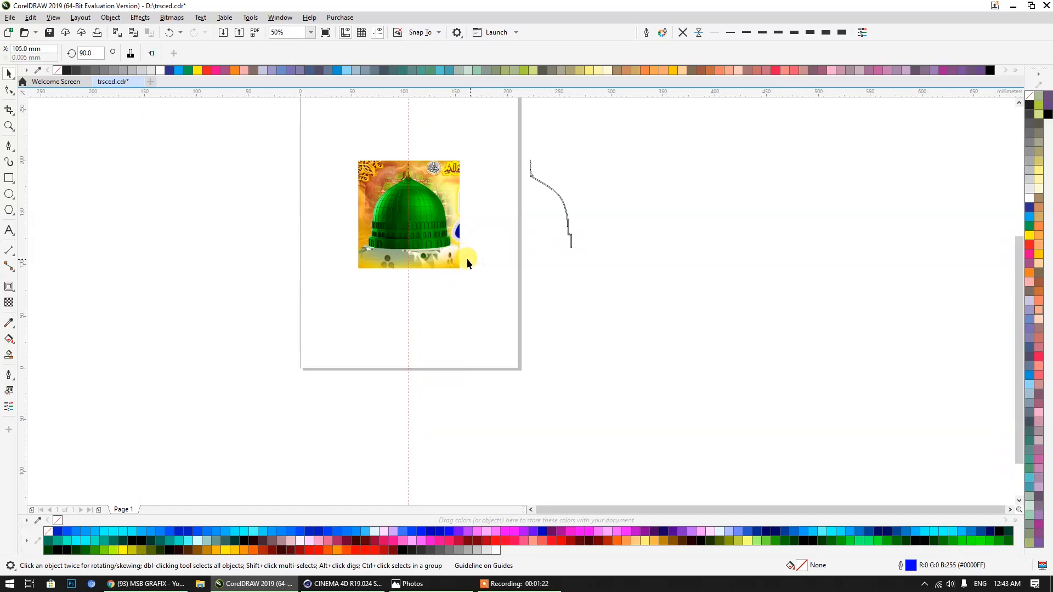
left_click(439, 242)
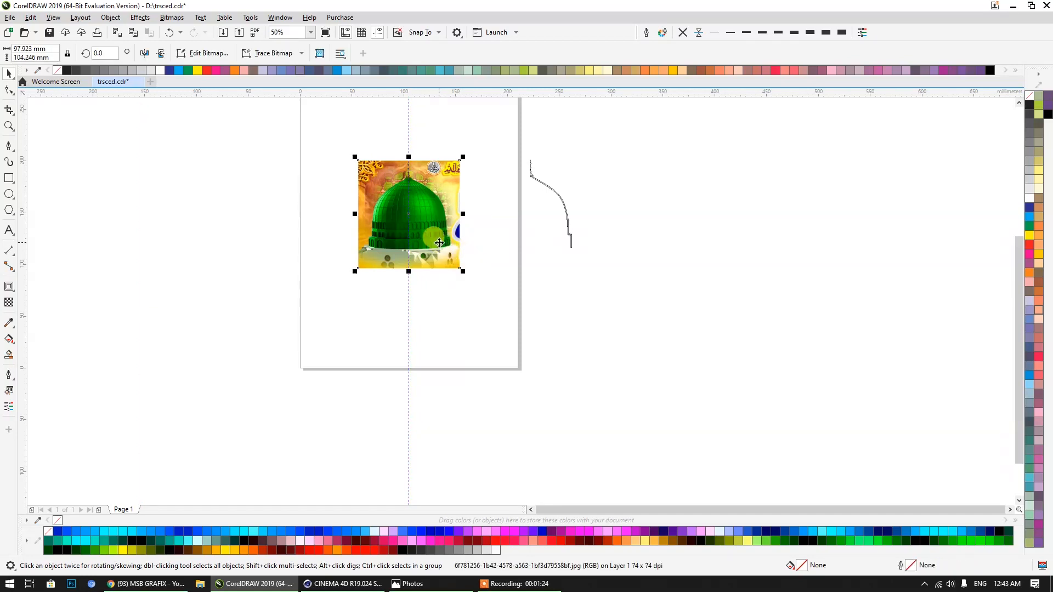
left_click(455, 315)
left_click(421, 32)
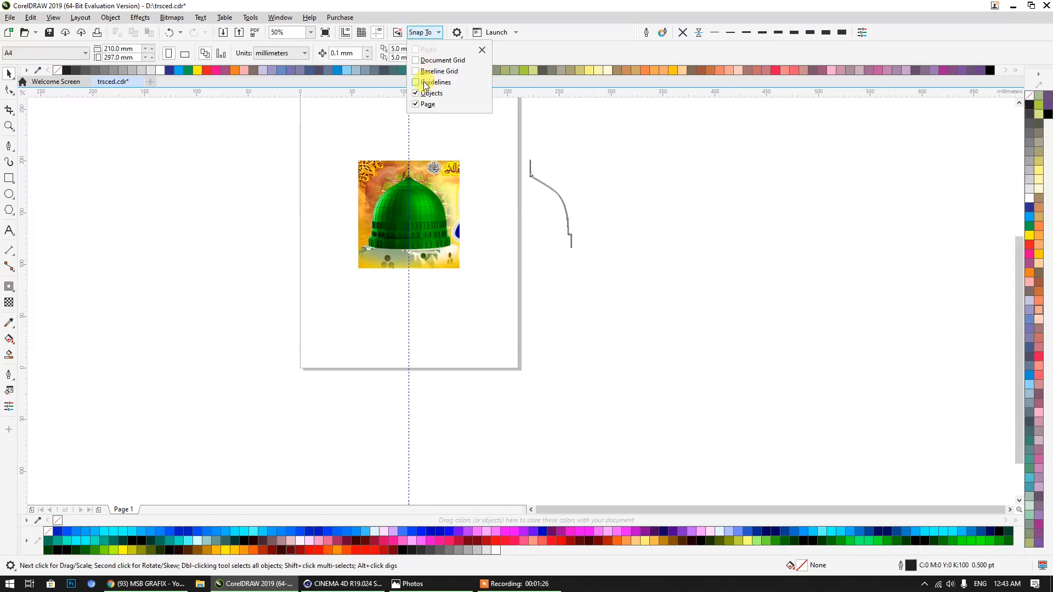
Nudge the dome photo sideways until the finial's axis lines up with the vertical guideline.
scroll(413, 159, "up", 4)
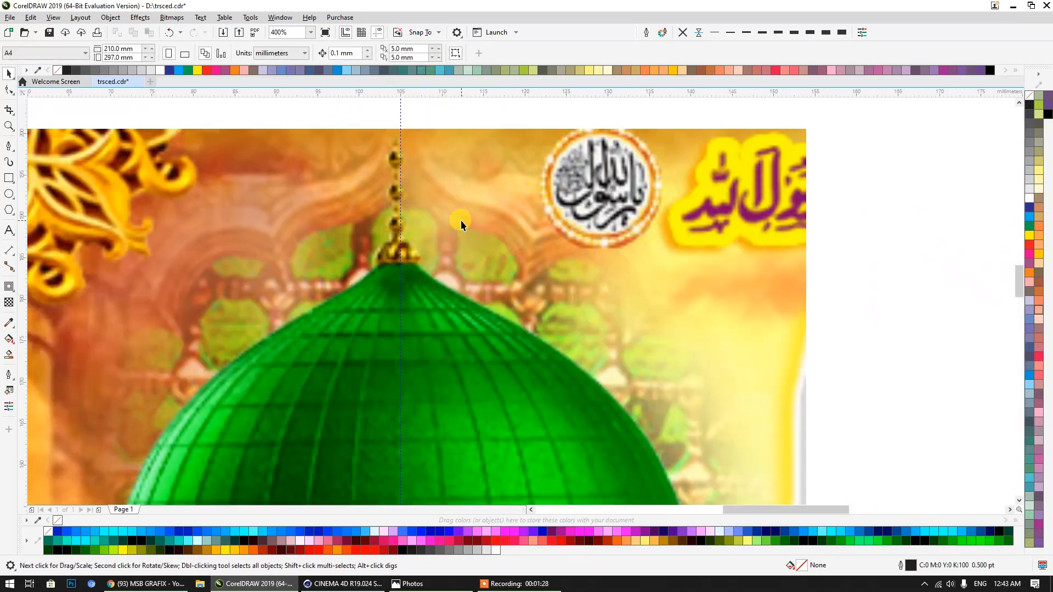
scroll(420, 245, "up", 1)
scroll(427, 250, "down", 1)
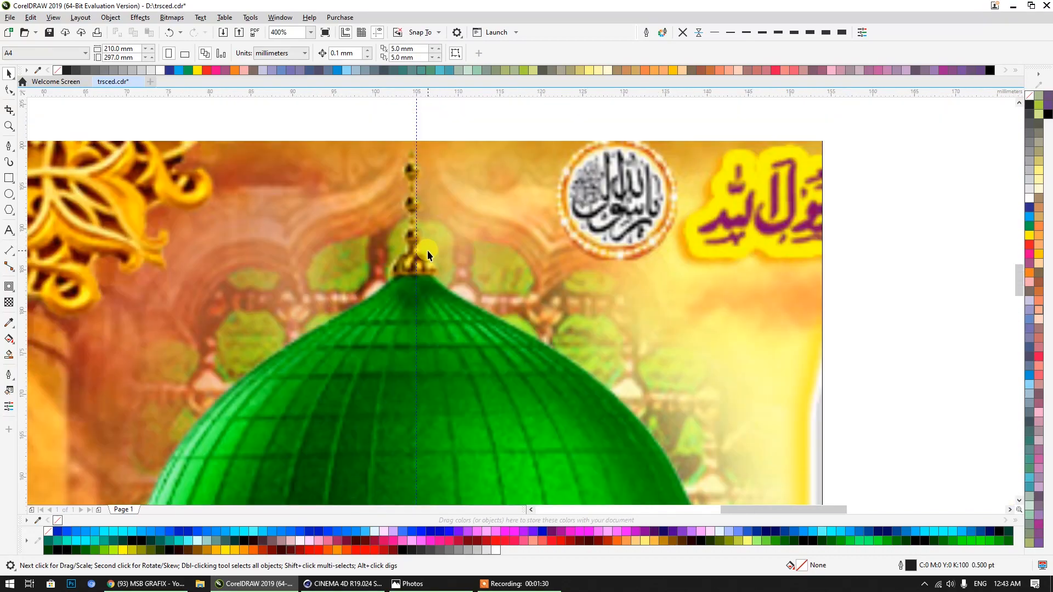
scroll(455, 262, "down", 2)
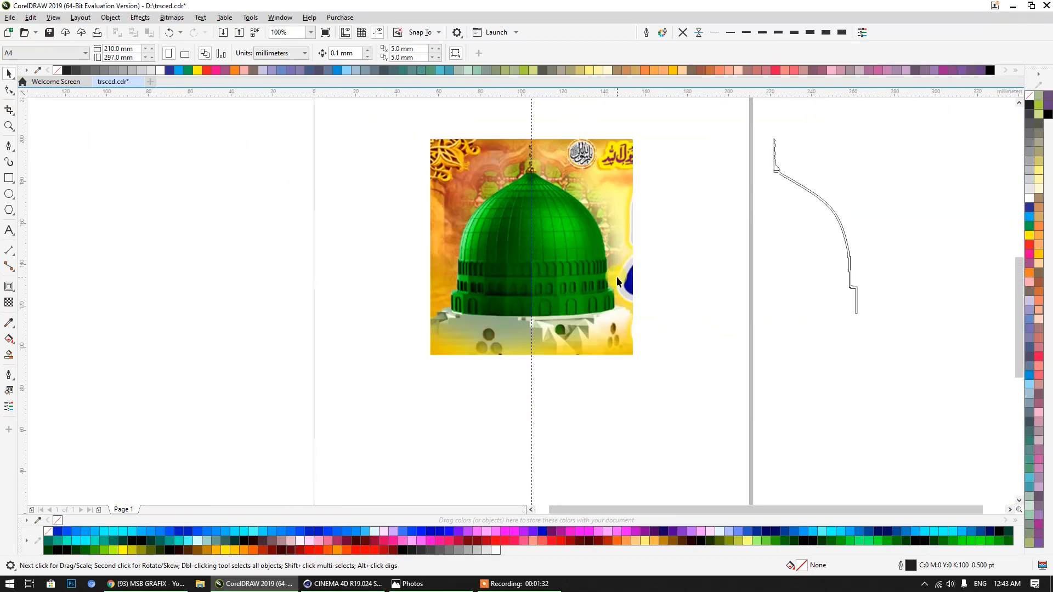
scroll(538, 159, "up", 3)
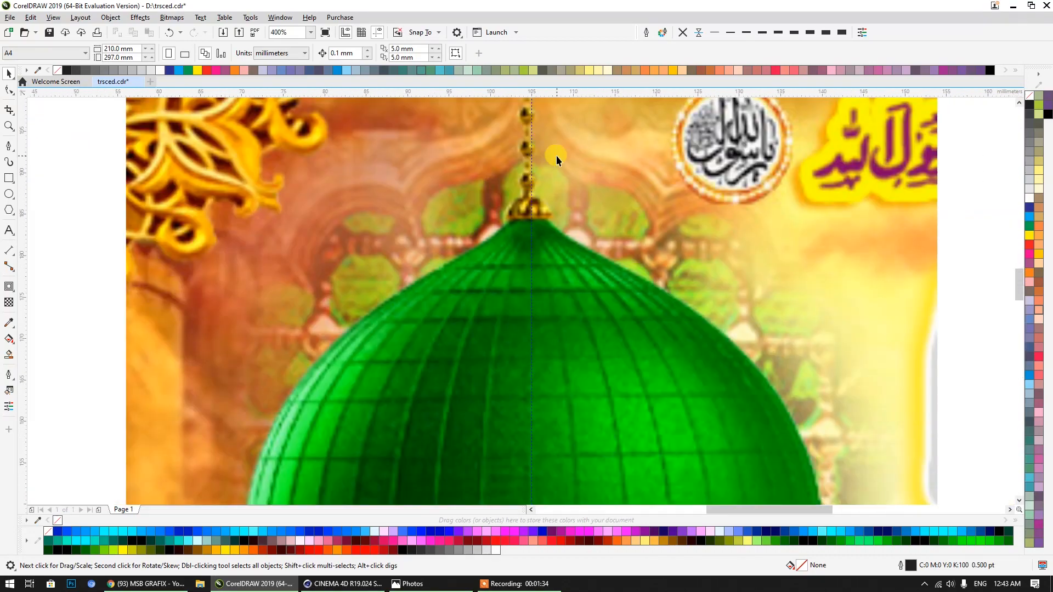
scroll(510, 173, "down", 1)
left_click(531, 183)
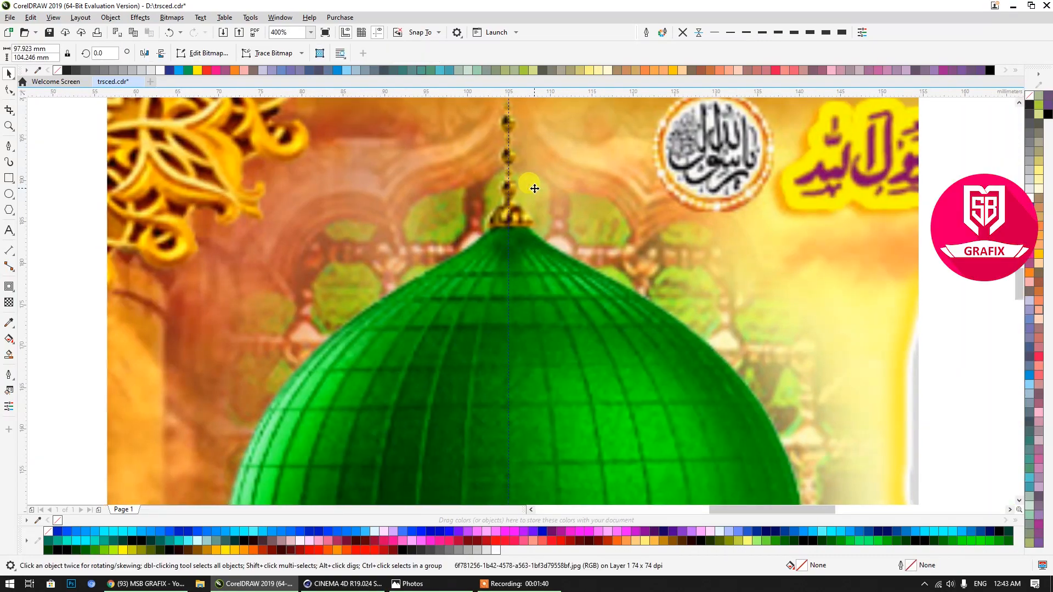
scroll(433, 211, "down", 2)
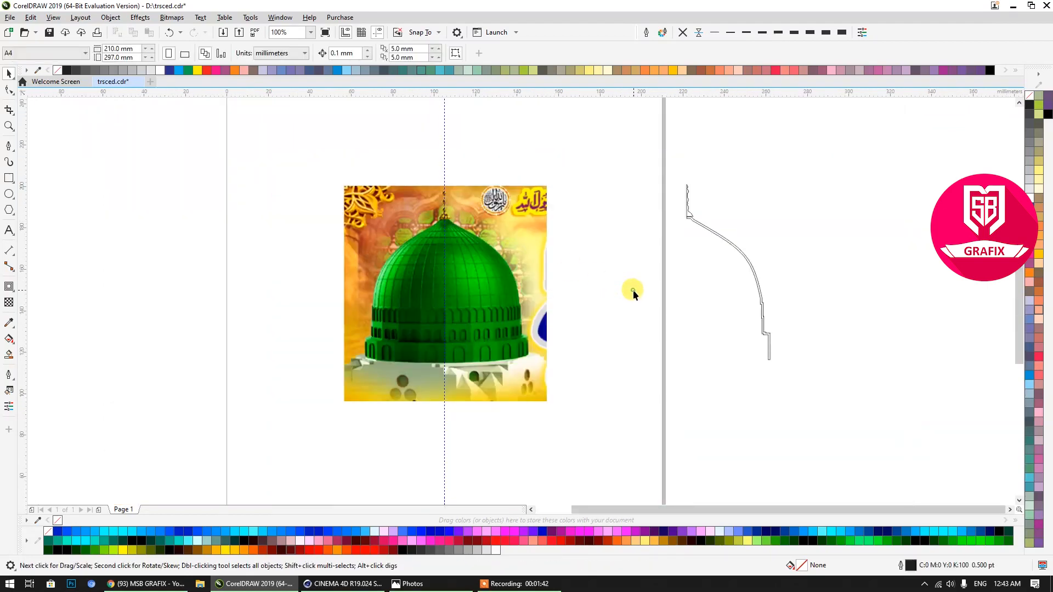
Lock the dome photo in place and leave it deselected.
right_click(483, 239)
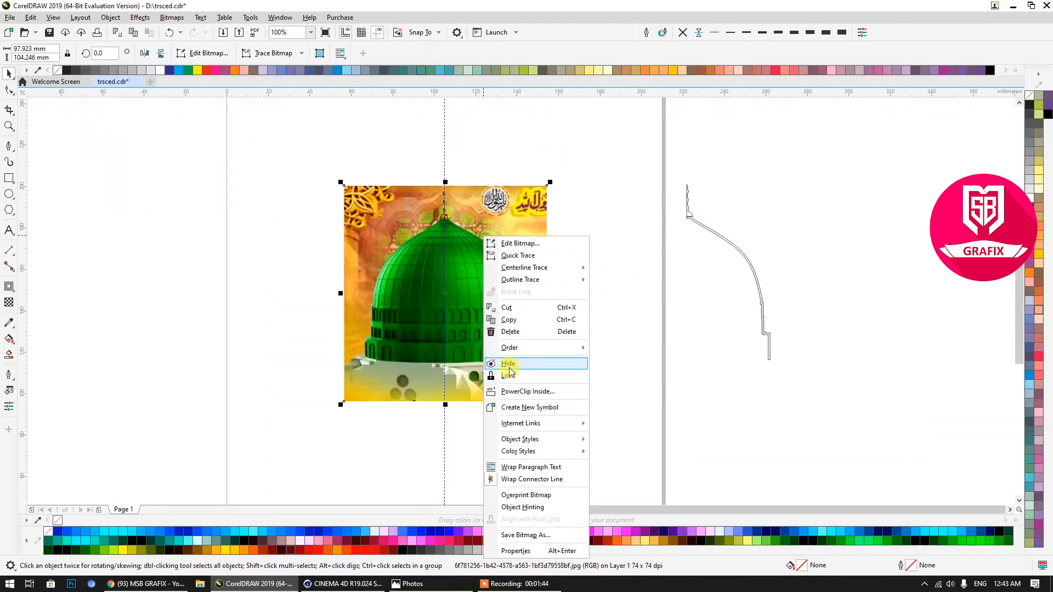
left_click(505, 378)
left_click(681, 321)
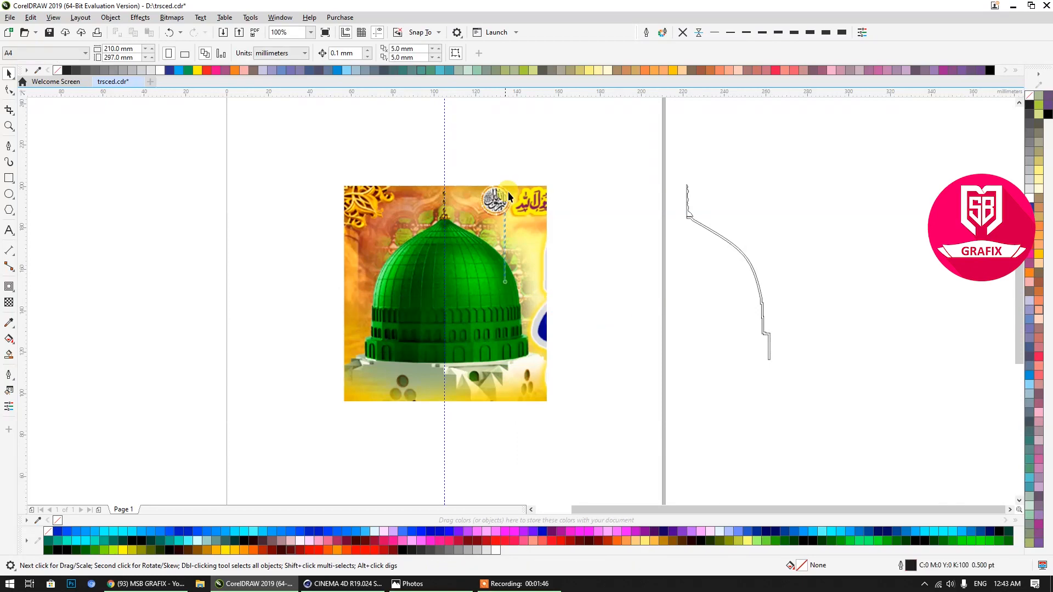
Start a Pen tool outline at the finial's tip on the guideline and trace its right side past the first bead.
scroll(439, 202, "up", 4)
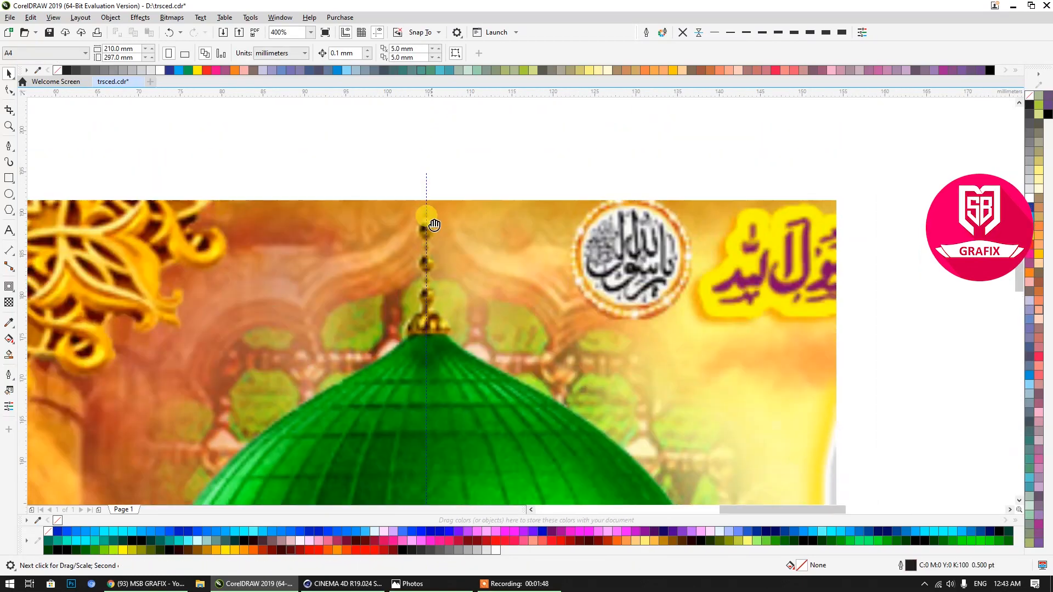
scroll(423, 227, "down", 2)
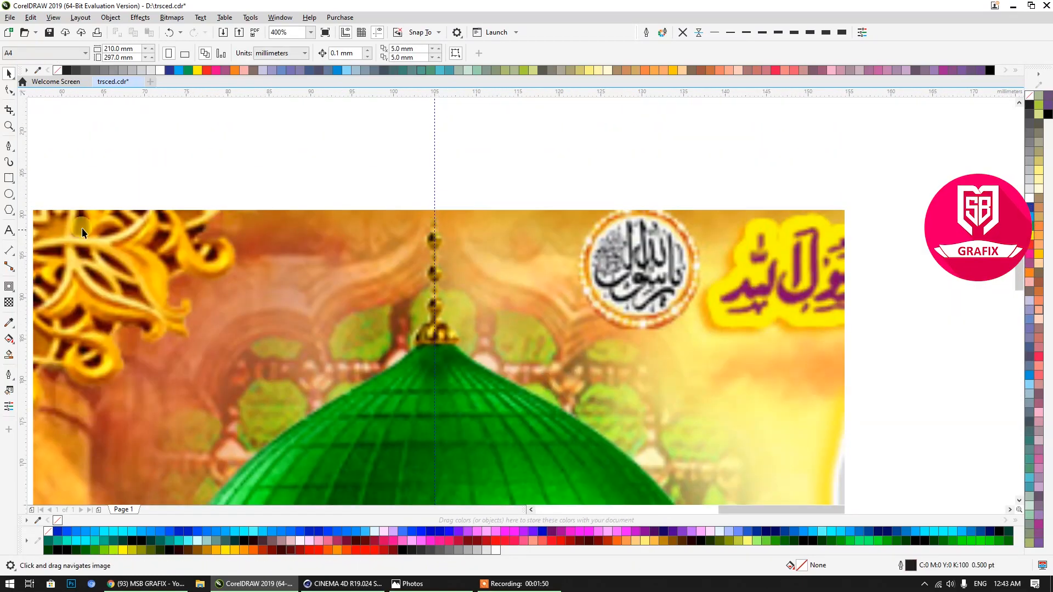
left_click(9, 146)
scroll(454, 231, "up", 1)
scroll(454, 232, "up", 1)
left_click(378, 193)
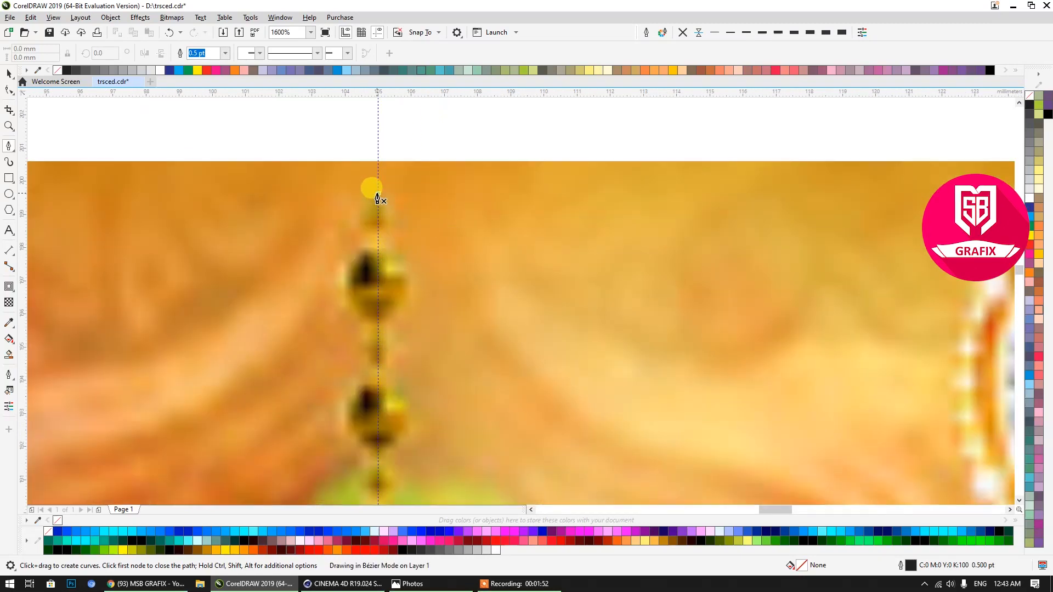
left_click(393, 219)
left_click(377, 231)
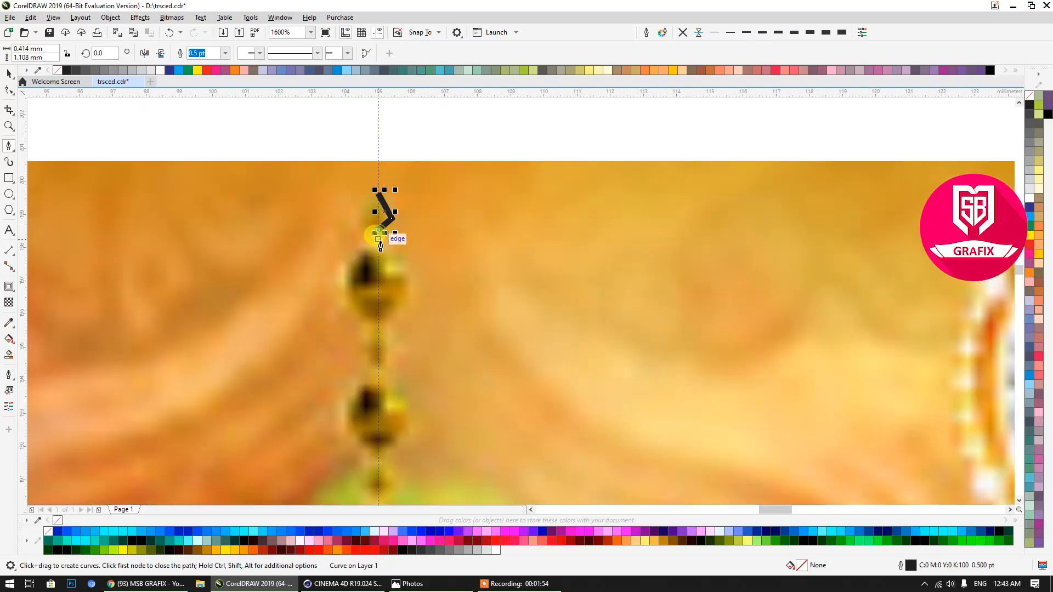
left_click(381, 245)
left_click(412, 260)
left_click(386, 324)
Continue the straight-segment outline down the right side of the finial, past the second bead and the small ridges around it.
left_click(385, 333)
left_click(393, 348)
left_click(385, 366)
left_click(385, 376)
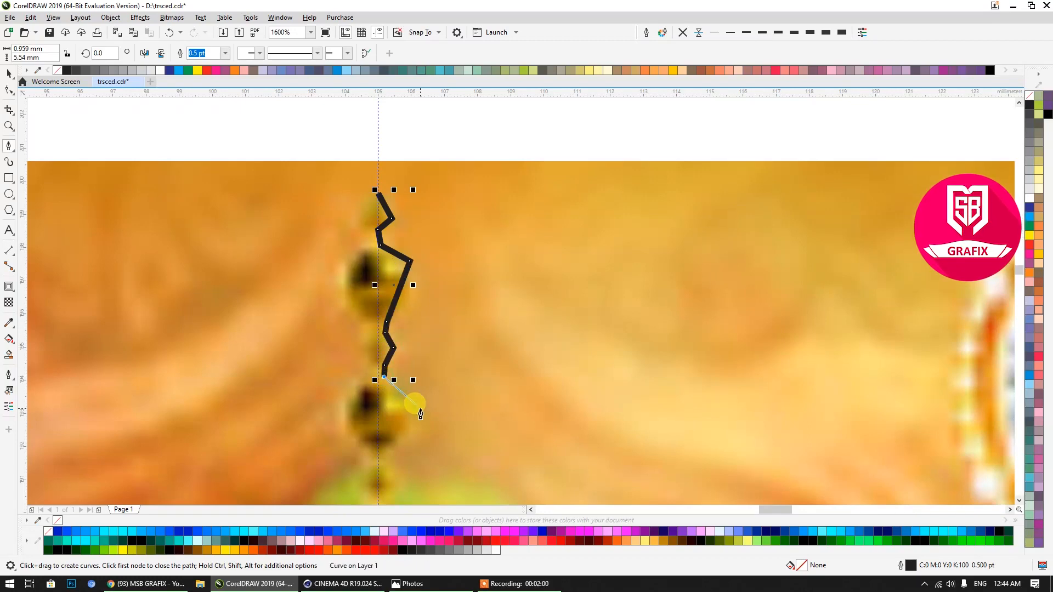
left_click(413, 409)
left_click(382, 458)
middle_click_drag(415, 503, 423, 327)
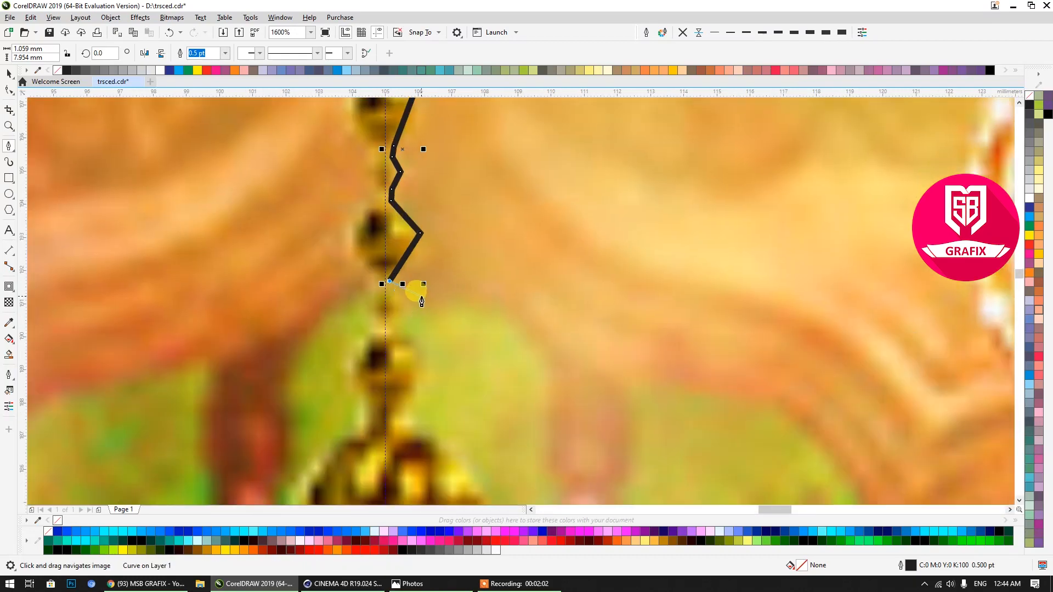
left_click(405, 303)
left_click(392, 327)
Continue tracing the finial's right side around the third bead and down to the outer edge of its golden base.
left_click(428, 342)
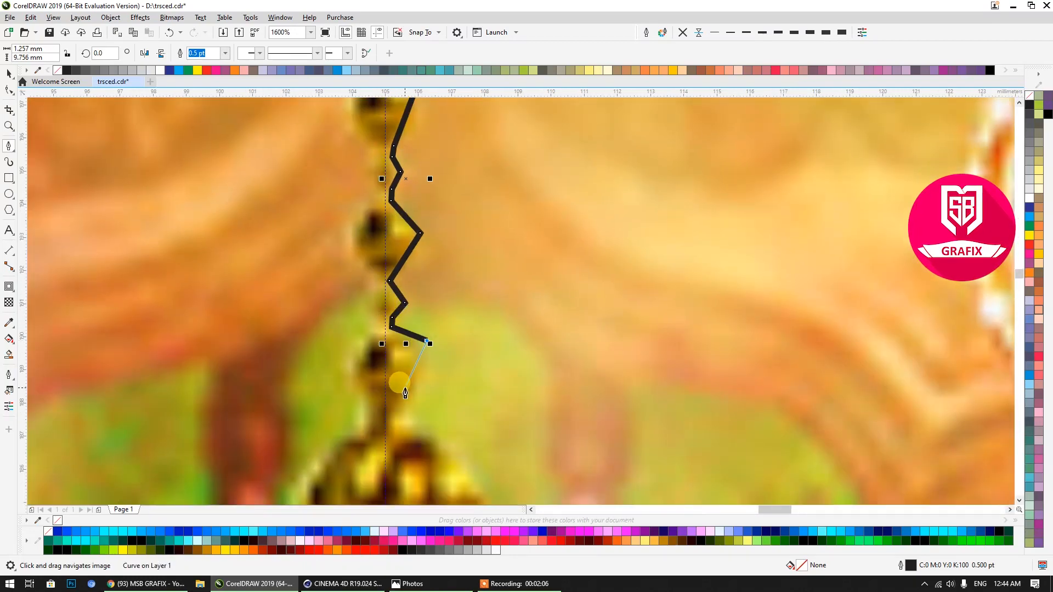
left_click(415, 390)
left_click(395, 401)
left_click(404, 431)
middle_click_drag(433, 446, 406, 341)
left_click(419, 336)
left_click(462, 389)
left_click(470, 407)
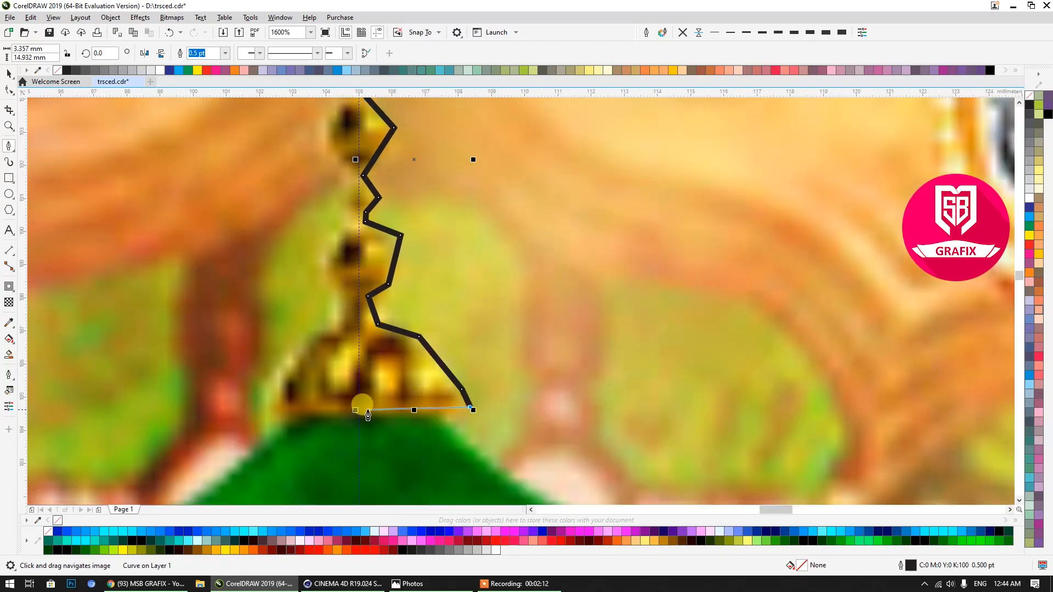
Run the outline's base to the guideline and close it at the tip, making a half profile about 3.4 mm wide and 14.9 mm tall.
left_click(358, 409)
scroll(376, 176, "down", 3)
scroll(364, 206, "up", 5)
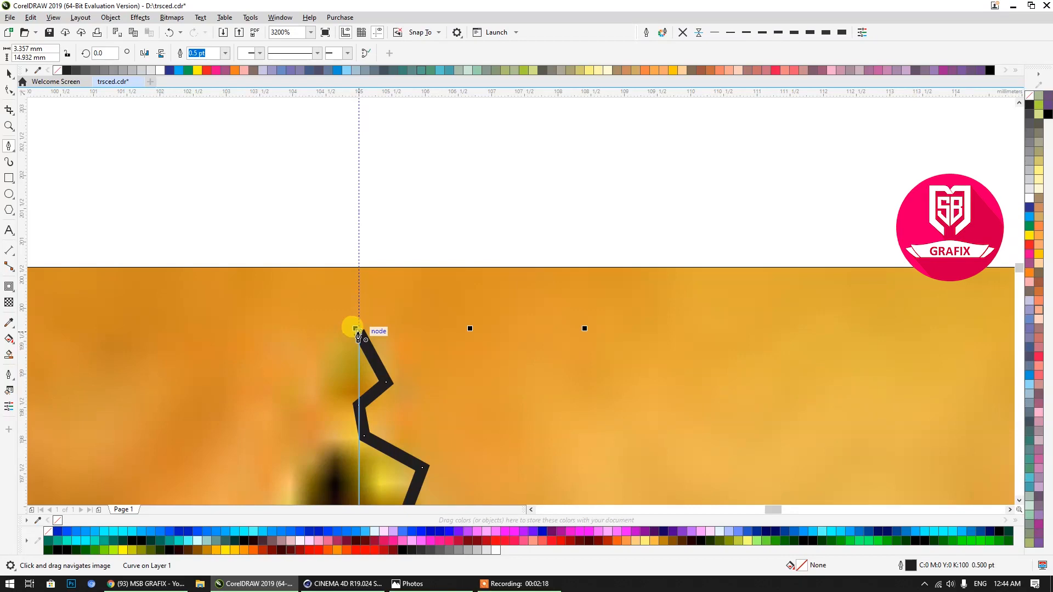
left_click(356, 329)
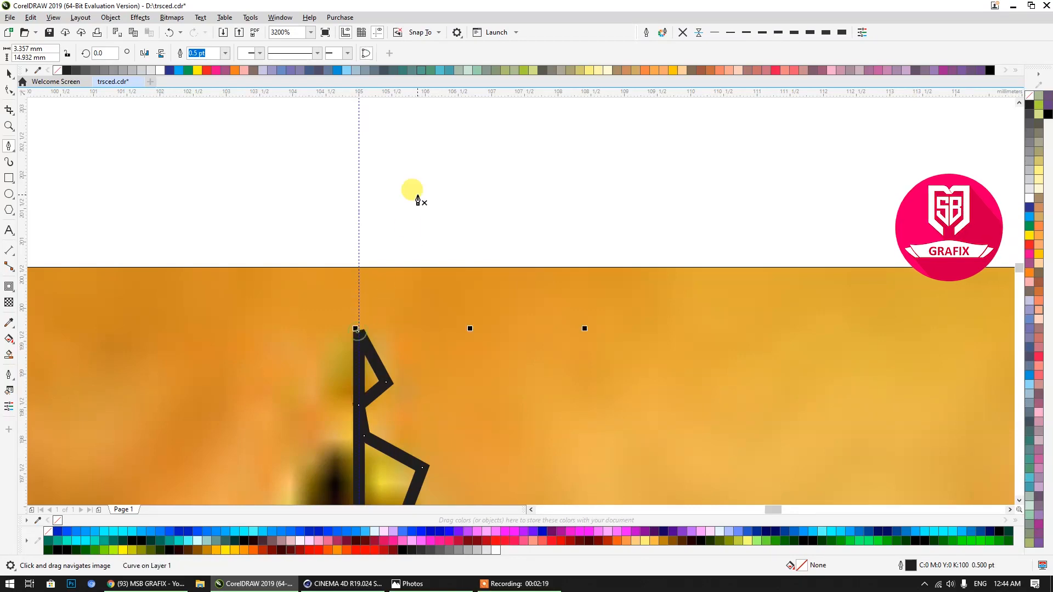
Select the outer nodes of the finial's beads, ridges and base, convert them to curves and delete them to round the profile.
left_click(9, 89)
scroll(387, 187, "down", 4)
scroll(440, 377, "up", 3)
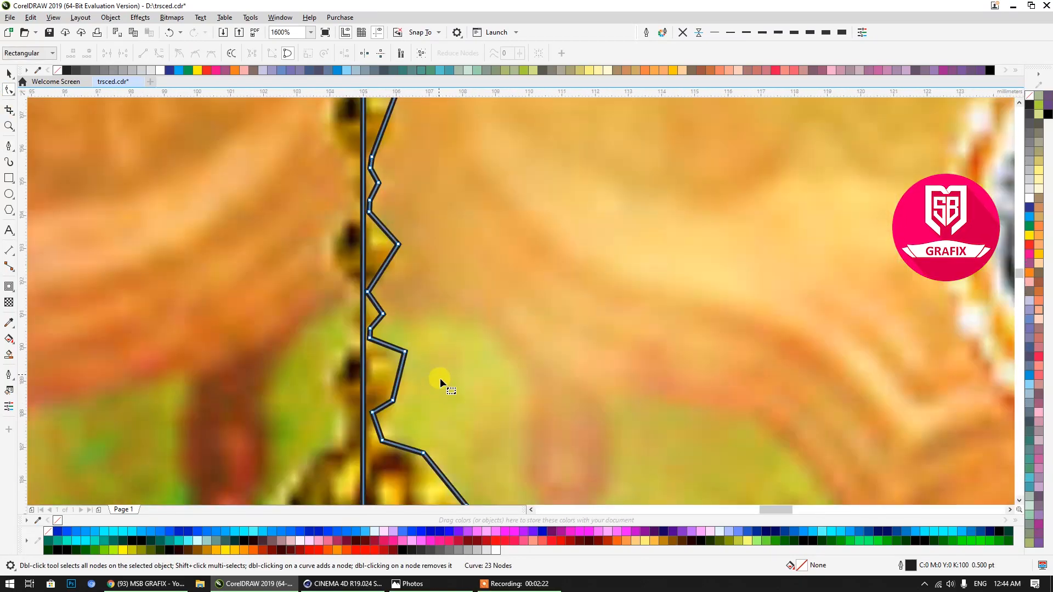
scroll(410, 250, "down", 4)
scroll(402, 255, "up", 4)
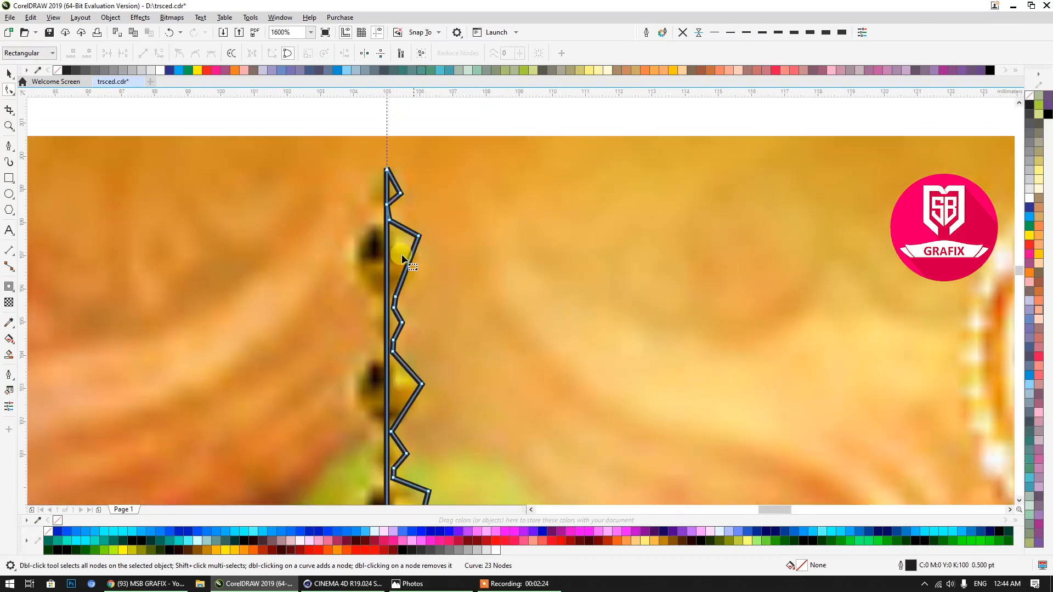
left_click_drag(407, 182, 415, 265)
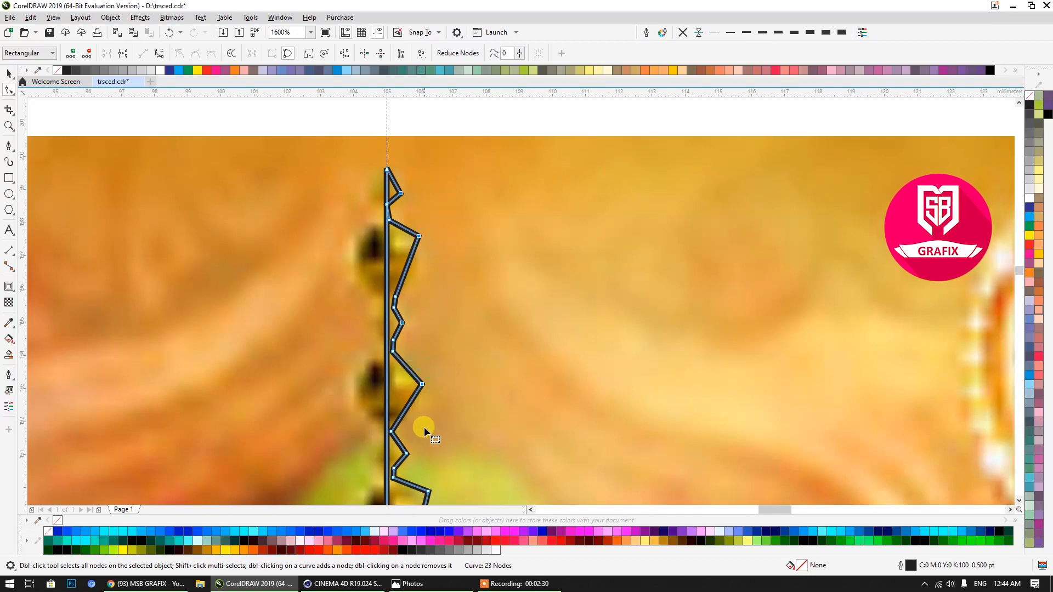
scroll(449, 183, "down", 4)
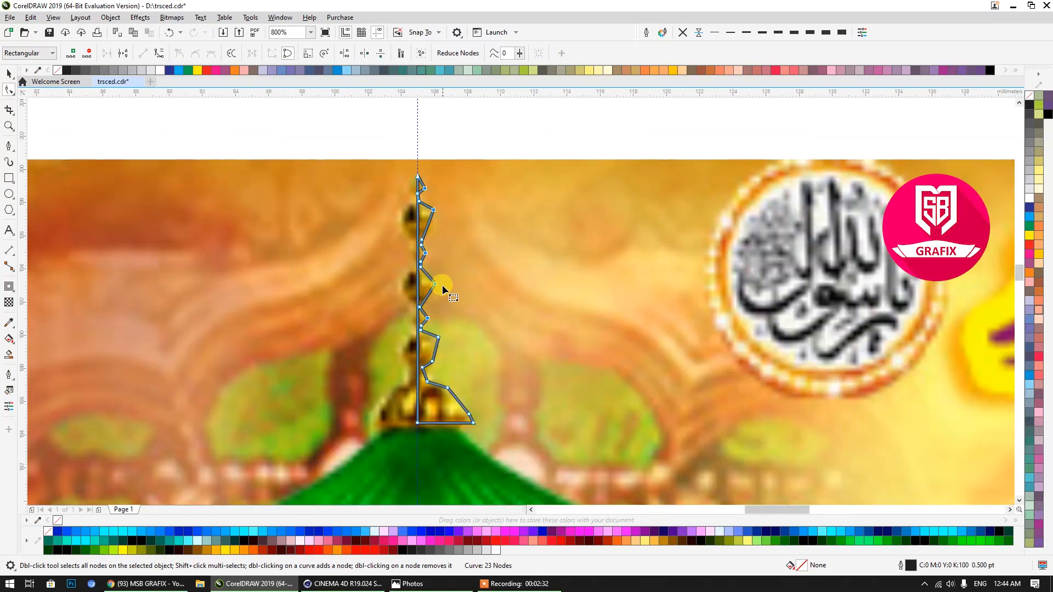
scroll(438, 286, "up", 5)
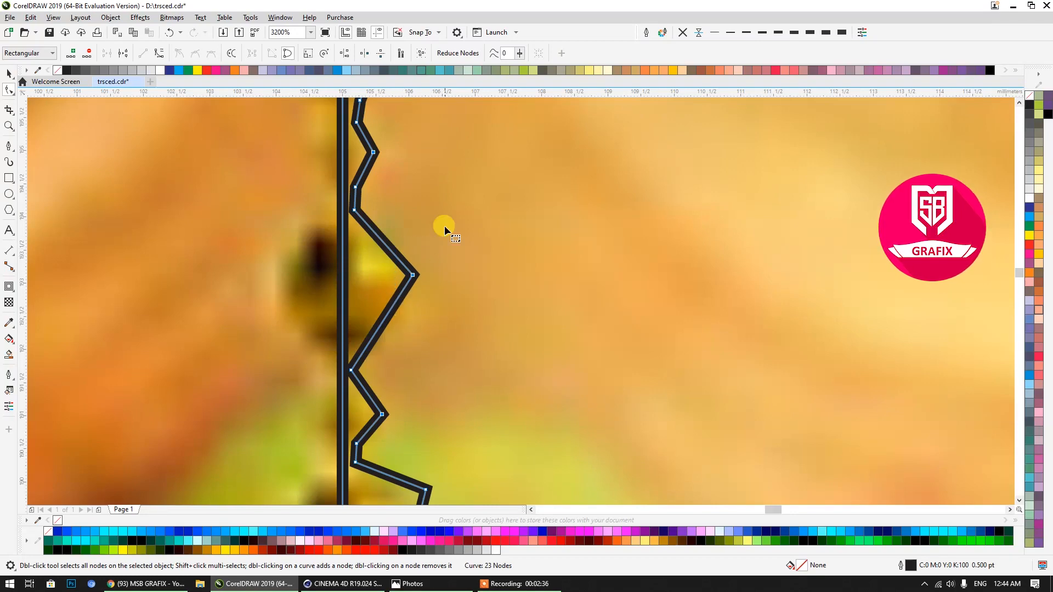
scroll(443, 170, "down", 3)
scroll(460, 263, "up", 2)
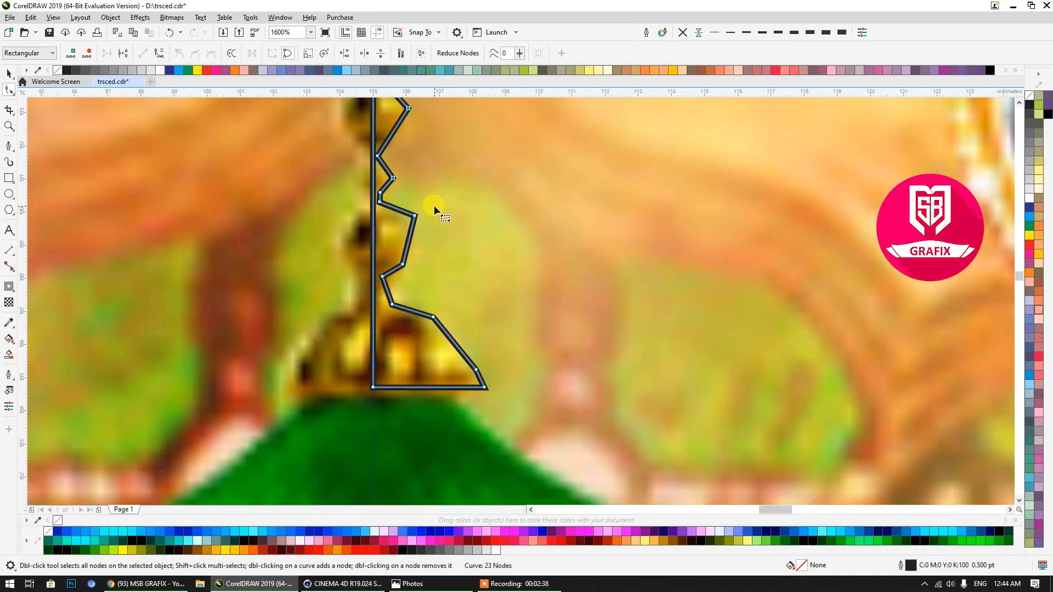
left_click(402, 264, "shift")
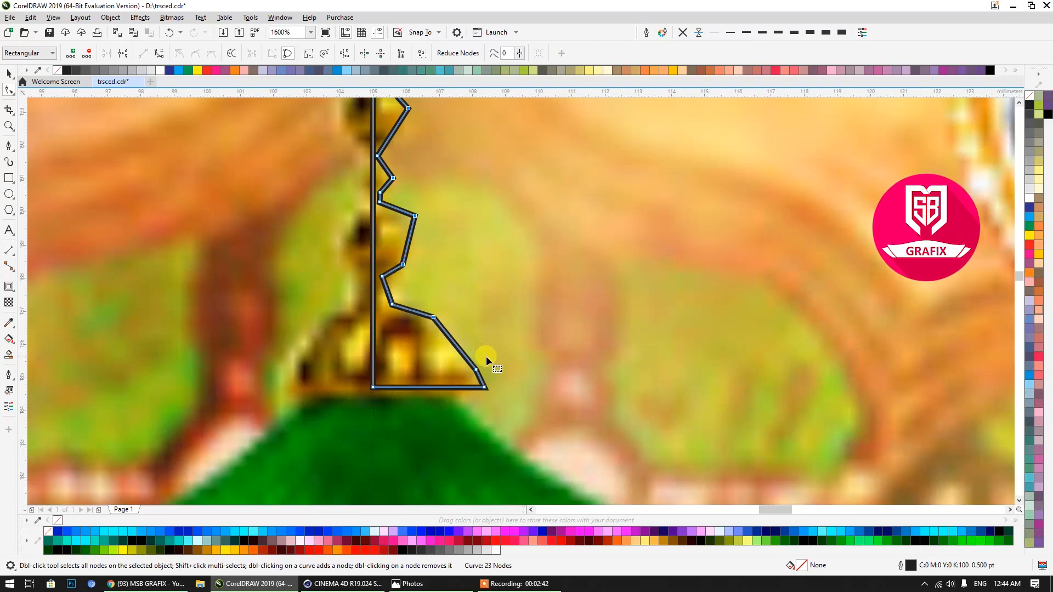
left_click_drag(465, 376, 464, 378)
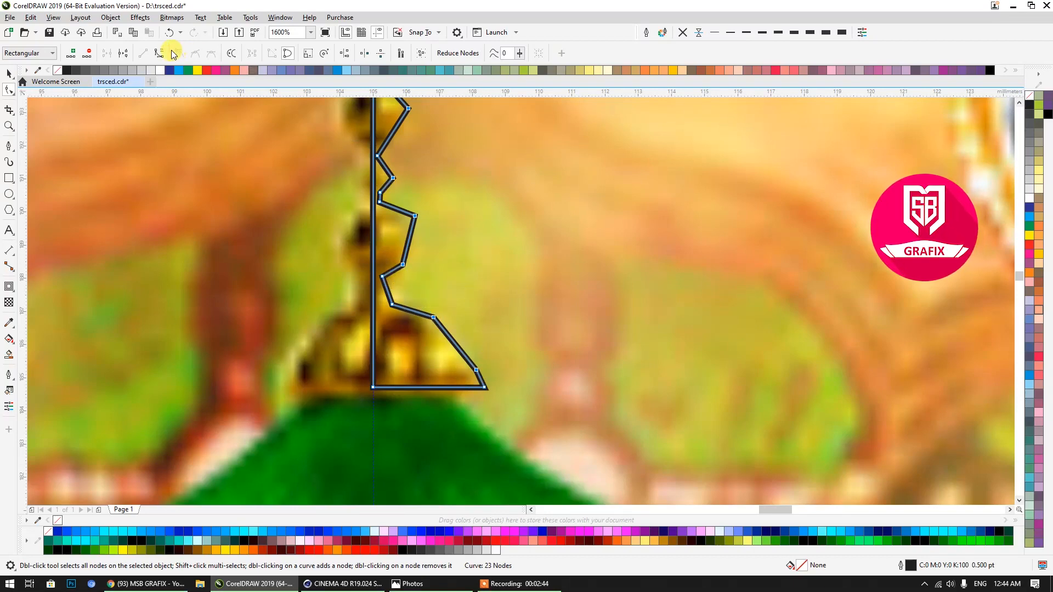
left_click(157, 54)
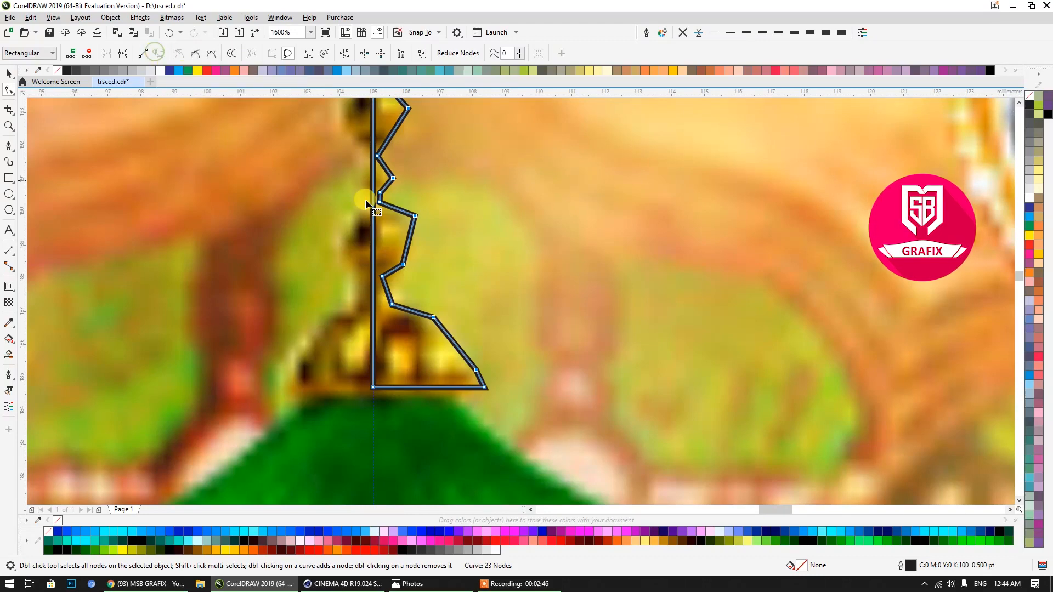
key("Delete")
scroll(458, 237, "down", 2)
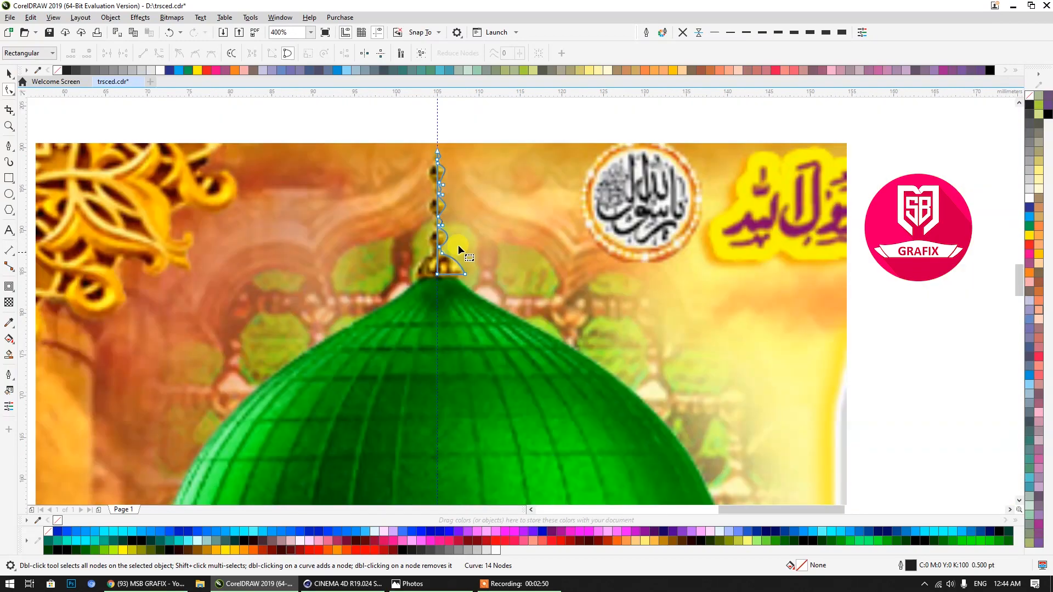
Move the node just below the finial's tip slightly outward from the guideline.
scroll(439, 167, "up", 3)
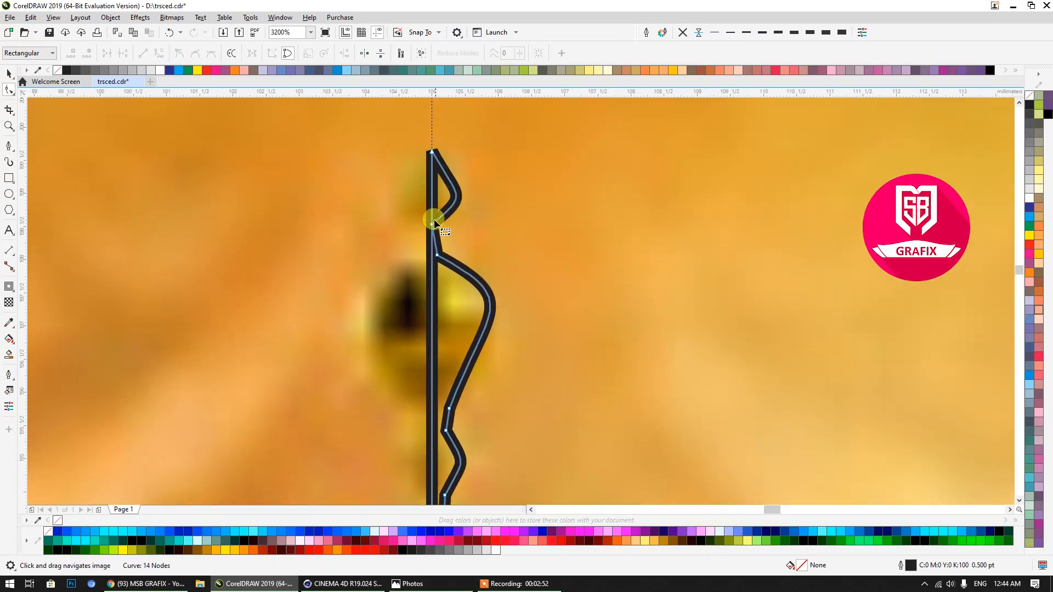
scroll(433, 219, "up", 2)
left_click_drag(433, 259, 453, 260)
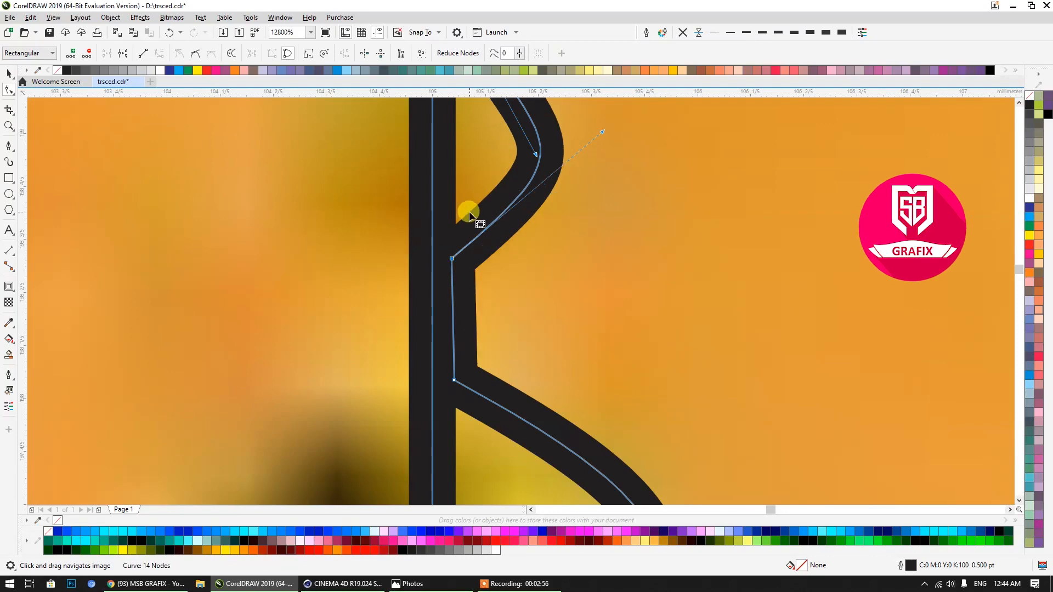
Reshape the first bead and the small ridge beneath it into rounder curves.
scroll(476, 310, "down", 3)
scroll(472, 319, "up", 2)
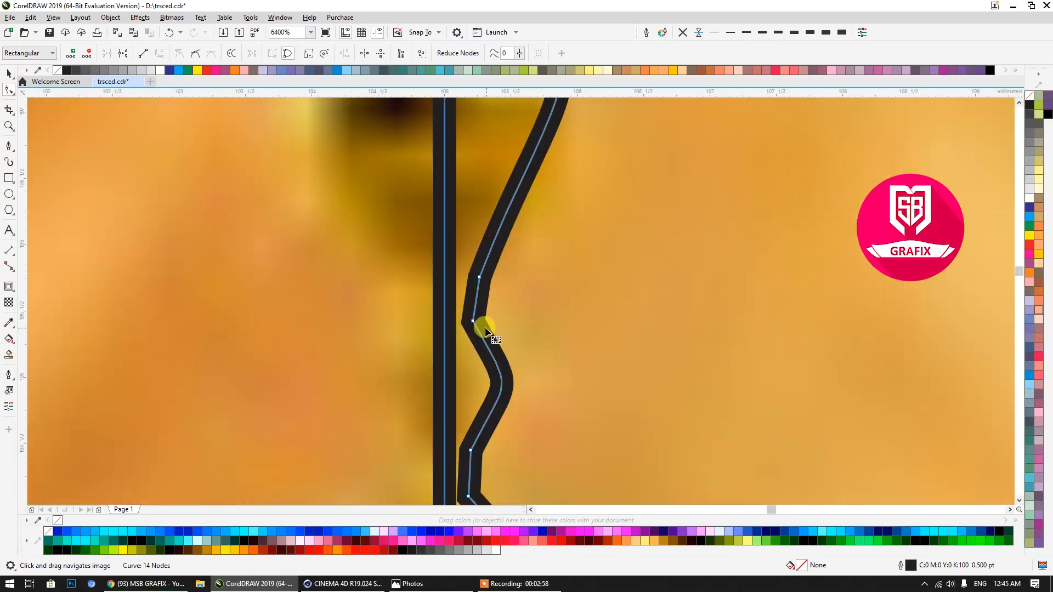
mouse_move(495, 266)
left_mouse_down()
mouse_move(500, 289)
mouse_move(510, 275)
mouse_move(508, 289)
mouse_move(498, 282)
left_mouse_up()
left_click(461, 213)
left_click_drag(502, 286, 505, 265)
scroll(484, 212, "down", 2)
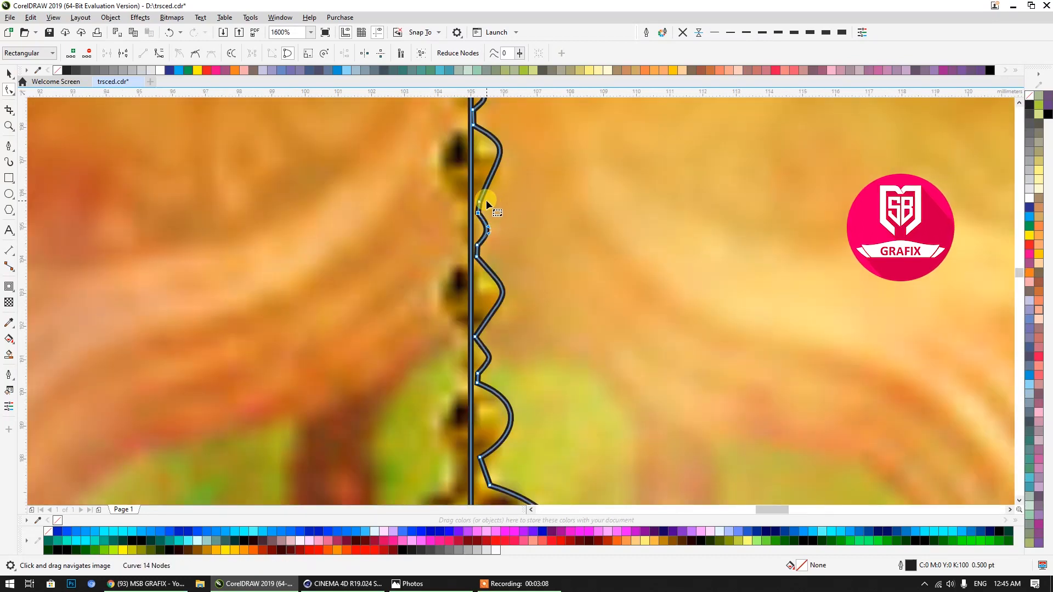
left_click(497, 155)
left_click_drag(497, 158, 515, 142)
scroll(488, 176, "down", 1)
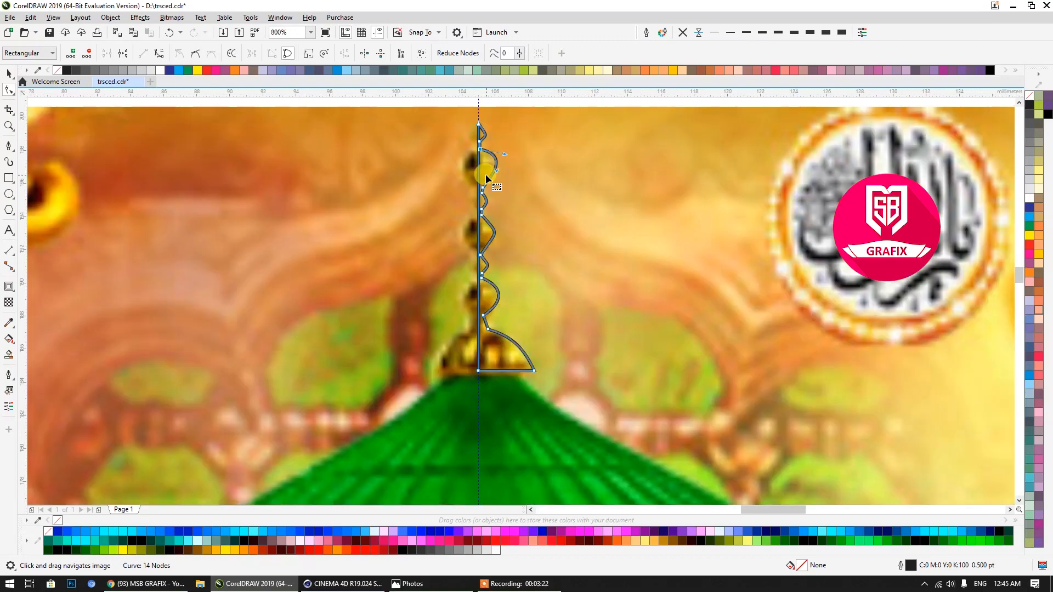
Add a node at the second bead's widest point and bend the segments above and below it into a rounder bulge.
scroll(495, 241, "up", 2)
left_click(493, 208)
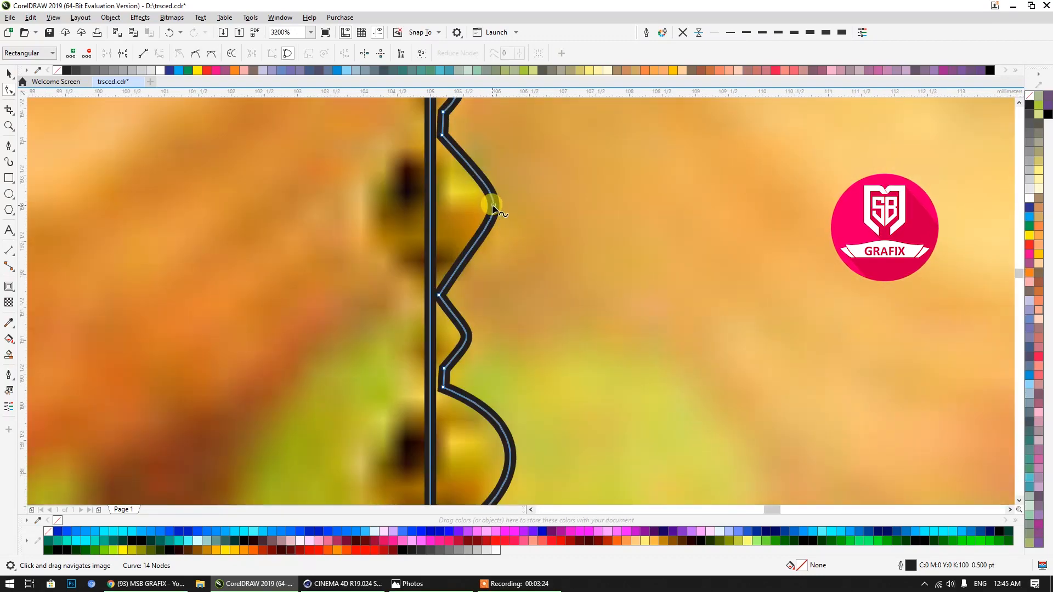
double_click(492, 204)
left_click(483, 251)
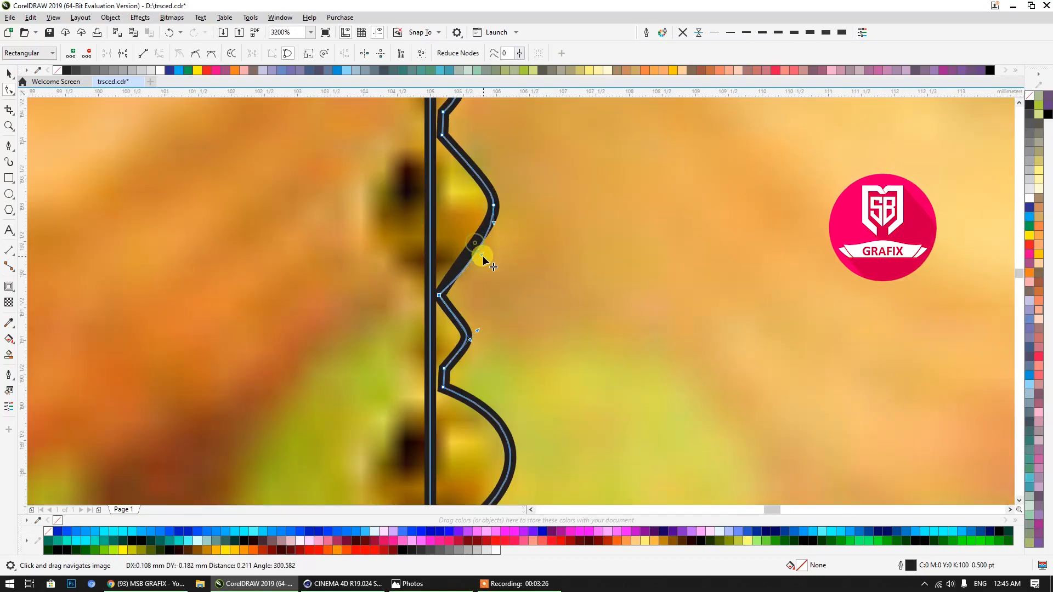
left_click(475, 176)
left_click_drag(475, 176, 479, 159)
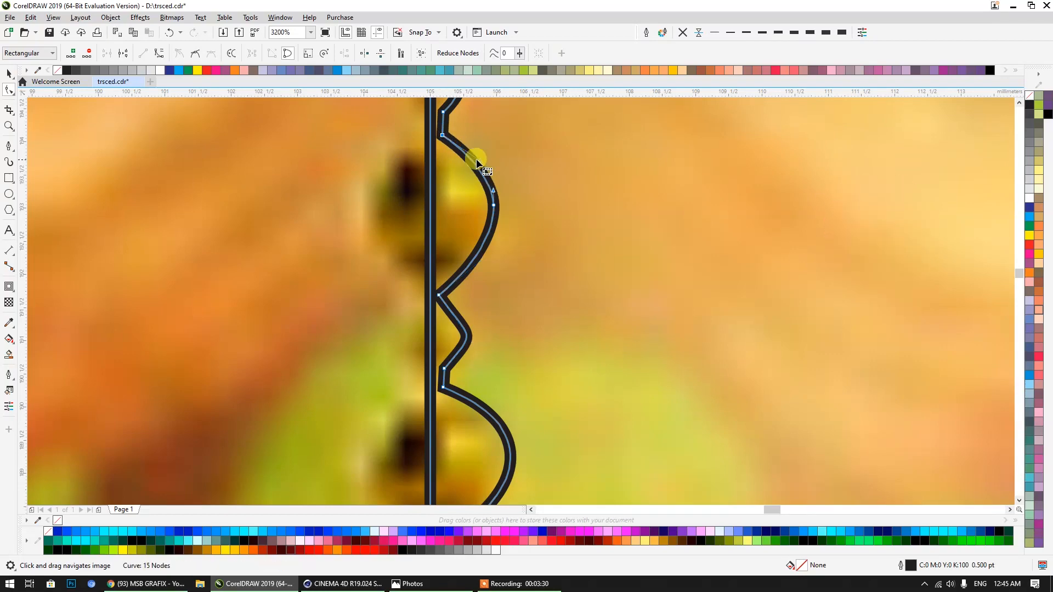
Move the node between the second small ridge and the third bead slightly toward the guideline.
scroll(473, 181, "down", 5)
scroll(446, 172, "up", 5)
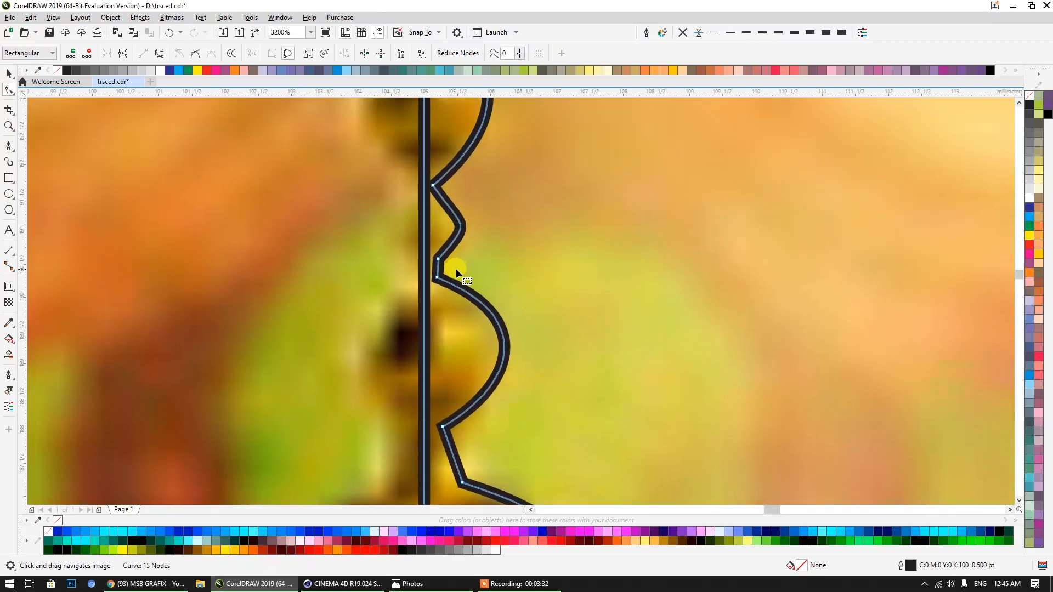
scroll(437, 270, "up", 2)
left_click(438, 244)
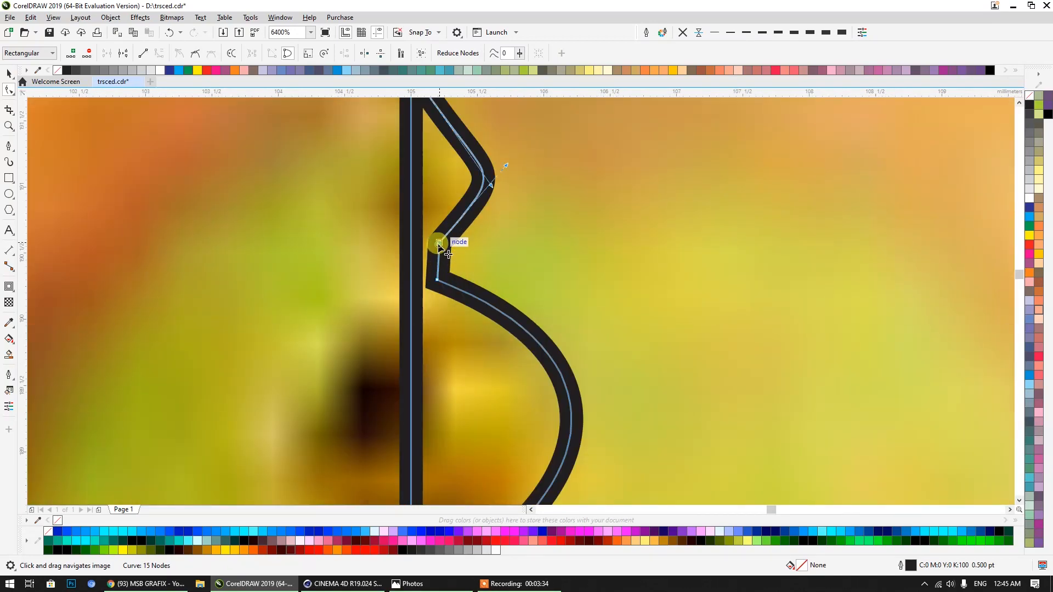
left_click_drag(438, 246, 442, 249)
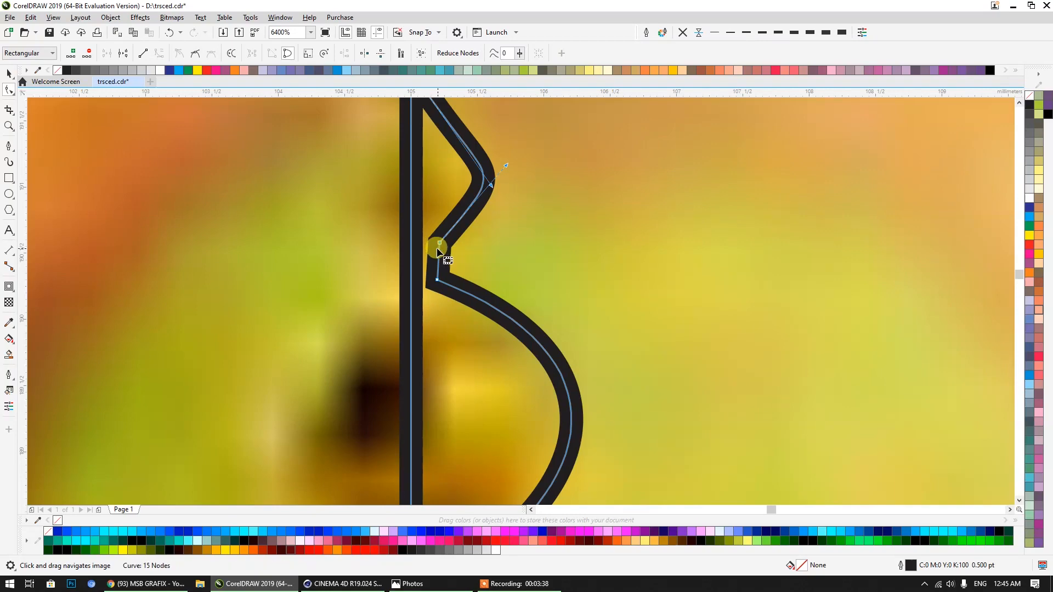
scroll(437, 246, "up", 6)
left_click_drag(458, 204, 432, 198)
scroll(430, 195, "down", 4)
Bend the straight neck segment between the third bead and the finial's base into a slight outward curve.
scroll(431, 195, "down", 2)
scroll(435, 285, "down", 2)
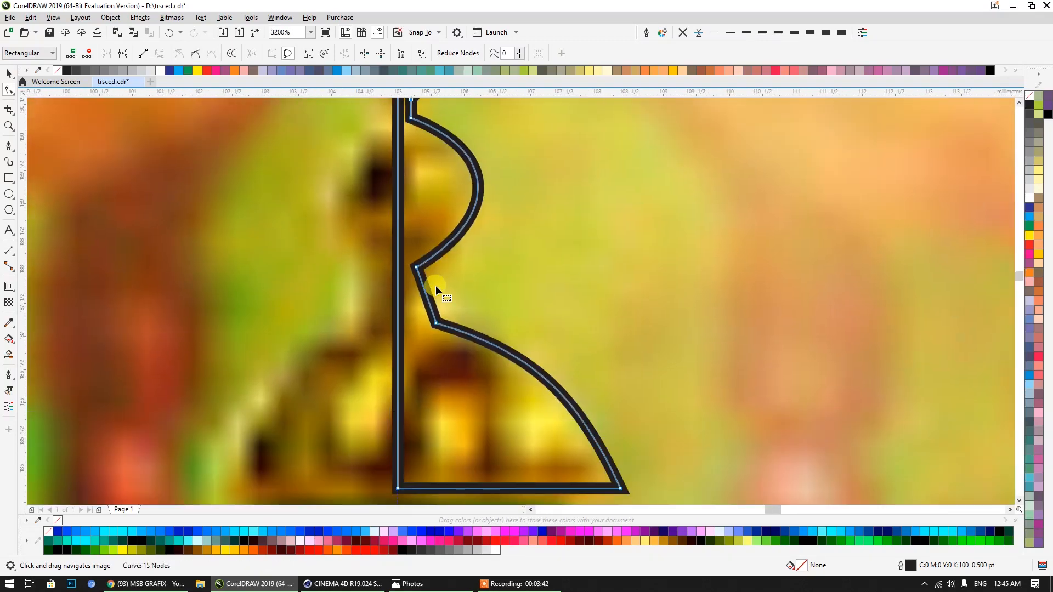
left_click(427, 298)
left_click_drag(427, 296, 433, 293)
scroll(432, 294, "up", 3)
scroll(471, 307, "down", 5)
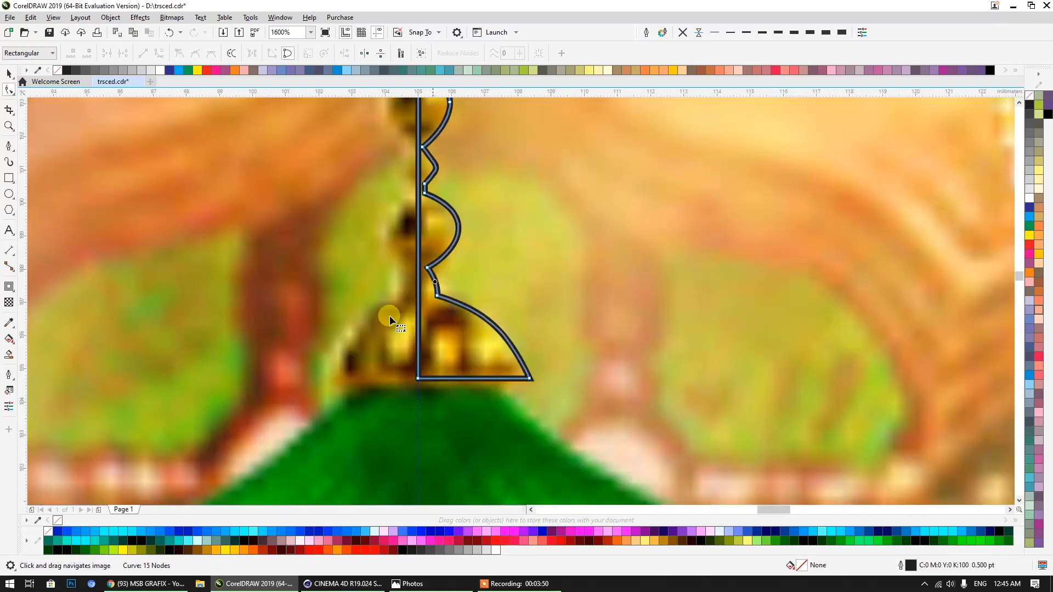
Move the finished finial profile about 74 mm sideways to the blank page area beside the photo and deselect it.
left_click(9, 73)
scroll(338, 204, "down", 5)
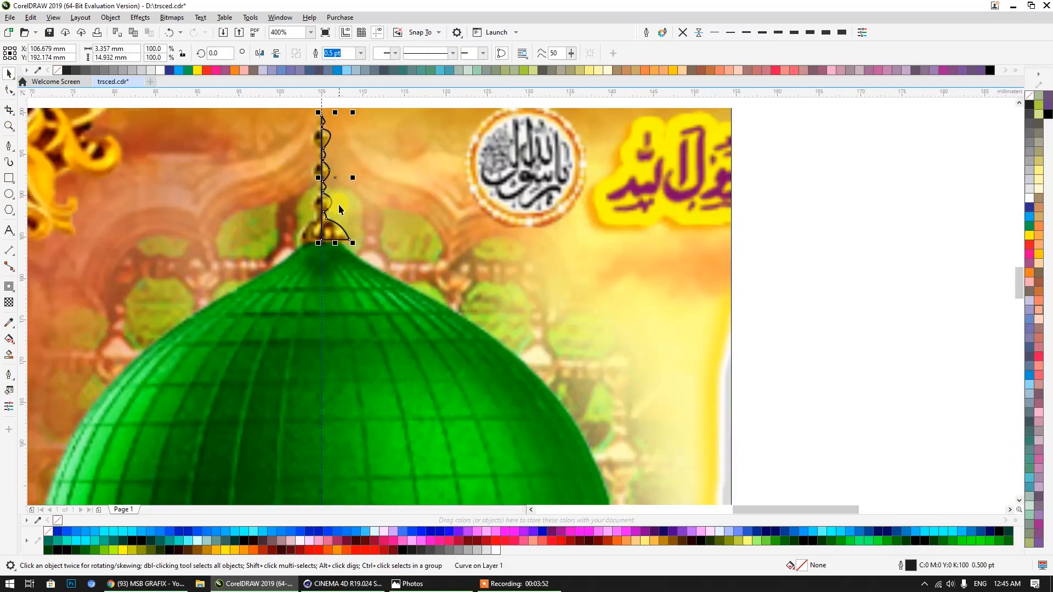
scroll(334, 208, "down", 1)
left_click_drag(331, 219, 637, 222)
left_click(604, 335)
middle_click_drag(369, 285, 442, 269)
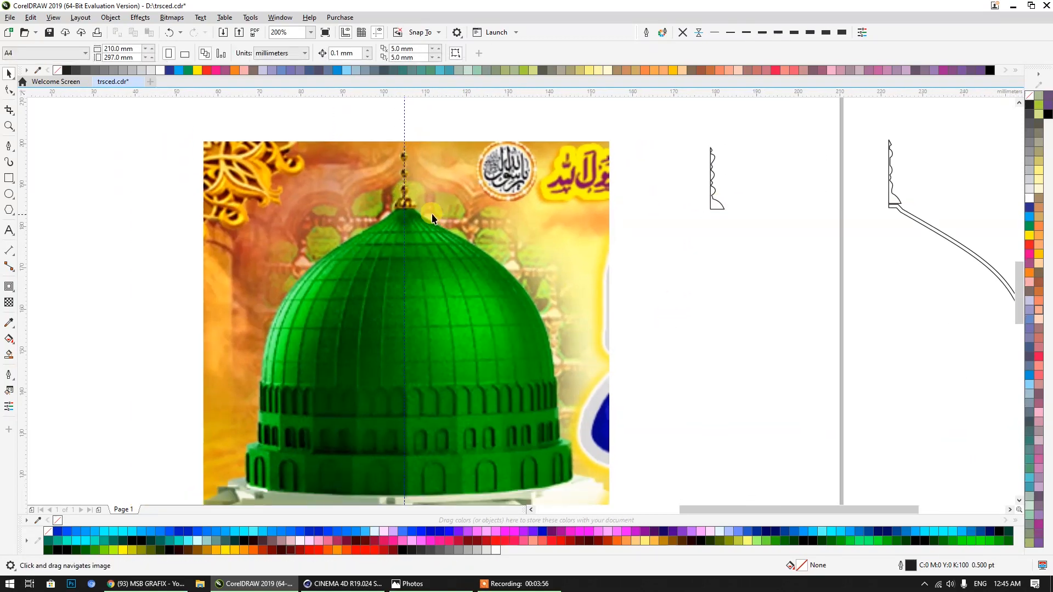
Start a Pen tool outline on the guideline beneath the finial's base and trace the dome's upper right slope with straight segments.
left_click(9, 146)
scroll(403, 200, "up", 6)
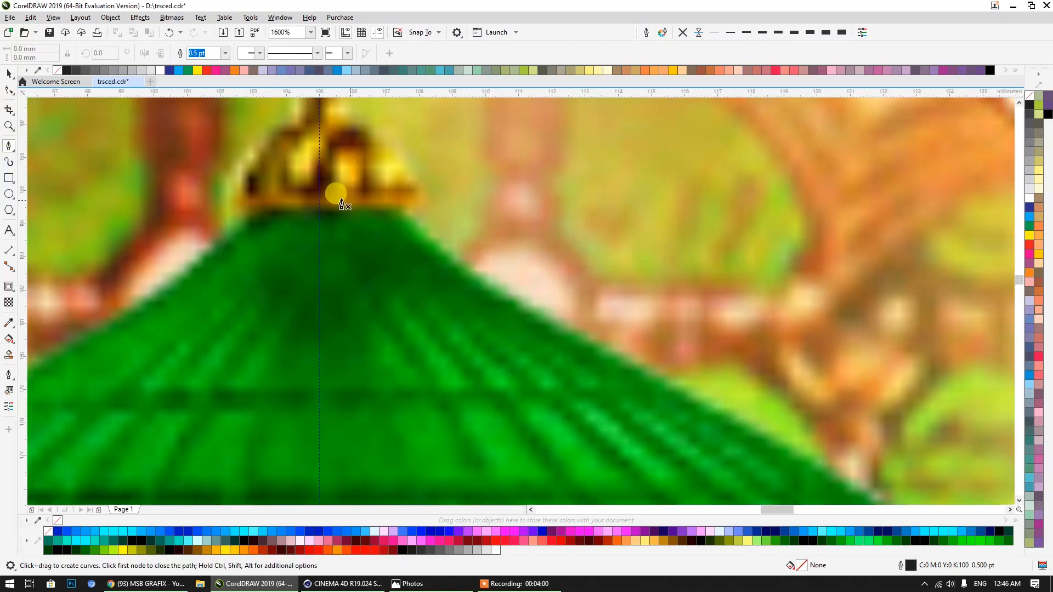
scroll(434, 225, "down", 4)
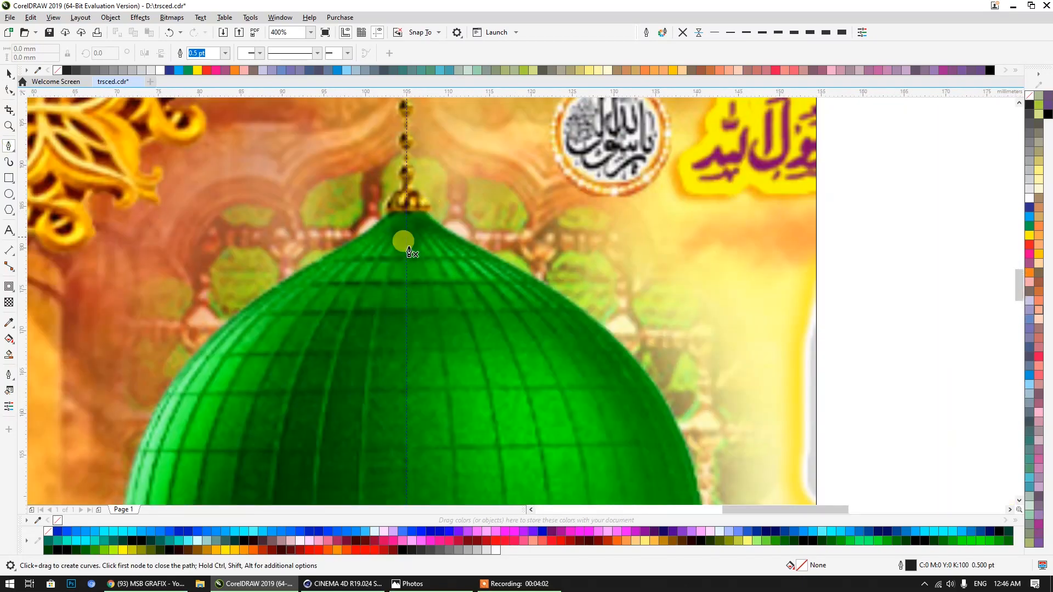
scroll(414, 216, "up", 4)
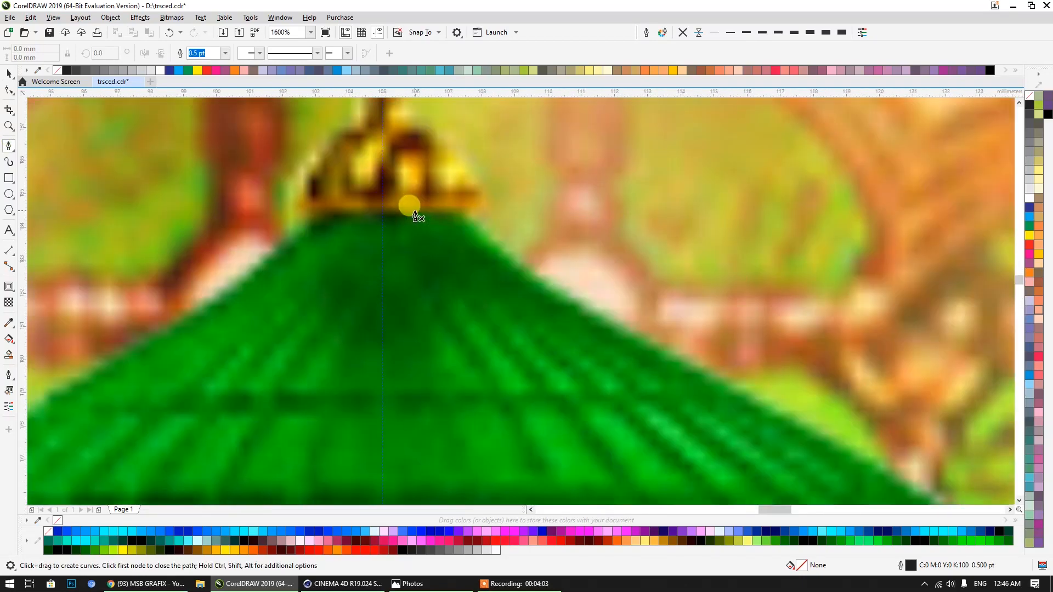
left_click(383, 213)
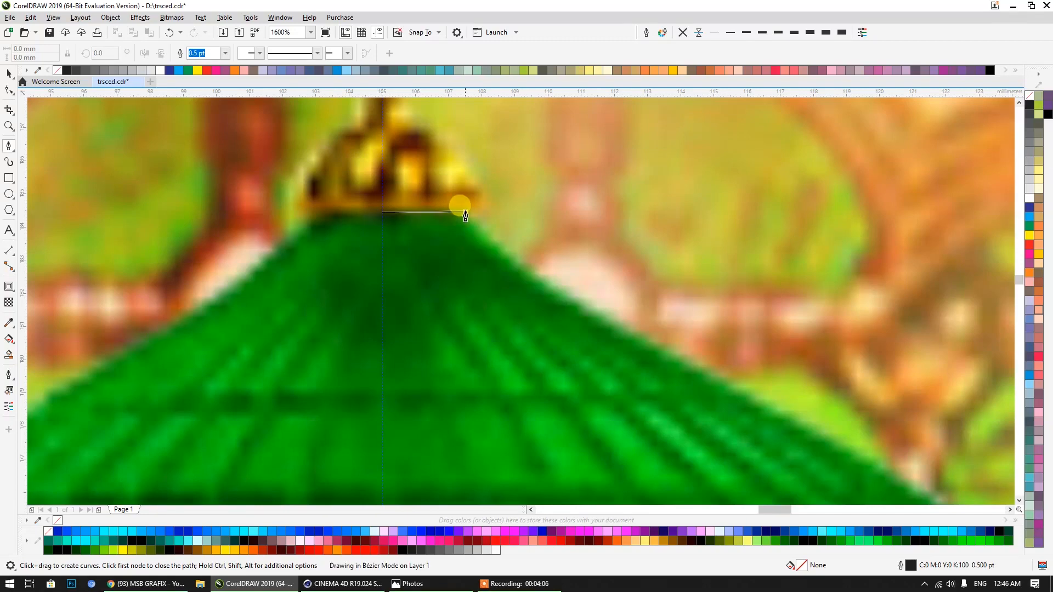
left_click(463, 210)
scroll(464, 210, "down", 4)
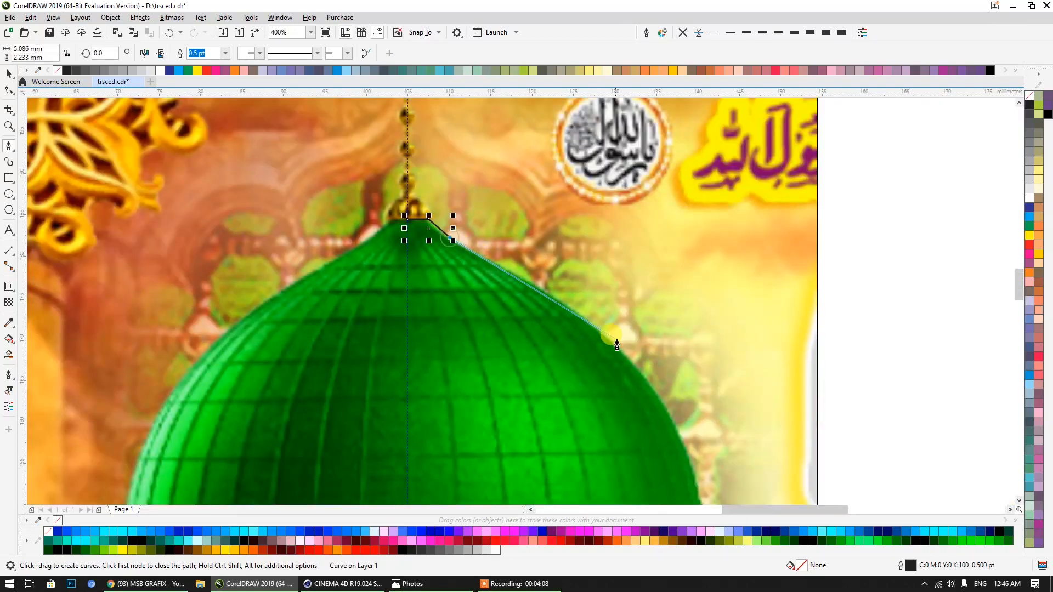
left_click(623, 349)
Continue the outline down the dome's right side to the top of the upper arcade band and add a small horizontal ledge there.
middle_click_drag(647, 401, 441, 192)
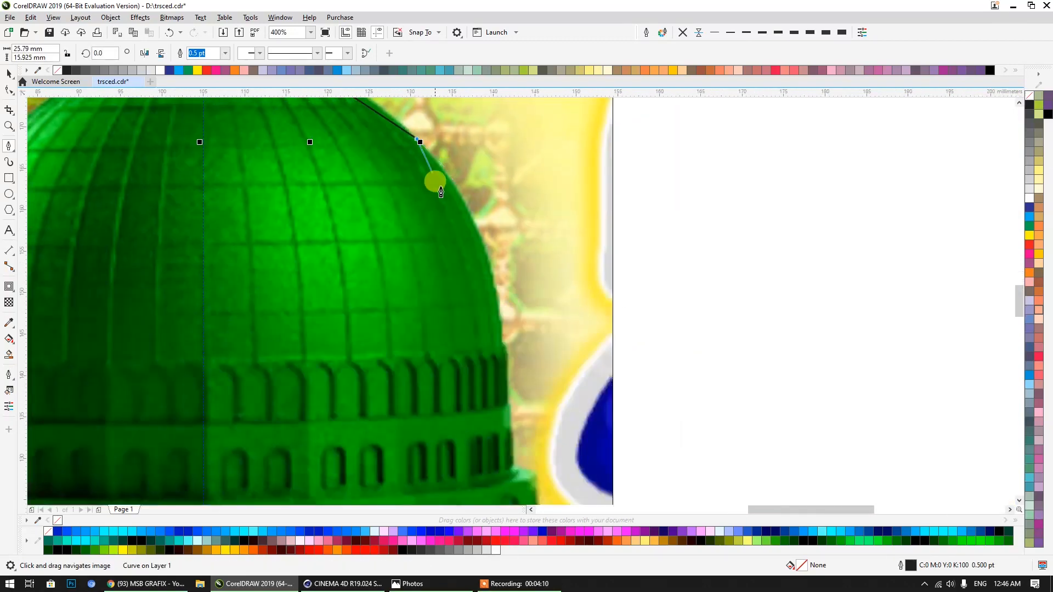
left_click(494, 278)
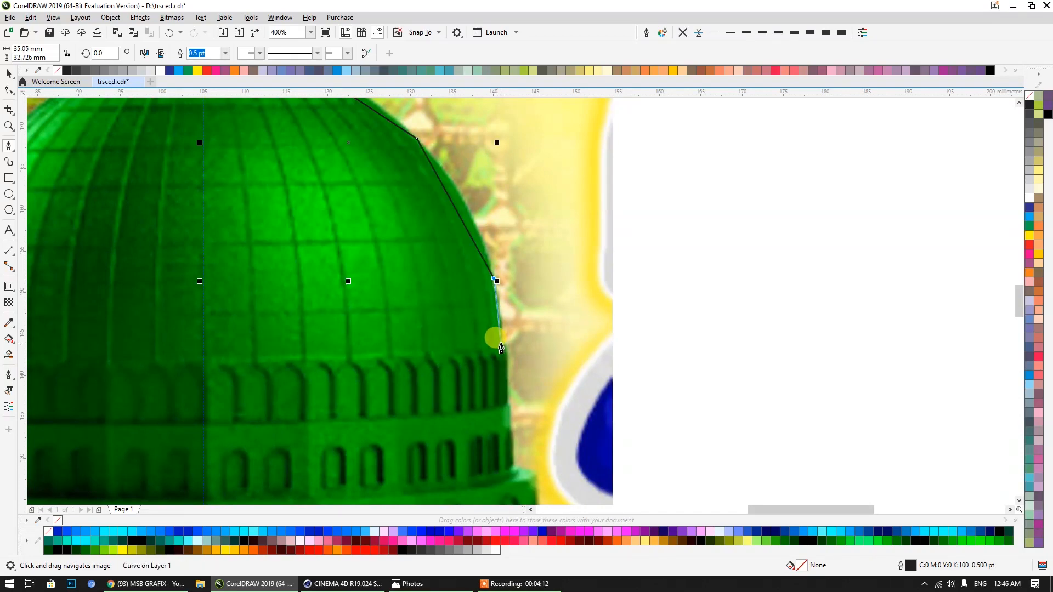
scroll(500, 349, "up", 4)
left_click(490, 339)
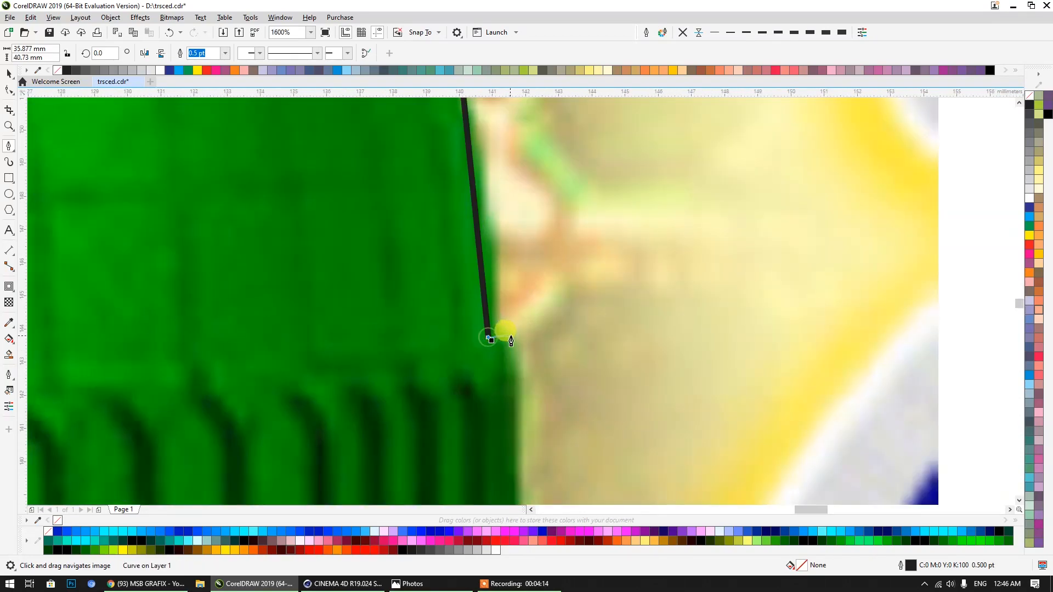
left_click(521, 344)
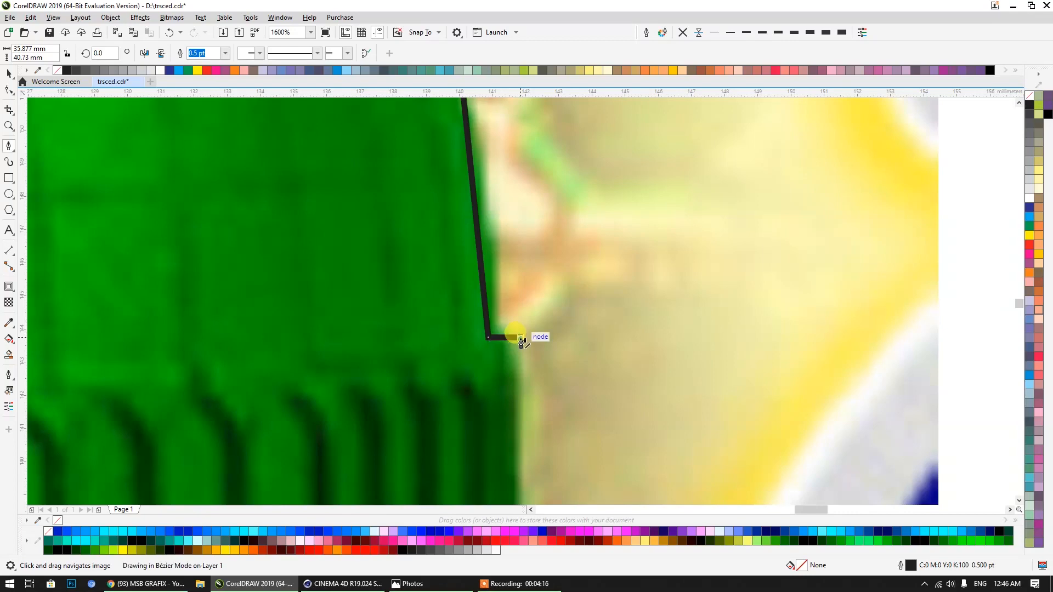
Trace the upper arcade band and the narrow strip beneath it as two vertical drops, each ending in a small outward ledge.
scroll(520, 341, "down", 4)
scroll(514, 332, "up", 4)
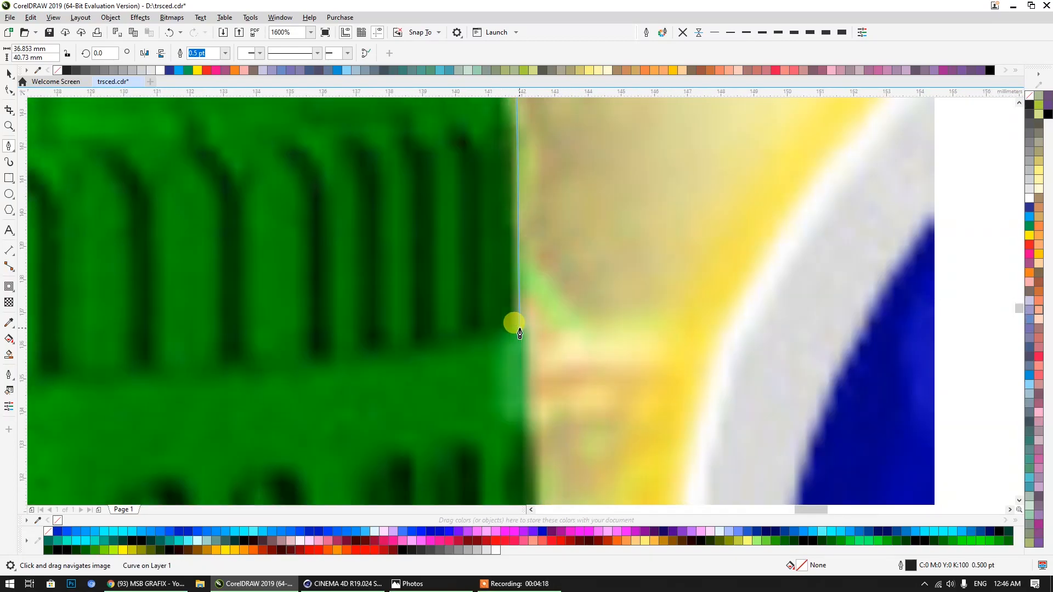
left_click(521, 324)
left_click(535, 322)
left_click(535, 410)
left_click(548, 411)
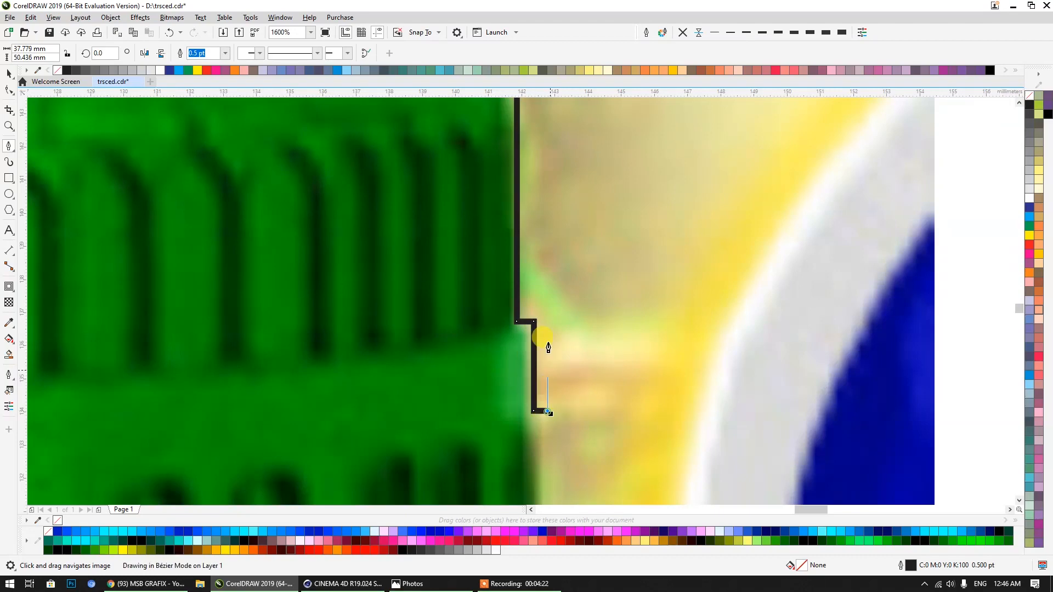
Trace the lower arcade band straight down, add a small step, and extend a ledge outward to the base tier's edge.
scroll(551, 396, "down", 4)
scroll(478, 296, "up", 4)
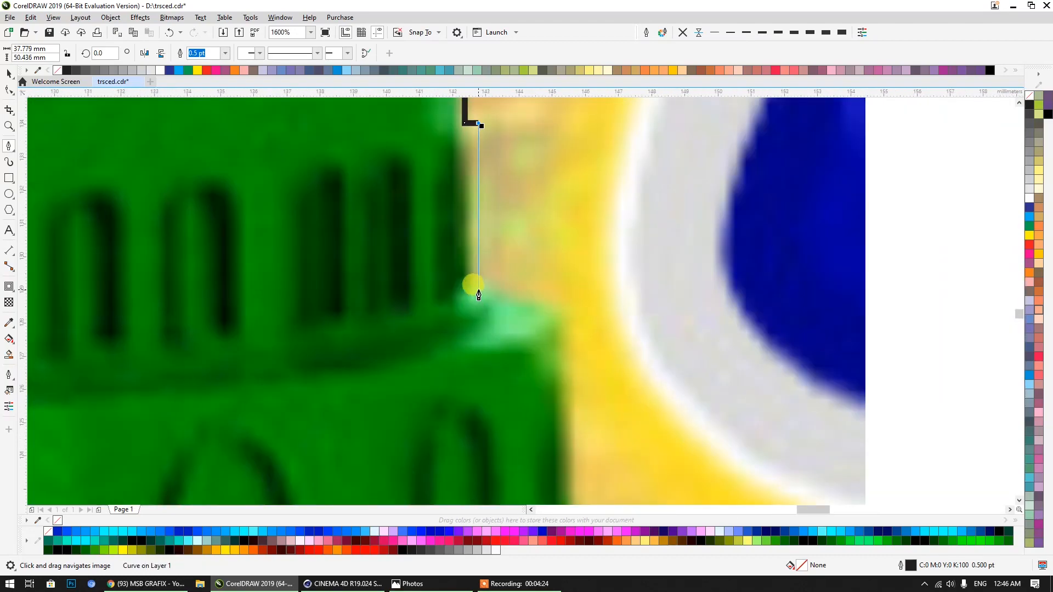
left_click(479, 288)
left_click(501, 288)
left_click(501, 303)
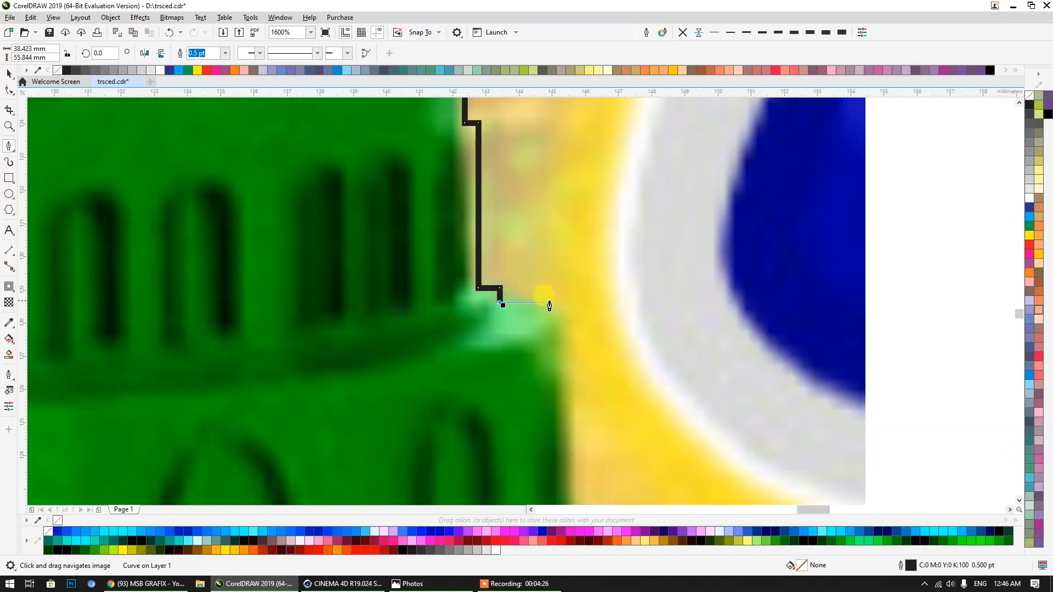
left_click(576, 303)
Trace the base tier's outer wall down to its foot and run the bottom edge across to the vertical guideline.
scroll(579, 365, "down", 2)
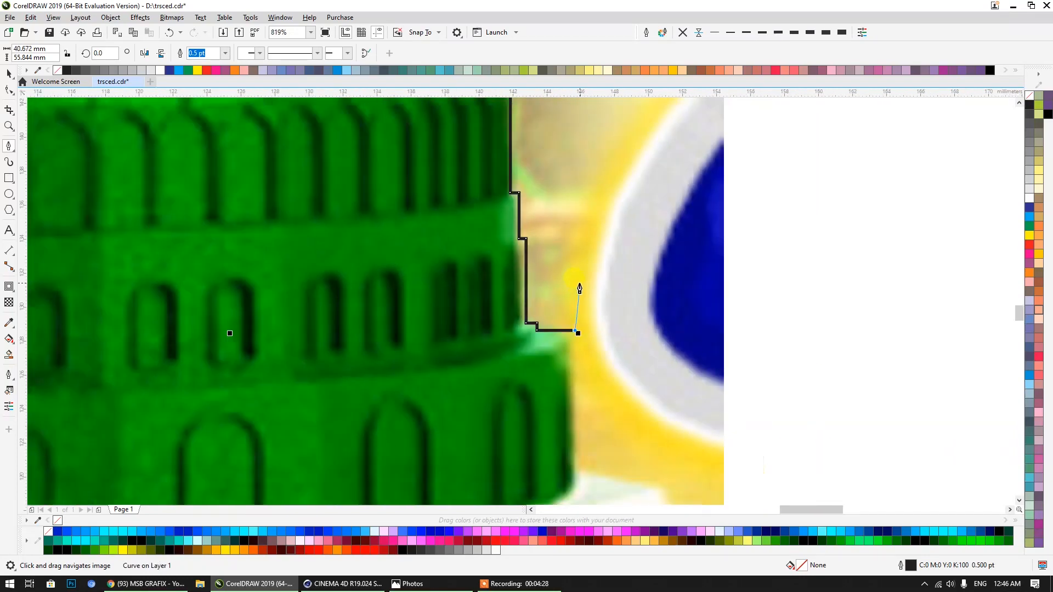
scroll(565, 383, "down", 3)
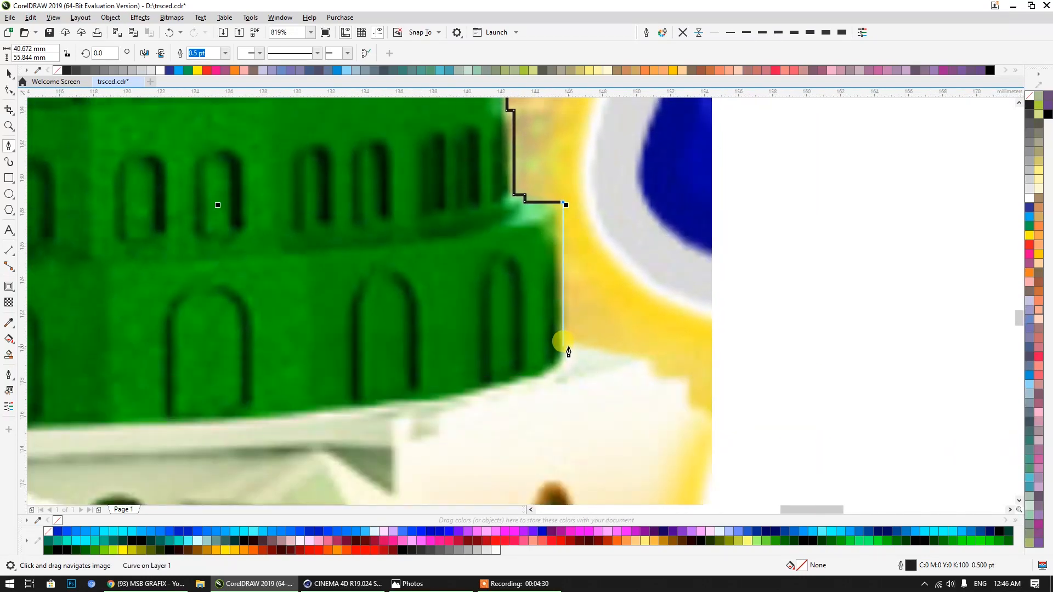
left_click(565, 367)
scroll(565, 363, "down", 4)
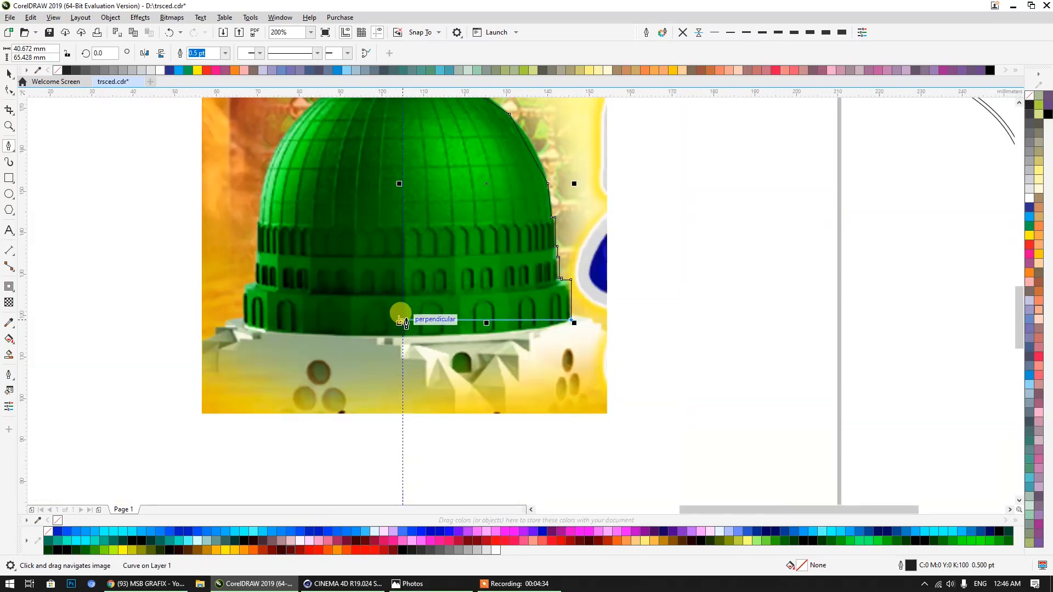
scroll(400, 310, "up", 4)
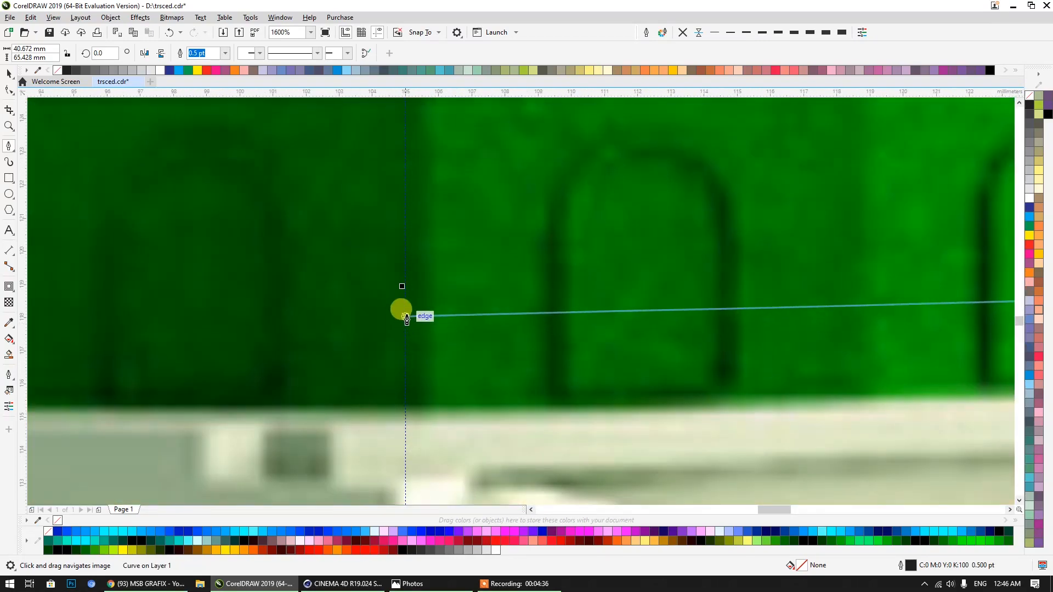
left_click(403, 284)
Close the half-dome outline at its starting node beneath the finial, making it about 41 mm wide and 65 mm tall.
scroll(412, 301, "down", 5)
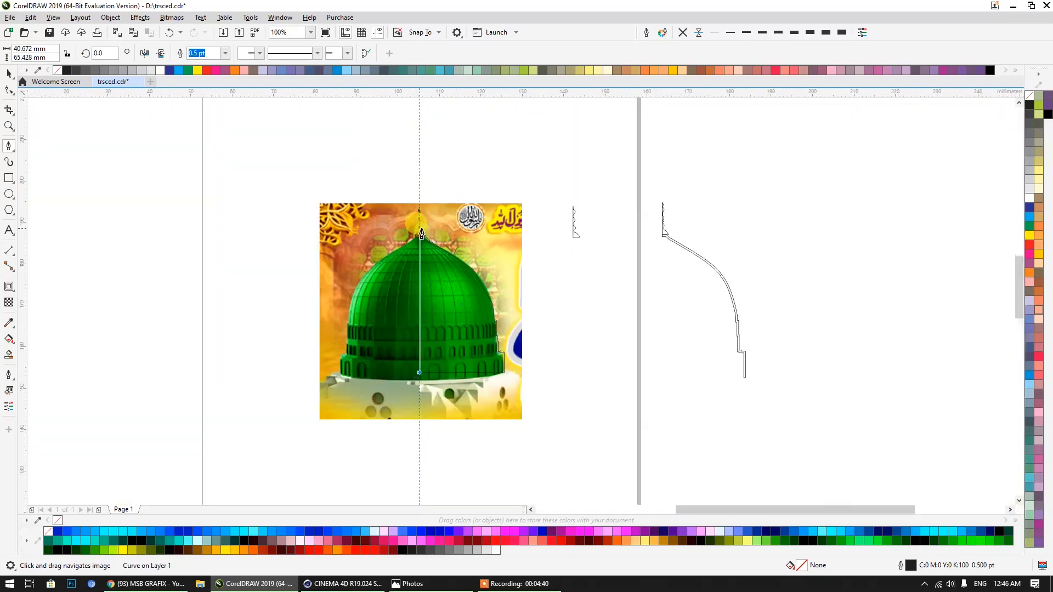
scroll(422, 233, "up", 3)
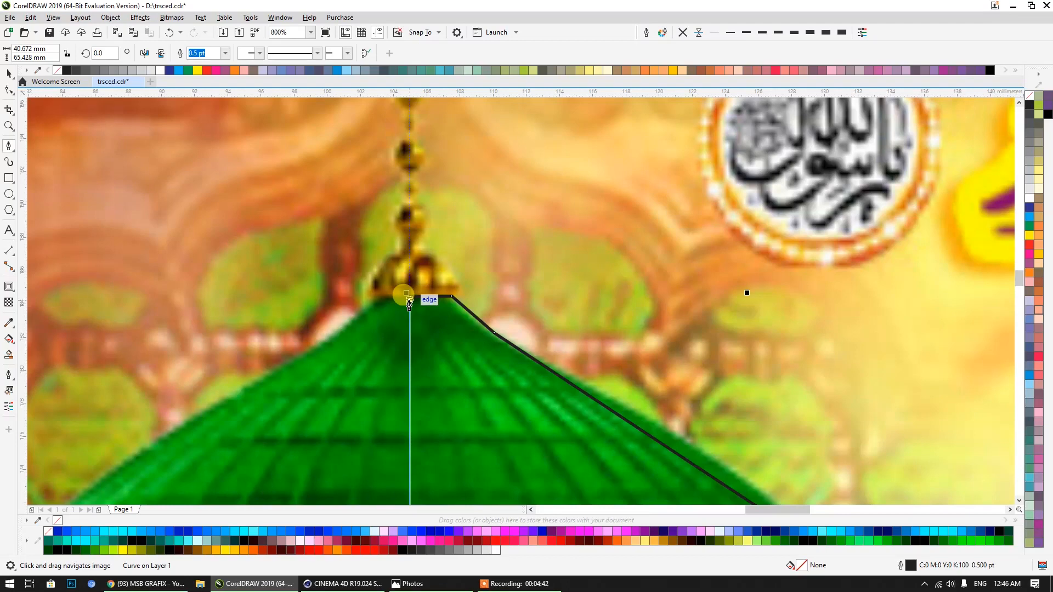
scroll(410, 304, "up", 3)
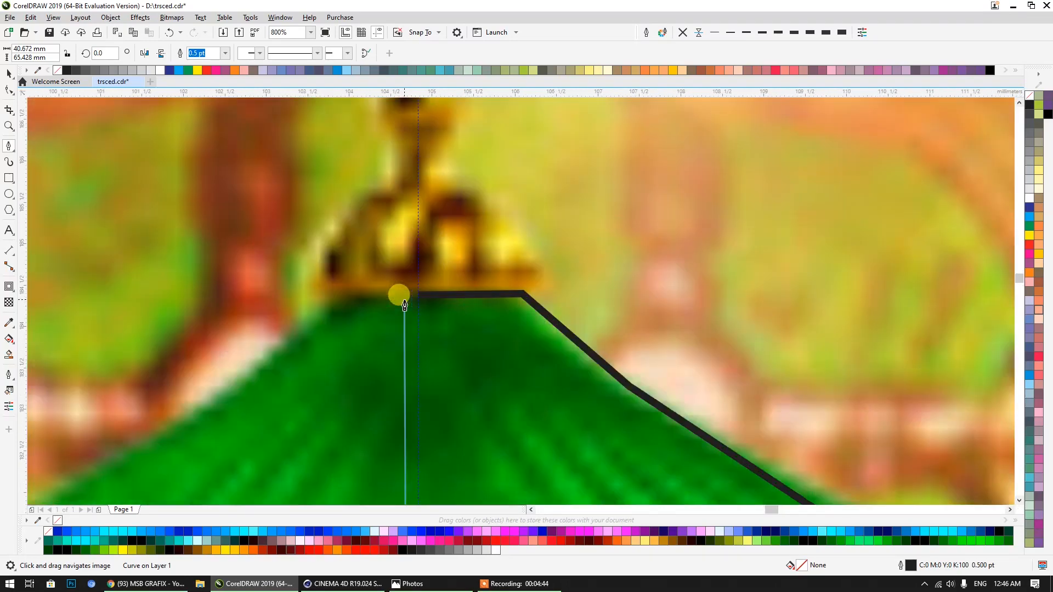
left_click(428, 284)
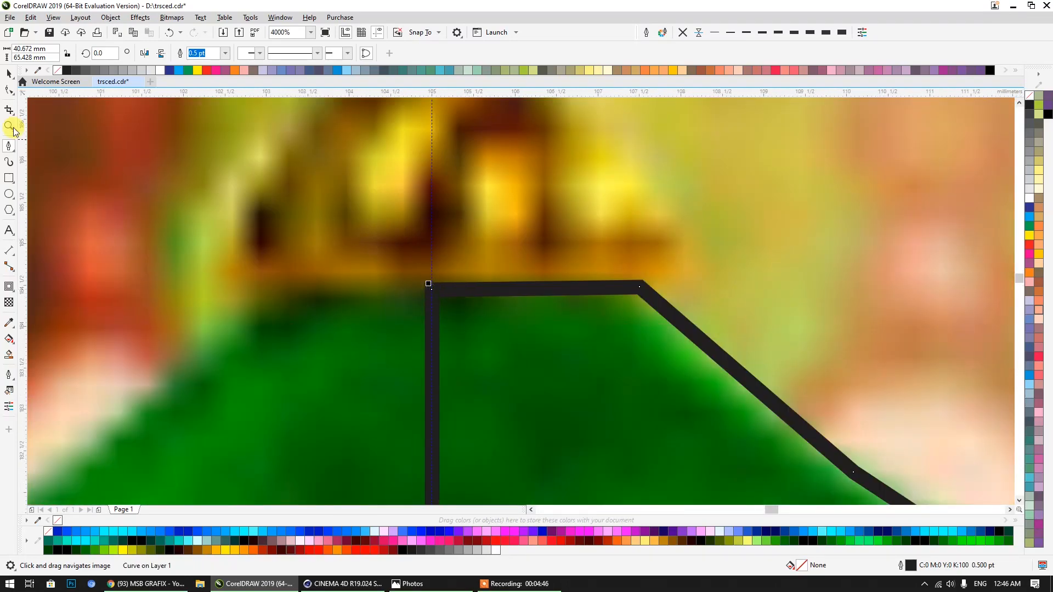
left_click(8, 74)
scroll(804, 284, "down", 6)
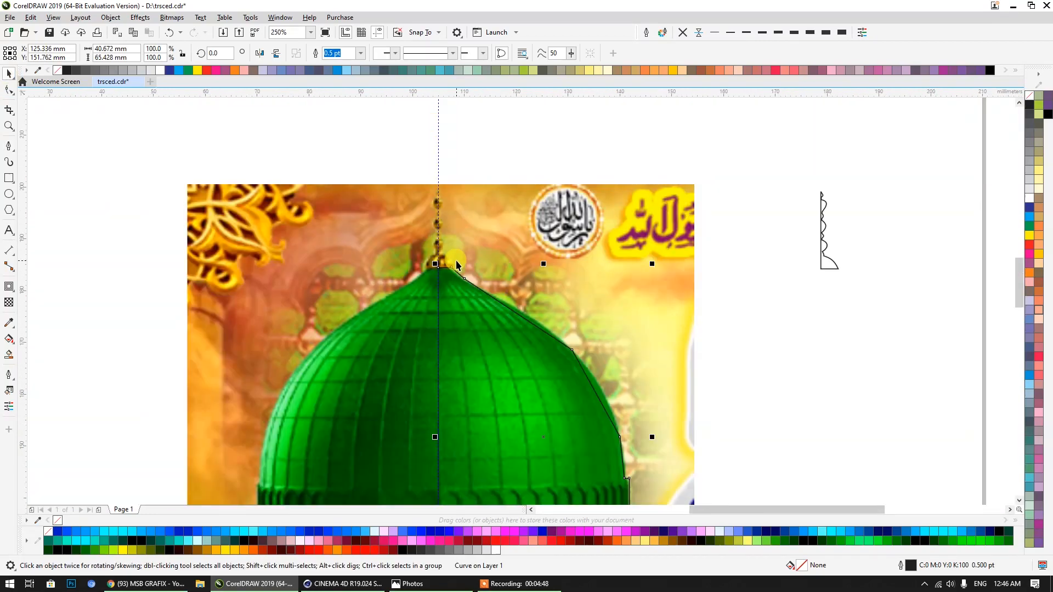
scroll(495, 334, "up", 3)
middle_click_drag(495, 334, 464, 329)
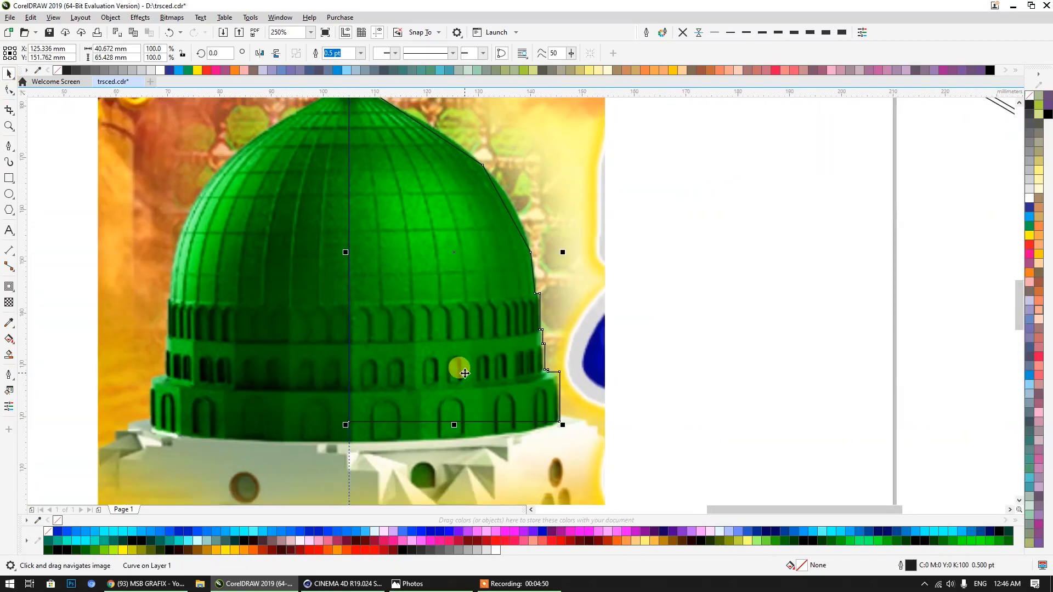
middle_click_drag(380, 298, 362, 348)
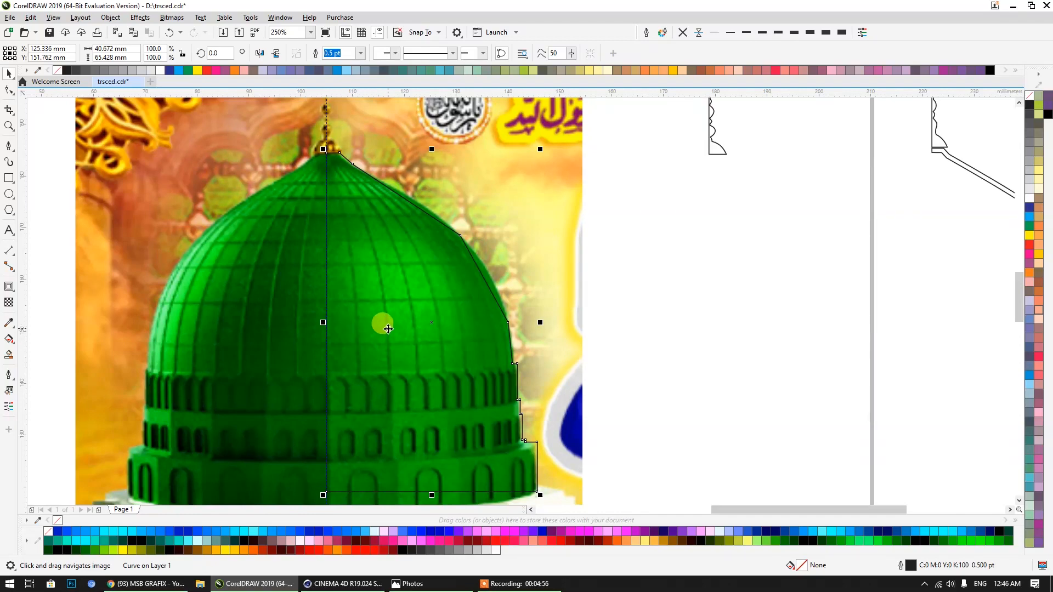
left_click(531, 584)
left_click(707, 566)
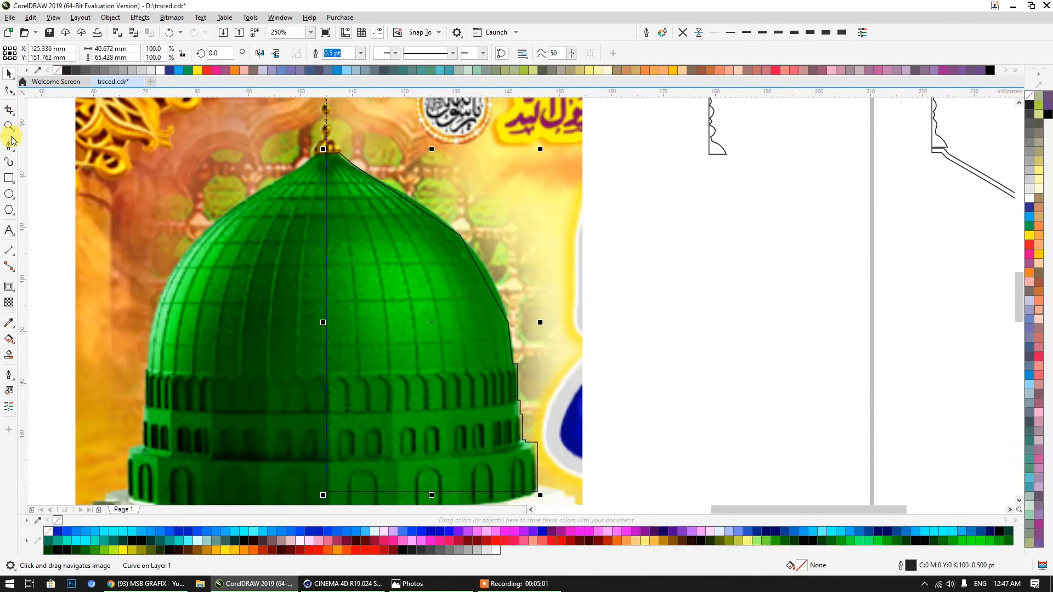
Delete the node on the dome's right shoulder and reshape the remaining curve to follow the dome's rounded edge.
left_click(11, 91)
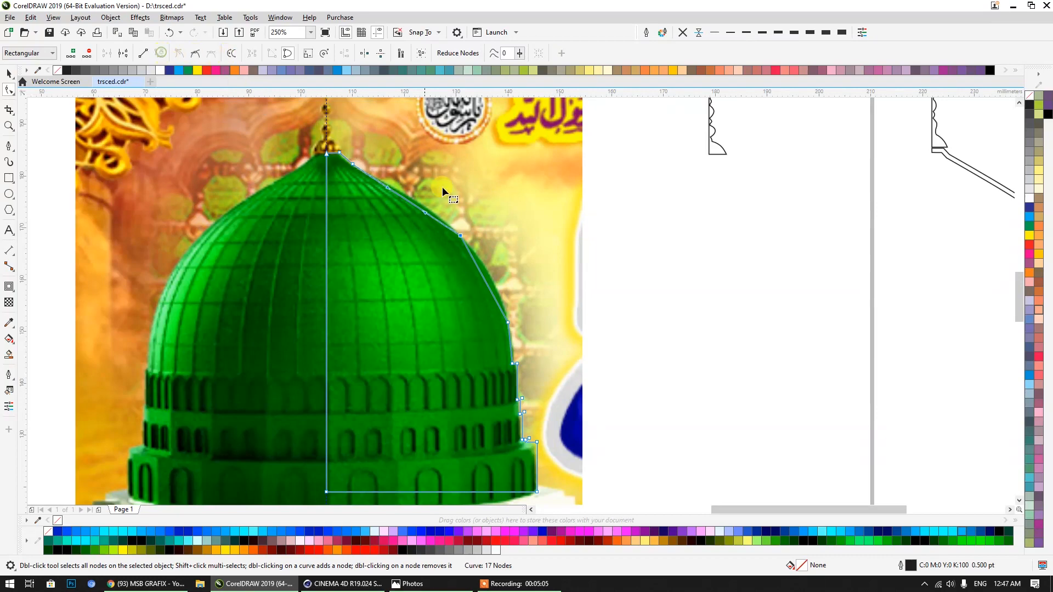
key("Delete")
left_click(456, 242)
scroll(455, 242, "up", 2)
left_click_drag(439, 198, 493, 221)
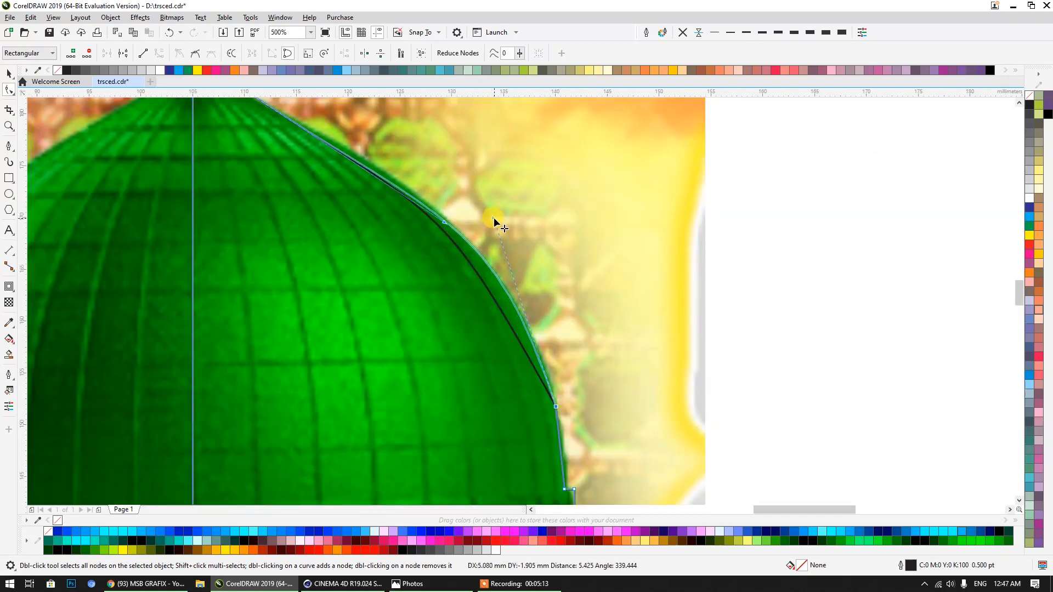
middle_click_drag(454, 209, 500, 309)
left_click_drag(523, 349, 520, 336)
Bend the short sloping segment just below the finial's base inward so it follows the dome's concave neck.
scroll(308, 199, "up", 4)
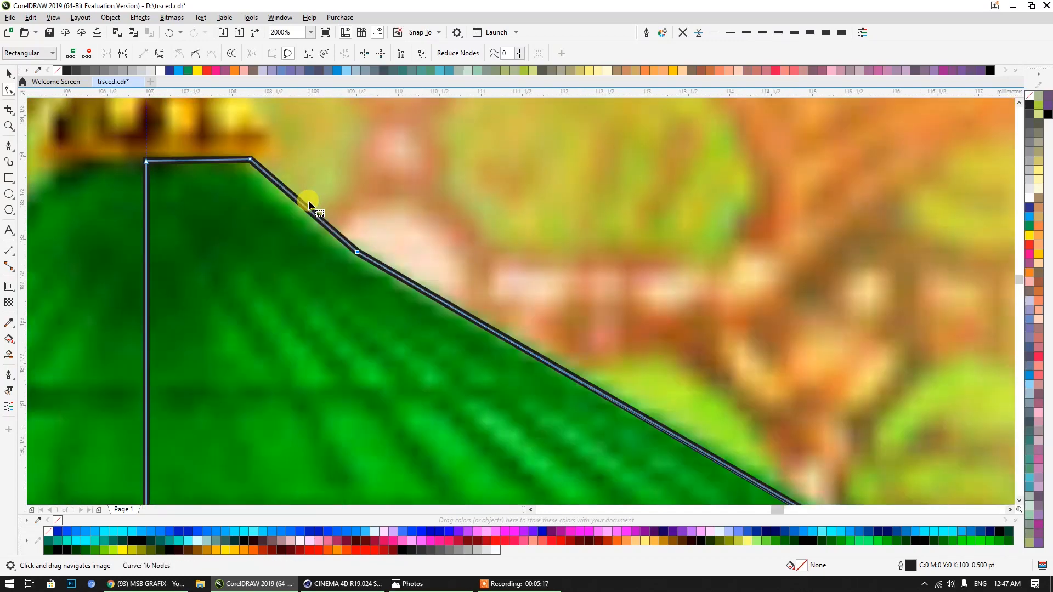
scroll(308, 200, "up", 1)
scroll(265, 212, "down", 1)
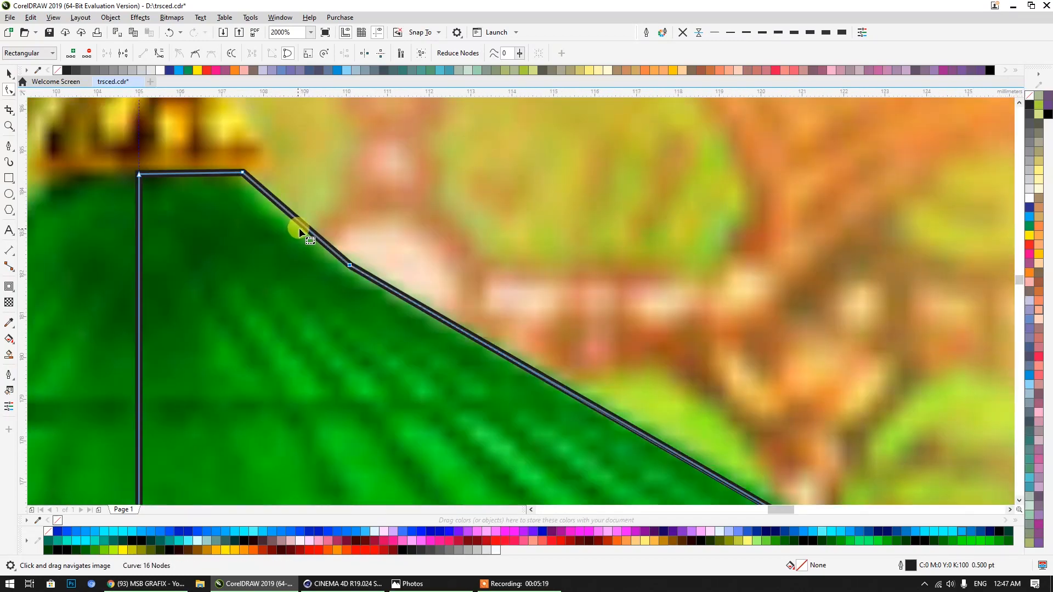
left_click(346, 258)
left_click_drag(301, 226, 298, 226)
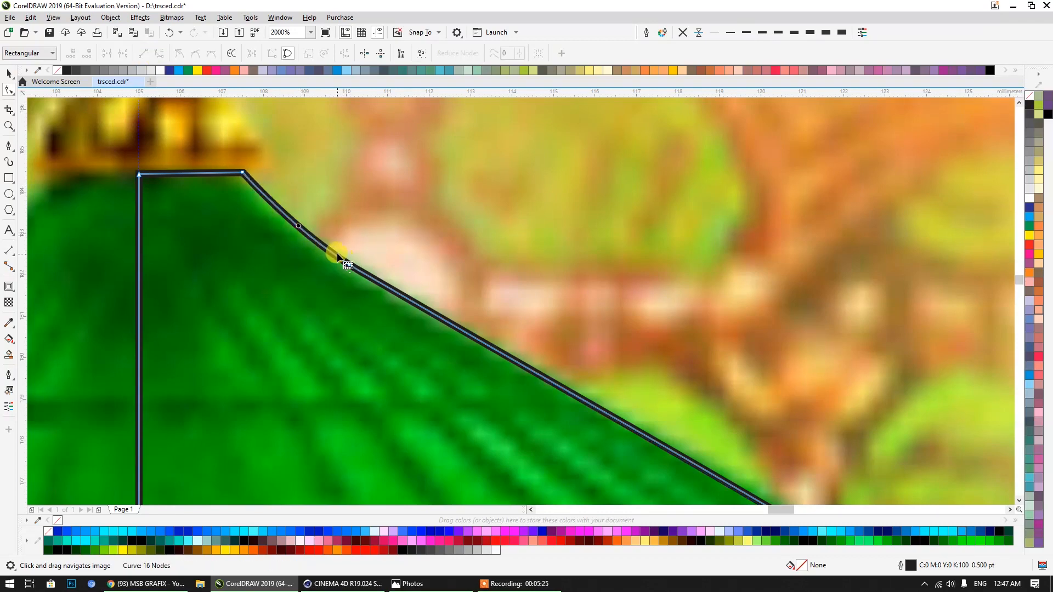
Add nodes on the neck curve, the shoulder and the upper slope, and remove the junction node between neck and slope.
double_click(295, 225)
scroll(299, 227, "down", 4)
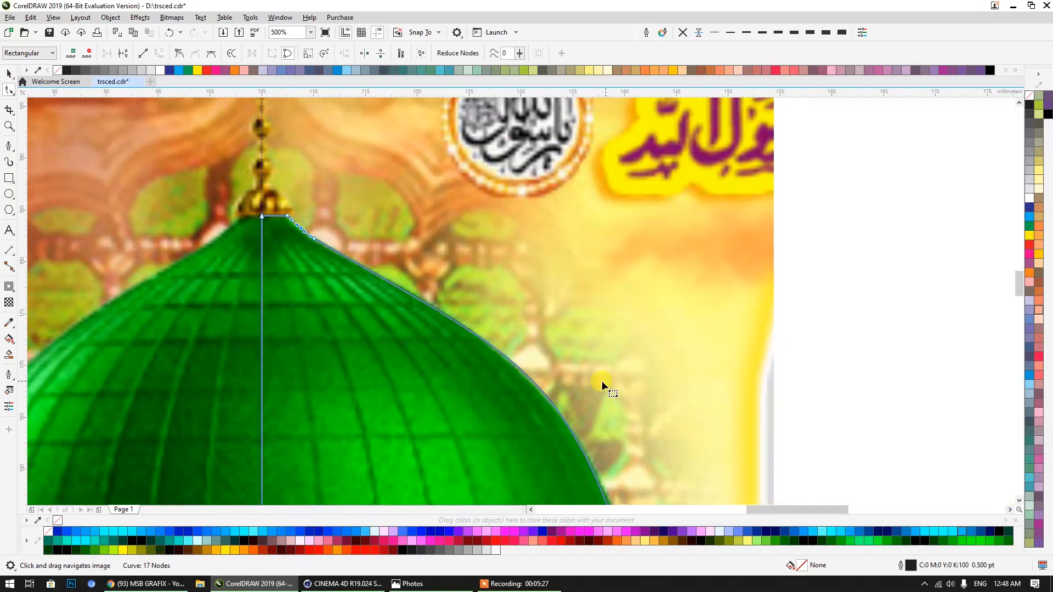
double_click(534, 381)
scroll(347, 265, "up", 2)
double_click(380, 268)
key("ctrl+z")
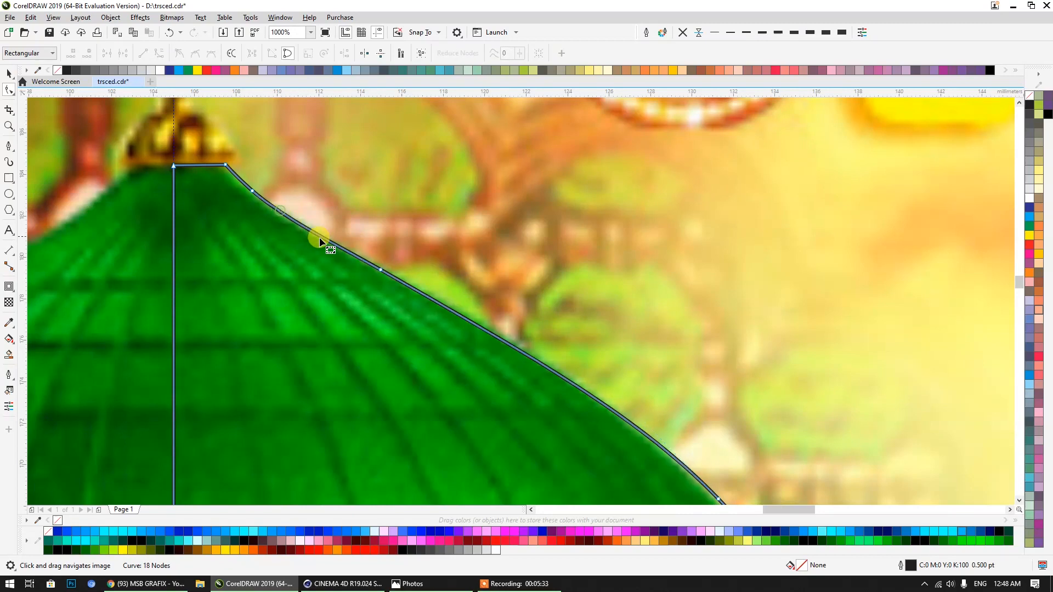
Check the half-dome outline against the photo along the stepped lower walls and at the apex beneath the finial.
scroll(321, 238, "down", 2)
scroll(412, 357, "up", 6)
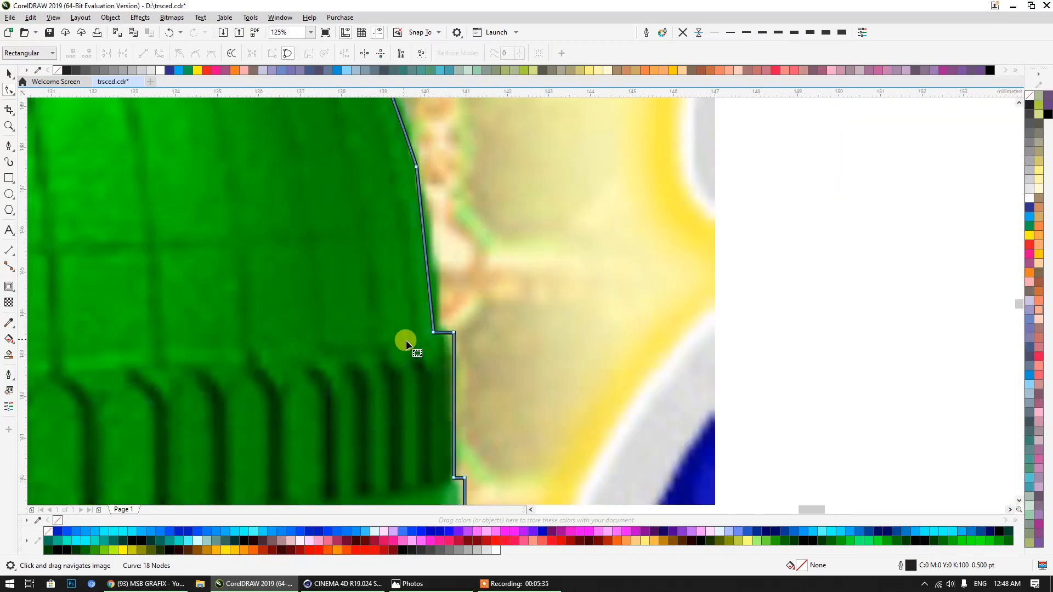
scroll(426, 277, "down", 2)
scroll(474, 335, "down", 4)
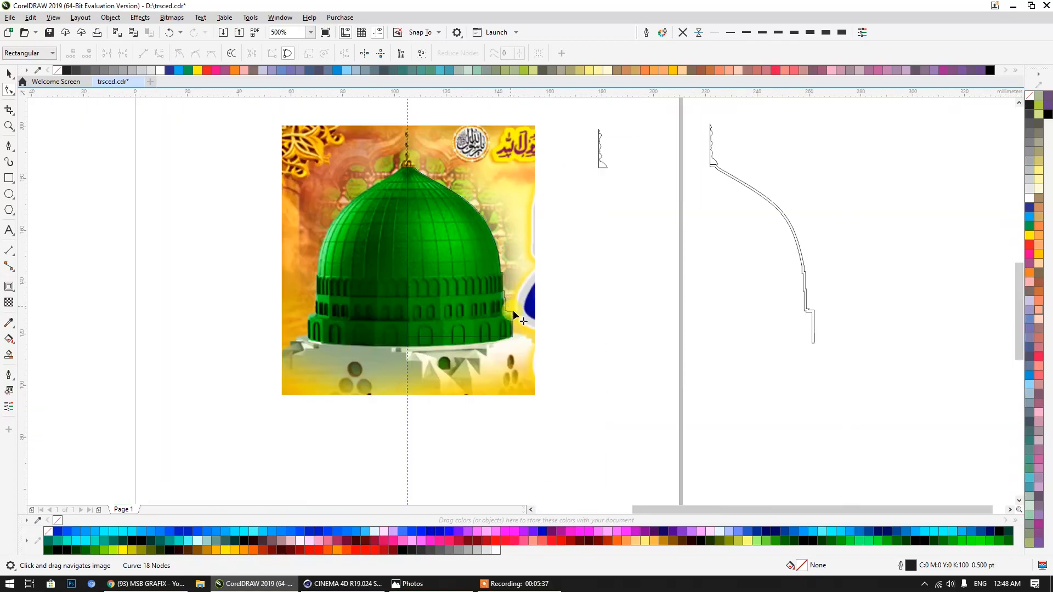
scroll(433, 277, "up", 6)
scroll(448, 335, "up", 1)
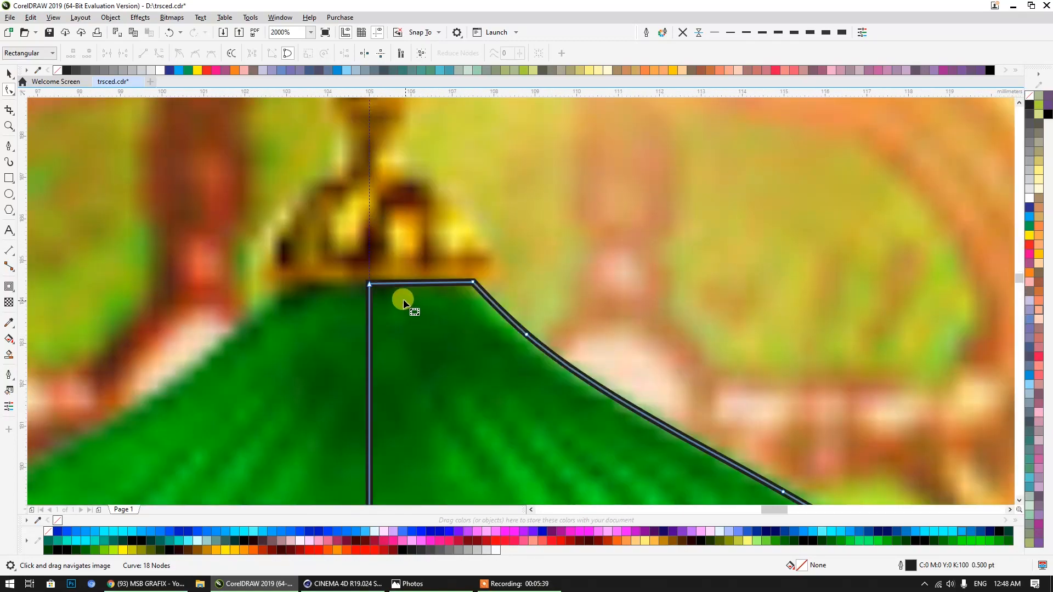
scroll(379, 285, "down", 7)
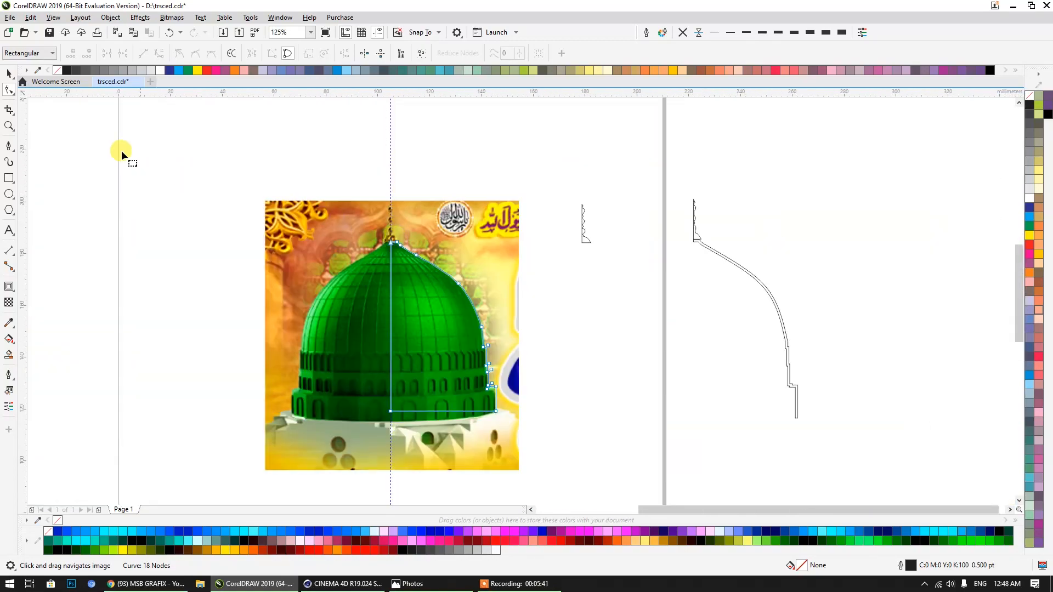
Move the dome profile beside the photo, snapping its top inner corner to the finial profile's lower inner corner, and select both profiles.
left_click(8, 73)
mouse_move(470, 301)
left_mouse_down()
mouse_move(582, 264)
mouse_move(649, 308)
left_mouse_up()
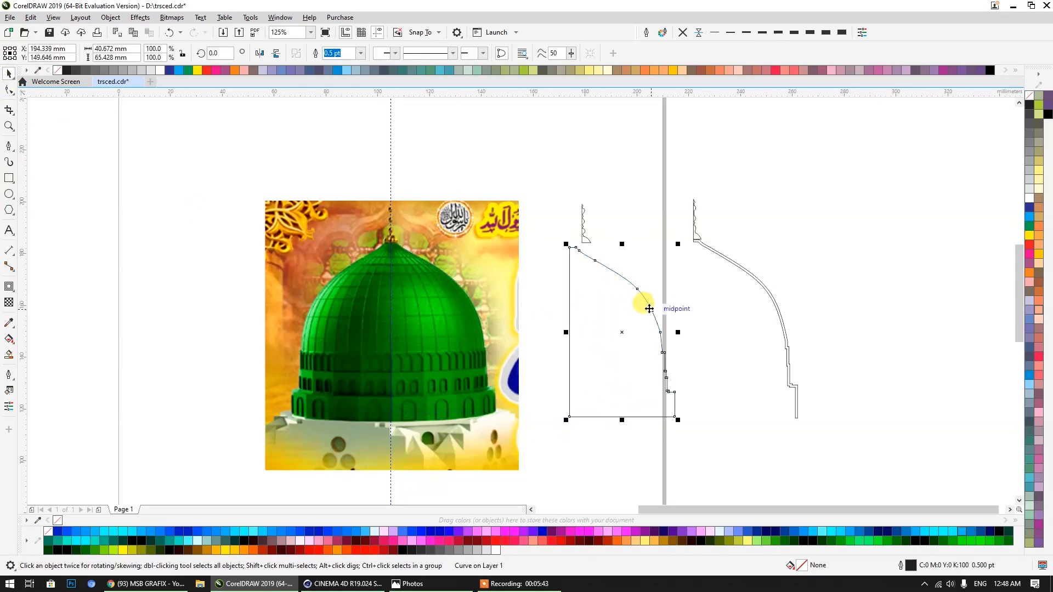
middle_click_drag(739, 270, 542, 273)
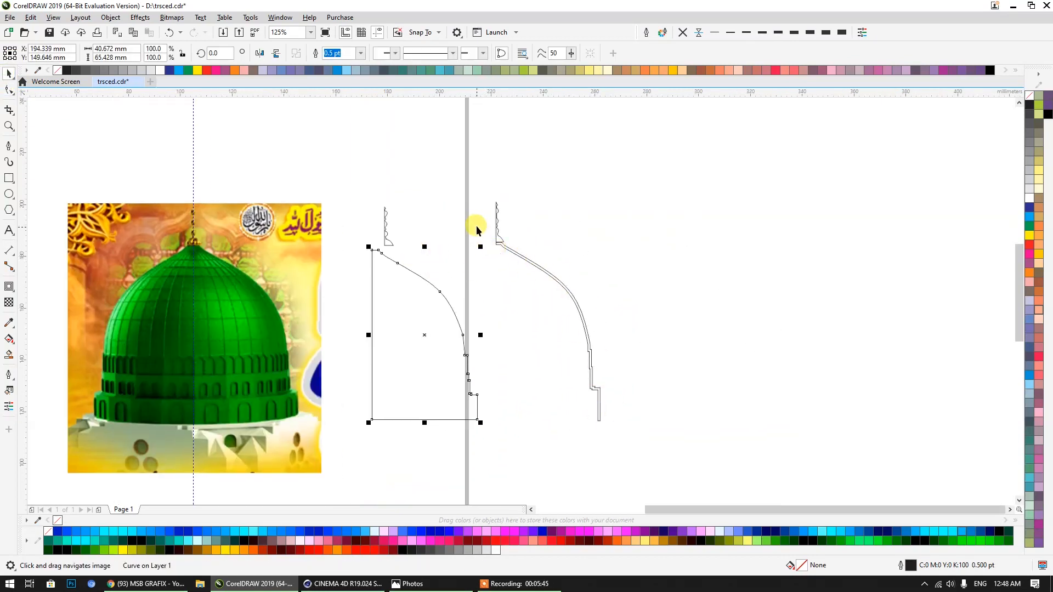
scroll(384, 240, "up", 3)
left_click_drag(315, 329, 379, 286)
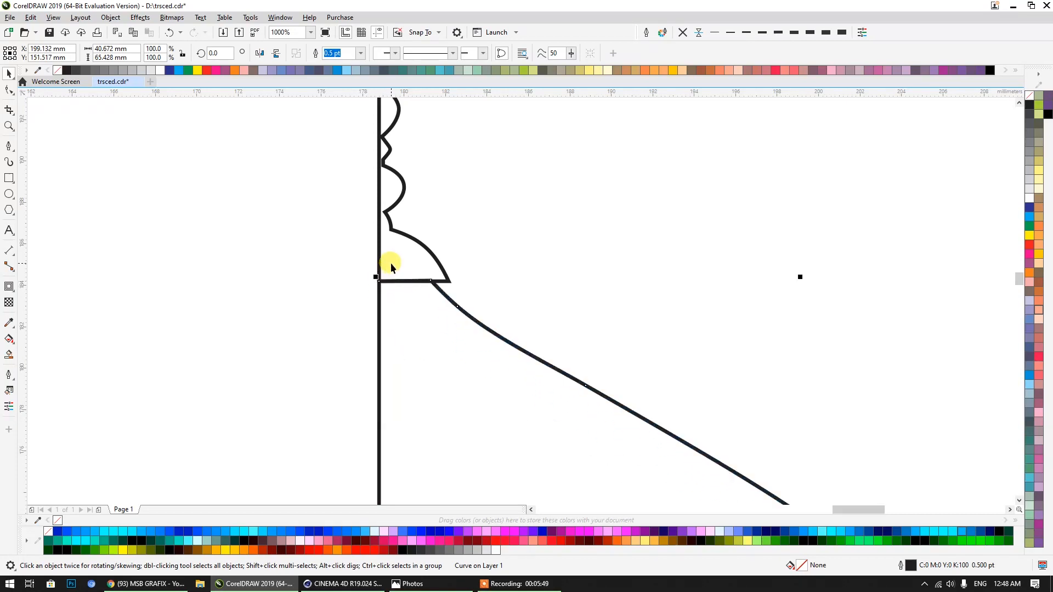
left_click(434, 341, "shift")
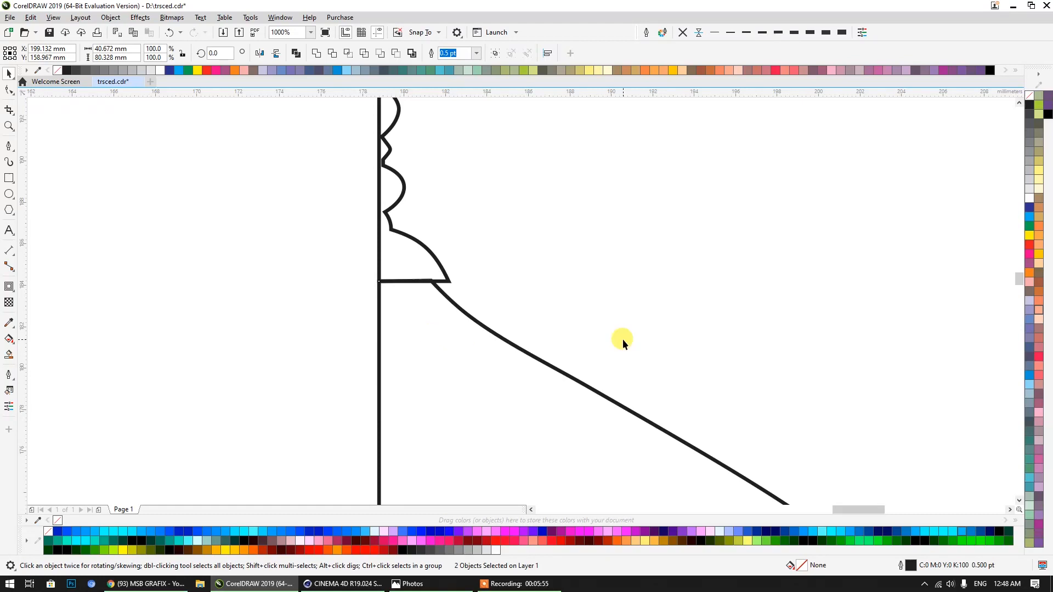
Move only the finial profile slightly up so a small gap separates it from the dome profile's top edge.
left_click(628, 321)
left_click(434, 272)
left_click_drag(431, 261, 414, 258)
scroll(390, 282, "up", 3)
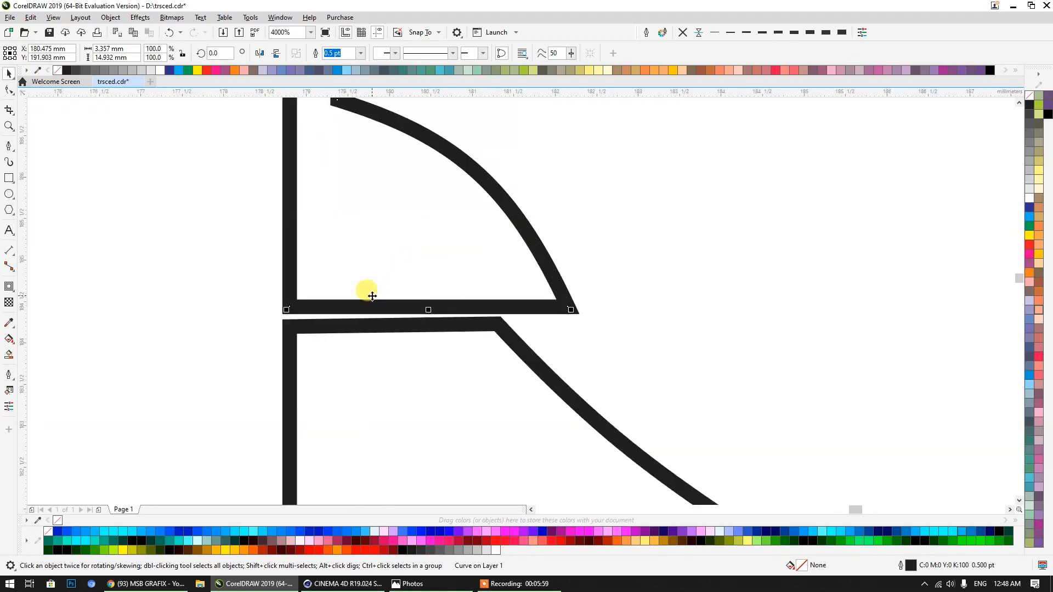
Place a horizontal guideline at the dome profile's top inner corner and level the top edge by moving its outer node onto it.
left_click(8, 91)
left_click(398, 325)
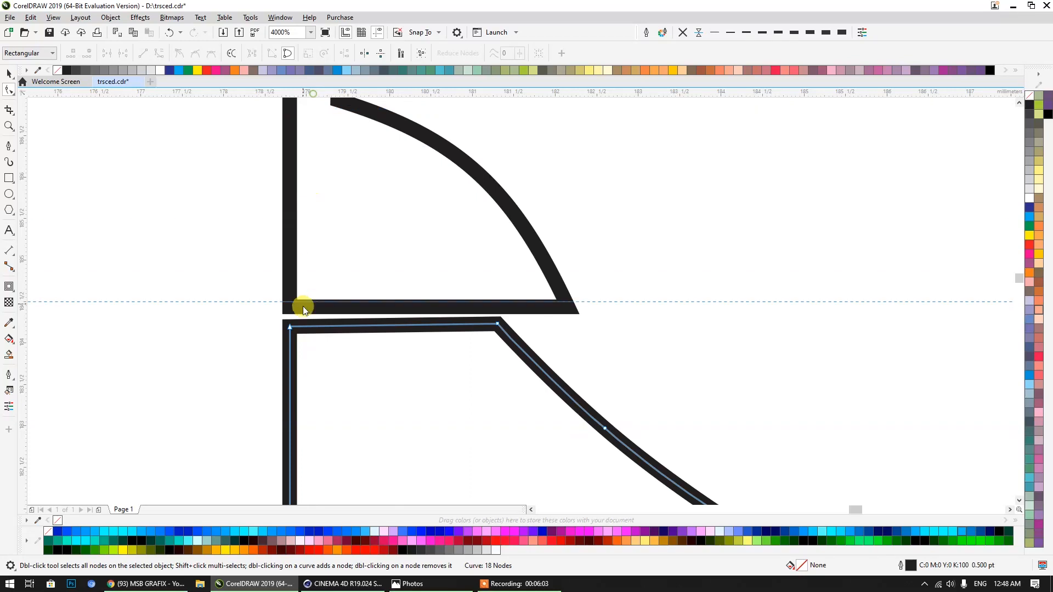
scroll(497, 327, "up", 2)
left_click_drag(494, 310, 503, 318)
scroll(510, 317, "down", 3)
left_click(471, 310)
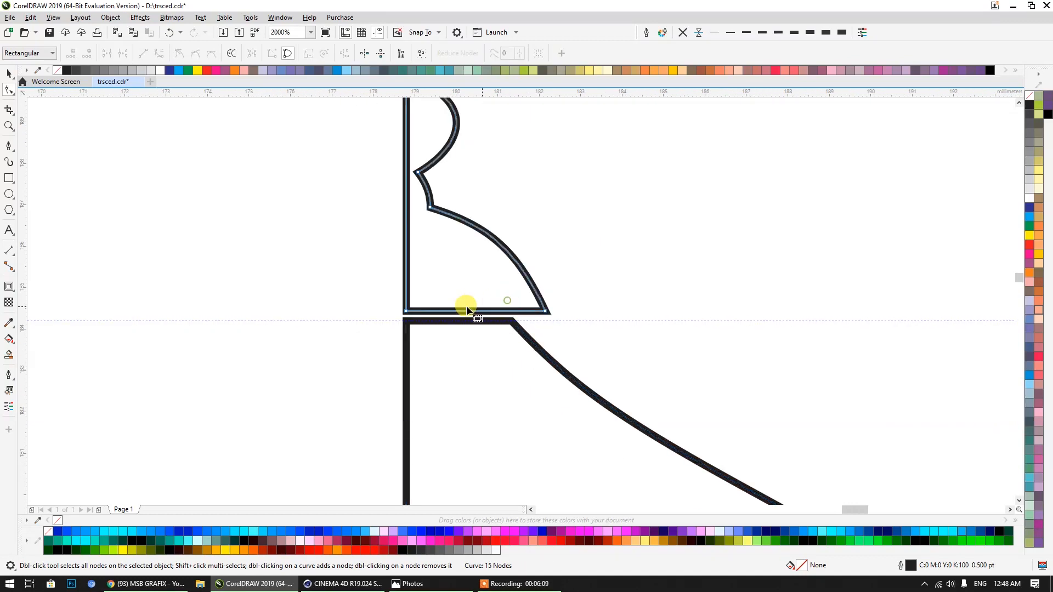
left_click(8, 72)
left_click(329, 252)
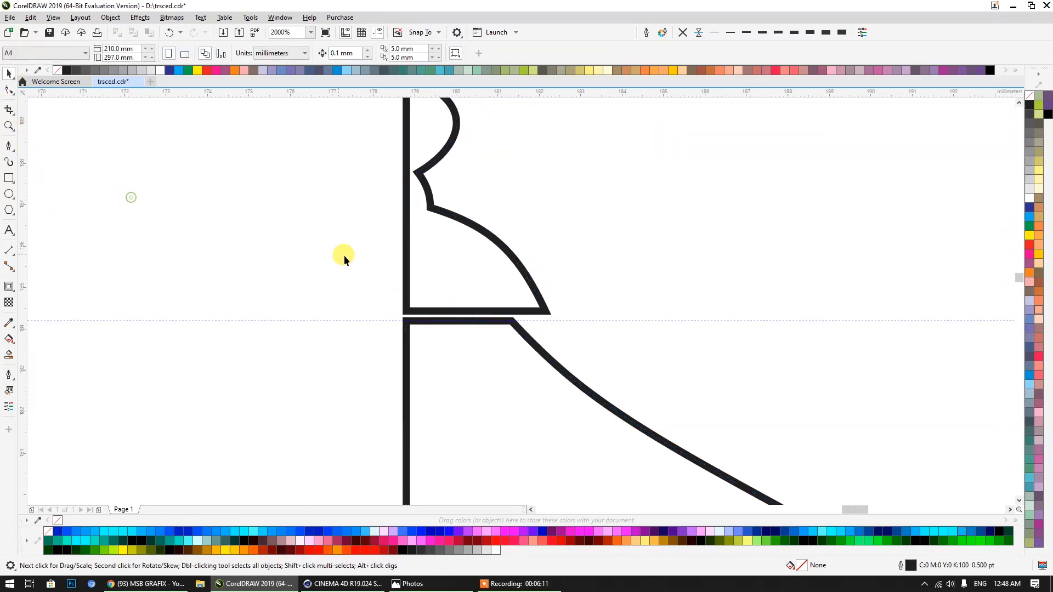
Switch to the Photos app and examine where the finial's base meets the dome in the mosque picture, then return to CorelDRAW.
scroll(402, 270, "down", 2)
scroll(441, 292, "up", 2)
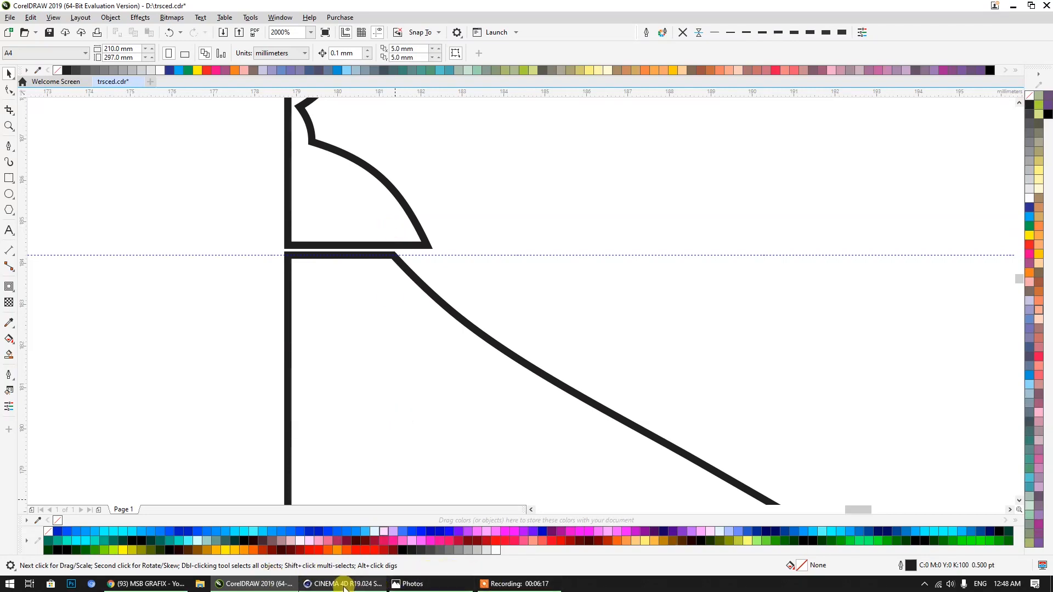
left_click(413, 583)
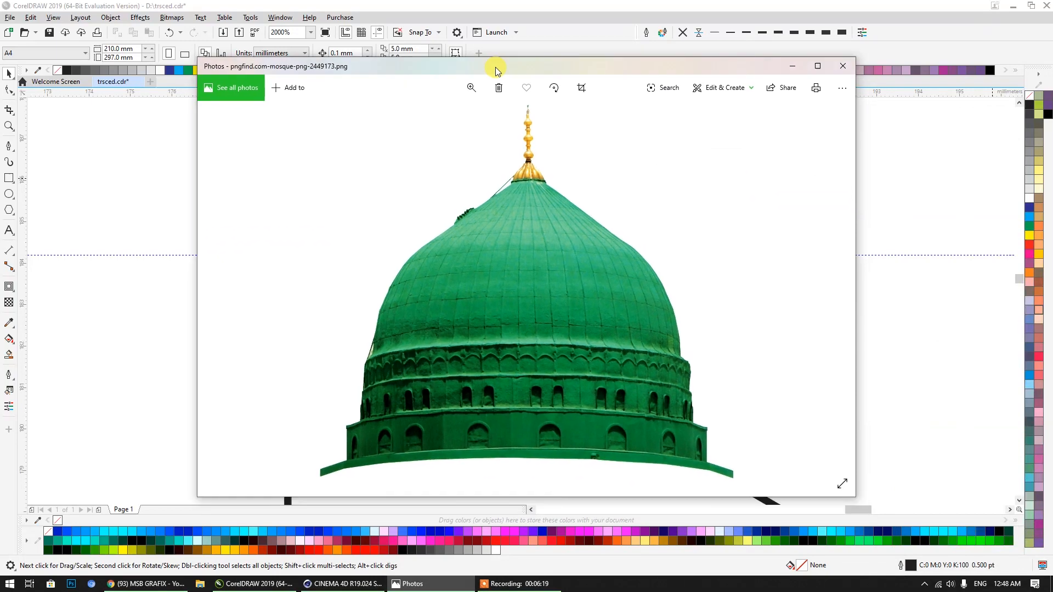
left_click_drag(496, 67, 477, 60)
scroll(514, 167, "up", 2)
scroll(530, 174, "down", 2)
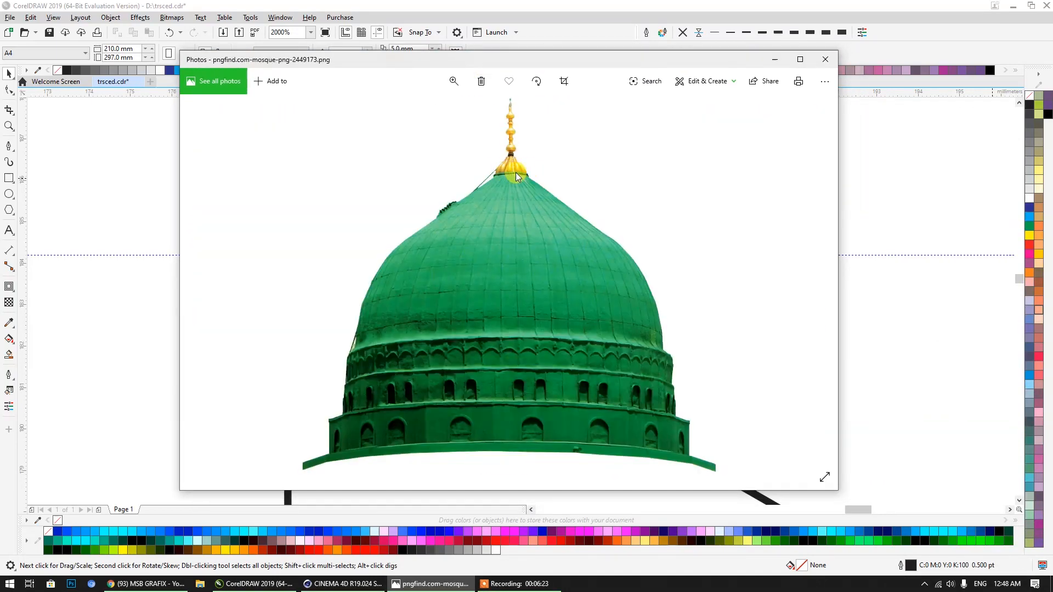
left_click(776, 58)
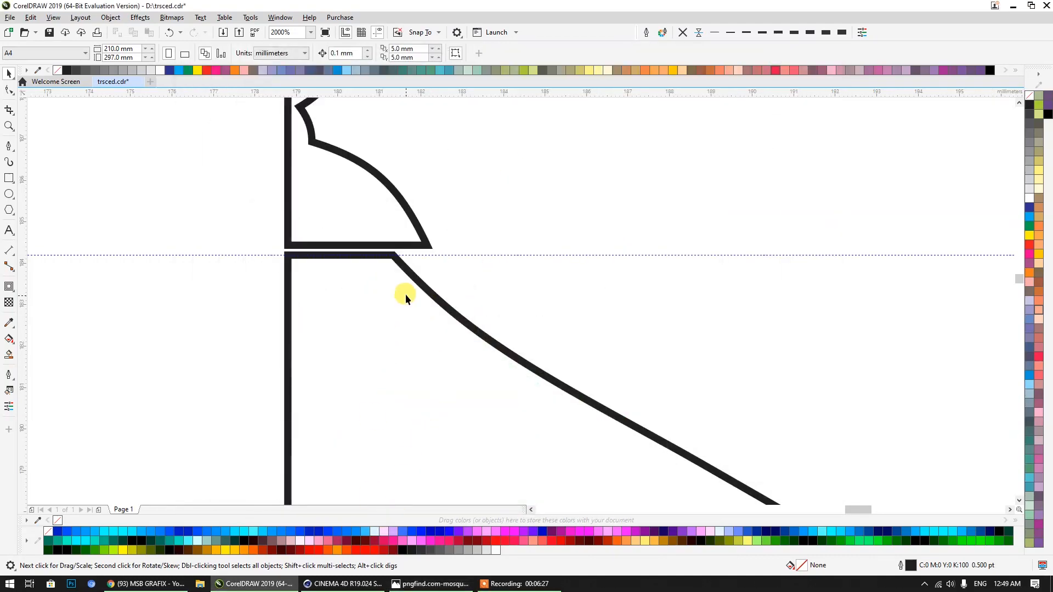
Shift the dome profile's two uppermost outer nodes outward along the guideline so the top edge nearly matches the finial base's width.
left_click(394, 257)
left_click(9, 91)
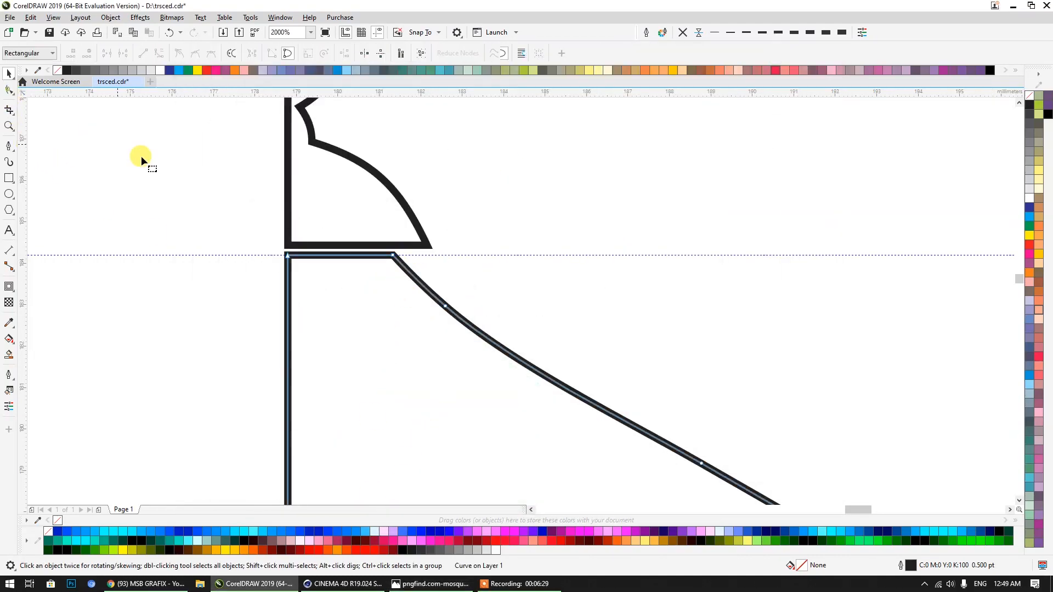
left_click_drag(379, 242, 448, 311)
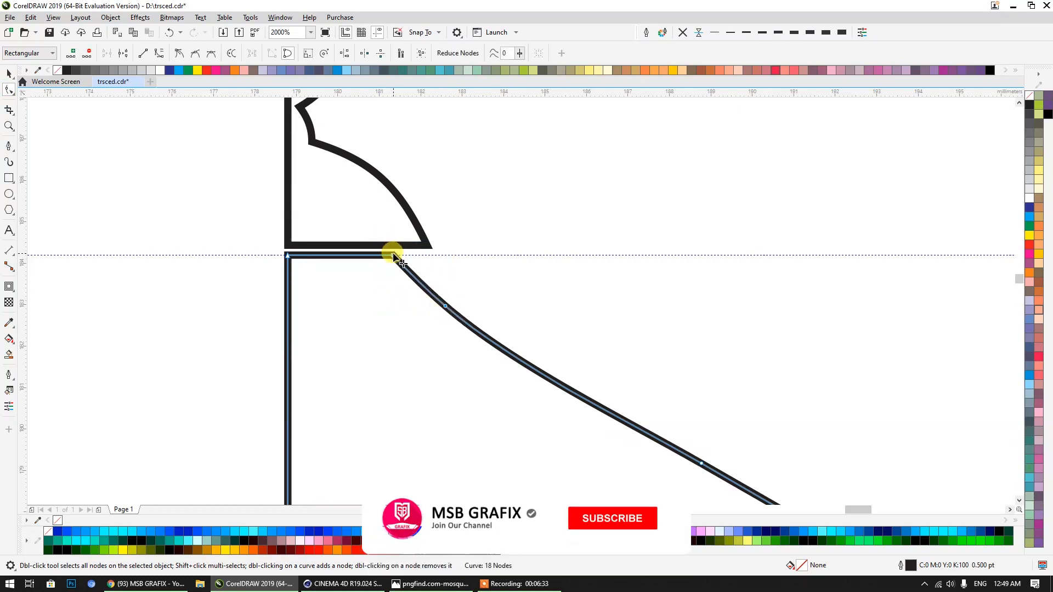
left_click_drag(394, 255, 423, 254)
left_click(530, 269)
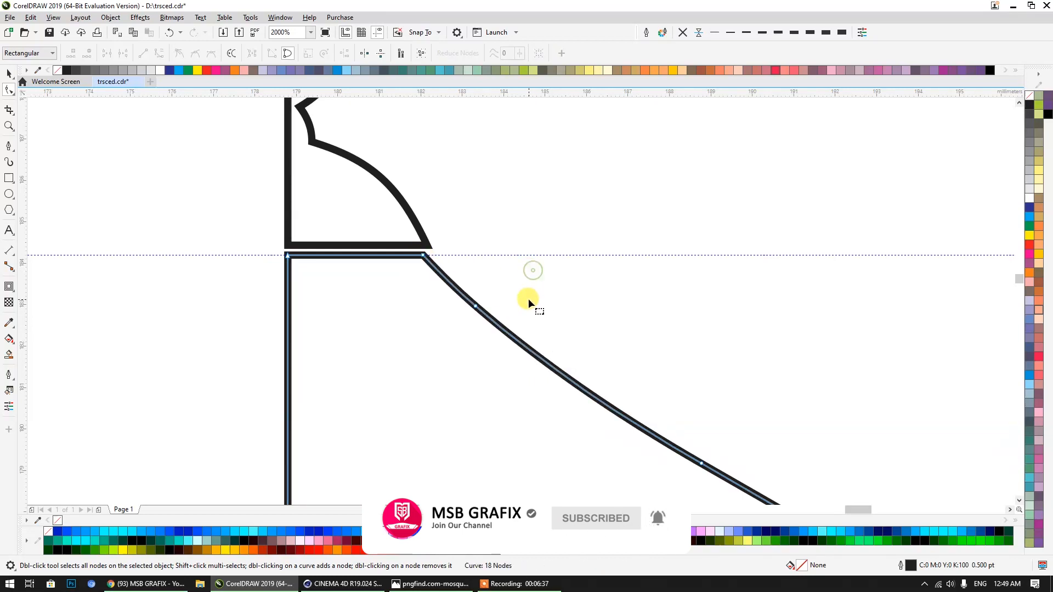
Nudge the second node on the dome's neck curve slightly down to smooth the slope below the top edge.
scroll(495, 285, "down", 2)
scroll(461, 270, "up", 4)
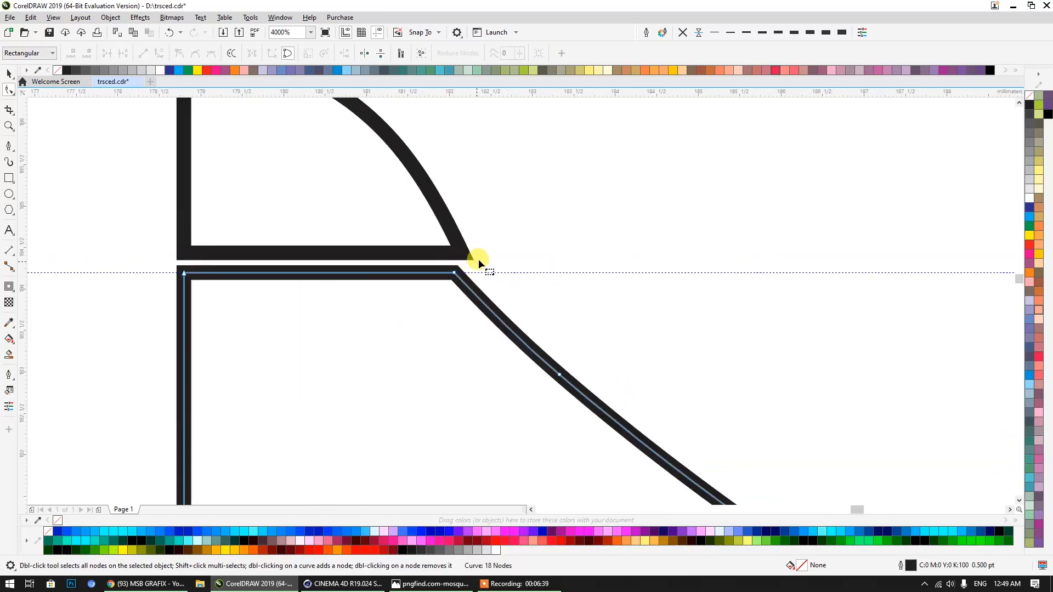
left_click(454, 274)
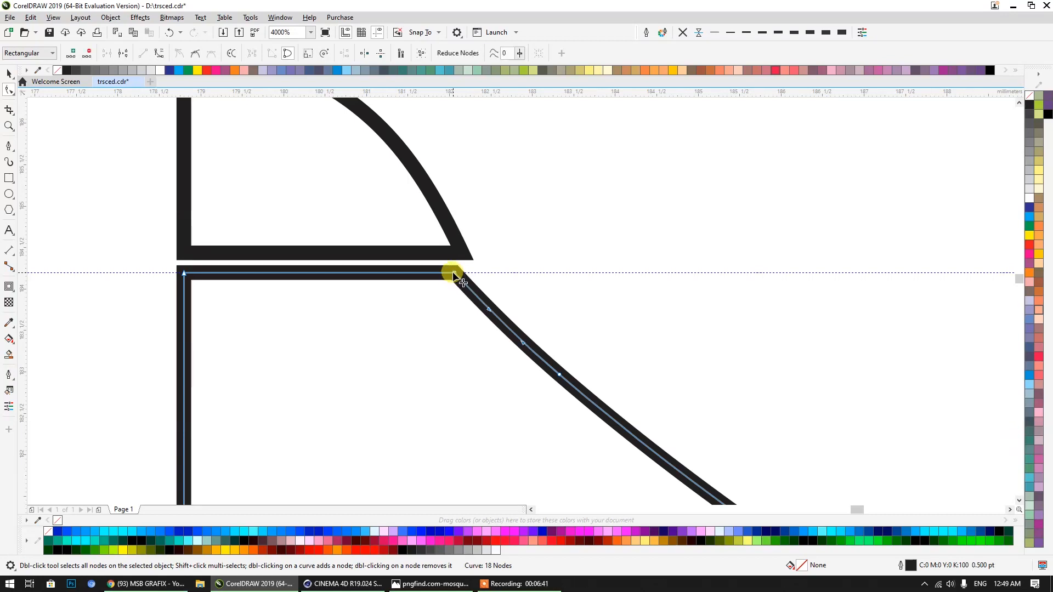
left_click(559, 376)
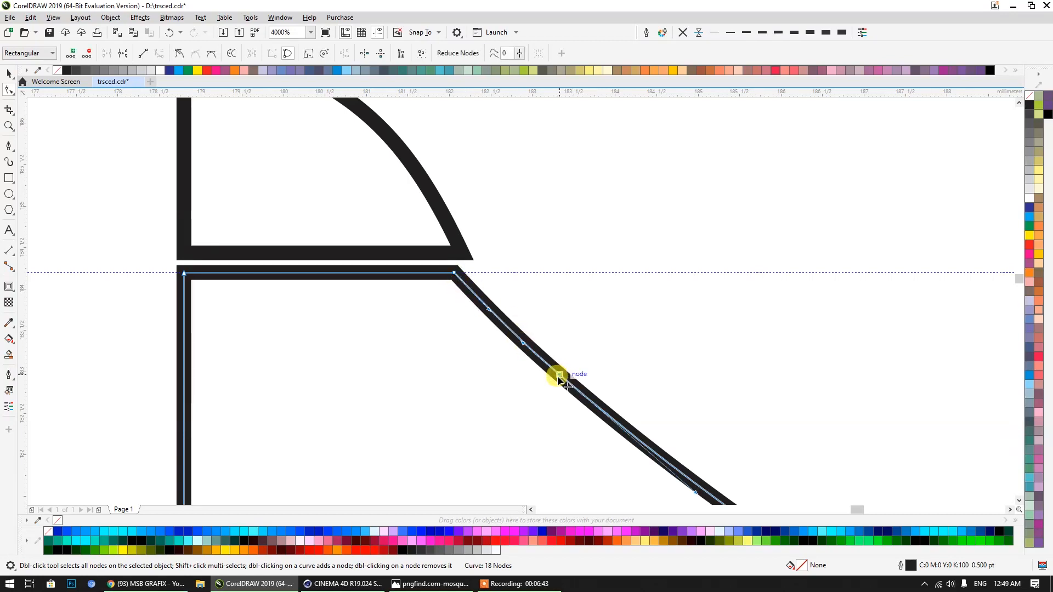
left_click_drag(557, 376, 556, 381)
scroll(528, 316, "down", 1)
left_click(540, 312)
scroll(508, 281, "down", 4)
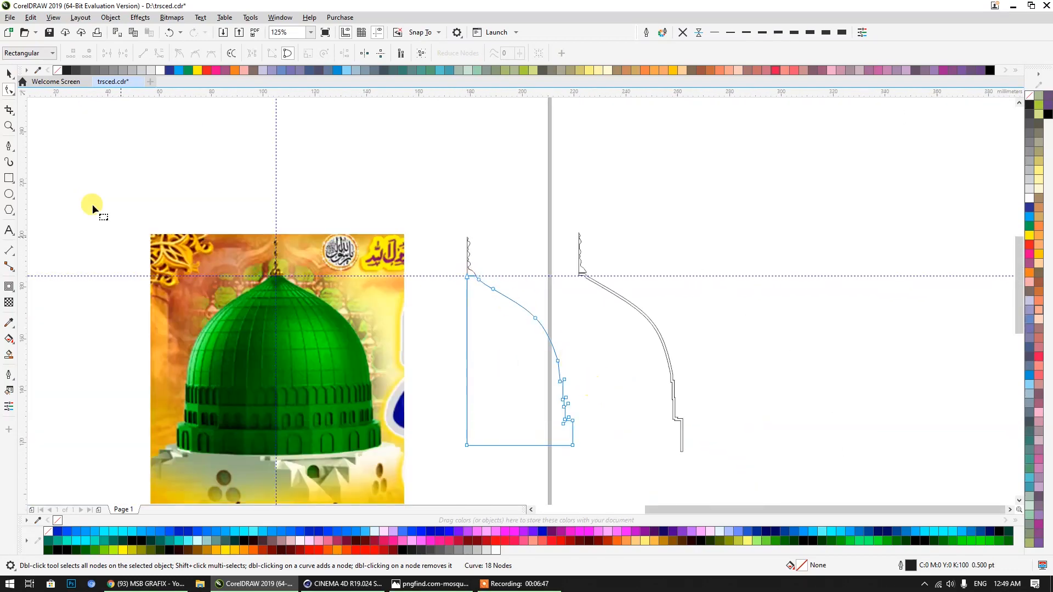
Move the finial profile up and slightly outward, clear of the dome profile.
left_click(9, 73)
left_click(463, 223)
scroll(488, 283, "up", 2)
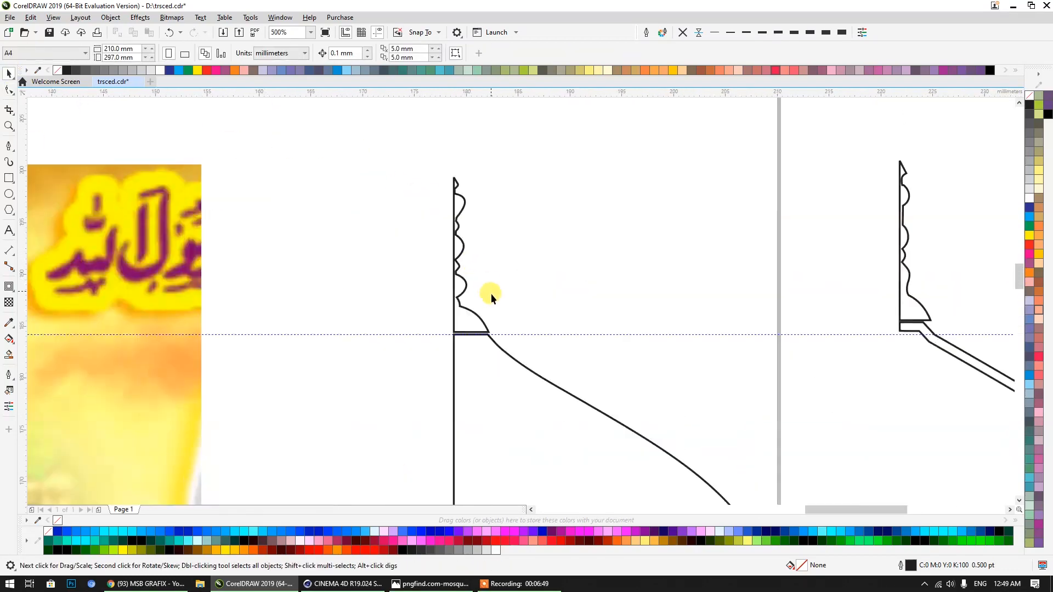
left_click_drag(399, 228, 417, 187)
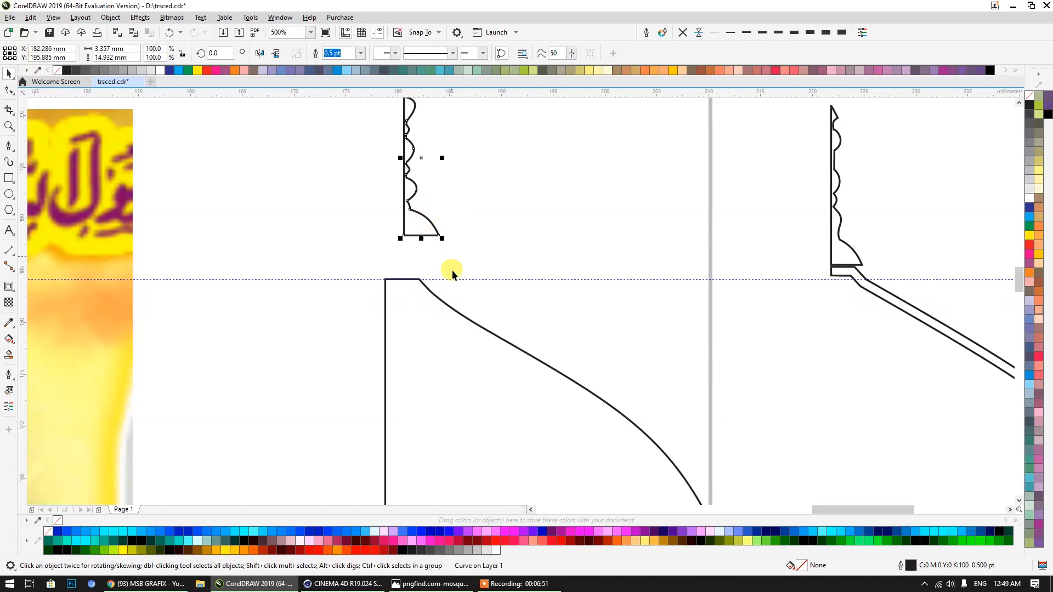
Apply a one-step inward contour to the dome profile with an offset of 1.2 mm.
middle_click_drag(450, 346, 397, 218)
scroll(397, 216, "down", 1)
left_click(408, 244)
scroll(408, 244, "down", 2)
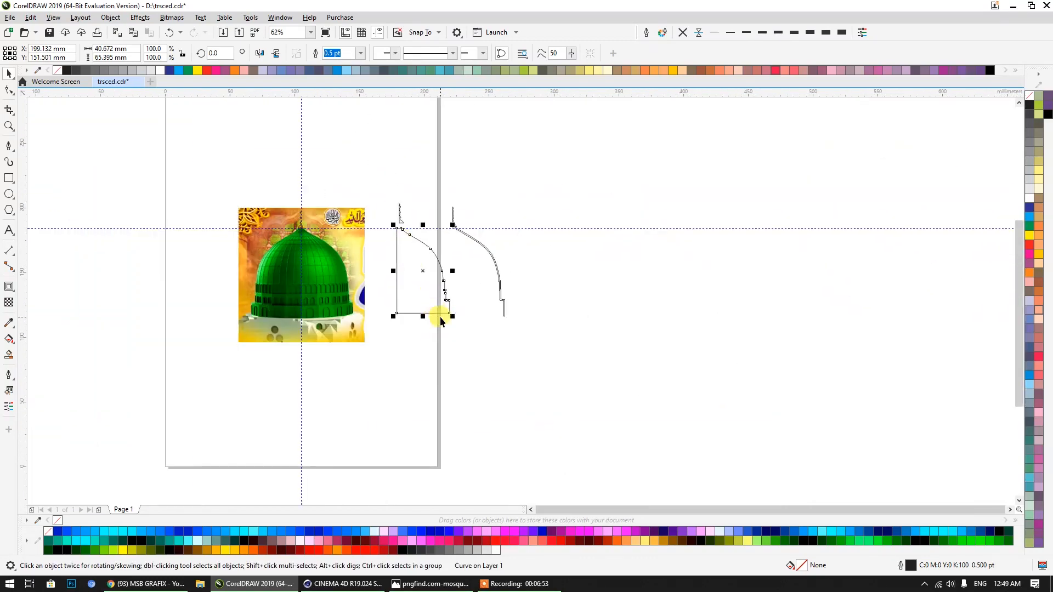
scroll(441, 317, "up", 1)
left_click(9, 287)
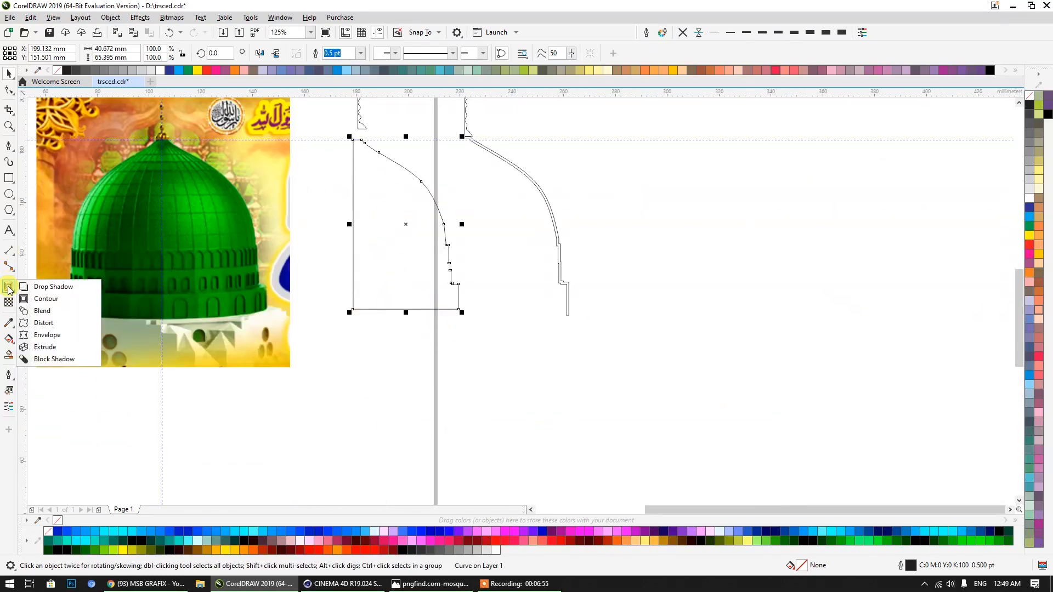
left_click(46, 299)
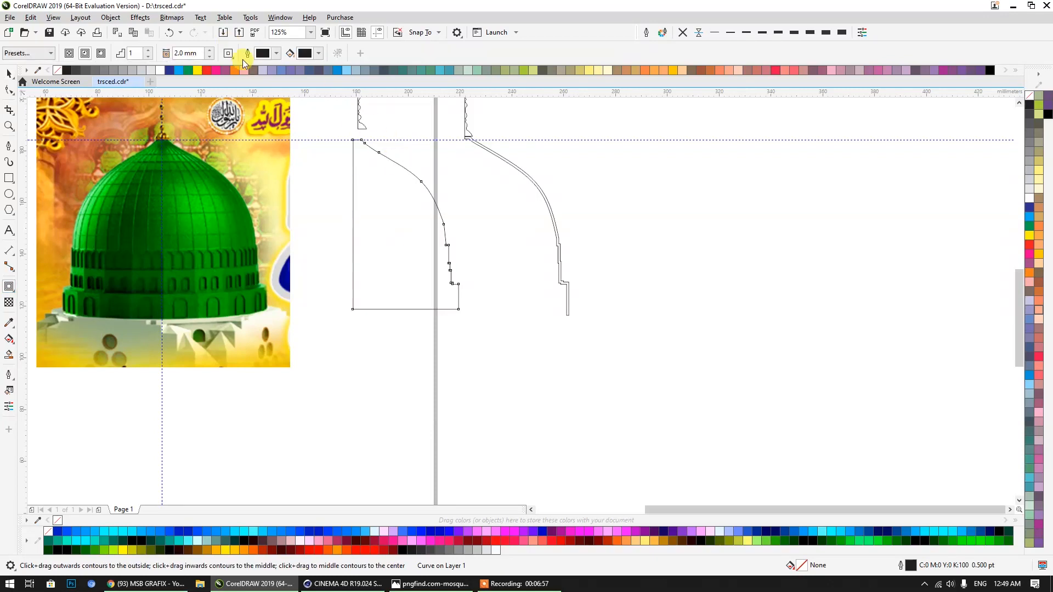
left_click_drag(375, 211, 357, 181)
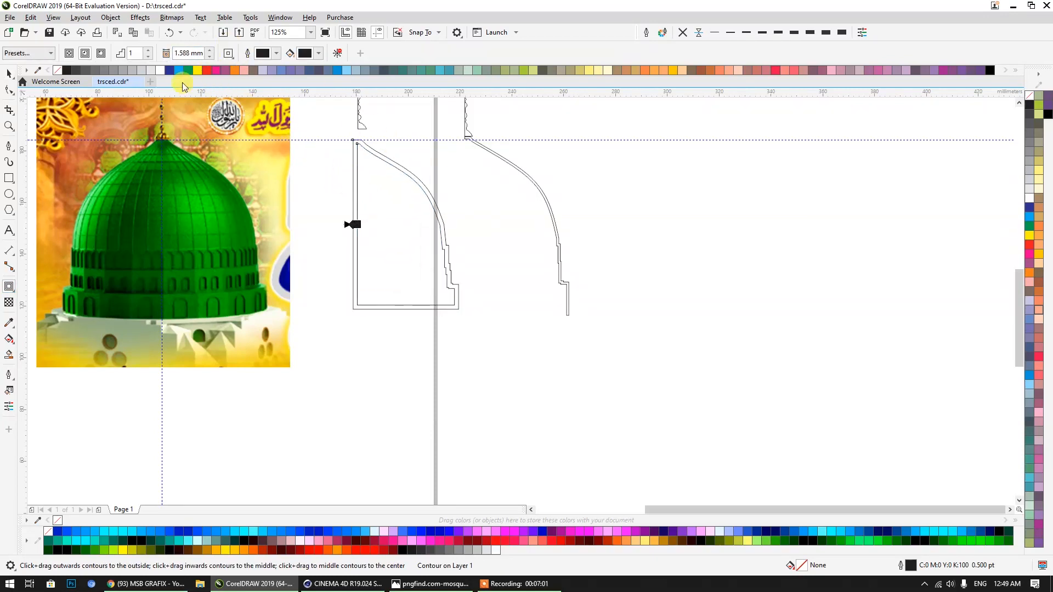
left_click_drag(203, 54, 173, 55)
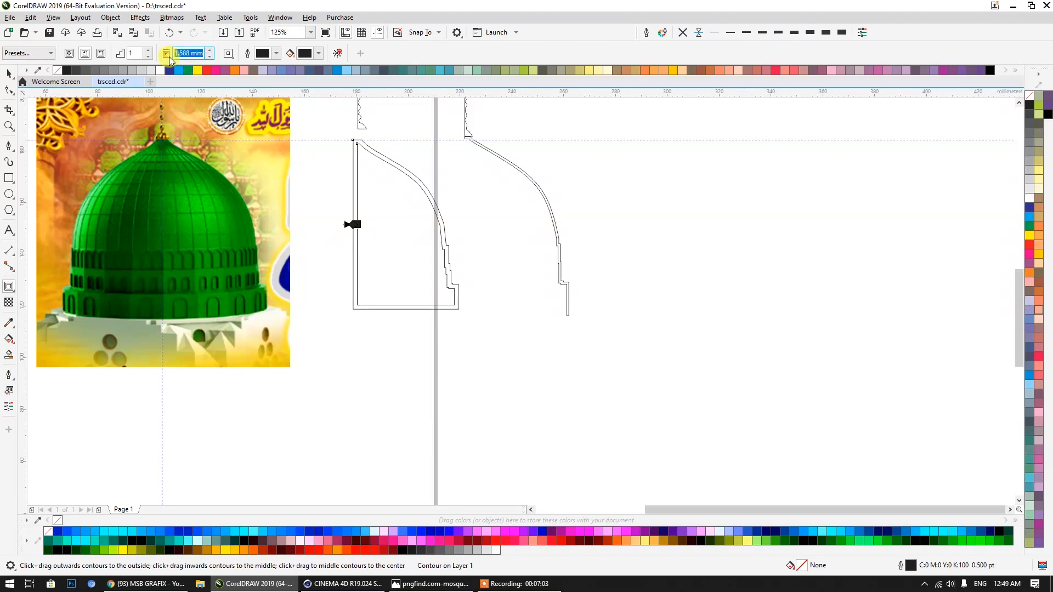
type("1.2")
key("Return")
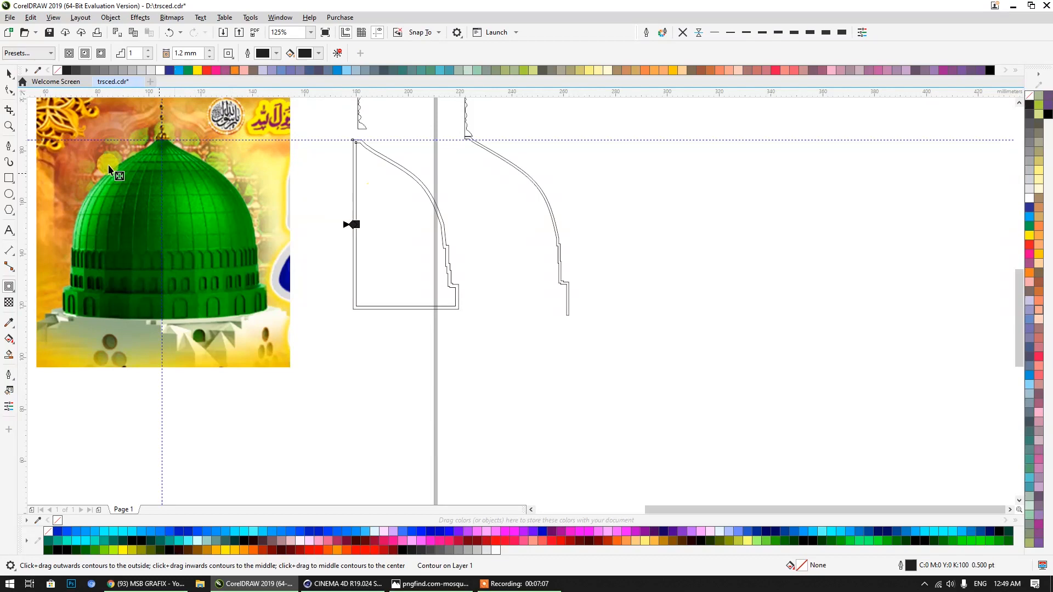
Break the dome's contour apart from its original outline into separate curves.
left_click(8, 73)
scroll(360, 144, "up", 4)
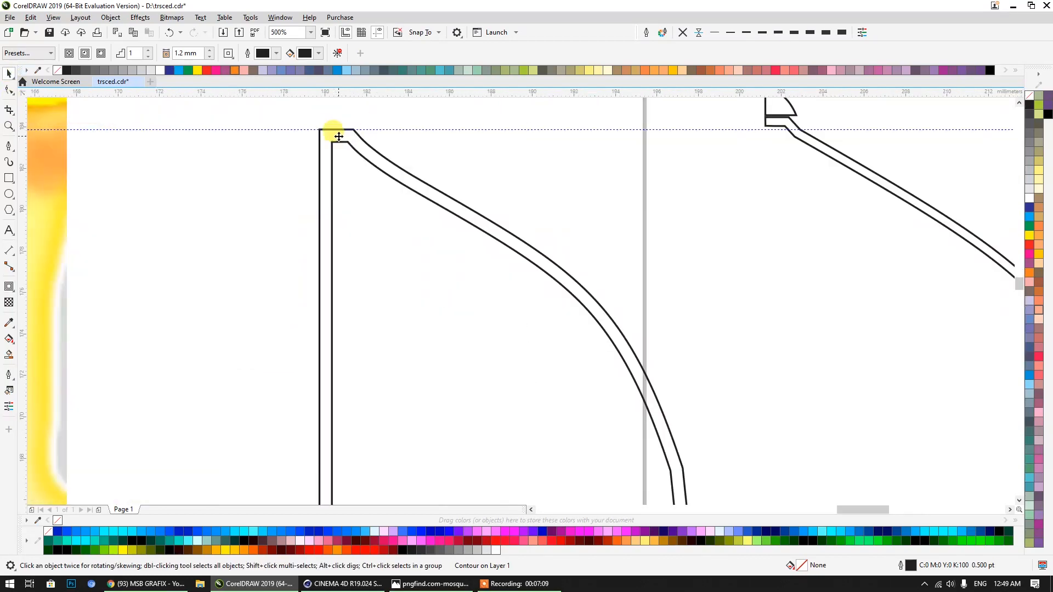
scroll(336, 135, "up", 2)
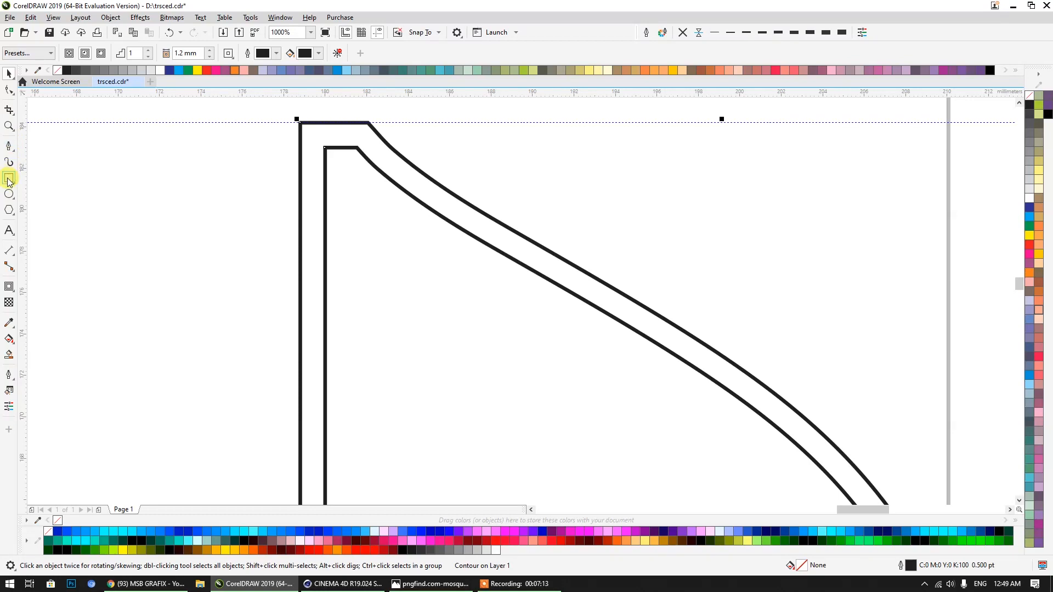
key("ctrl+k")
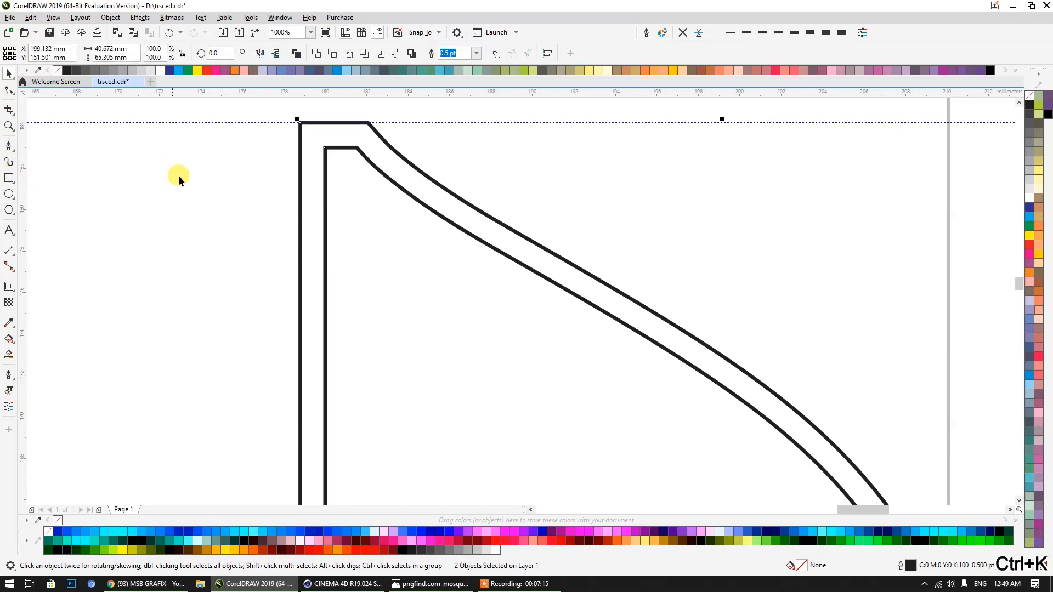
left_click(183, 157)
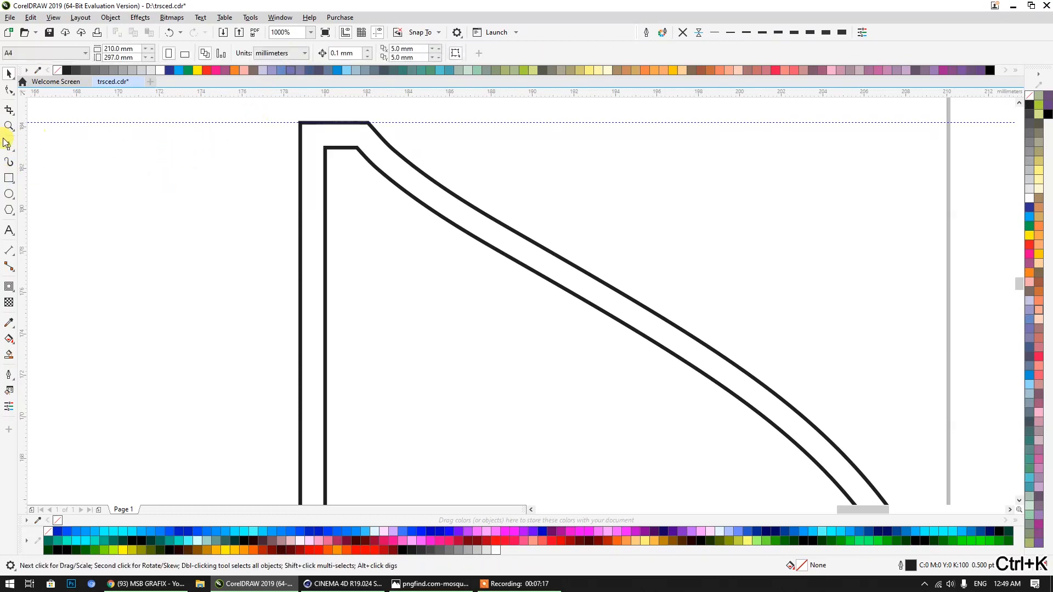
Draw a closed Pen shape about 46 by 65 mm from the inner top corner to the inner lower outer corner, enclosing the axis and bottom walls.
left_click(9, 146)
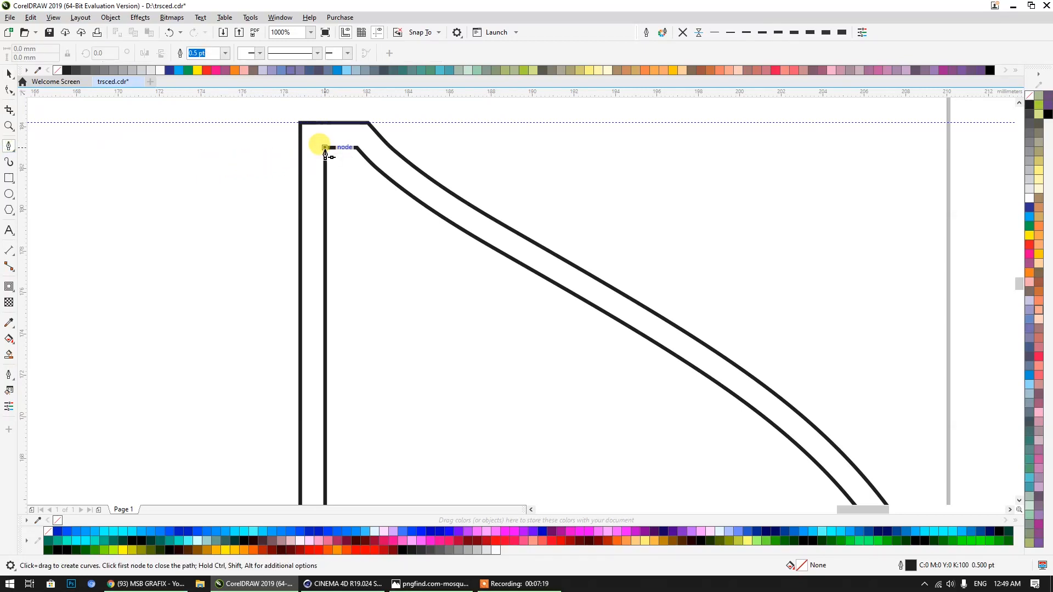
left_click(325, 157)
left_click(275, 157)
left_click(329, 157)
scroll(341, 191, "down", 3)
middle_click_drag(448, 421, 317, 283)
left_click(362, 340)
scroll(399, 370, "up", 2)
left_click(398, 355)
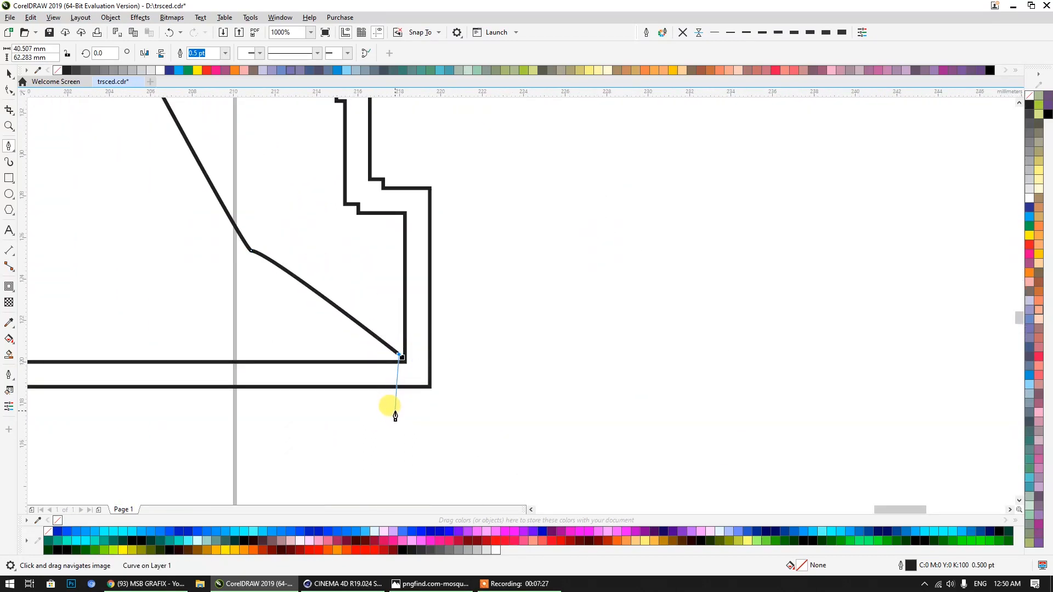
scroll(395, 415, "down", 2)
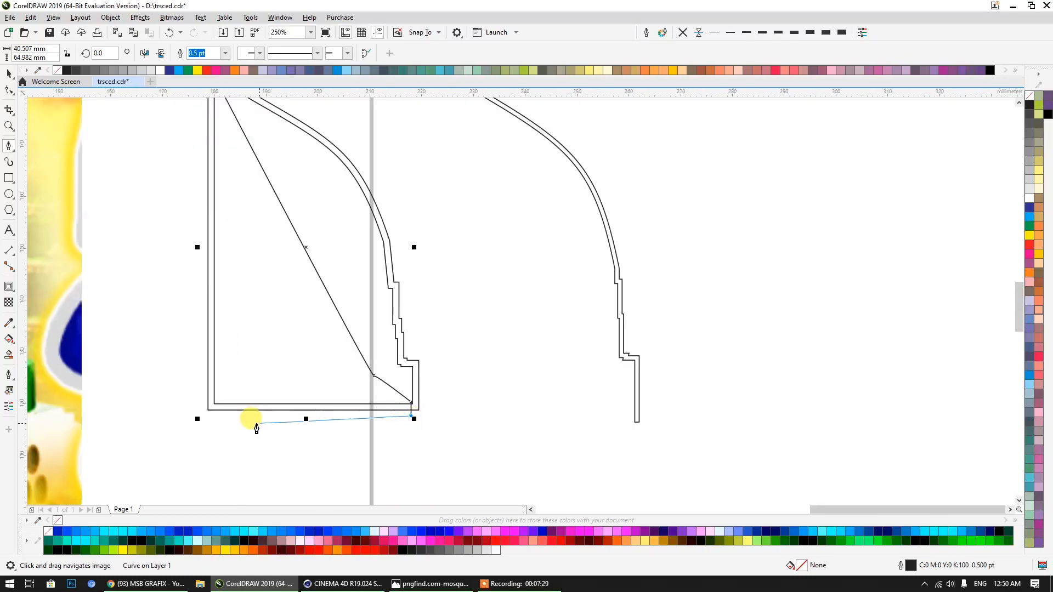
left_click(174, 421)
middle_click_drag(174, 88, 181, 334)
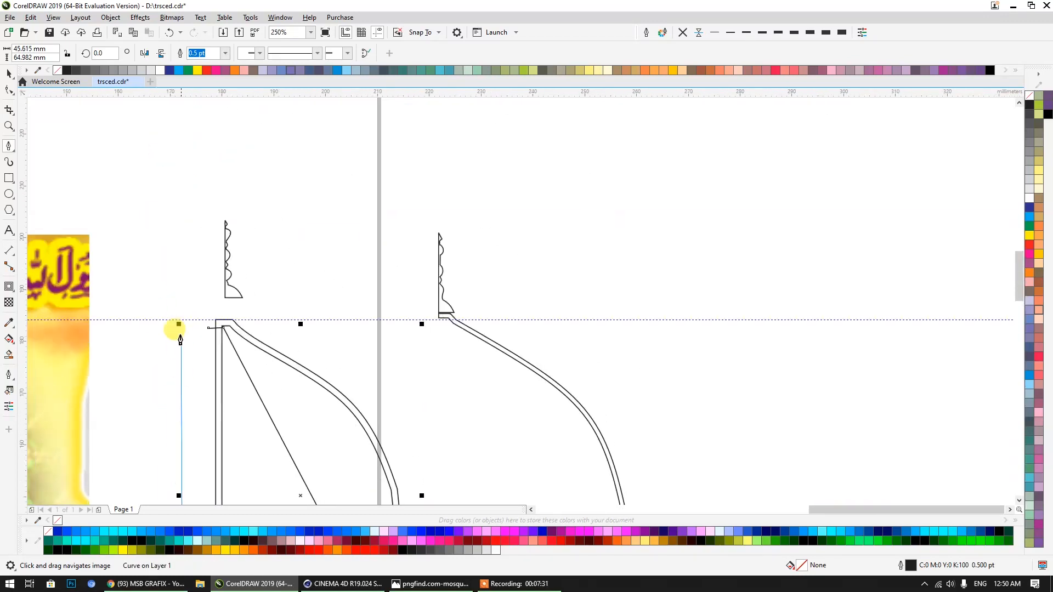
left_click(209, 329)
scroll(333, 254, "down", 2)
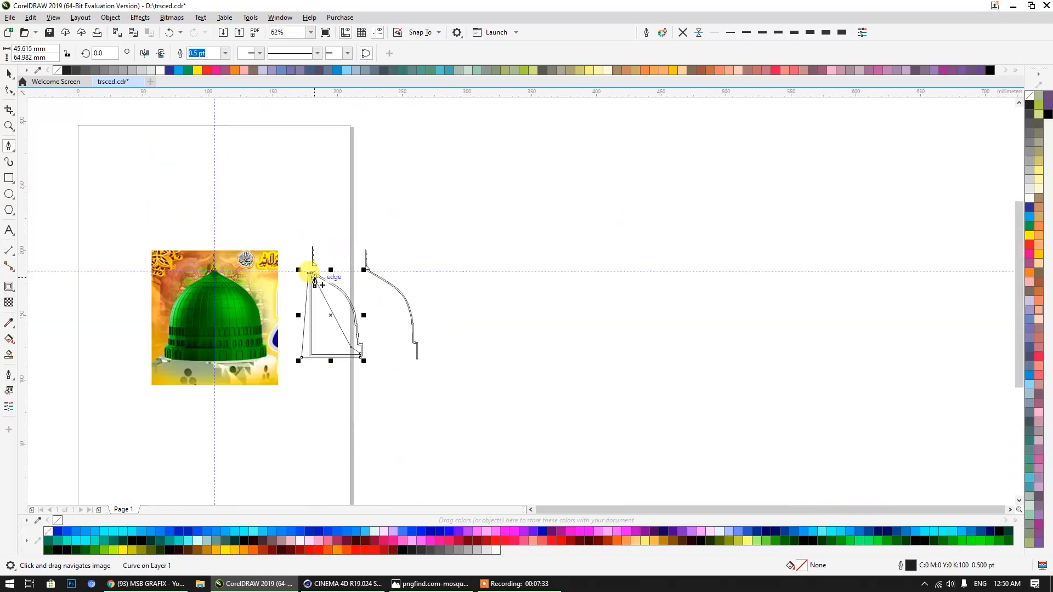
Trim the dome outline with the drawn cutting shape and move the cutting shape aside, clear of both profiles.
left_click(8, 73)
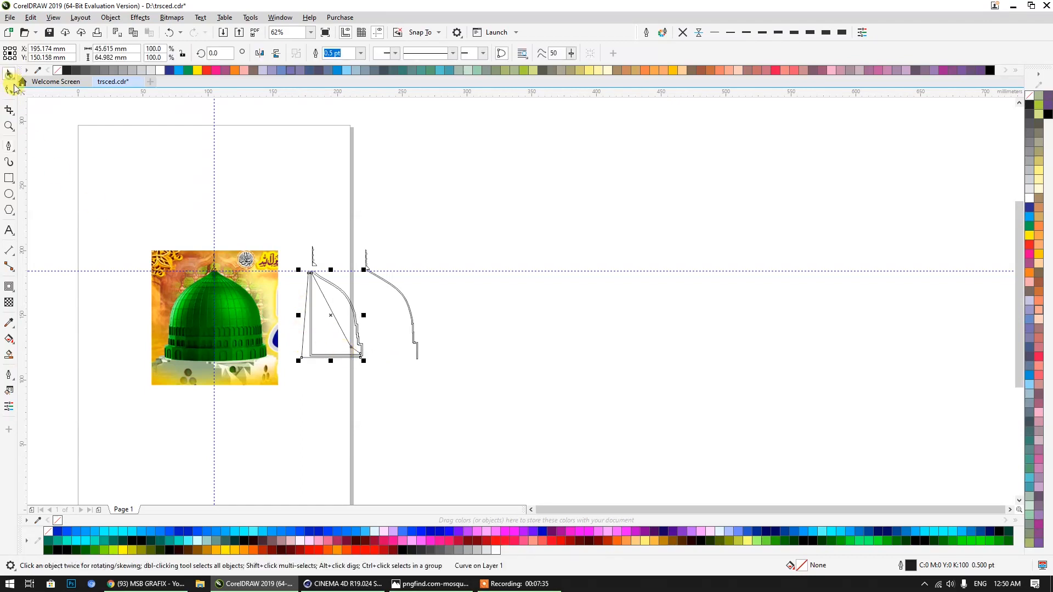
left_click(341, 297, "shift")
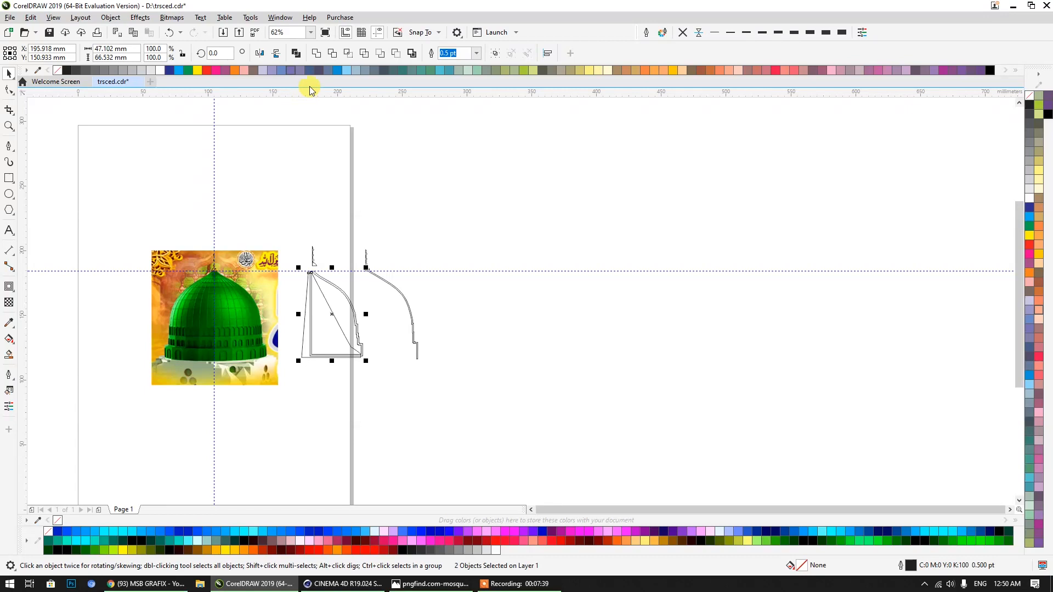
left_click(332, 54)
left_click_drag(348, 324, 506, 352)
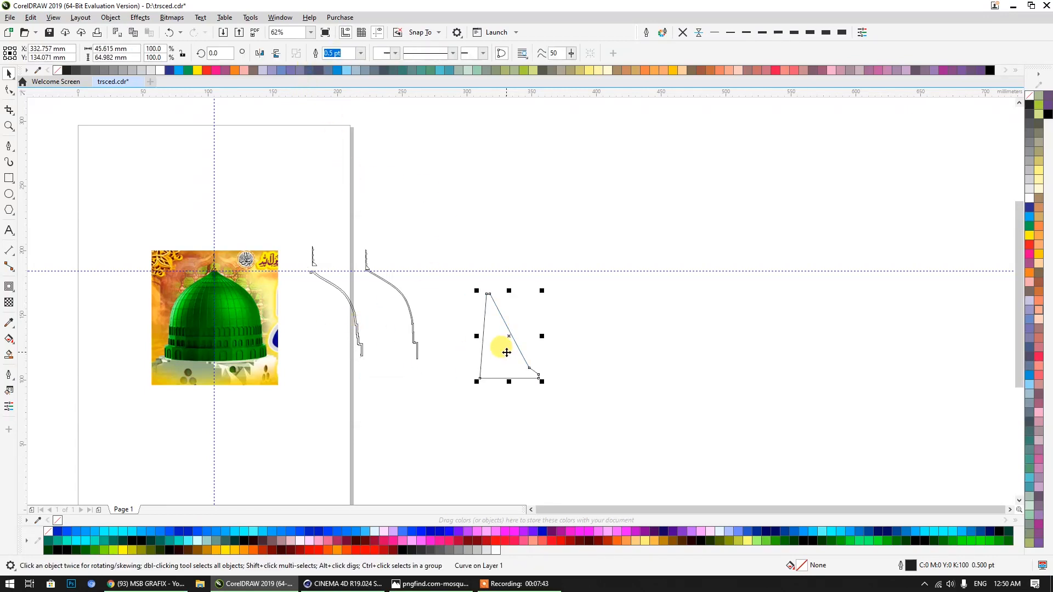
Delete the cutting shape and square the dome profile's inner top corner onto the axis edge, removing the two surplus nodes below it.
key("Delete")
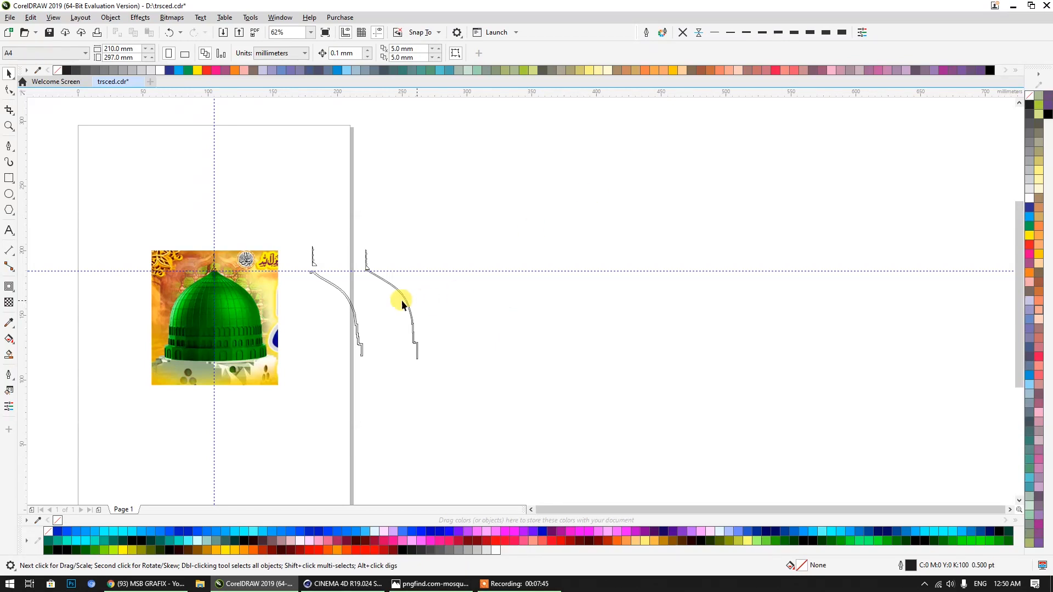
scroll(321, 308, "up", 4)
scroll(288, 178, "up", 6)
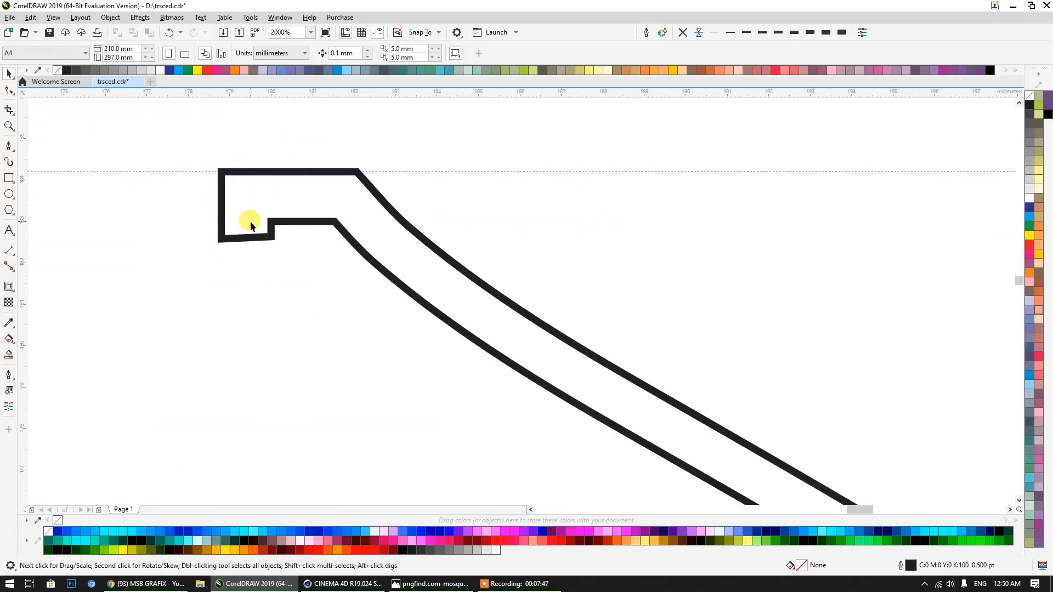
left_click(10, 90)
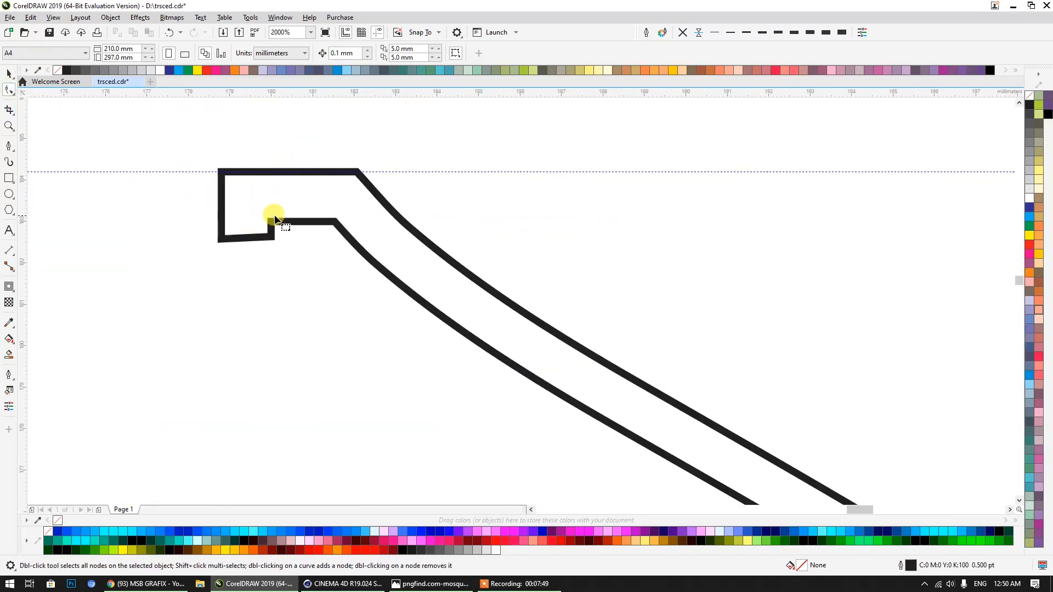
left_click(278, 222)
left_click_drag(269, 231, 221, 221)
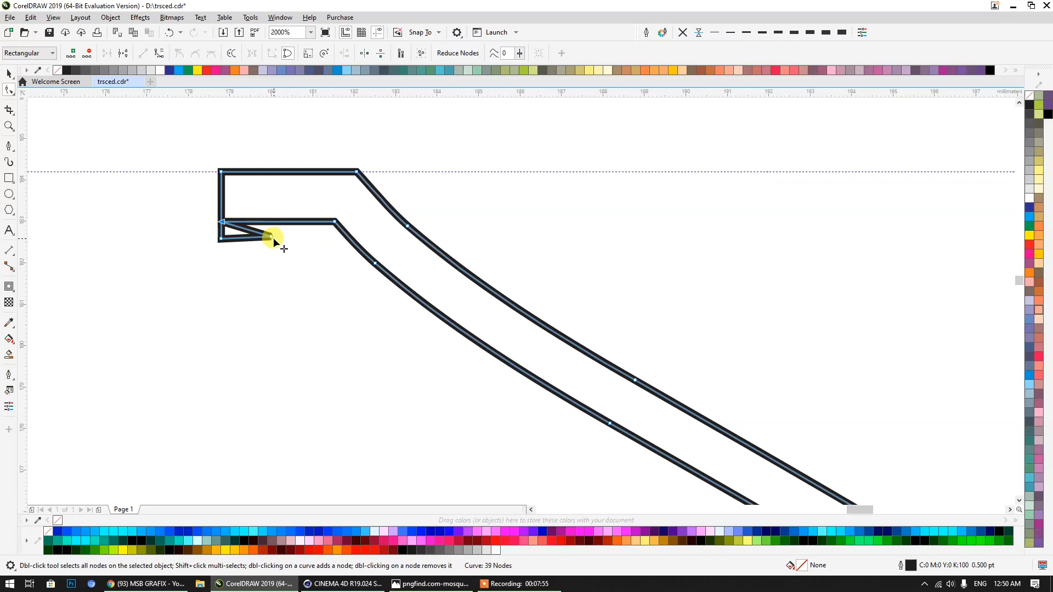
double_click(272, 237)
double_click(222, 236)
Move the two protruding nodes at the dome profile's bottom inner corner outward onto the line of the inner wall.
scroll(230, 224, "down", 4)
middle_click_drag(329, 414, 336, 341)
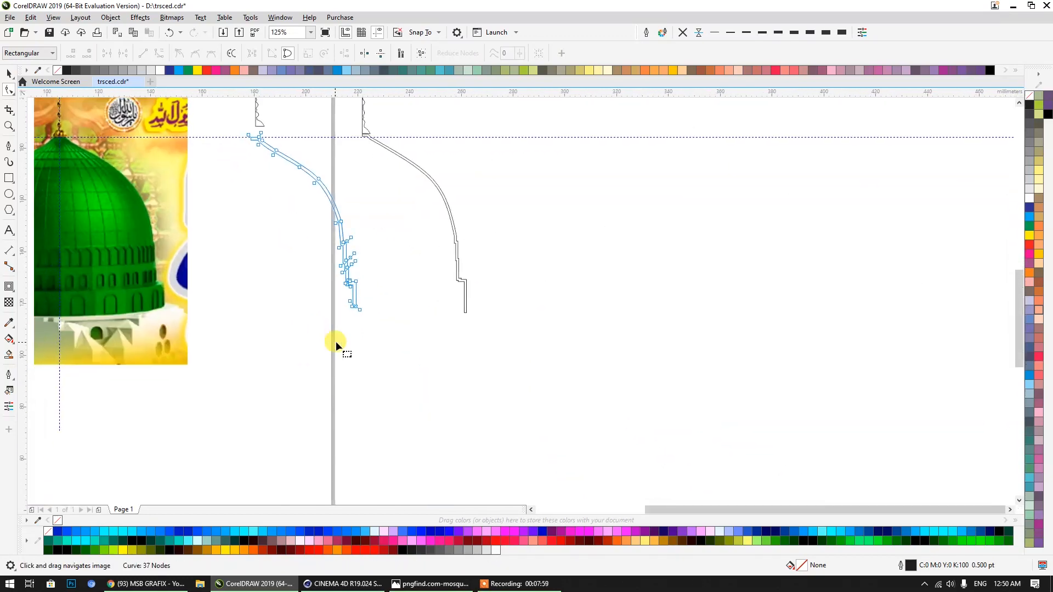
scroll(350, 317, "up", 6)
scroll(368, 233, "down", 1)
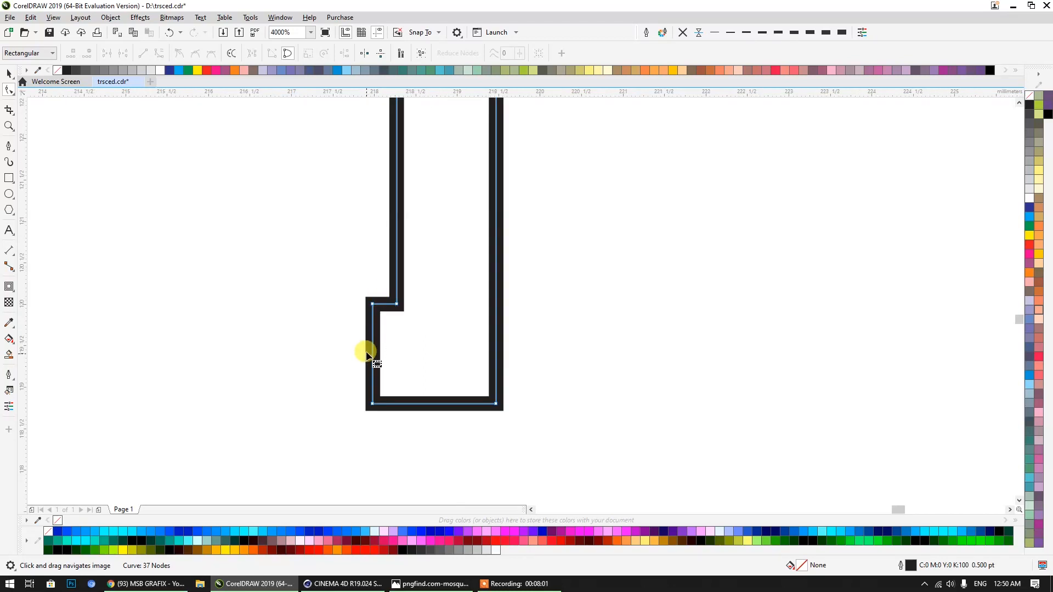
left_click_drag(361, 389, 374, 402)
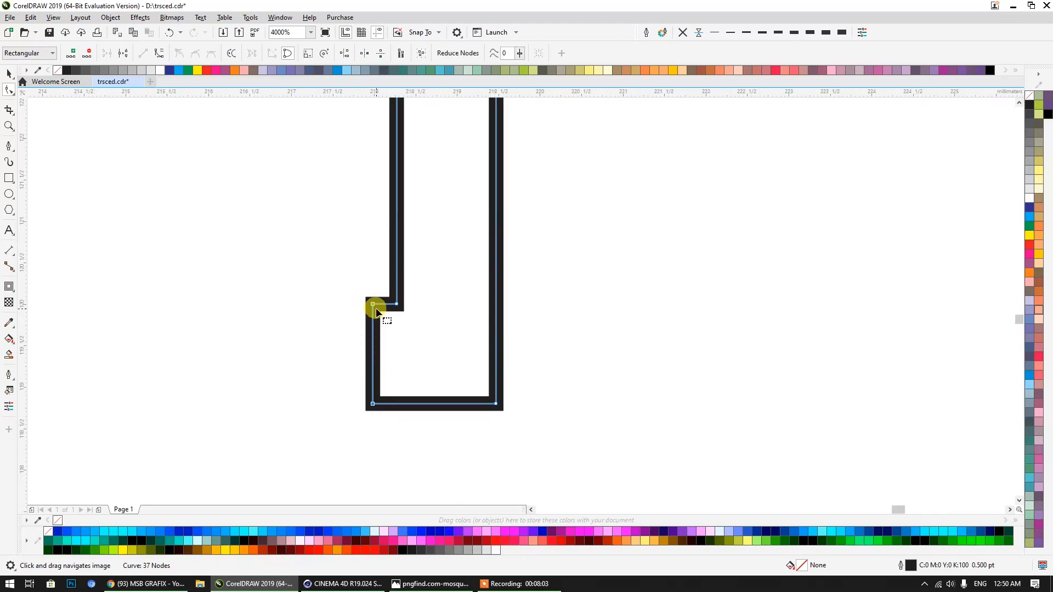
left_click_drag(374, 305, 402, 299)
scroll(400, 297, "up", 3)
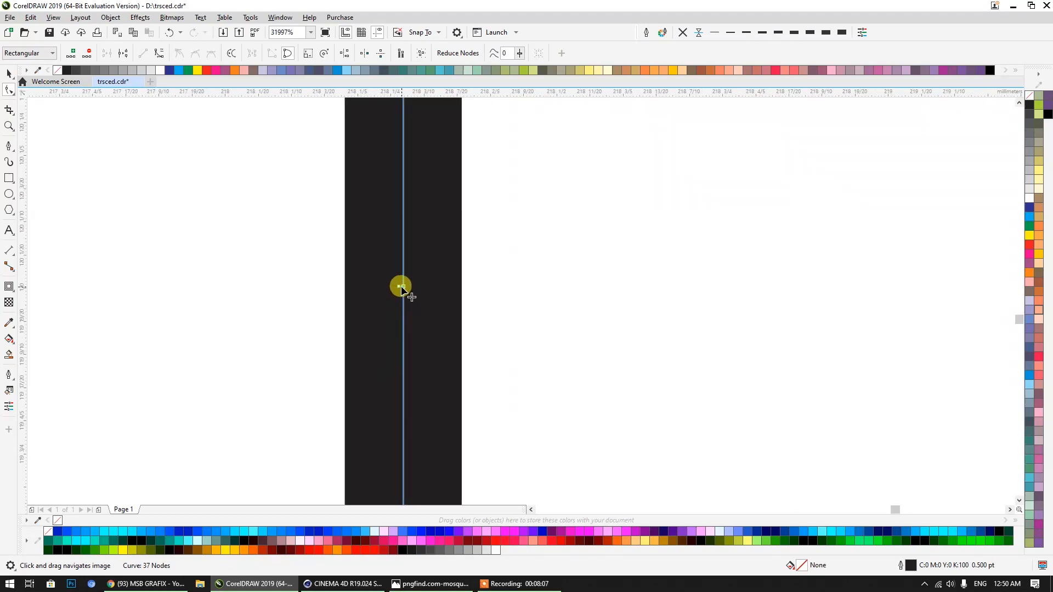
key("Delete")
scroll(403, 286, "down", 3)
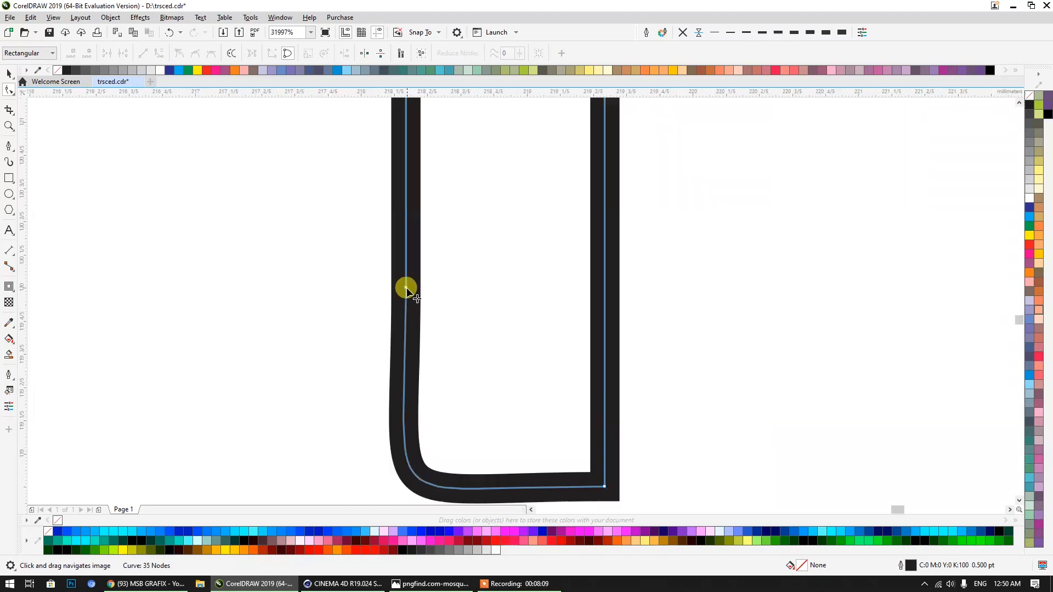
key("ctrl+z")
key("ctrl+z")
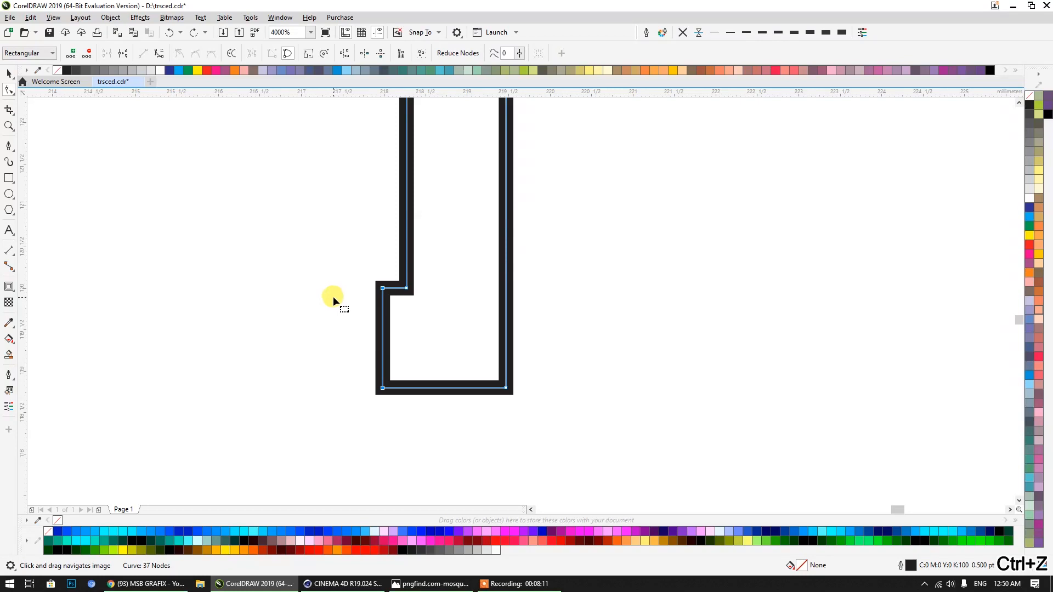
left_click(194, 32)
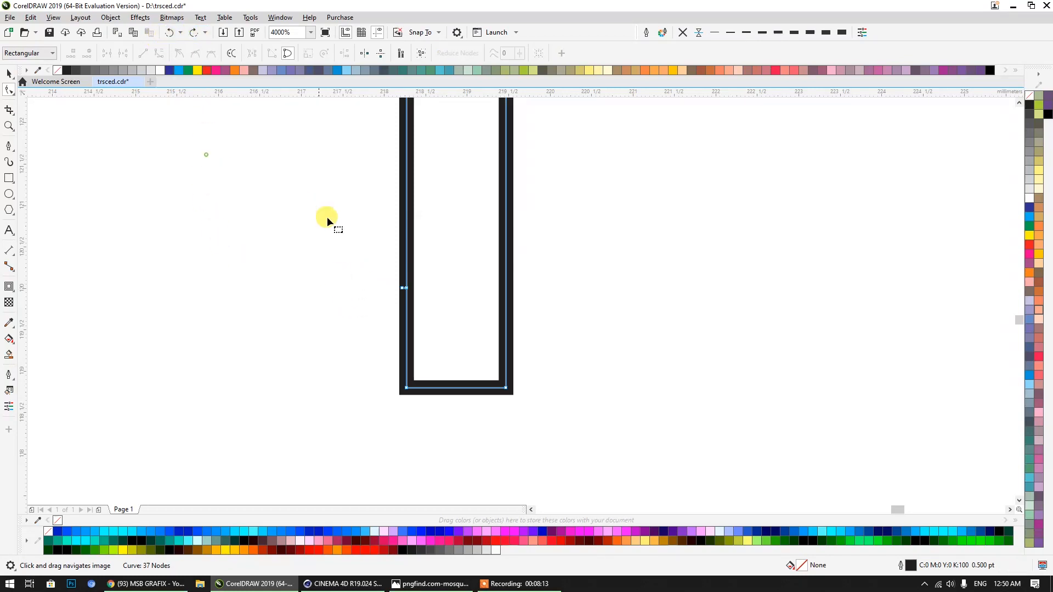
Delete the surplus step node on the inner wall near the bottom of the dome profile.
double_click(401, 289)
scroll(401, 288, "down", 6)
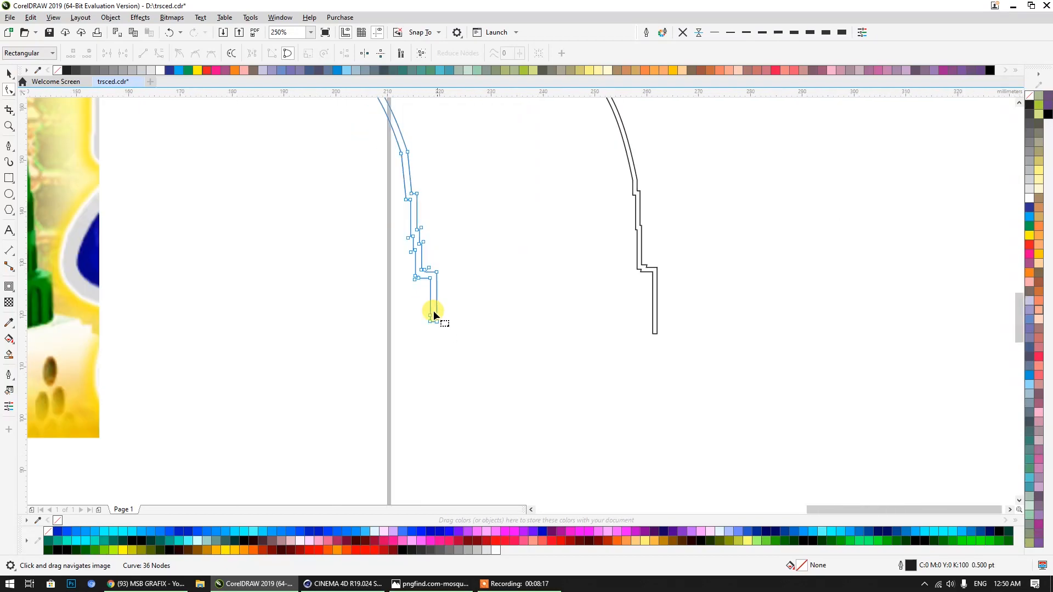
middle_click_drag(327, 129, 345, 199)
Move the dome shell profile up beneath the finial with their axis edges aligned, and nudge the finial slightly upward.
left_click(9, 73)
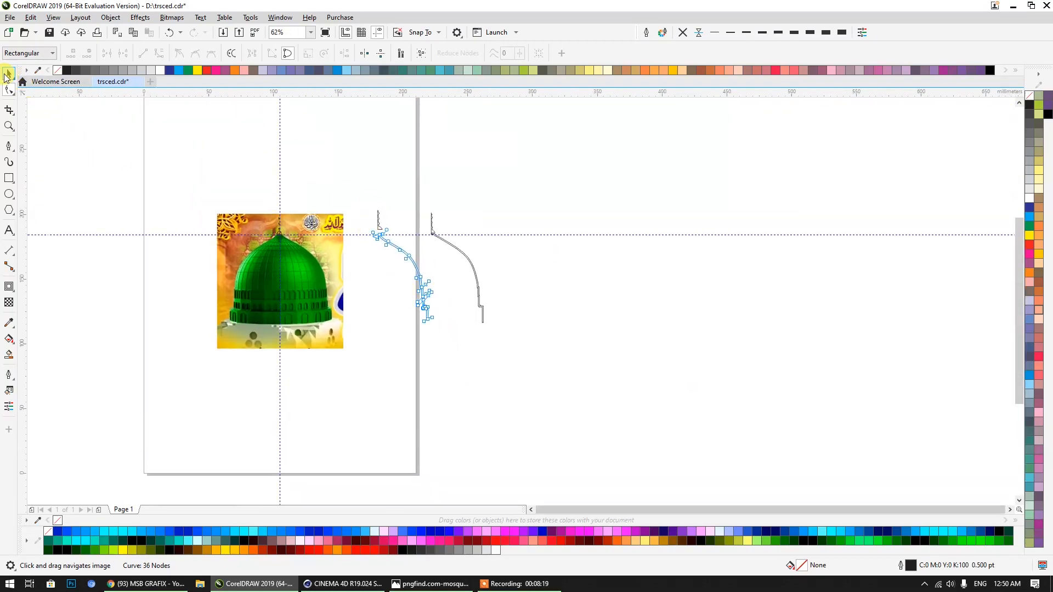
left_click(341, 154)
scroll(379, 220, "up", 5)
left_click_drag(340, 380, 363, 331)
left_click(348, 302)
key("Up")
key("Up")
key("Up")
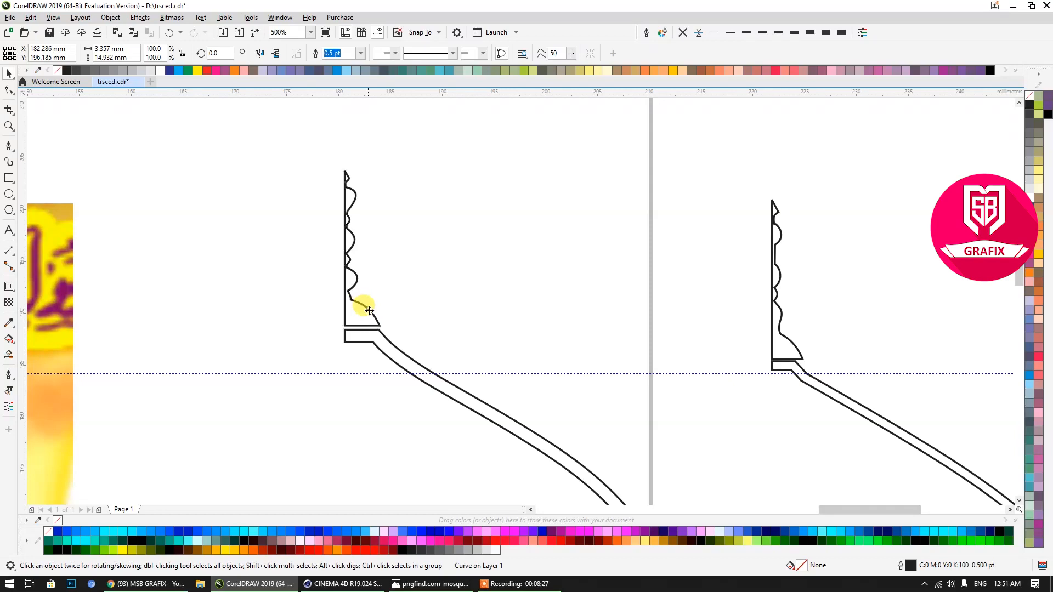
Export only the selected finial and edited dome profile as an Adobe Illustrator file named Madina on the D: drive.
scroll(414, 275, "down", 3)
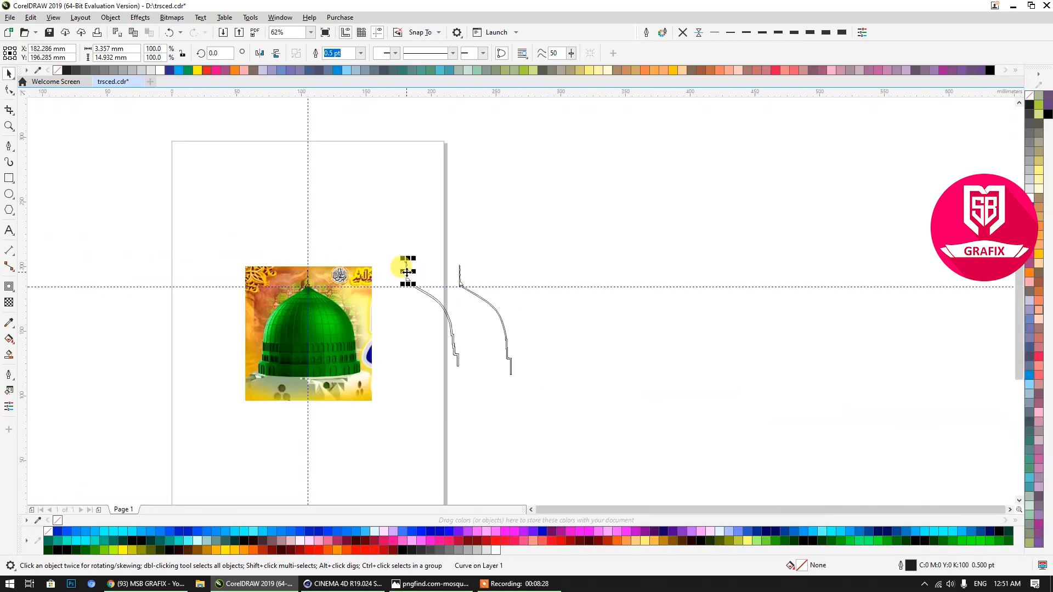
left_click(444, 309, "shift")
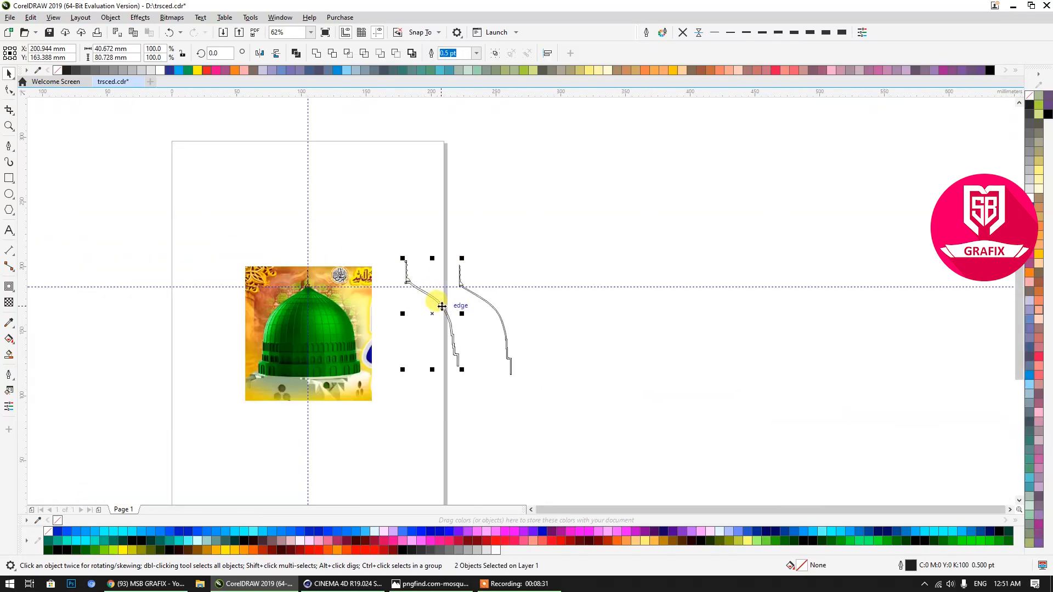
key("ctrl+e")
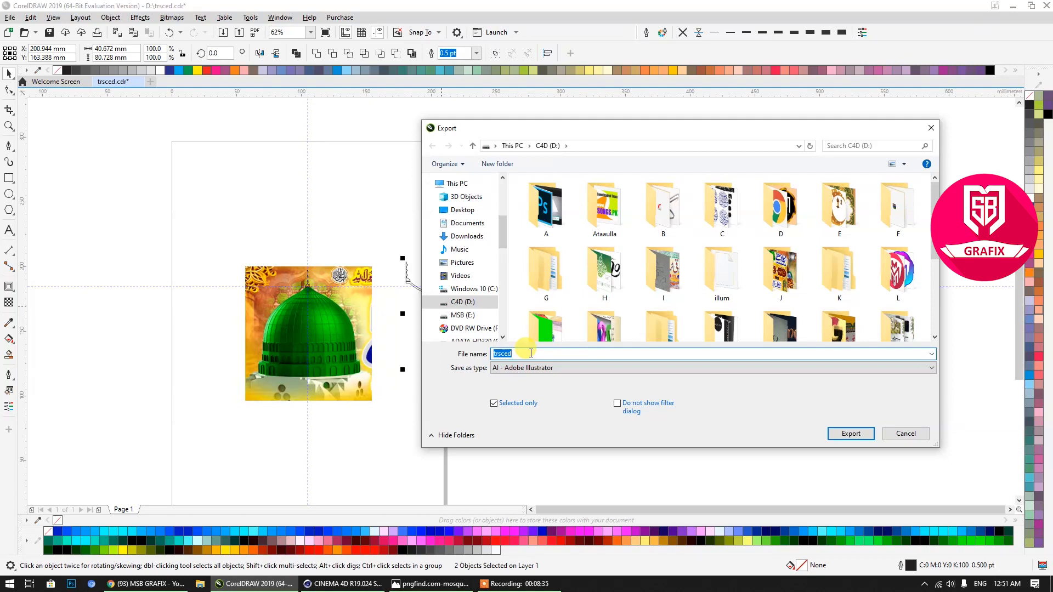
type("Madina")
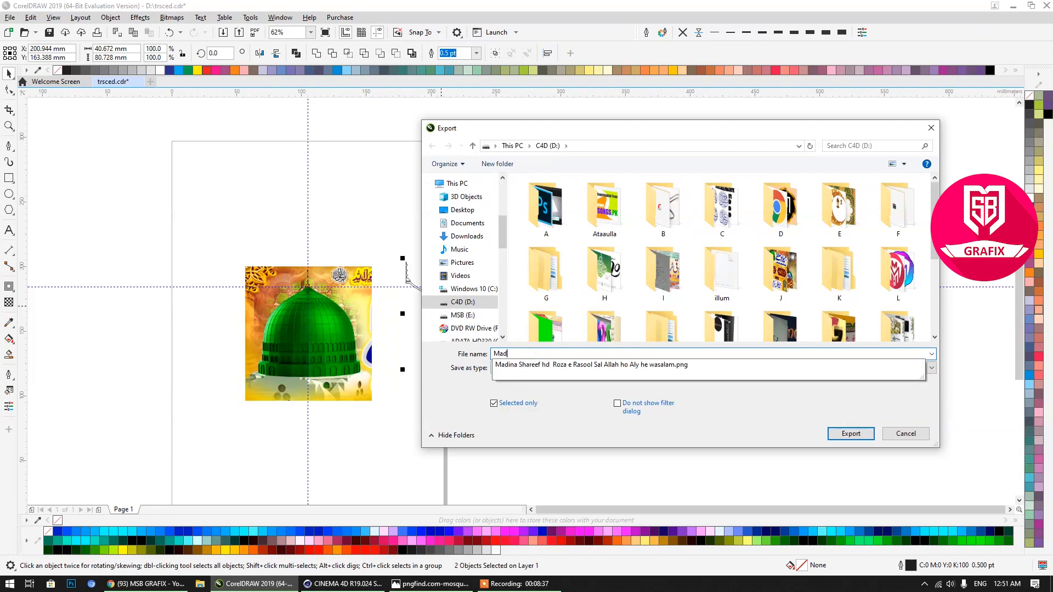
left_click(576, 412)
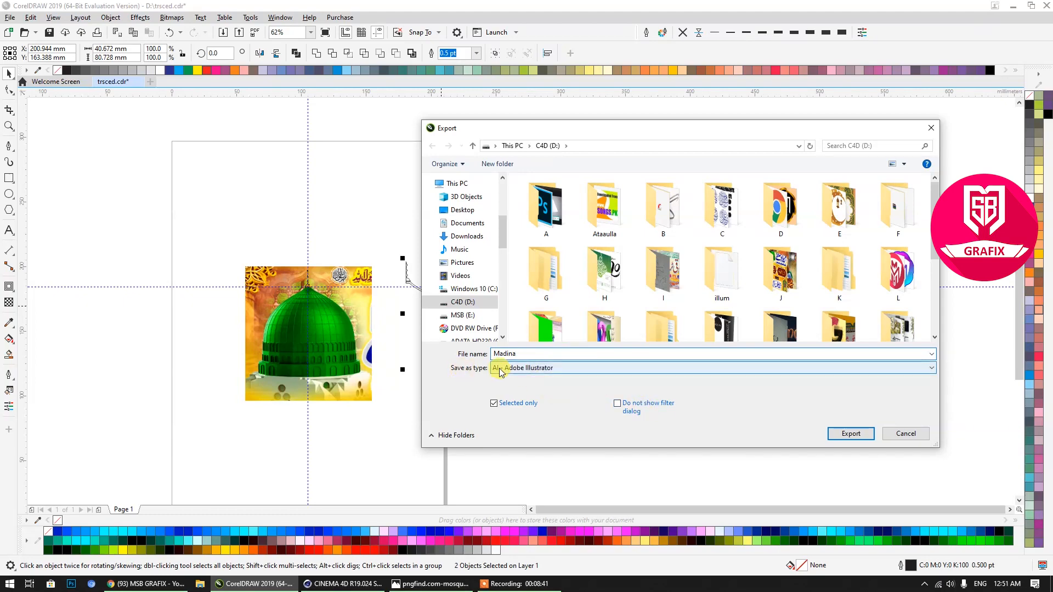
left_click(843, 433)
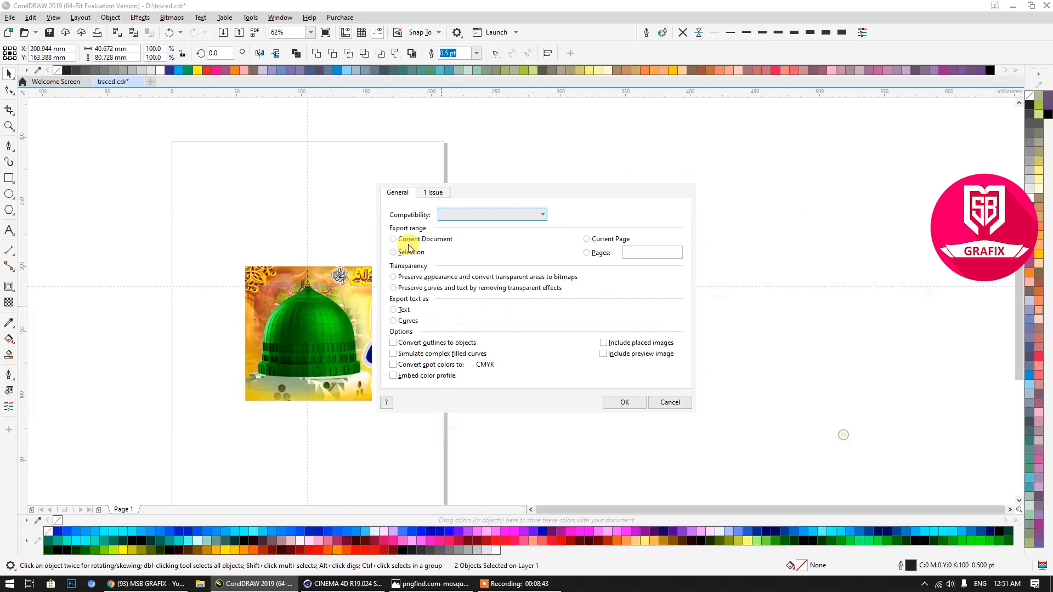
left_click(410, 252)
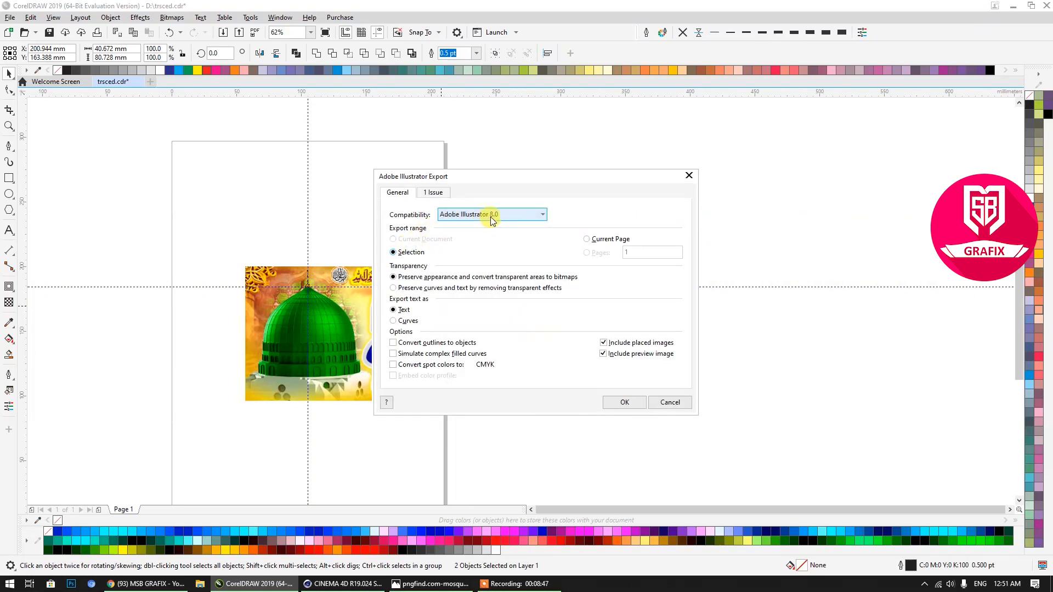
left_click(624, 403)
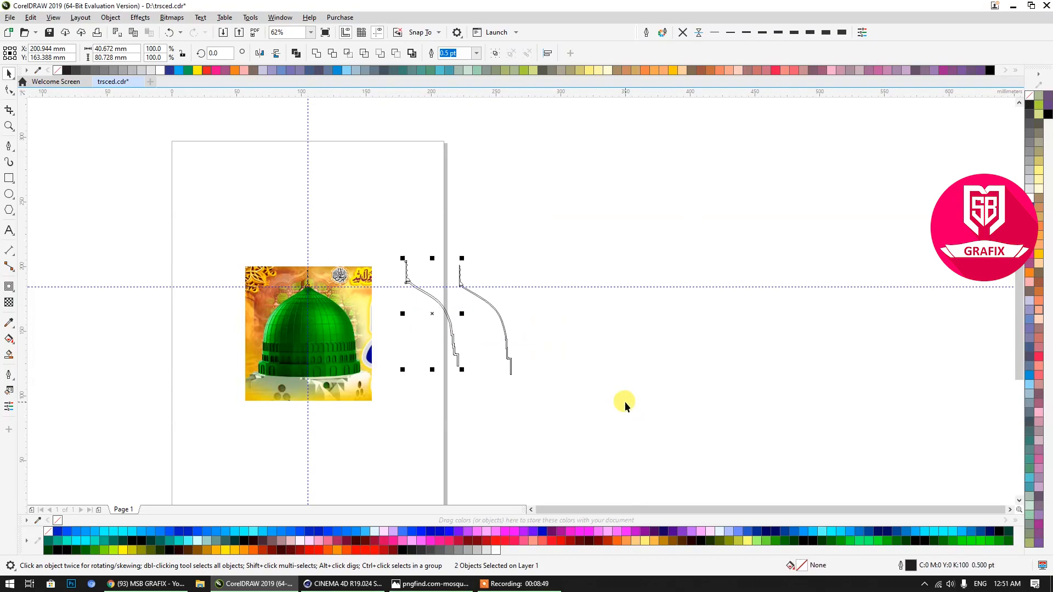
Switch to Cinema 4D and paste a material into the open dome project, declining the change to absolute texture paths.
left_click(343, 583)
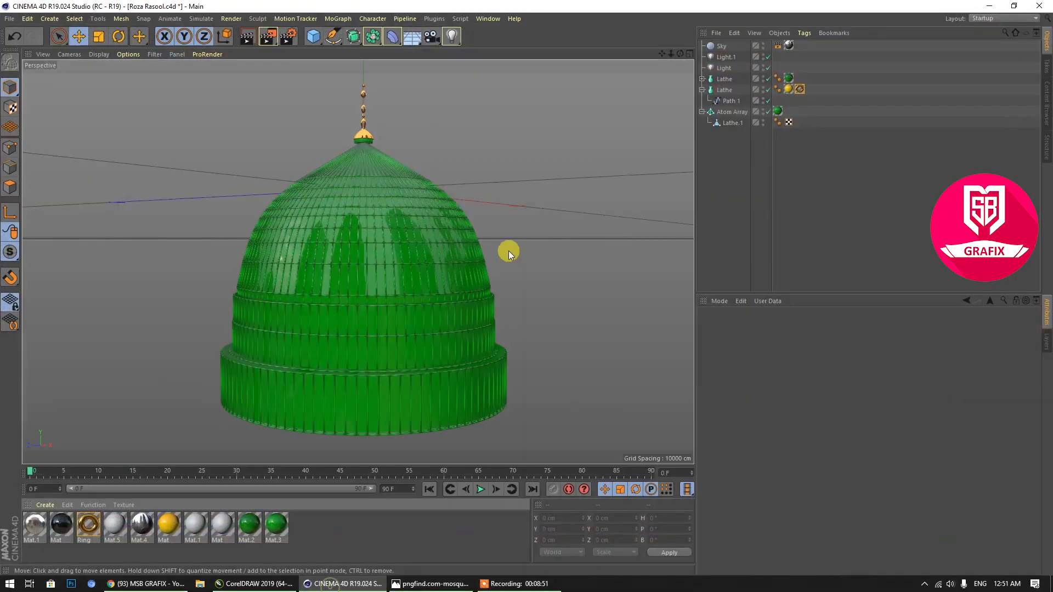
mouse_move(680, 53)
left_mouse_down()
mouse_move(670, 33)
mouse_move(663, 55)
mouse_move(680, 115)
mouse_move(680, 53)
left_mouse_up()
left_click(9, 19)
mouse_move(27, 18)
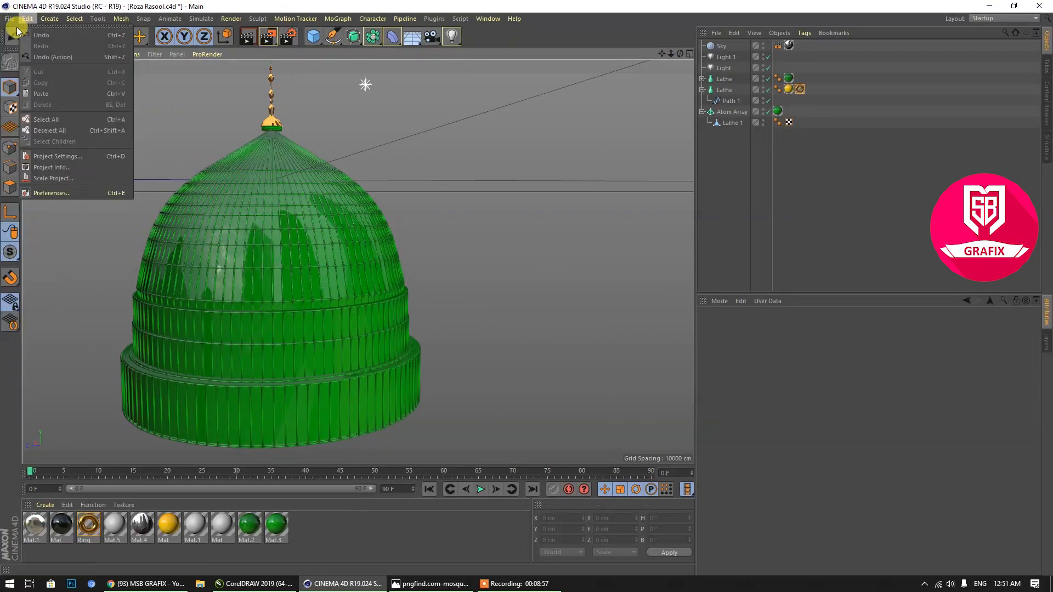
left_click(68, 504)
left_click(69, 504)
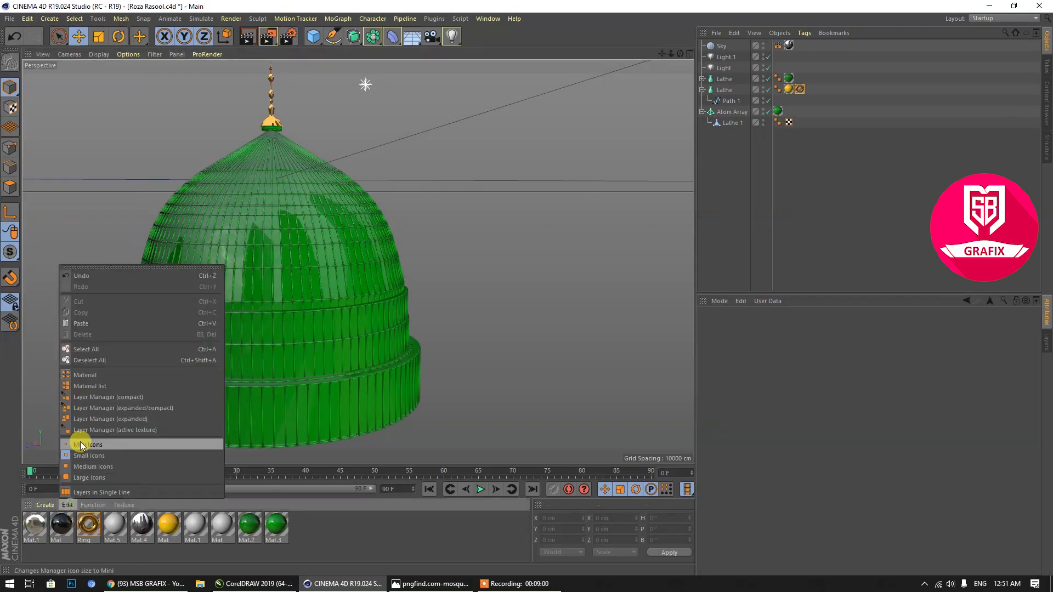
left_click(81, 323)
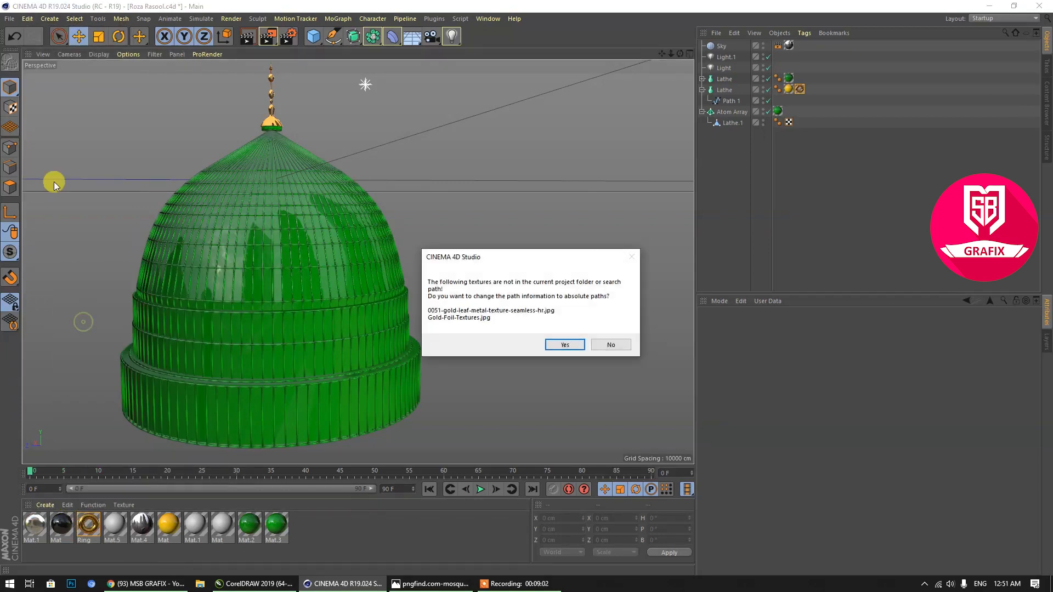
left_click(608, 345)
Copy the gold Ring material from the open dome project's materials.
left_click(126, 524)
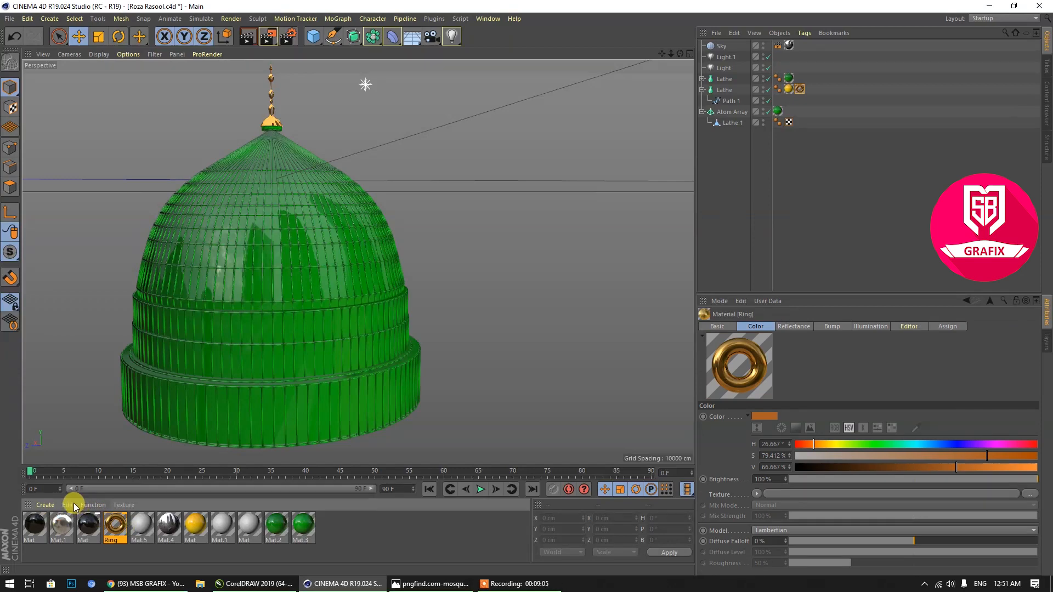
left_click(74, 507)
left_click(85, 312)
Create a new empty project.
left_click(11, 18)
left_click(18, 27)
left_click(14, 33)
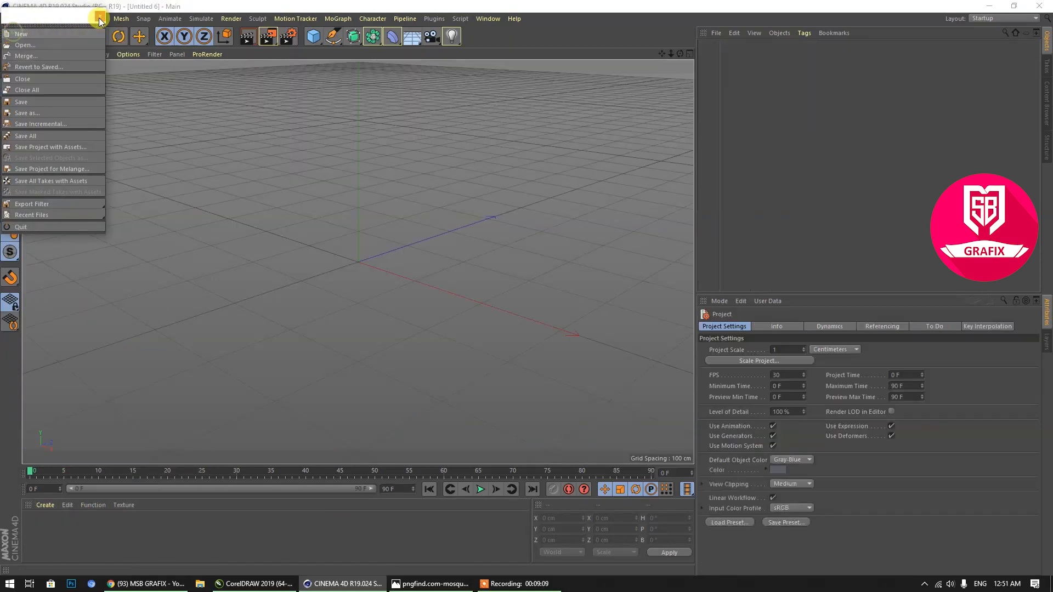
left_click(99, 21)
Merge the Illustrator file Madina from the D: drive into the new project at a scale of 1 centimetre with connected splines.
left_click(10, 19)
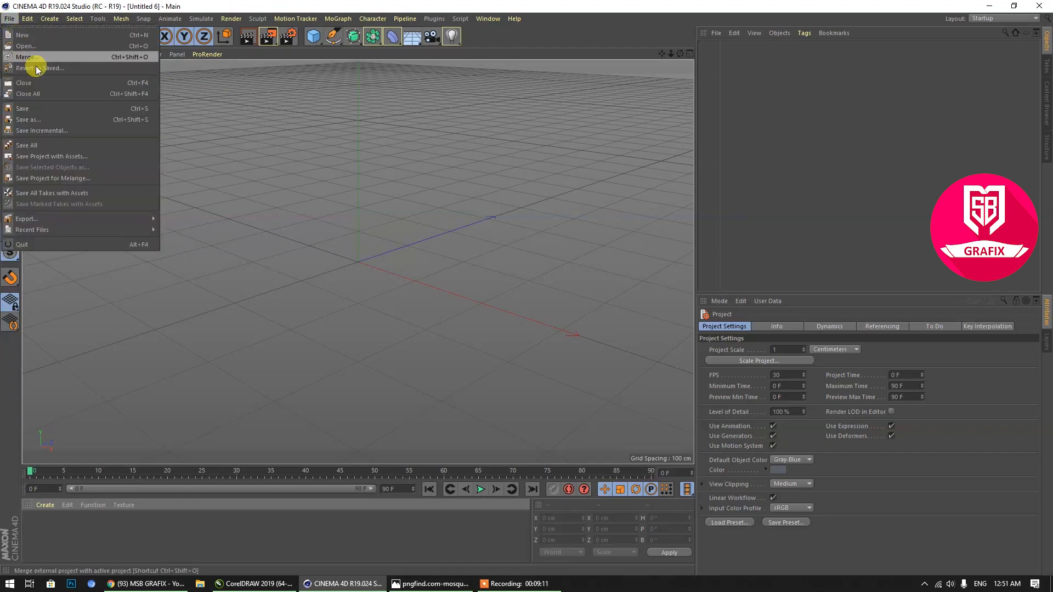
left_click(25, 58)
scroll(469, 317, "down", 5)
left_click(432, 322)
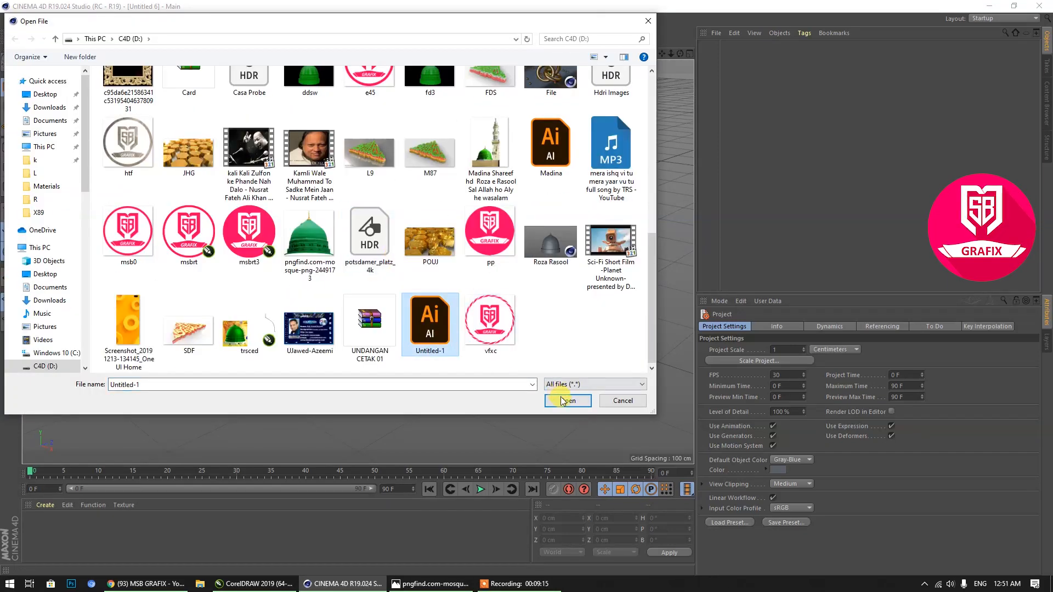
scroll(286, 235, "up", 2)
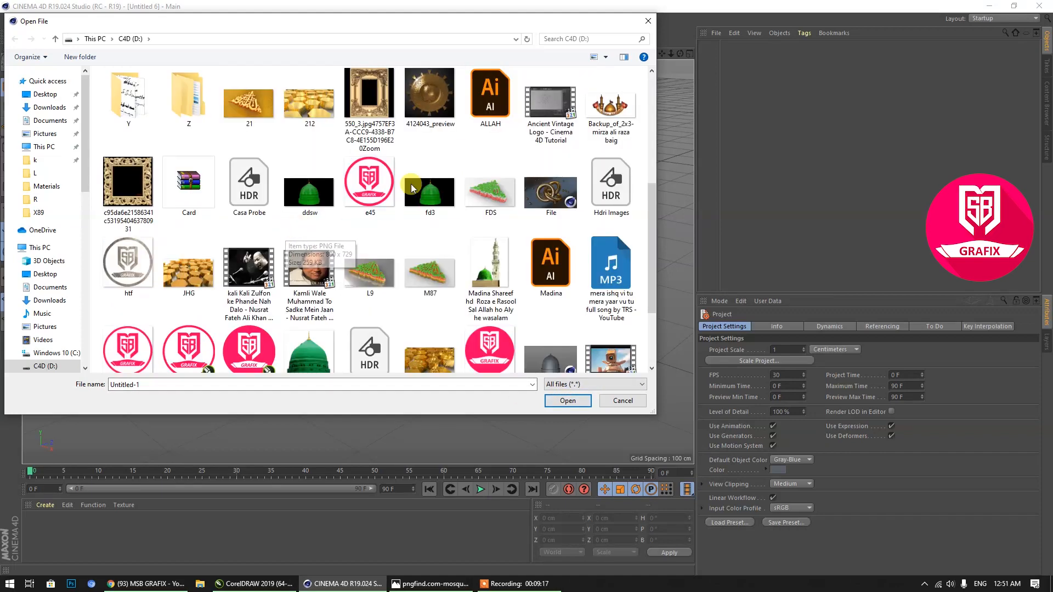
scroll(501, 230, "down", 2)
left_click(549, 170)
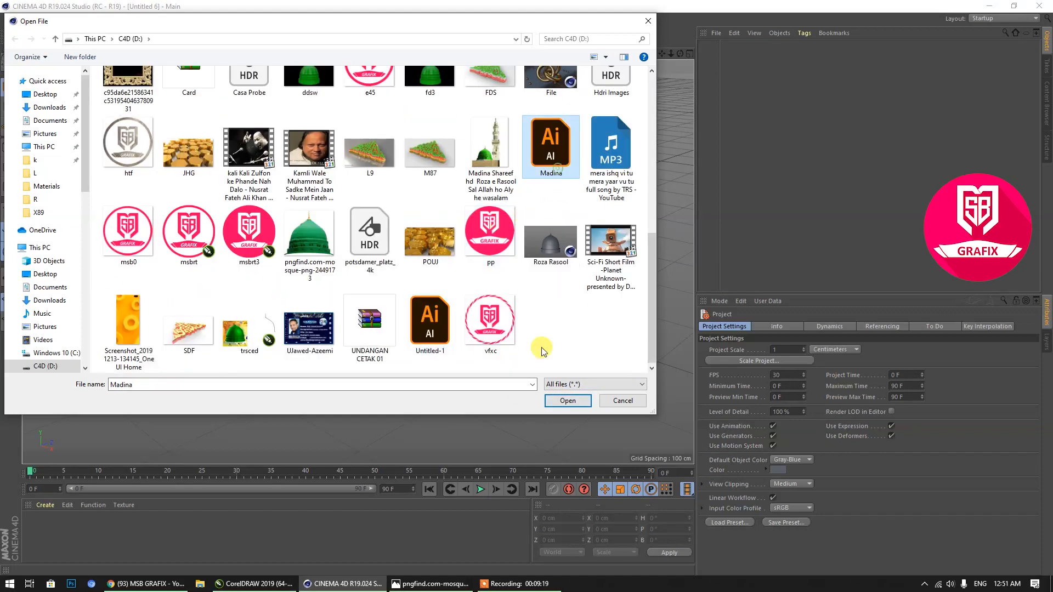
left_click(568, 401)
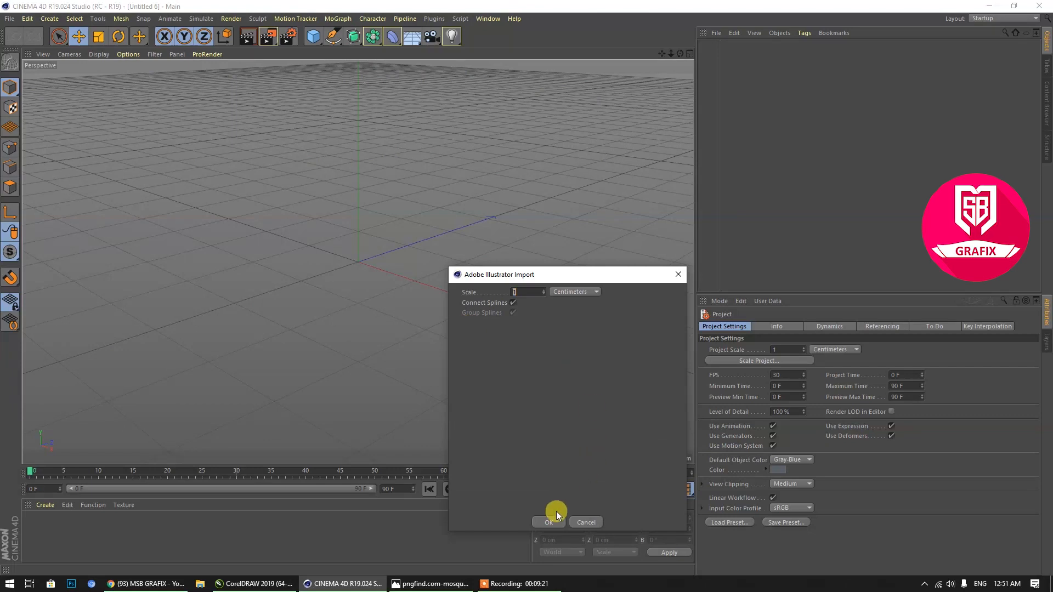
left_click(548, 518)
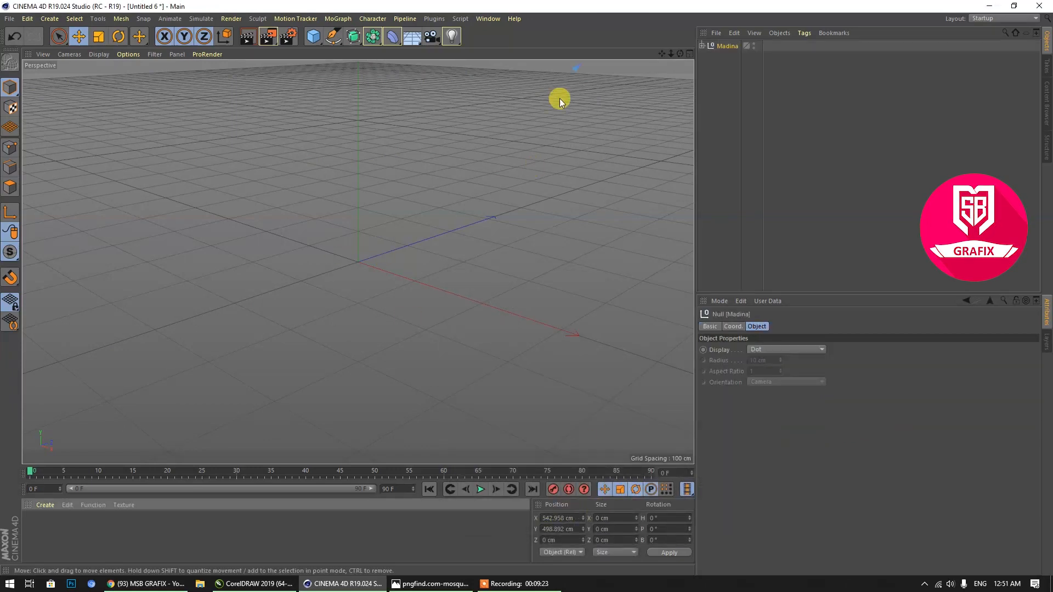
Set the Madina null's X and Y position to 0, and raise it along Y to about 150 cm.
left_click(557, 518)
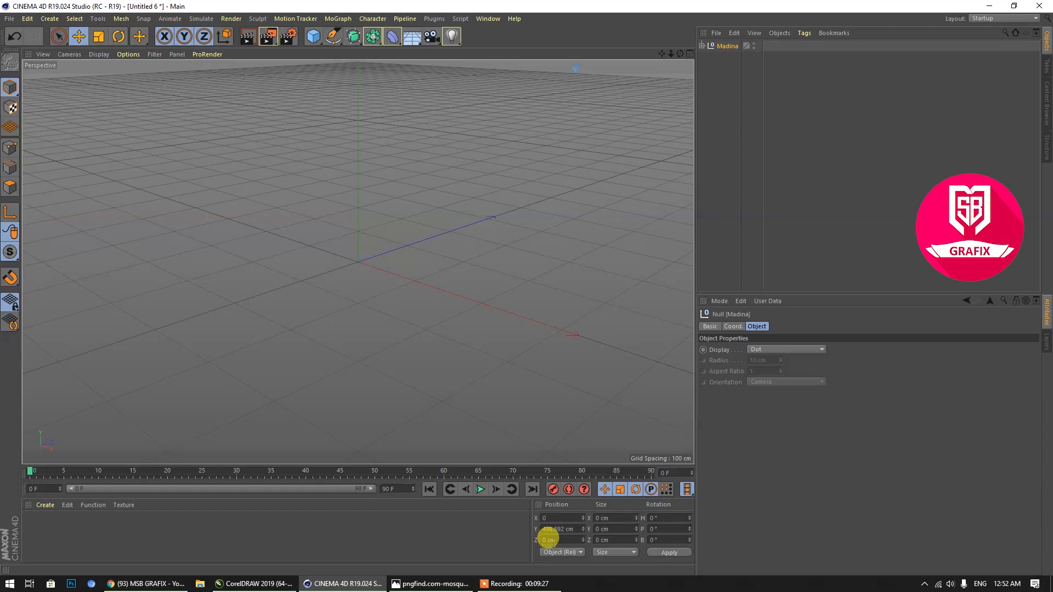
left_click(571, 529)
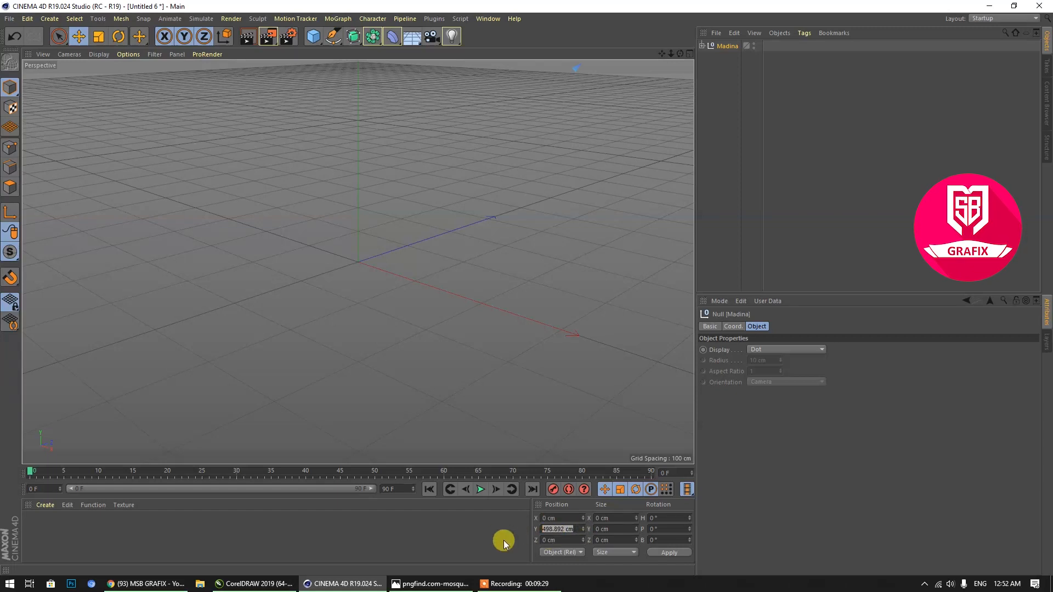
left_click(670, 553)
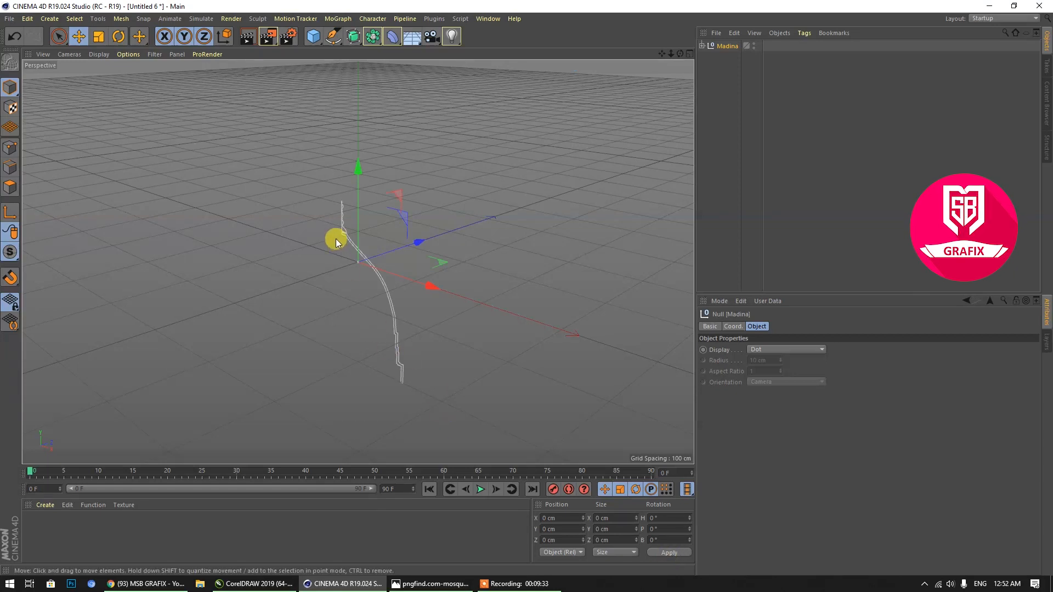
left_click_drag(355, 169, 342, 58)
left_click_drag(334, 220, 334, 220)
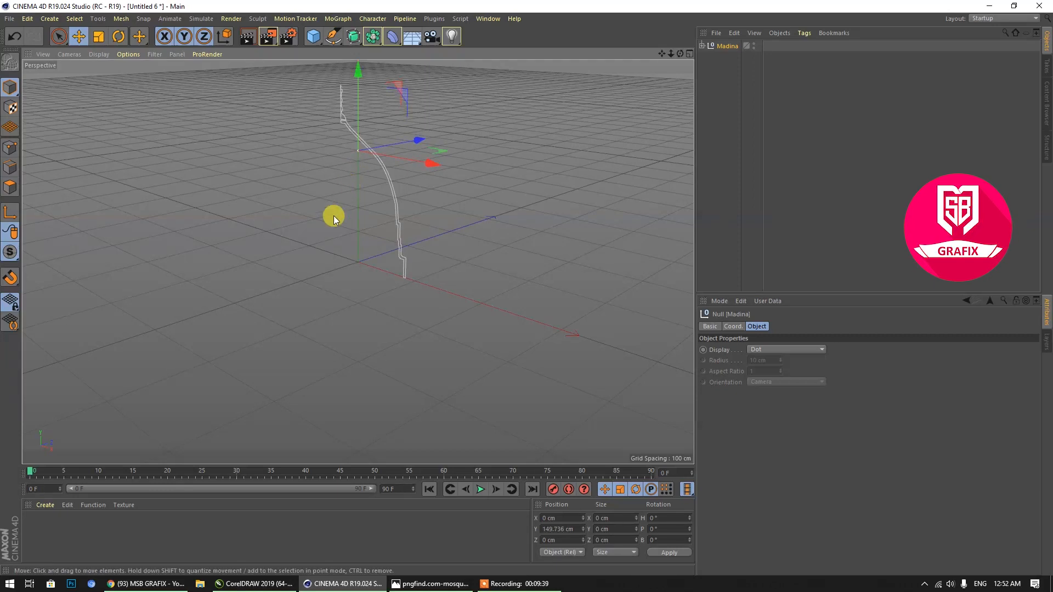
left_click(334, 220)
Take both path splines out of the Madina null and delete the emptied null.
left_click(702, 46)
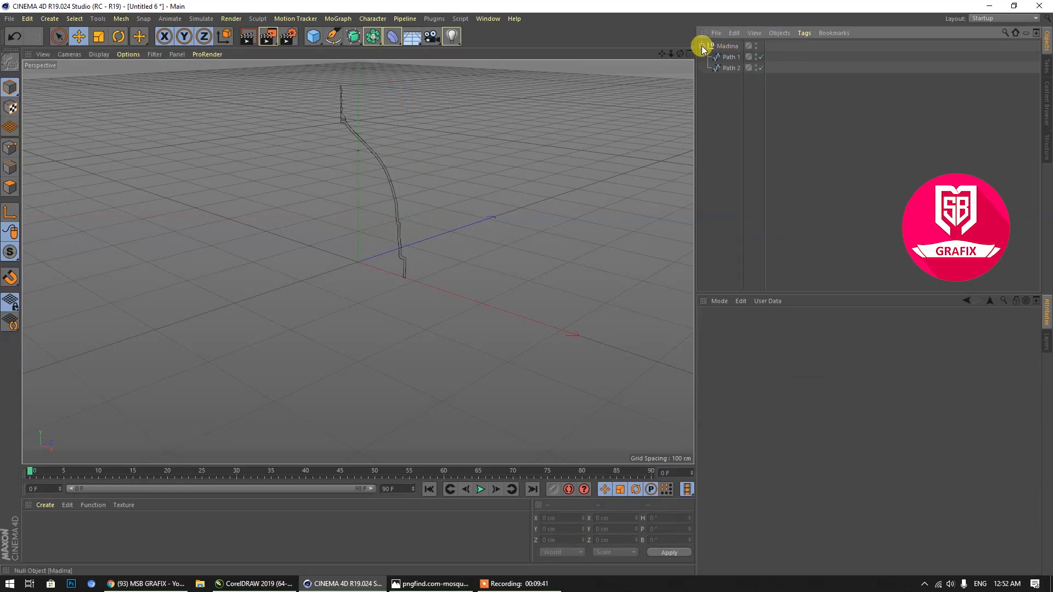
left_click_drag(711, 53, 724, 103)
left_click(719, 47)
key("Delete")
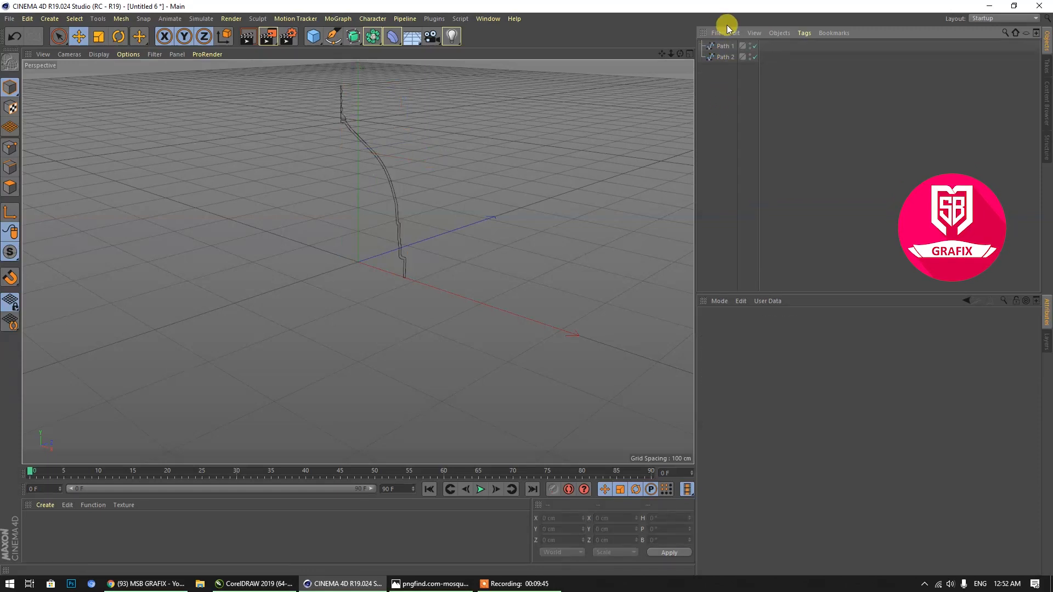
Rename the finial spline Path 1 as top.
left_click(725, 48)
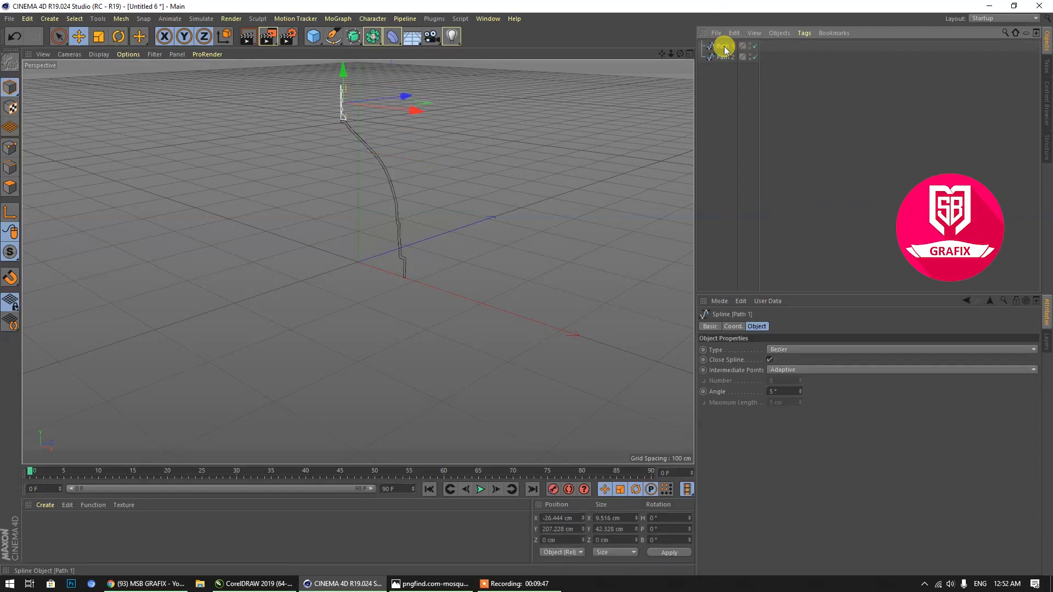
double_click(723, 46)
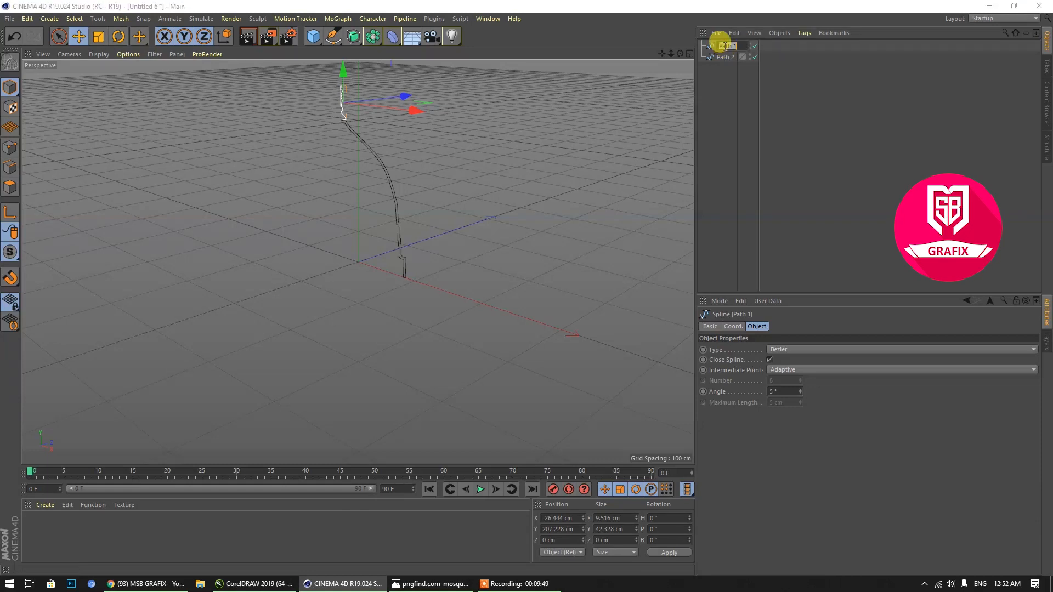
type("top")
key("Return")
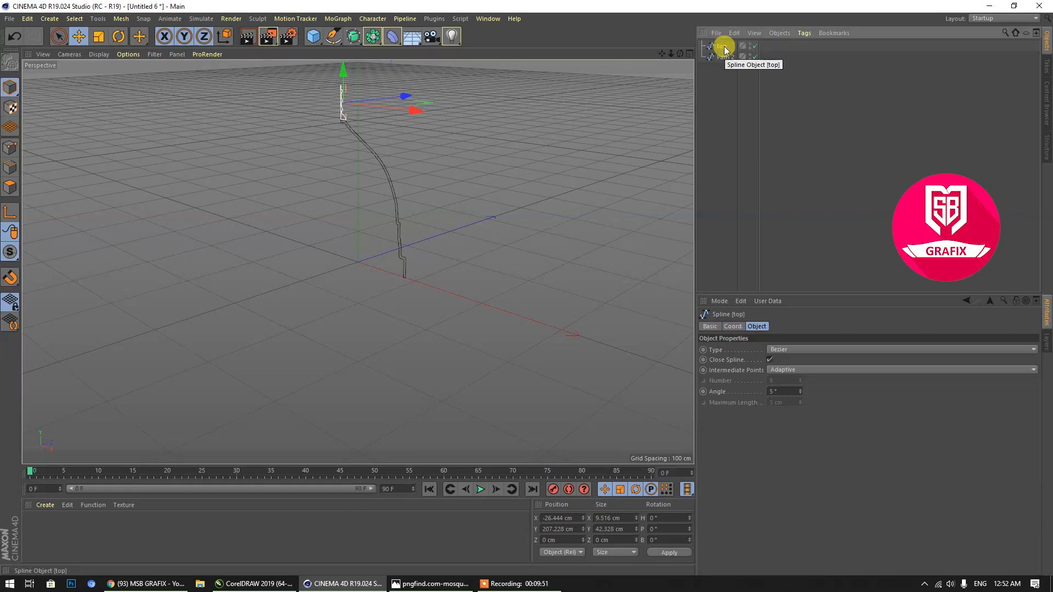
left_click(725, 57)
left_click(720, 73)
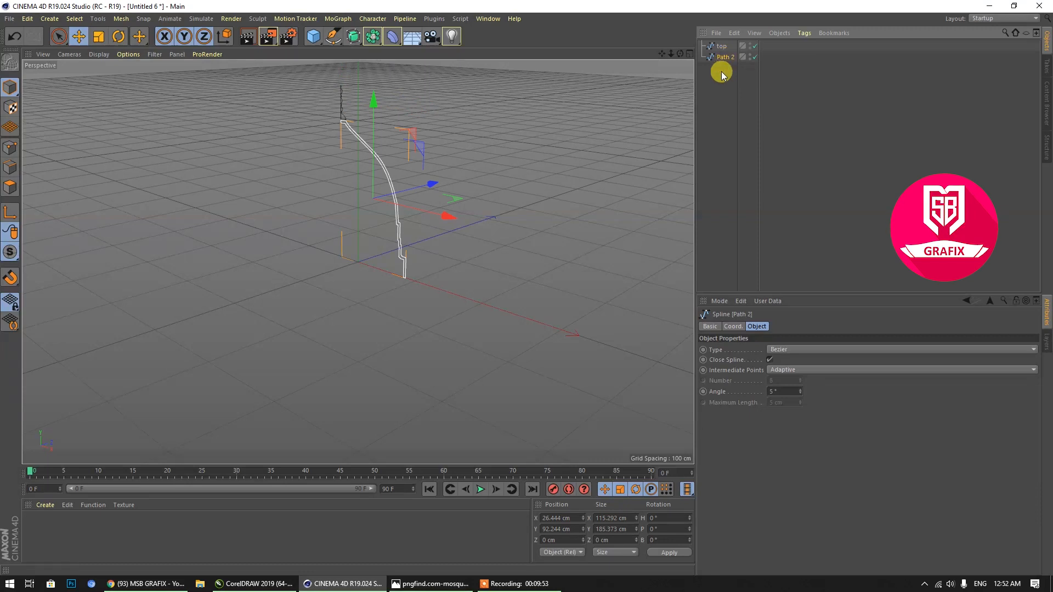
Add a Lathe object and place the top spline inside it to revolve the finial.
left_click(358, 39)
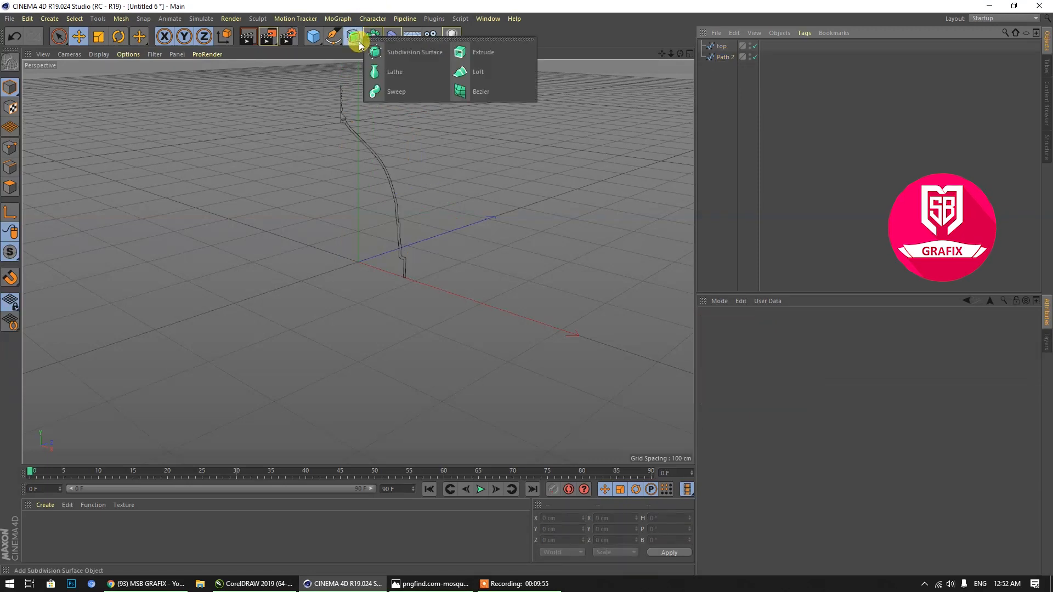
left_click(394, 74)
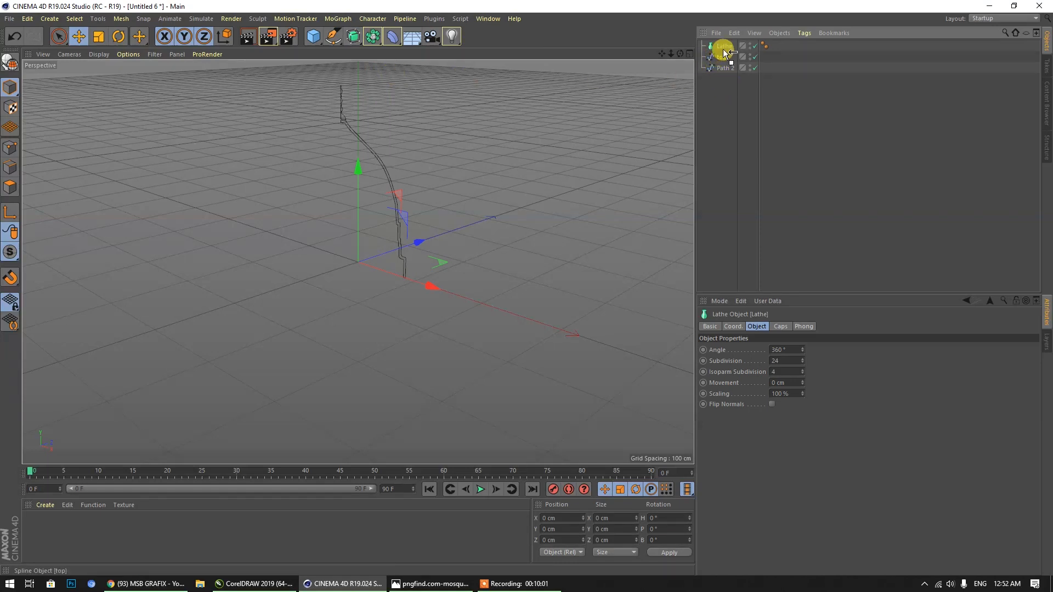
left_click_drag(727, 46, 726, 46)
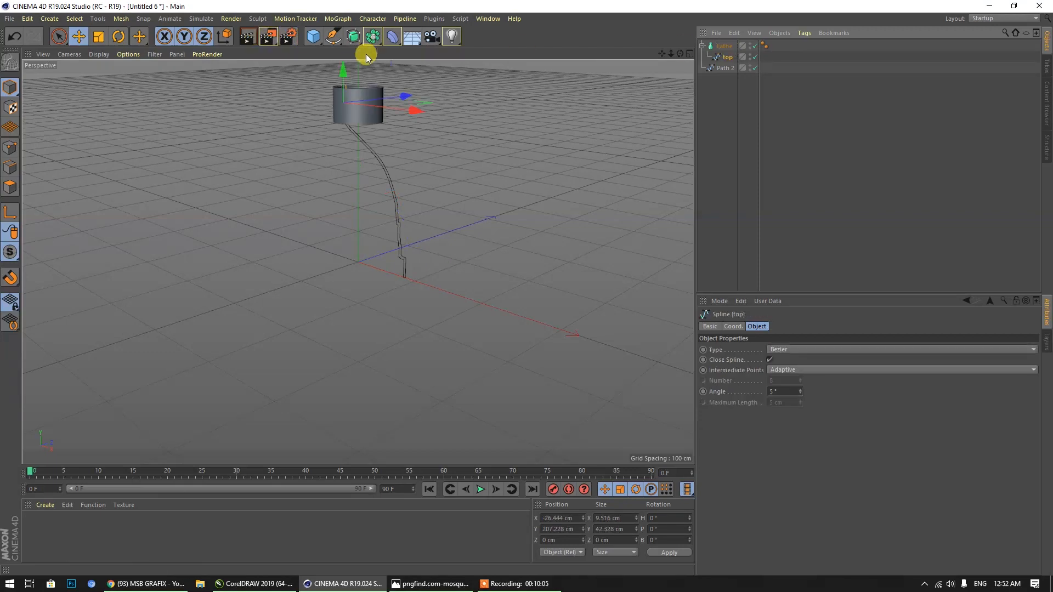
Add a second Lathe object and place the Path 2 spline inside it to revolve the dome.
left_click(353, 37)
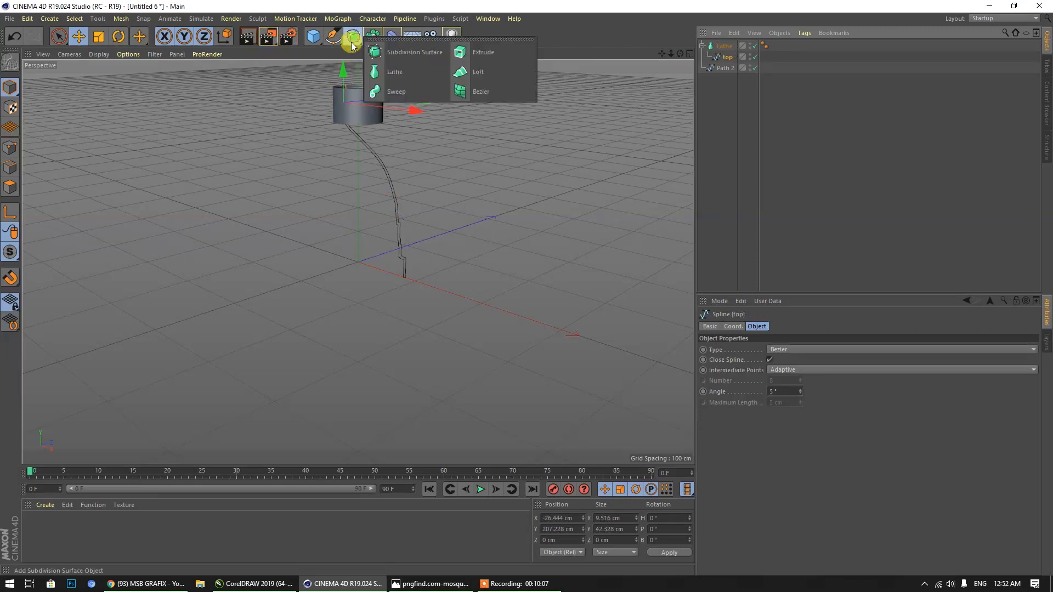
left_click(394, 71)
left_click_drag(725, 50, 730, 81)
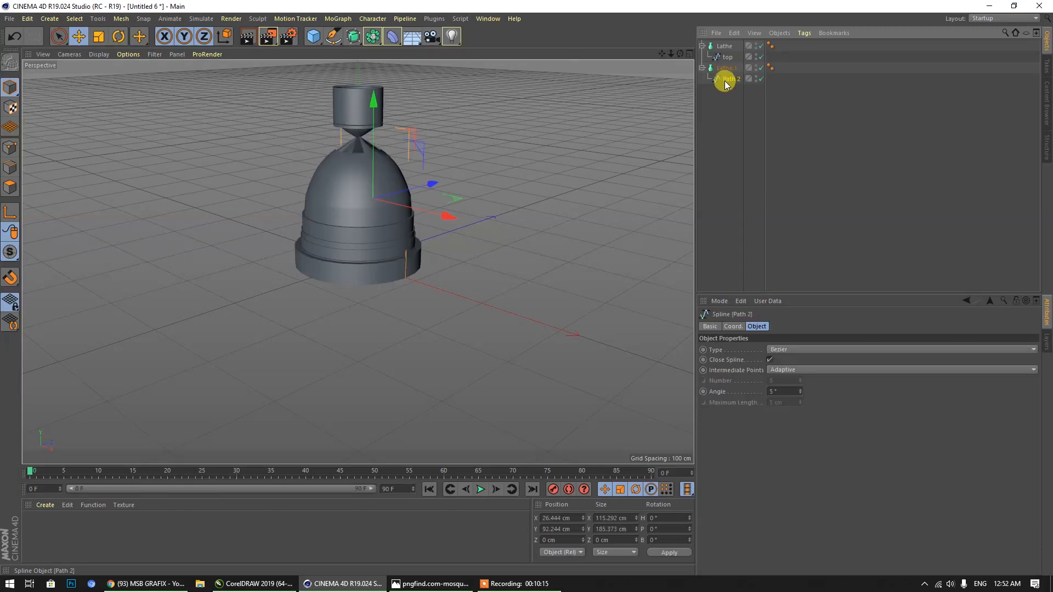
left_click(727, 103)
Move the top spline along X to about 4.9 cm so the finial revolves tightly around its axis.
mouse_move(682, 55)
left_mouse_down()
mouse_move(713, 93)
mouse_move(699, 76)
mouse_move(693, 28)
mouse_move(642, 71)
mouse_move(682, 55)
left_mouse_up()
scroll(317, 71, "up", 4)
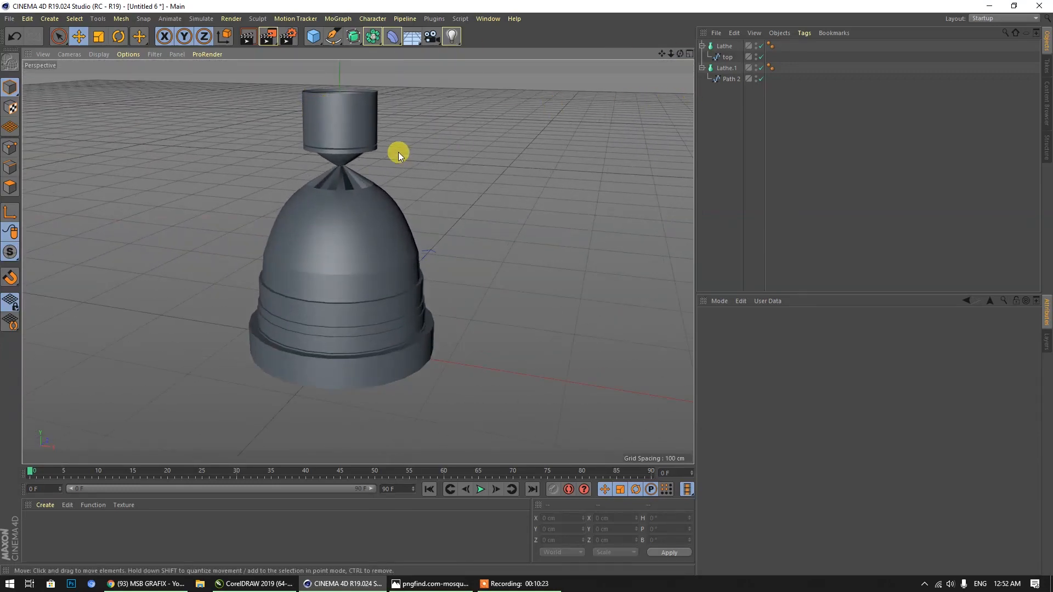
left_click(725, 57)
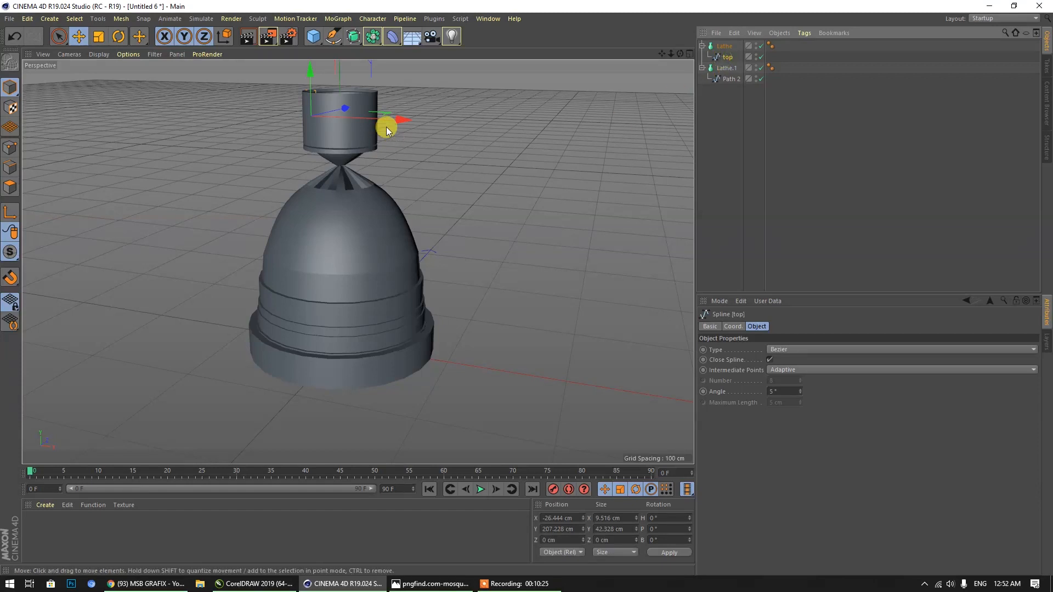
left_click_drag(402, 121, 408, 121)
left_click_drag(425, 121, 438, 124)
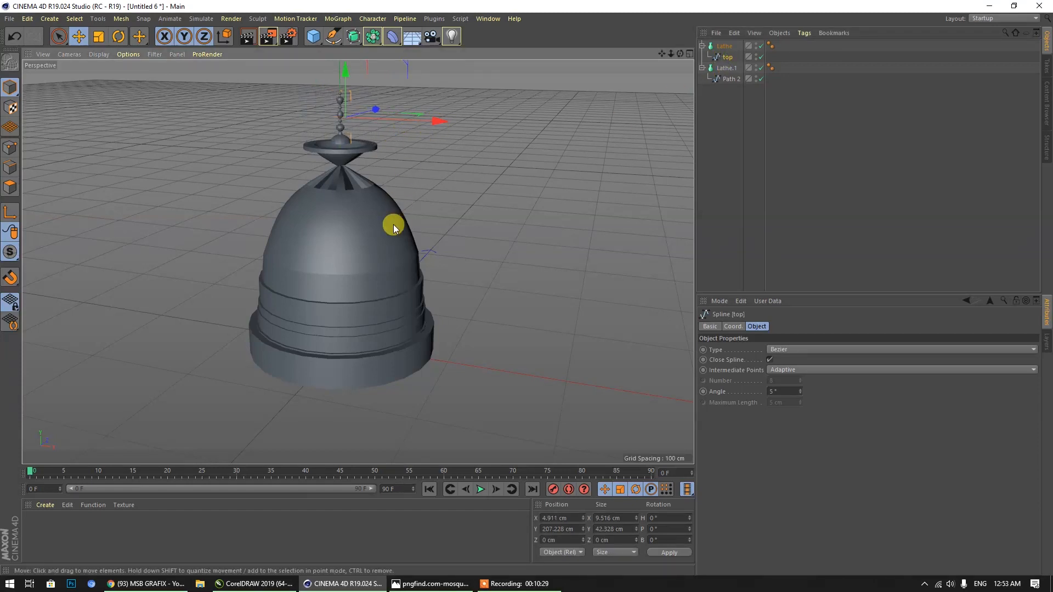
Move the Path 2 spline outward along X to about 58.2 cm, matching the dome's neck to the finial base.
left_click(732, 80)
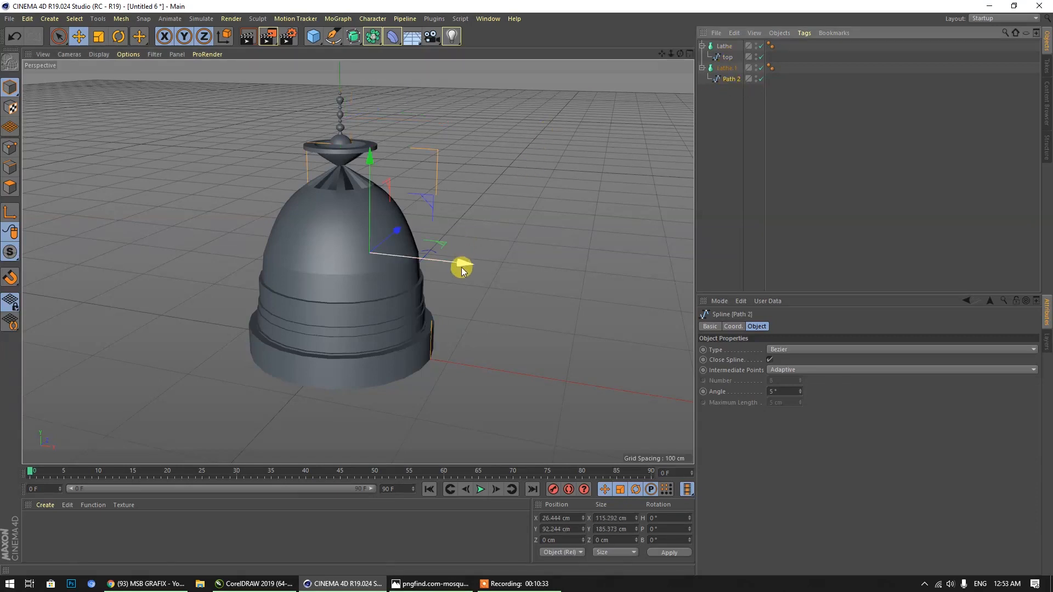
left_click_drag(466, 264, 498, 271)
scroll(348, 147, "up", 5)
scroll(321, 123, "down", 5)
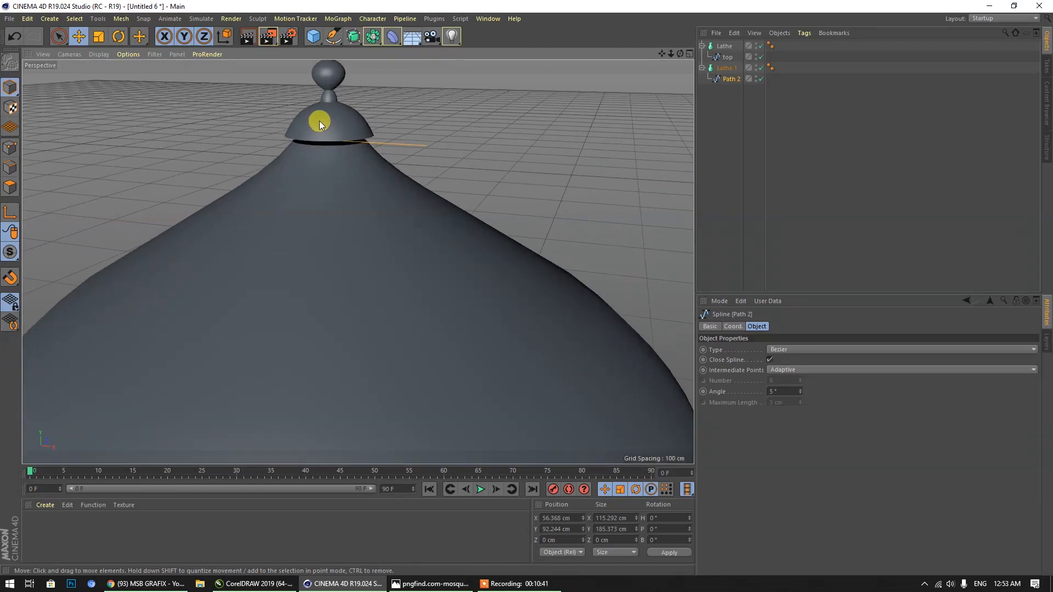
left_click_drag(553, 378, 555, 380)
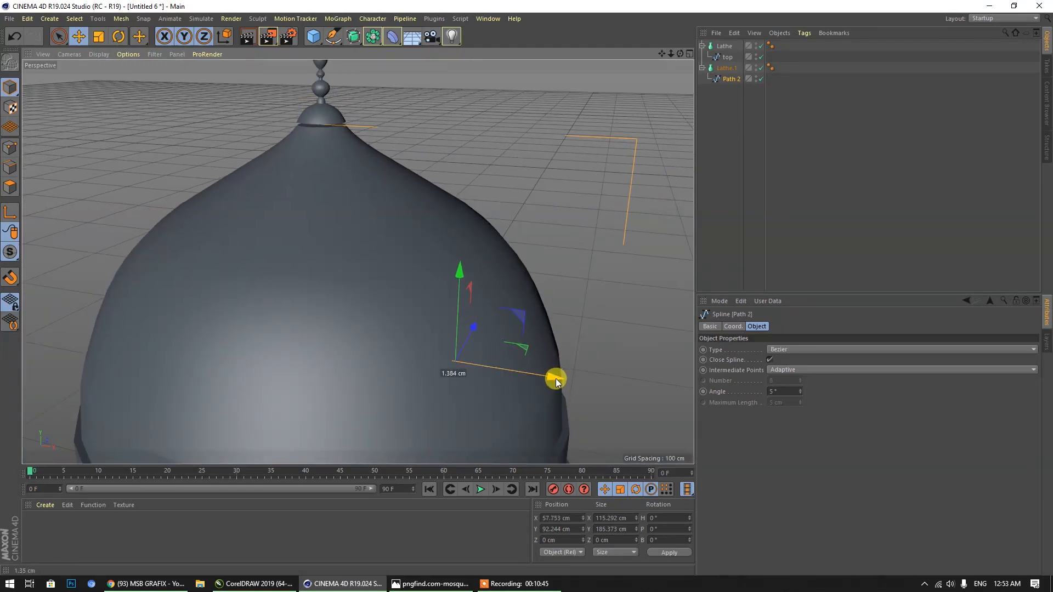
left_click_drag(556, 380, 557, 376)
scroll(343, 107, "up", 5)
scroll(356, 109, "up", 4)
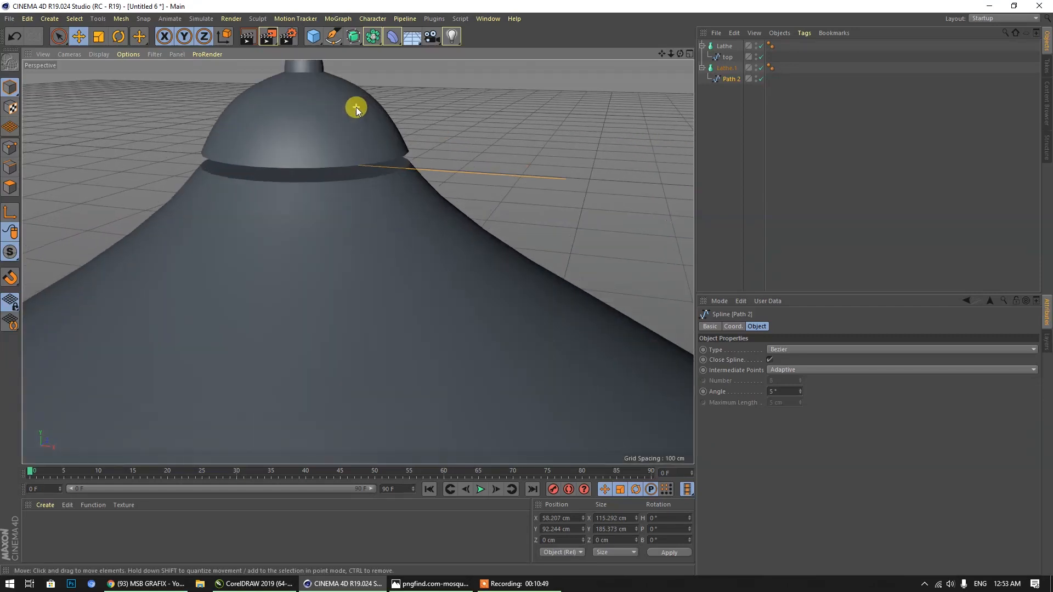
scroll(351, 108, "down", 4)
left_click(525, 124)
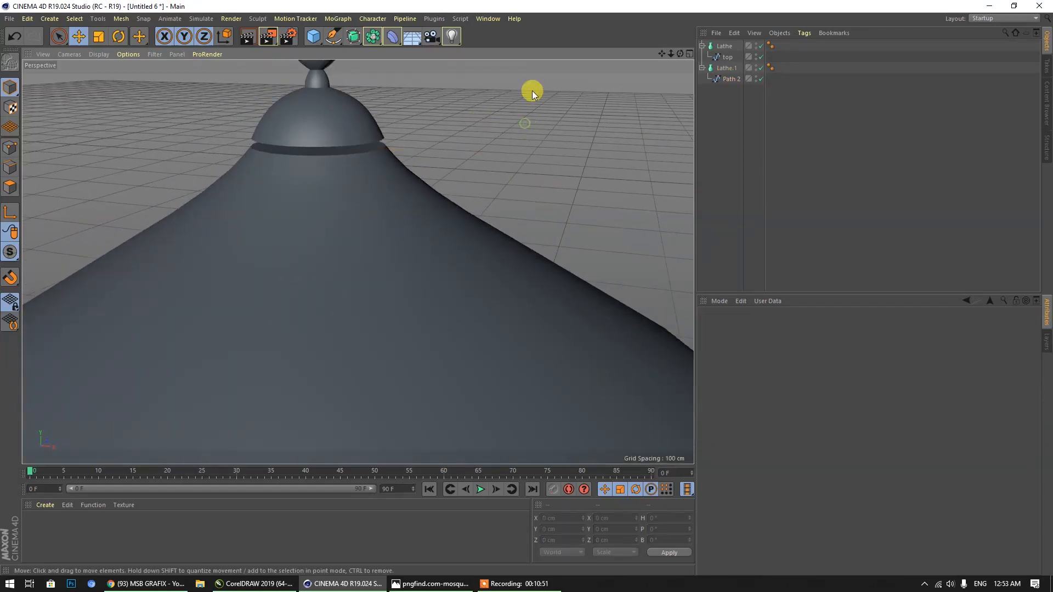
Set the dome lathe's subdivision to 50.
mouse_move(680, 53)
left_mouse_down()
mouse_move(680, 28)
mouse_move(680, 54)
left_mouse_up()
scroll(414, 199, "down", 8)
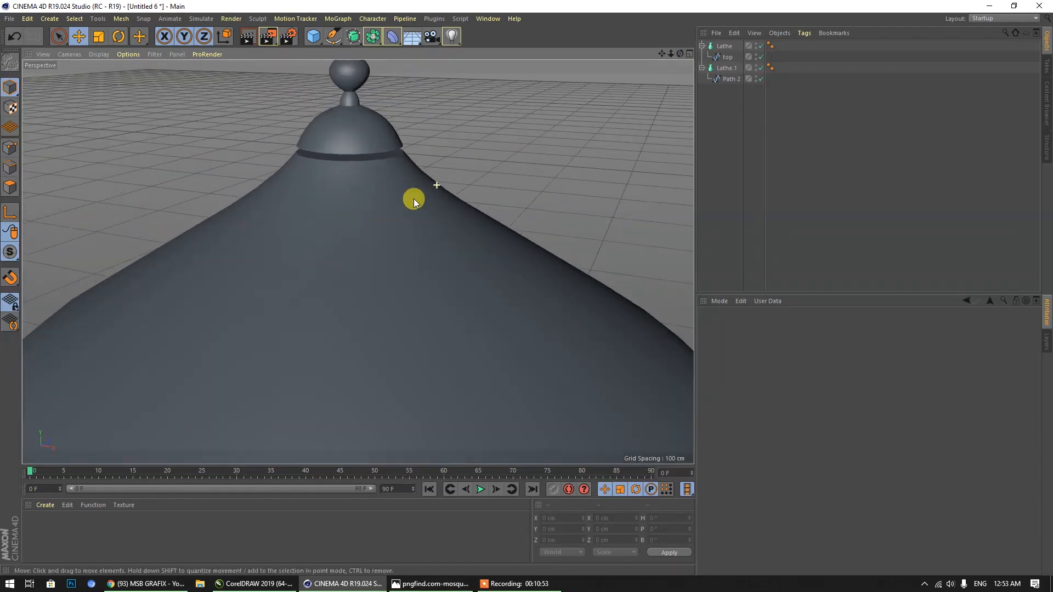
scroll(382, 357, "down", 3)
scroll(241, 150, "up", 2)
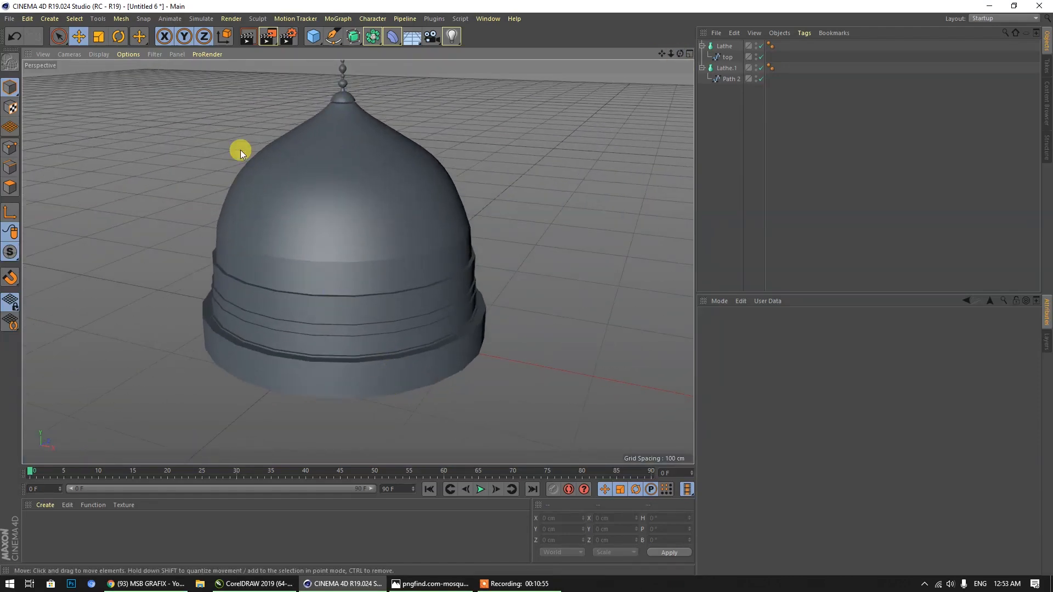
left_click(725, 68)
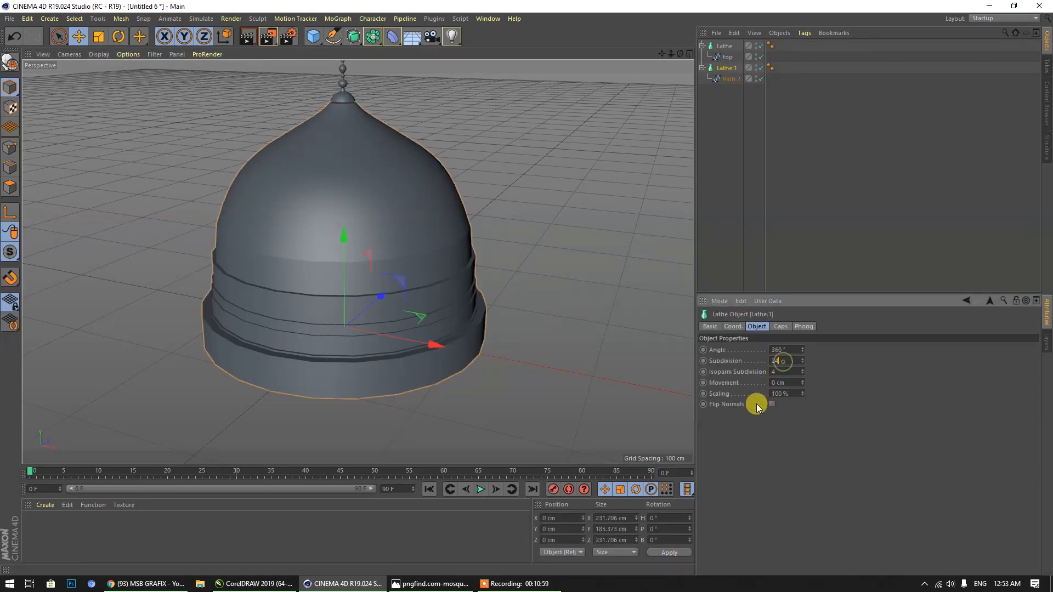
double_click(786, 361)
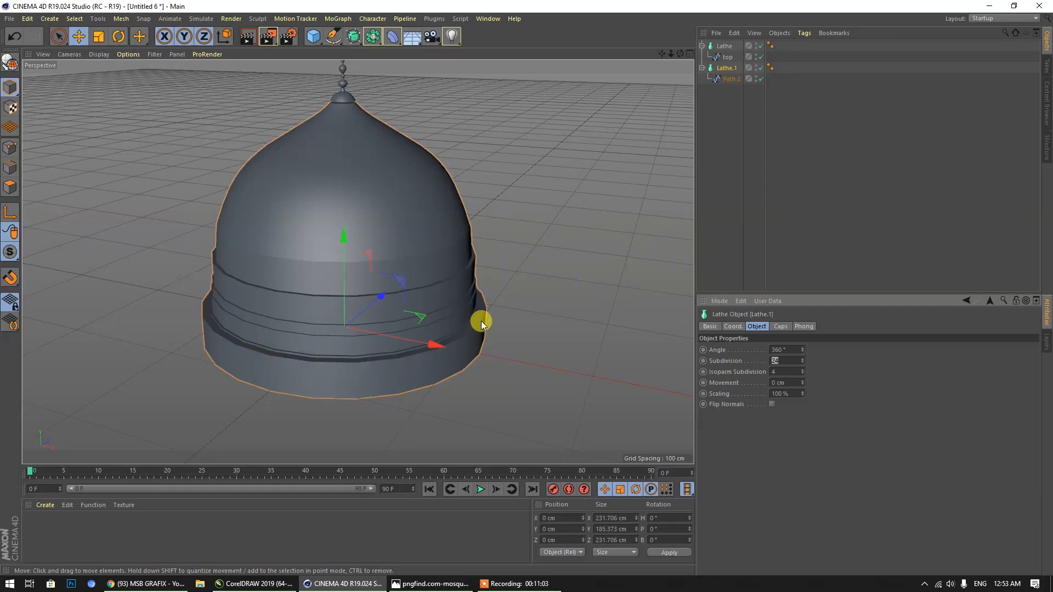
type("50")
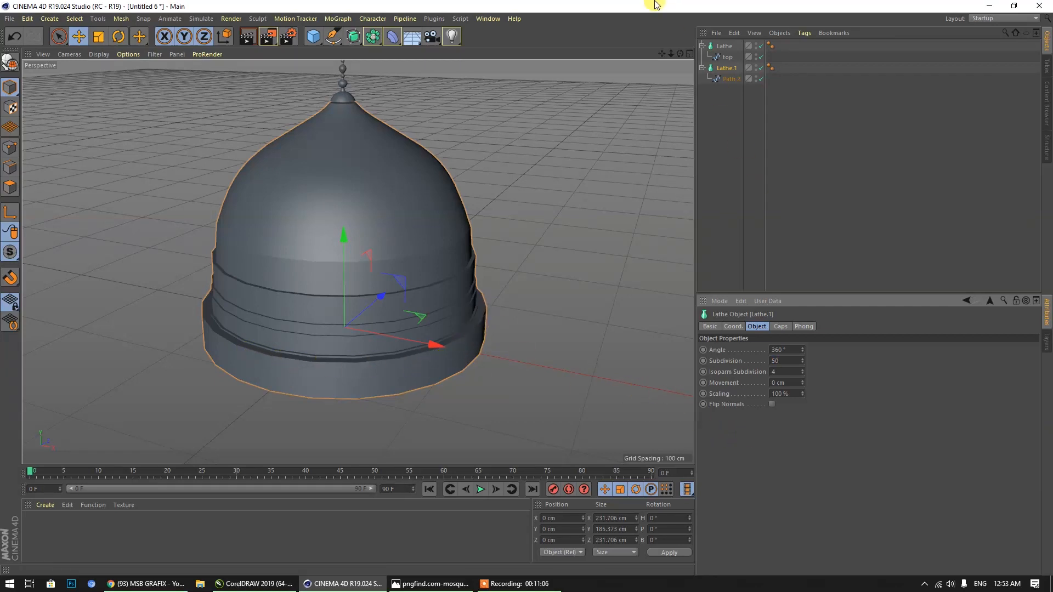
key("Return")
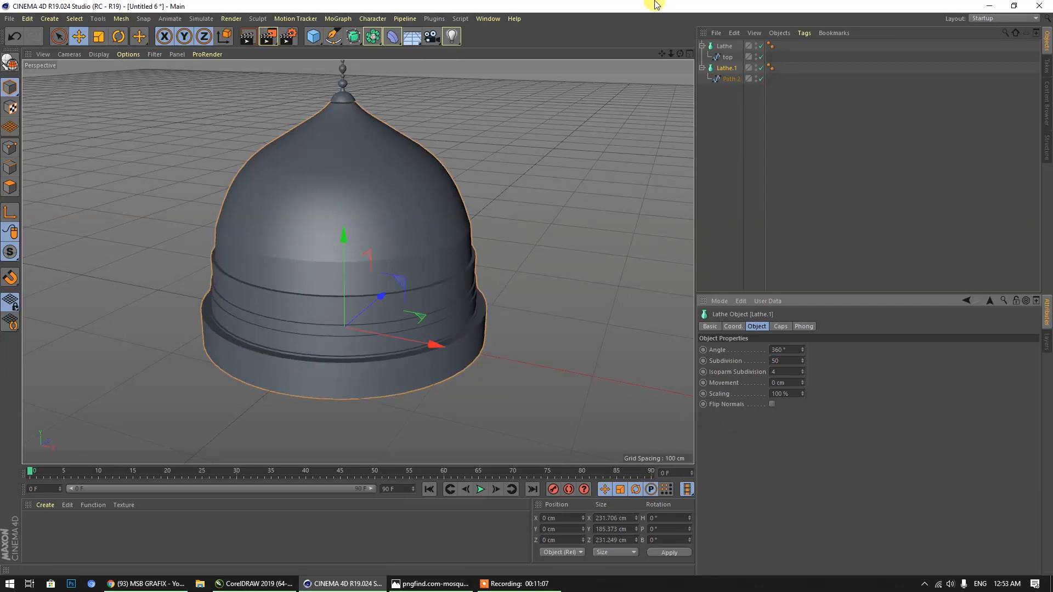
Set the finial lathe's subdivision to 50.
left_click(727, 57)
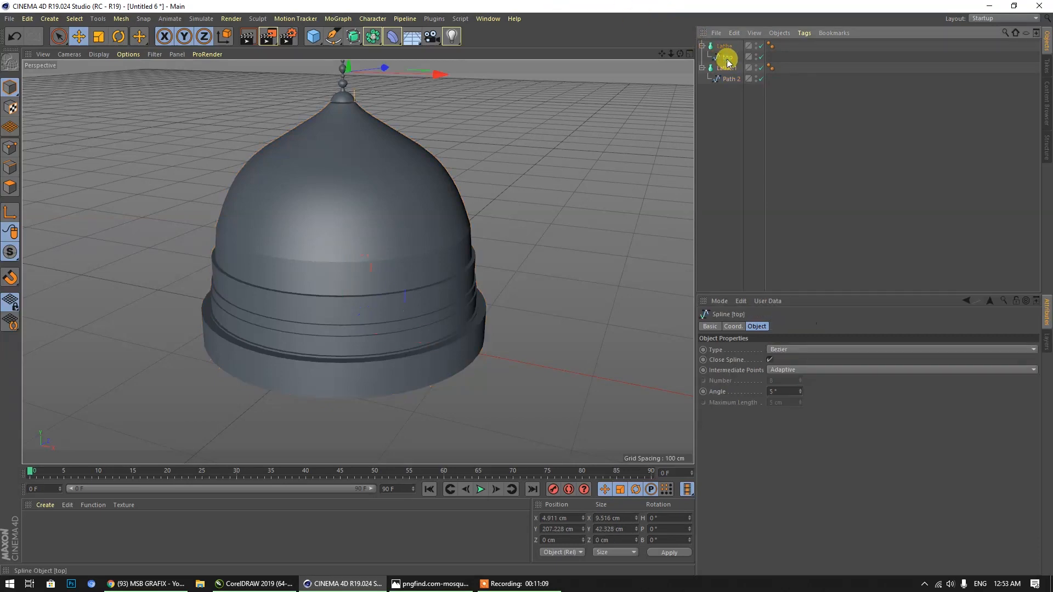
left_click(722, 46)
double_click(783, 361)
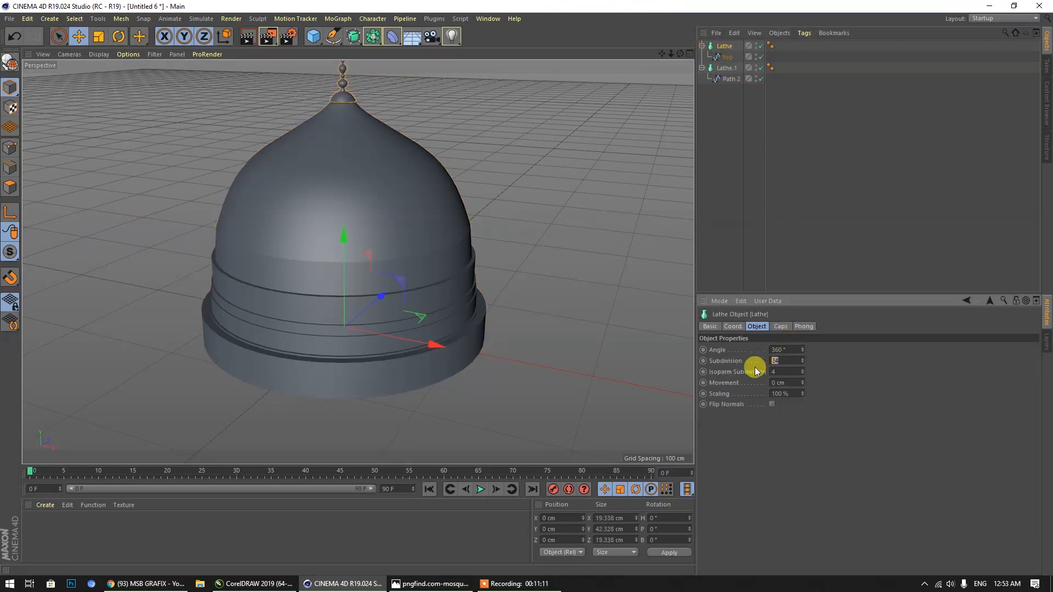
type("50")
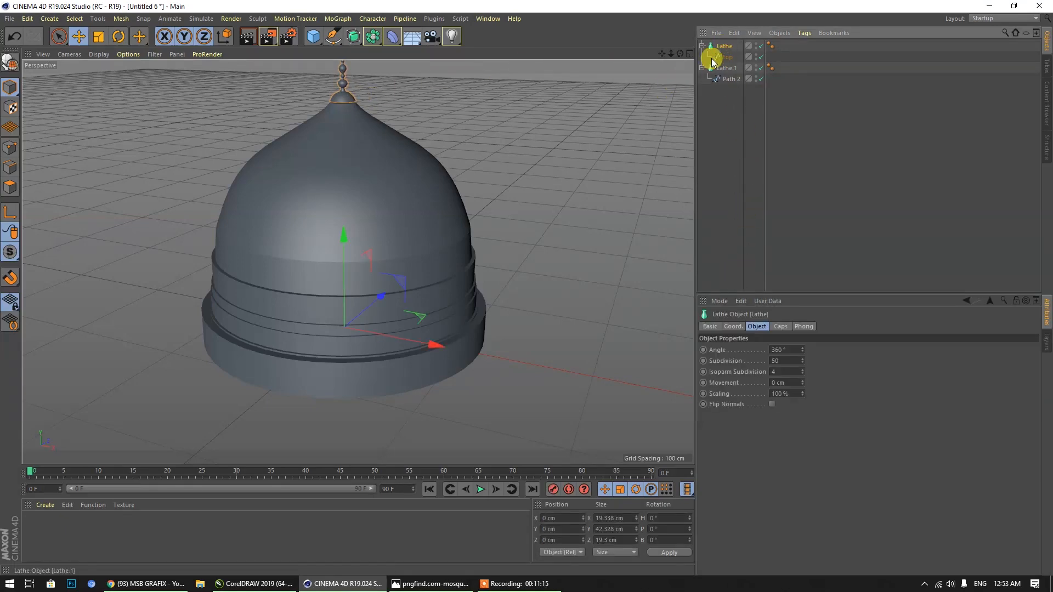
Lower the finial lathe along Y to about -0.6 cm so it sits on the dome's tip.
scroll(340, 61, "up", 5)
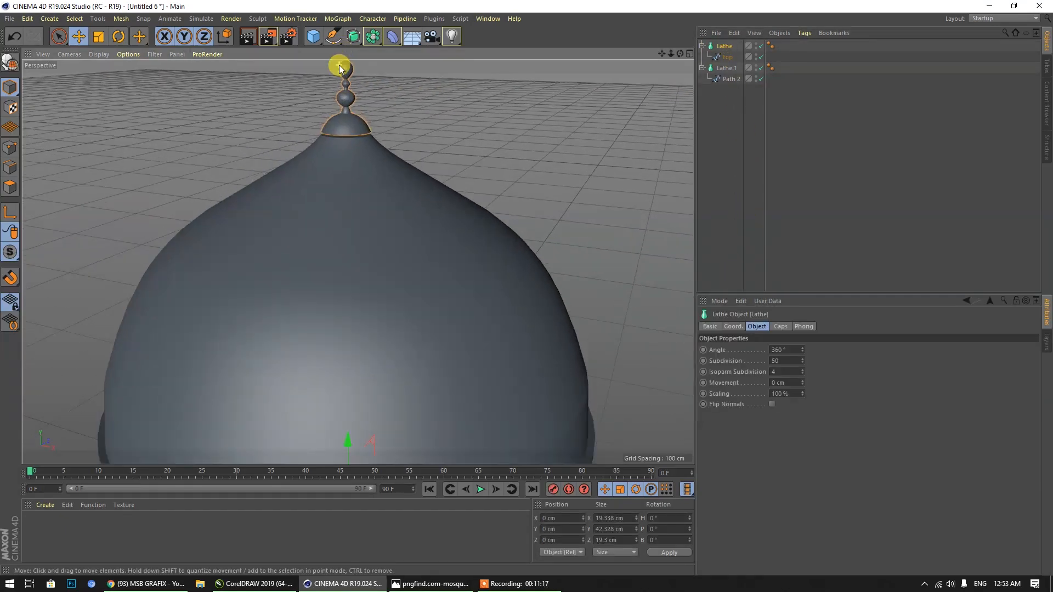
left_click_drag(347, 441, 346, 444)
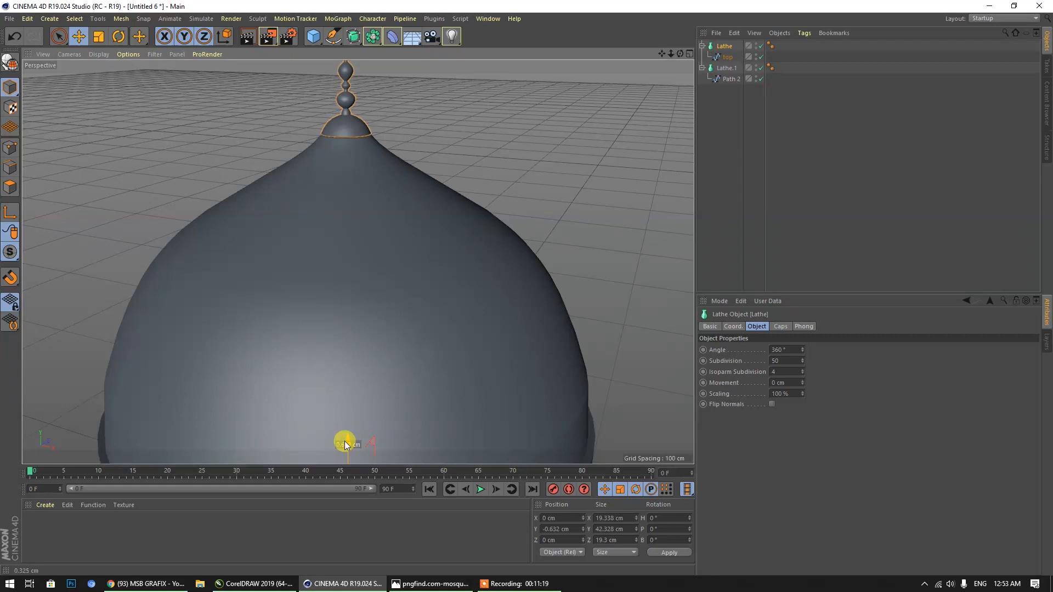
scroll(349, 118, "up", 5)
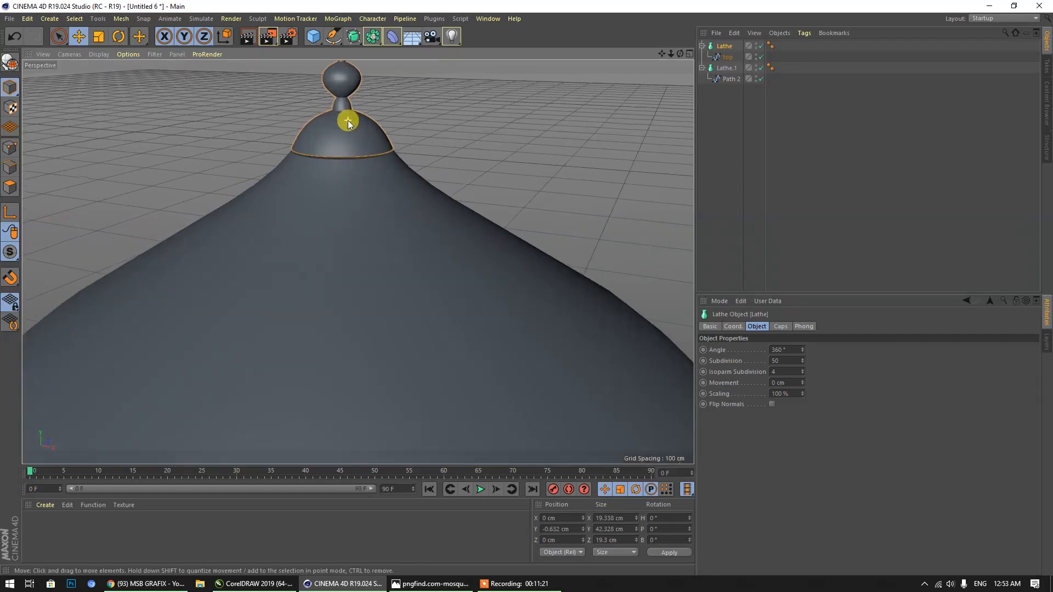
Check the joint between the finial and the dome tip, enable snapping and deselect the finial lathe.
scroll(348, 122, "up", 4)
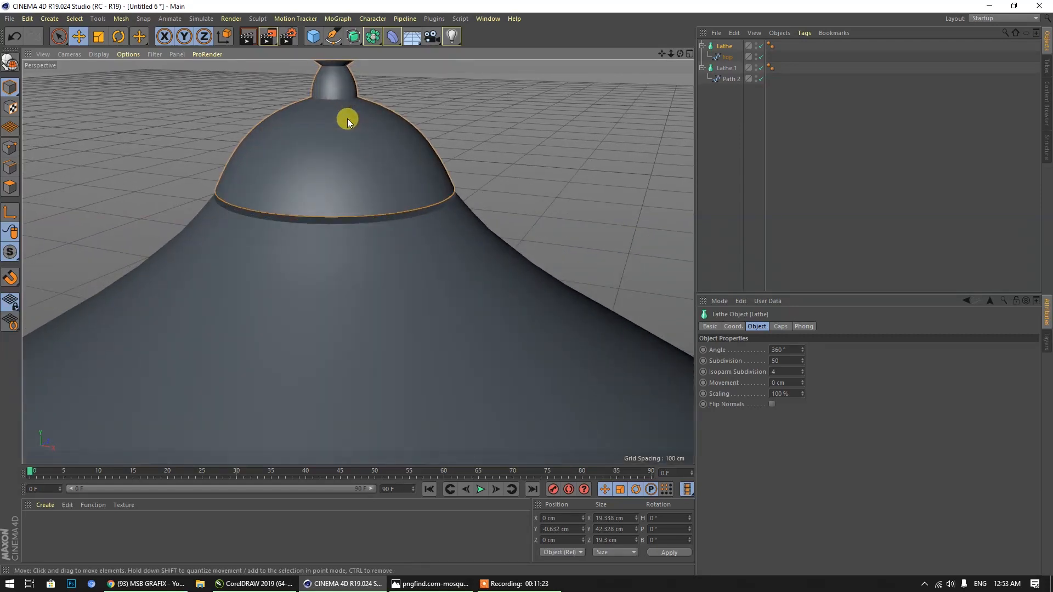
scroll(347, 119, "down", 6)
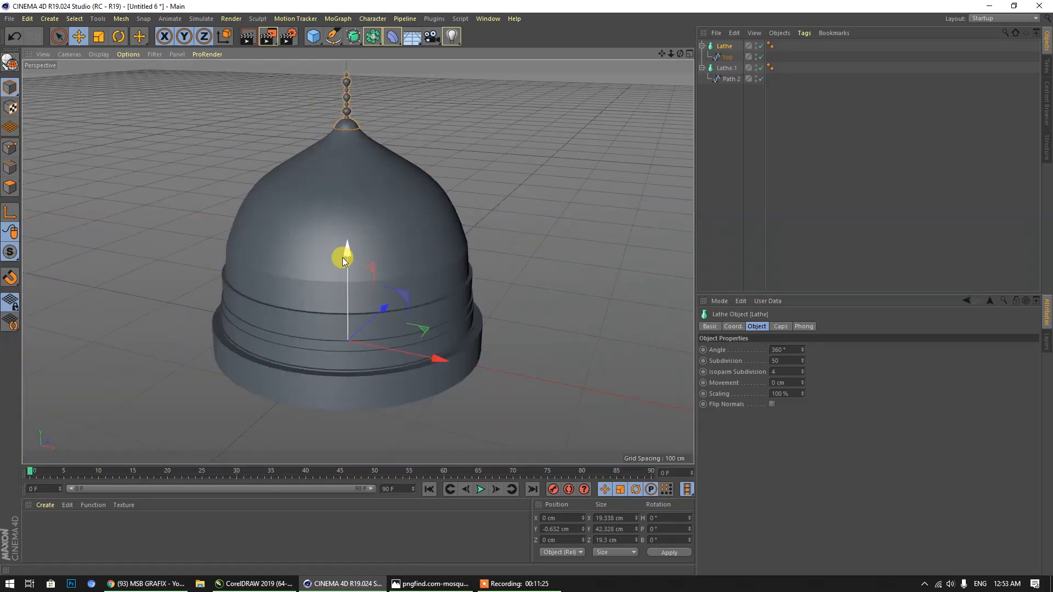
left_click(11, 280)
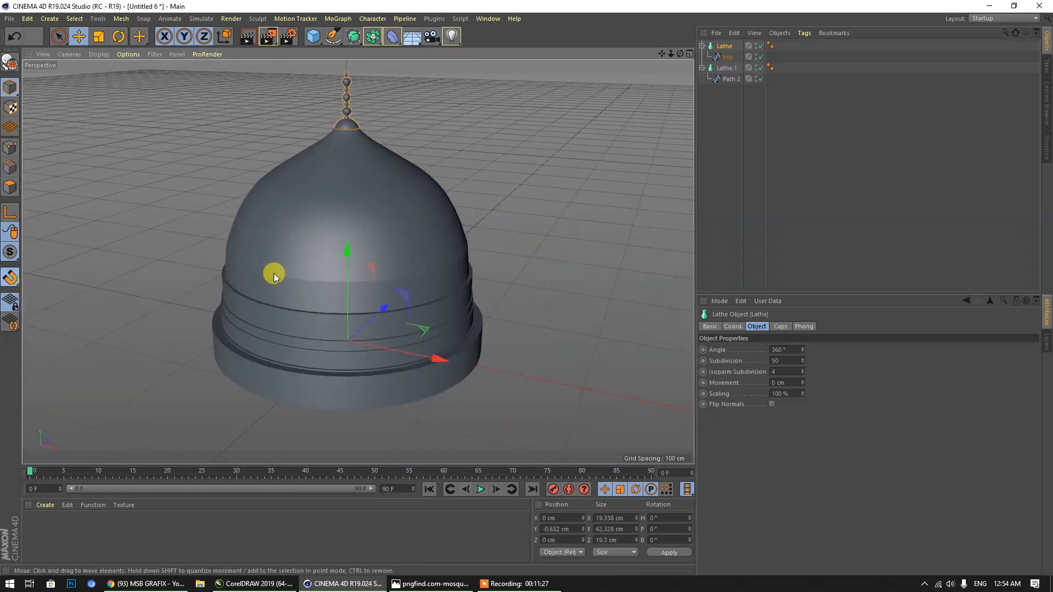
left_click_drag(347, 244, 343, 247)
left_click(164, 153)
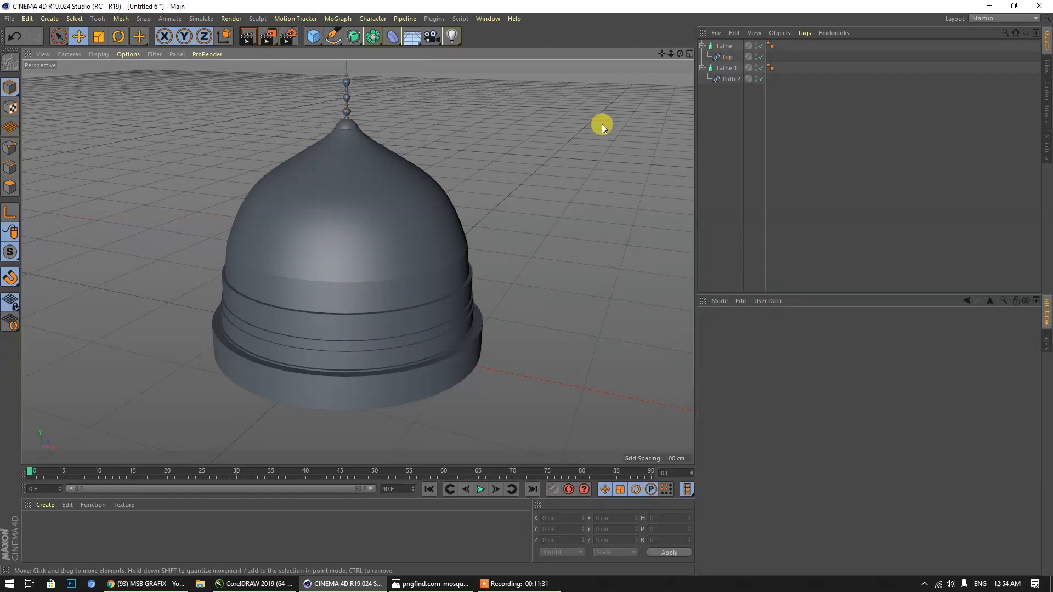
Paste the copied gold Ring material into the scene's materials and select it.
left_click(66, 505)
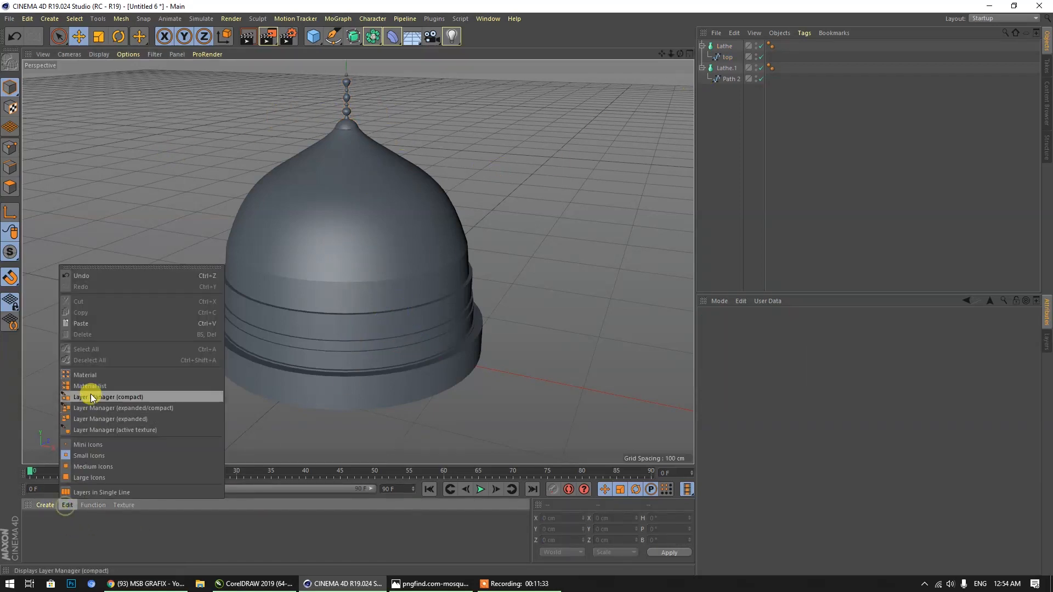
left_click(83, 324)
left_click(71, 531)
left_click(43, 531)
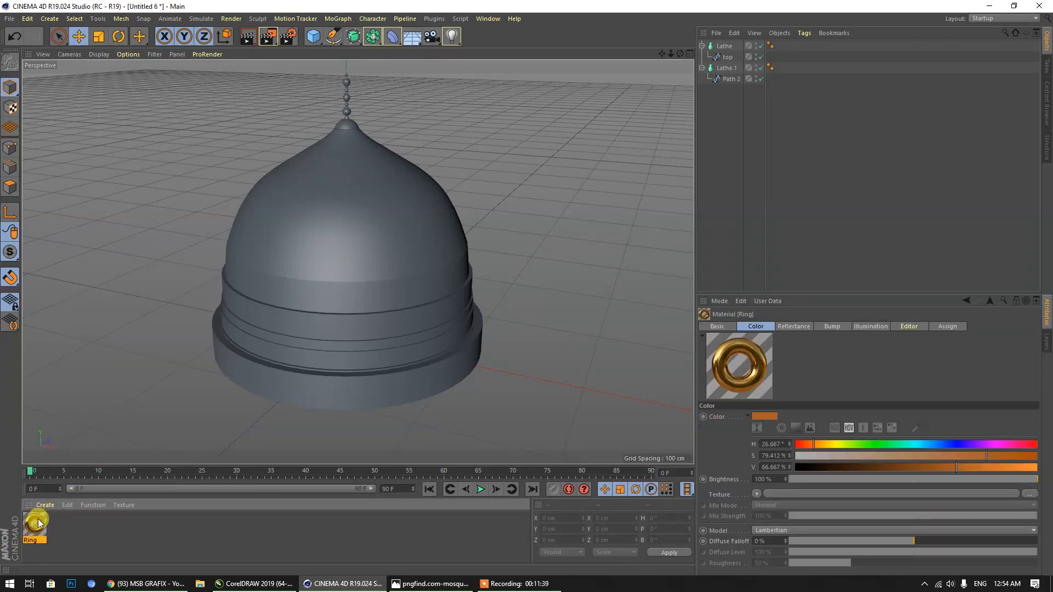
Create a new material and set its base color to brown, RGB 129, 61, 6.
left_click(66, 505)
left_click(45, 505)
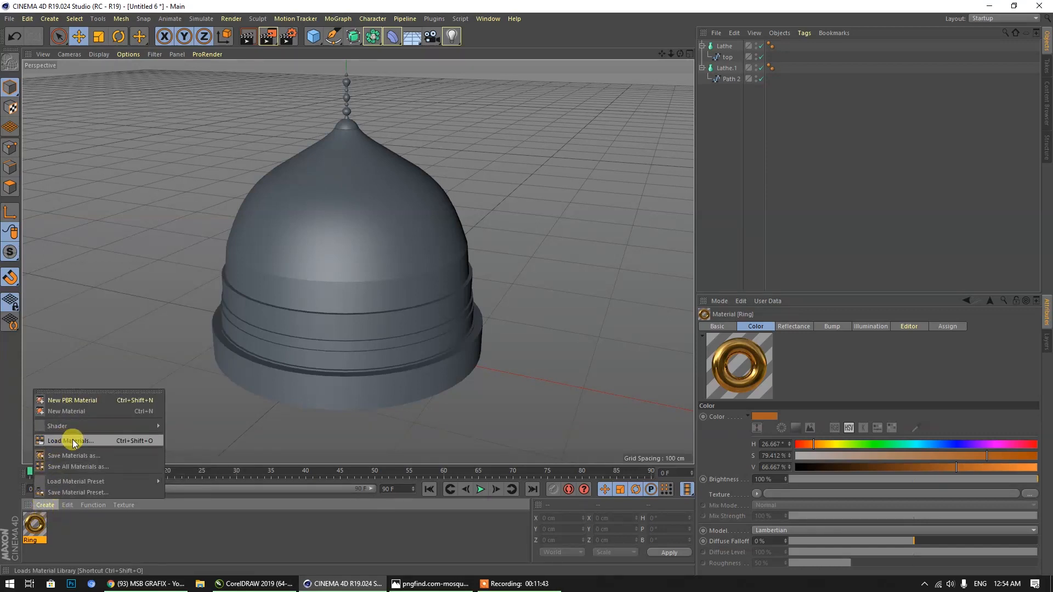
left_click(65, 412)
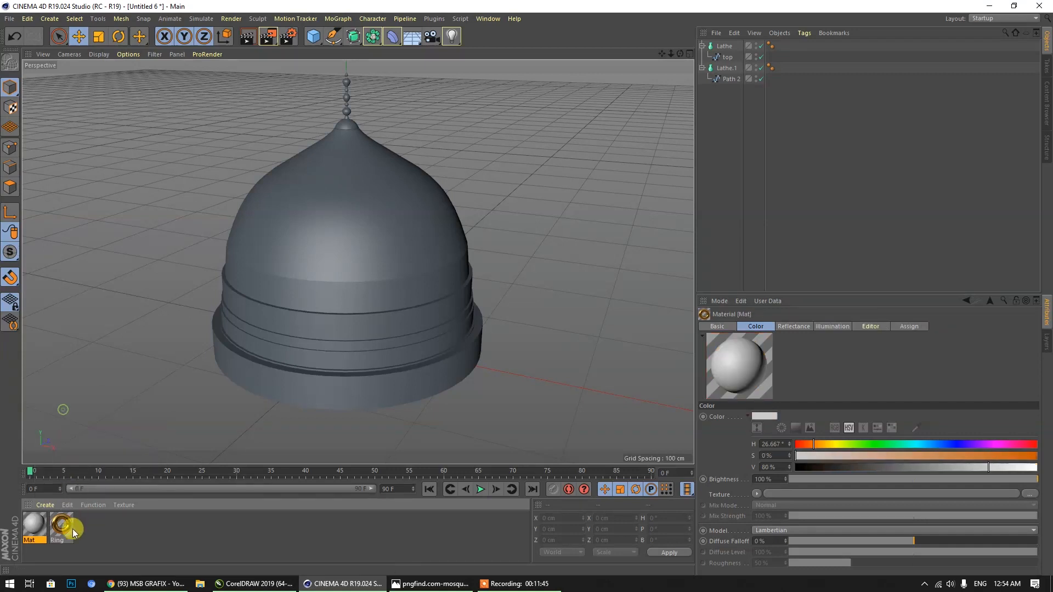
left_click(83, 530)
left_click(42, 522)
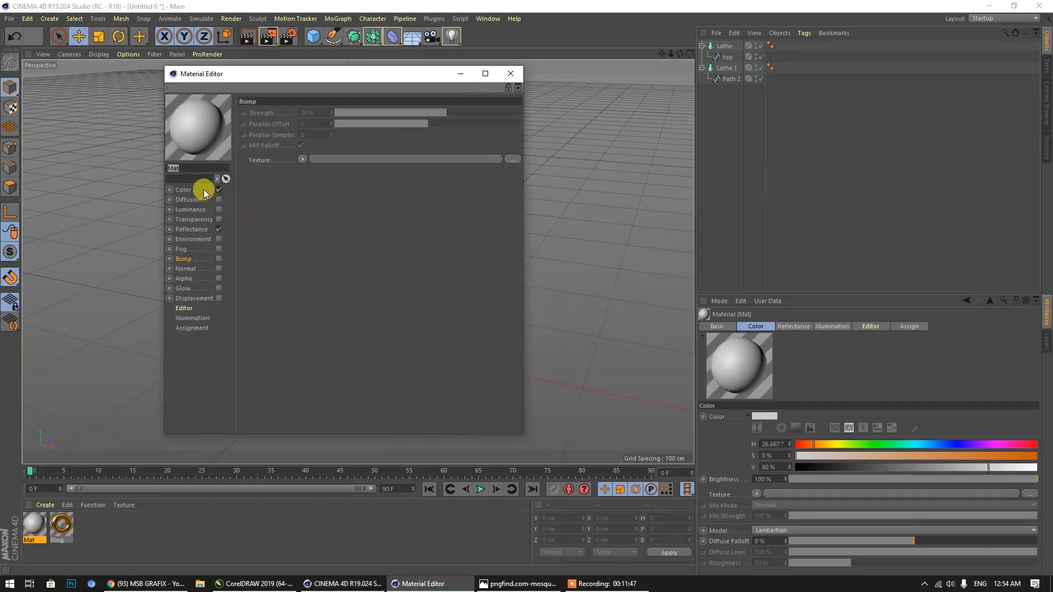
left_click(184, 190)
left_click_drag(391, 162, 398, 191)
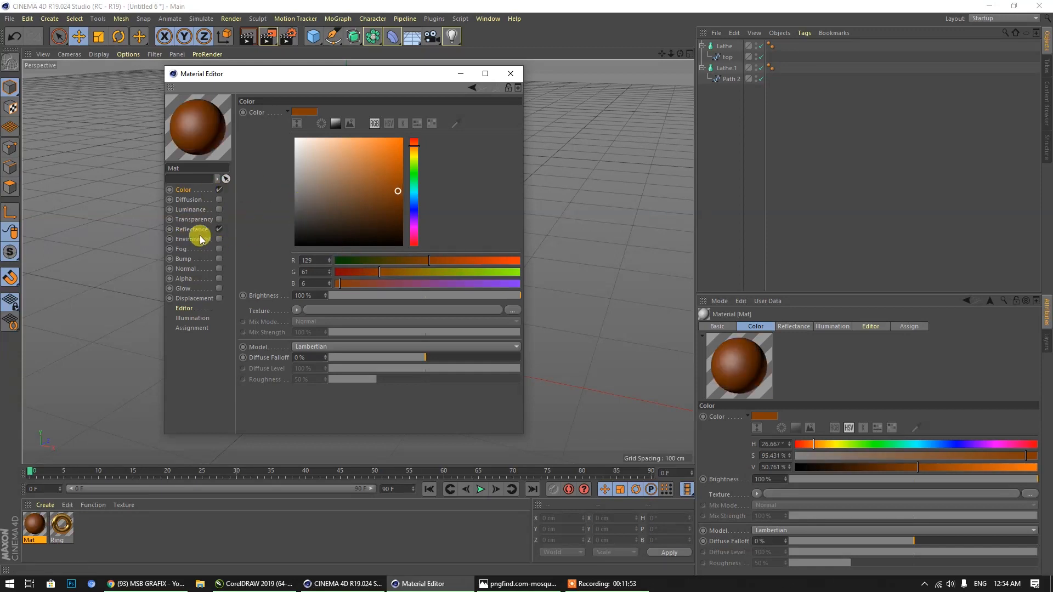
Replace the new material's default specular layer with a Reflection (Legacy) layer.
left_click(196, 230)
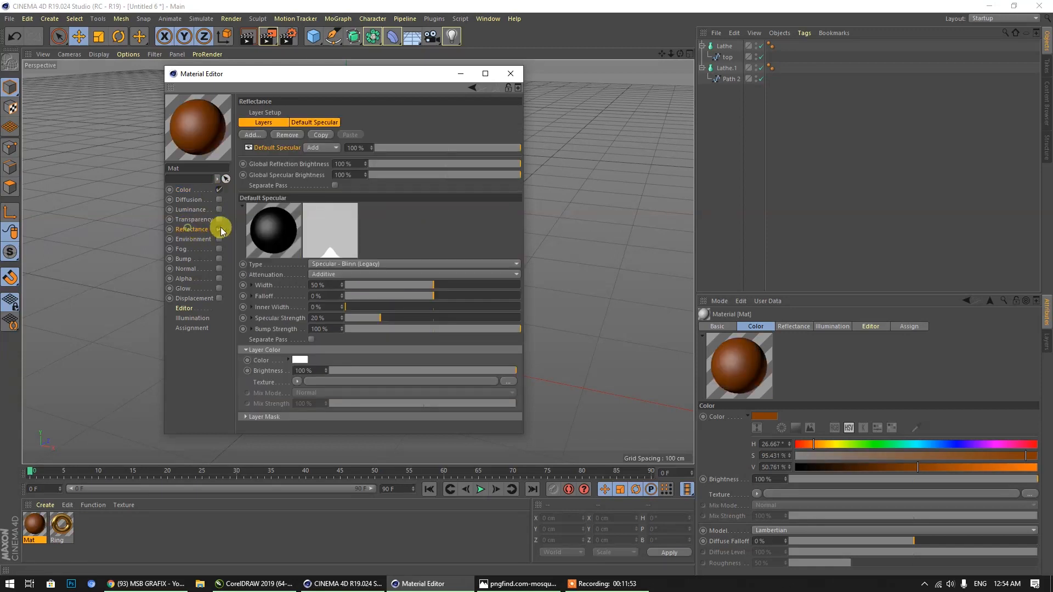
left_click(274, 135)
left_click(263, 135)
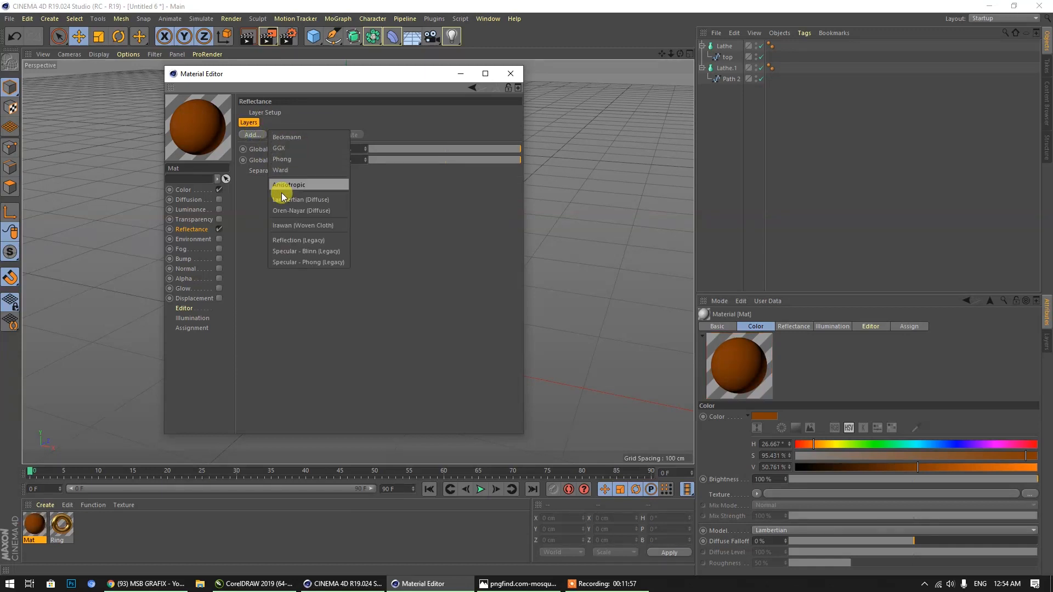
left_click(309, 241)
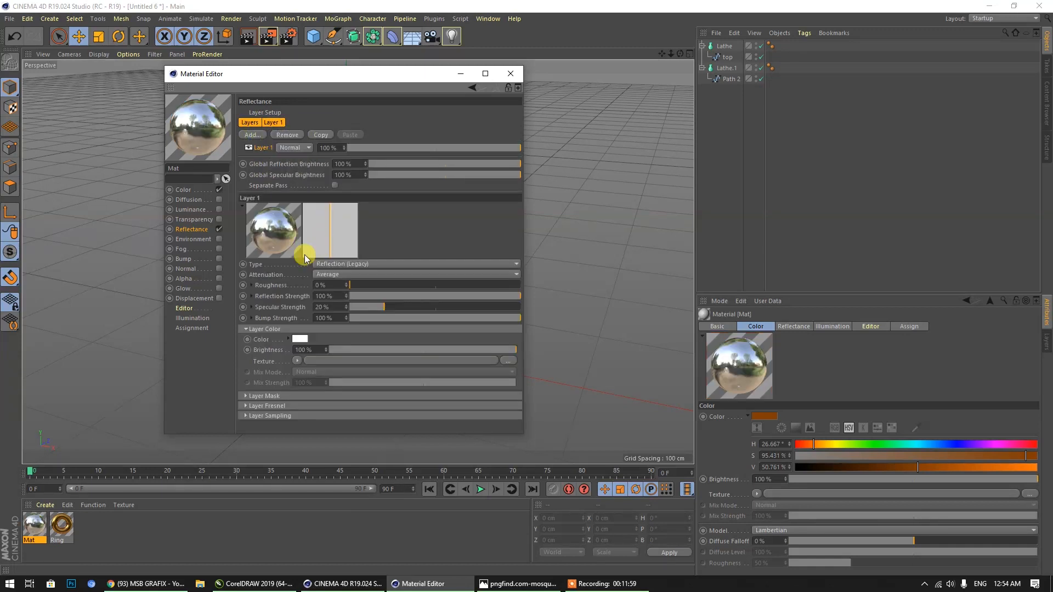
Tint the reflection layer a darkened golden orange with hue 39° and saturation 100%, and close the material editor.
left_click(301, 360)
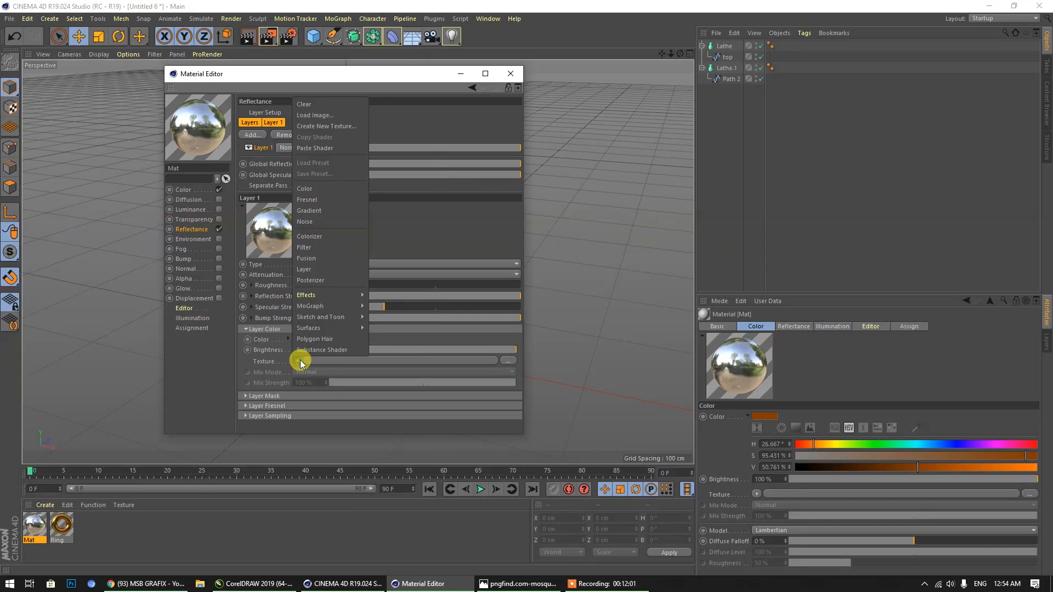
left_click(238, 354)
left_click(300, 338)
left_click_drag(291, 339, 280, 340)
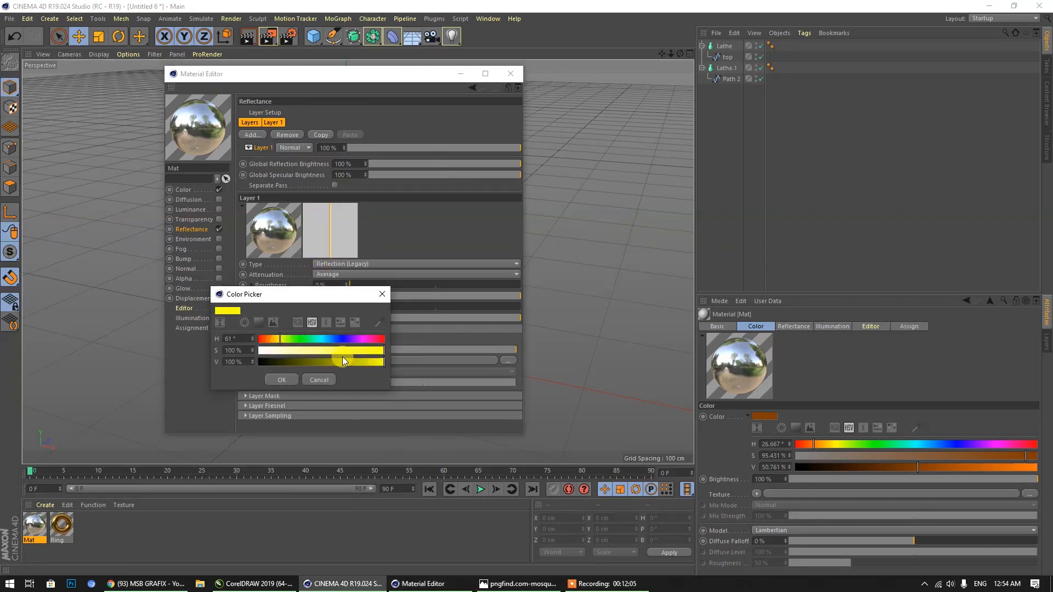
left_click(275, 339)
left_click(282, 380)
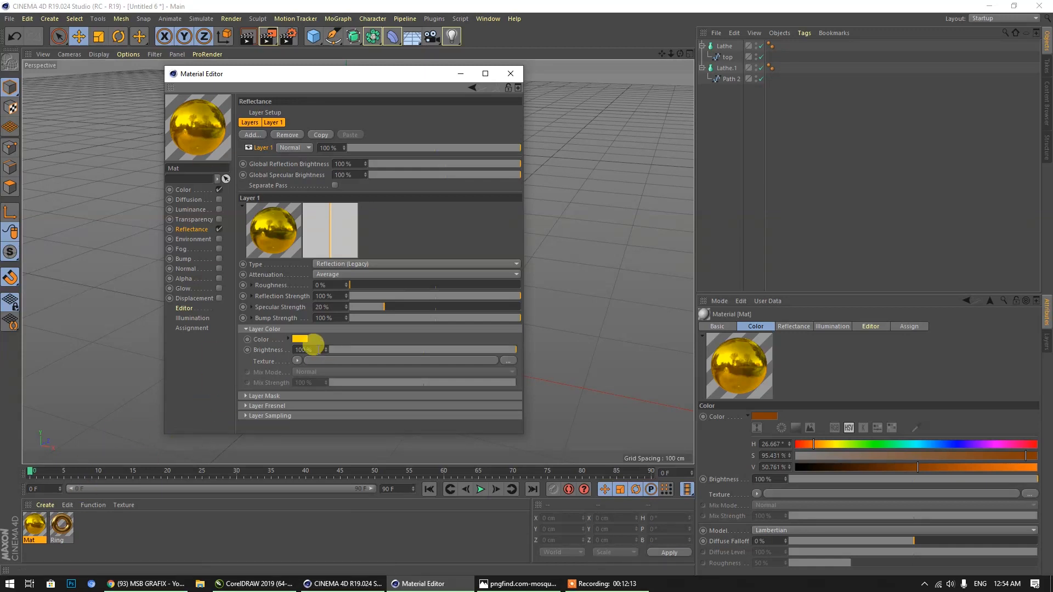
left_click(300, 339)
left_click(265, 334)
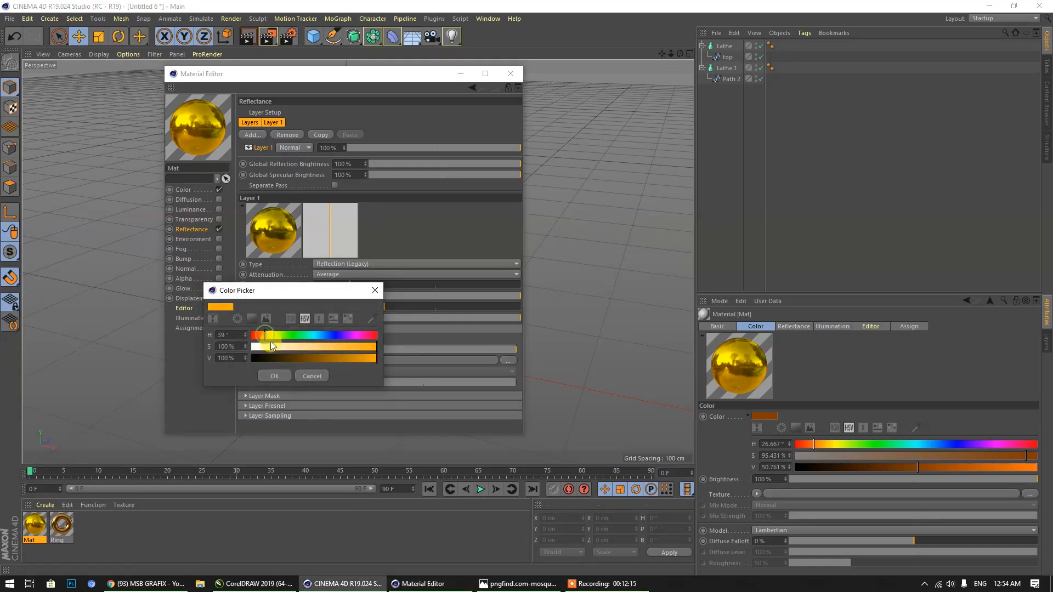
left_click(347, 359)
left_click(275, 376)
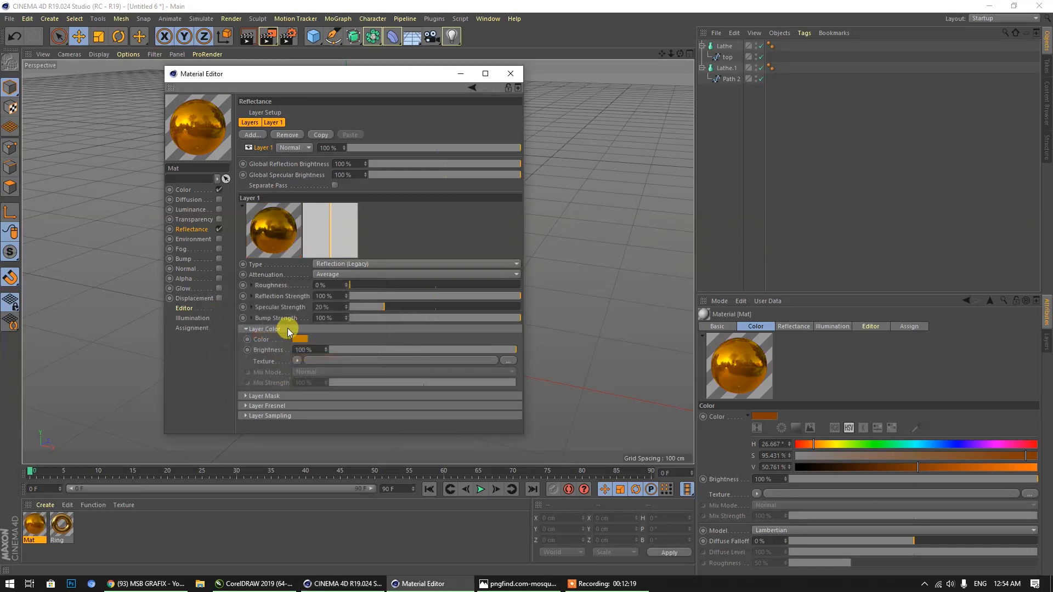
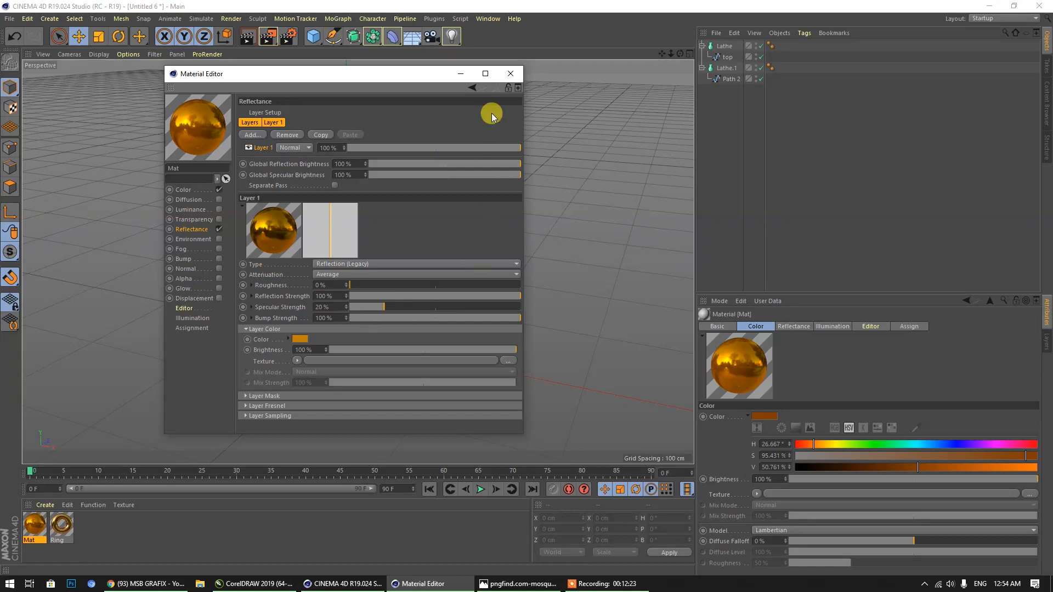
left_click(509, 78)
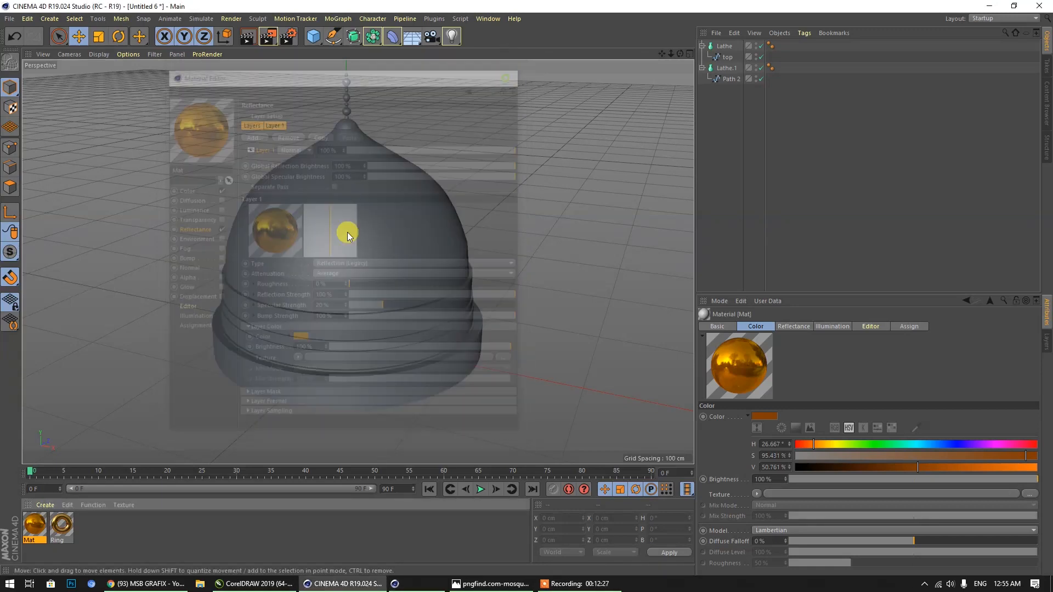
Apply the gold Mat material to the finial, moving its texture tag from the top spline to its parent Lathe.
left_click(117, 531)
left_click_drag(34, 525, 350, 81)
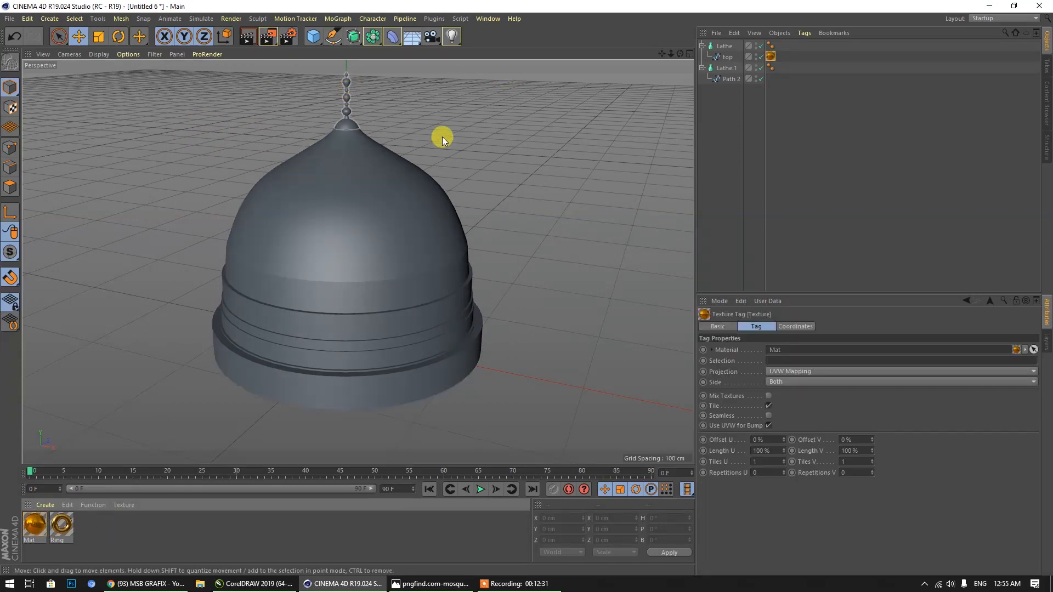
left_click_drag(773, 57, 781, 45)
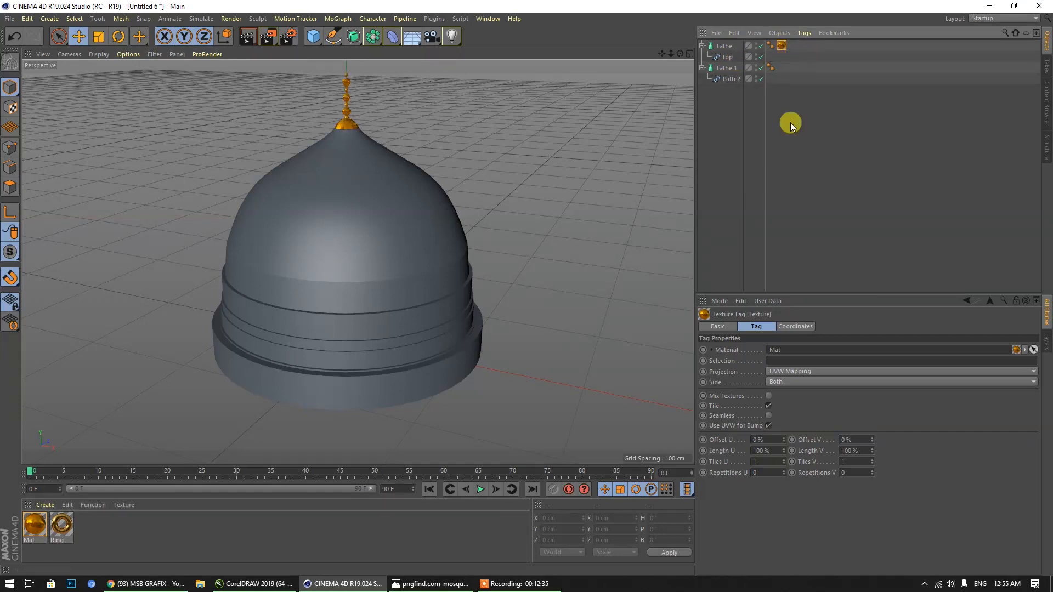
left_click(807, 152)
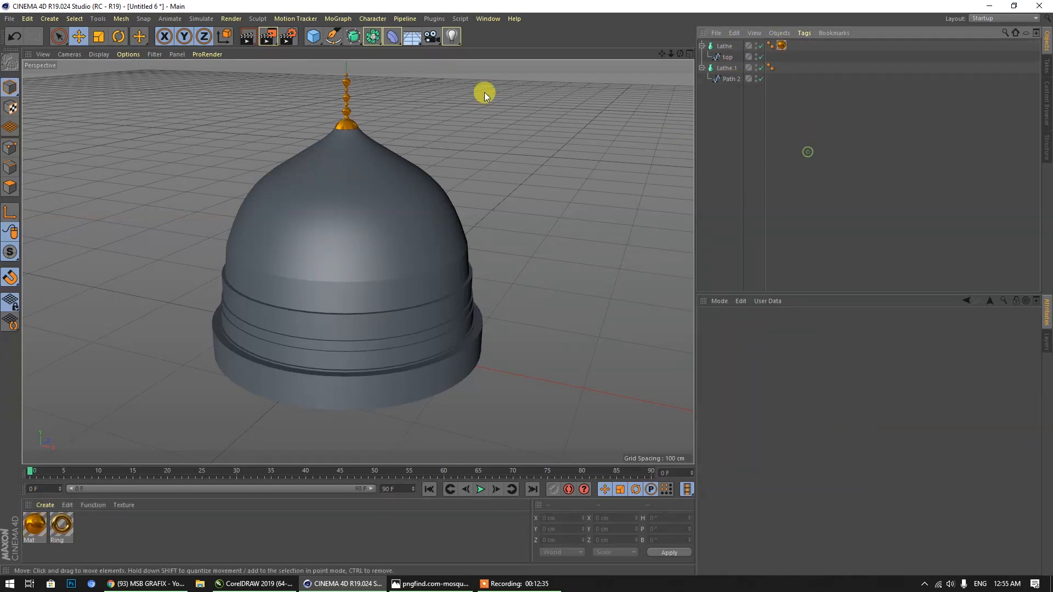
Brighten the gold material's base color to orange, RGB 224, 145, 35, and close the material editor.
double_click(32, 527)
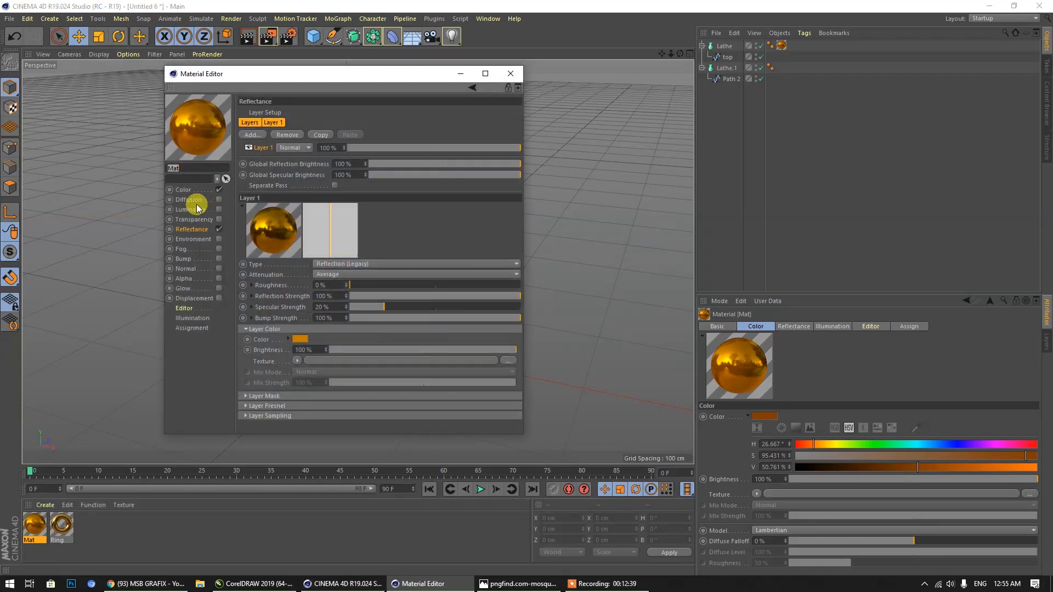
left_click(184, 190)
left_click_drag(398, 185, 392, 175)
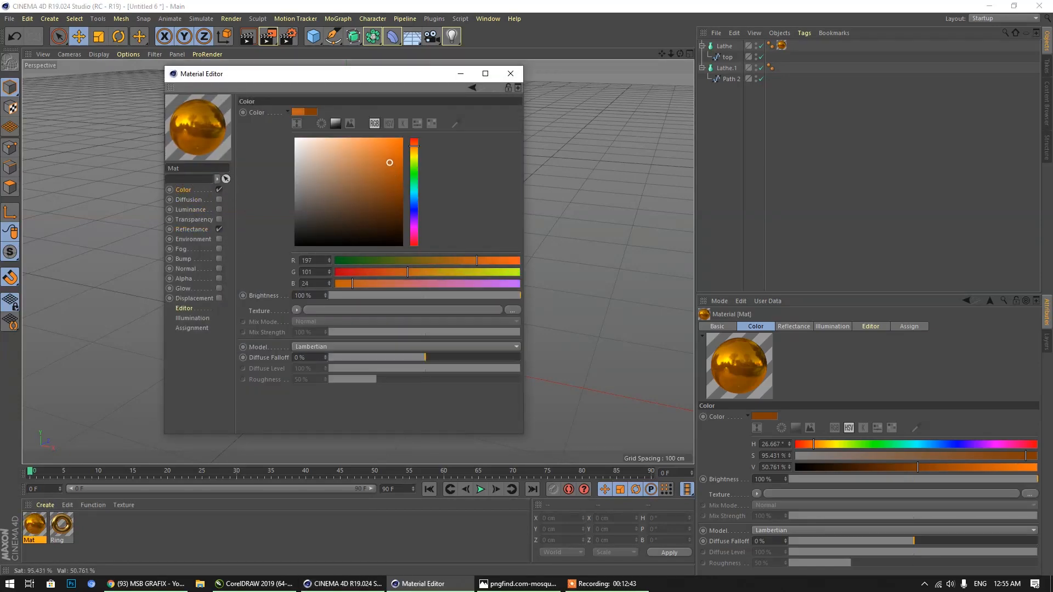
left_click_drag(389, 161, 389, 153)
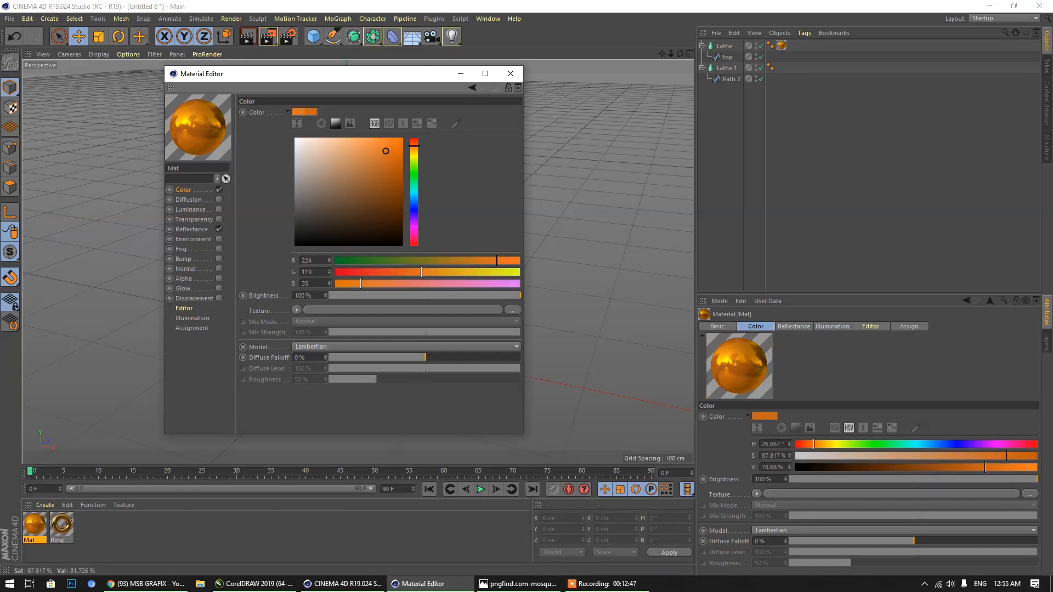
left_click_drag(416, 151, 415, 153)
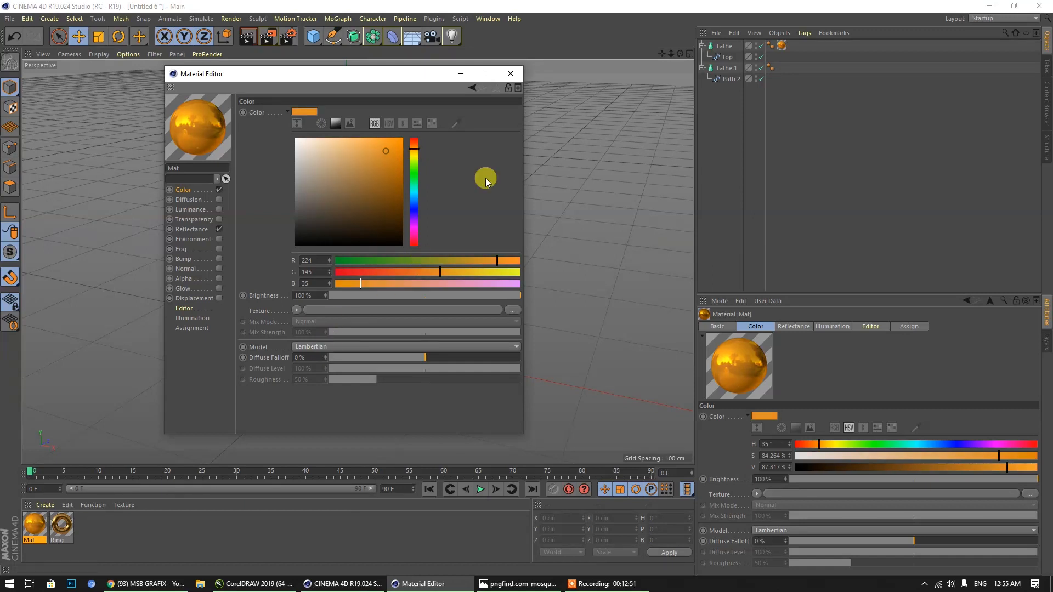
left_click(510, 73)
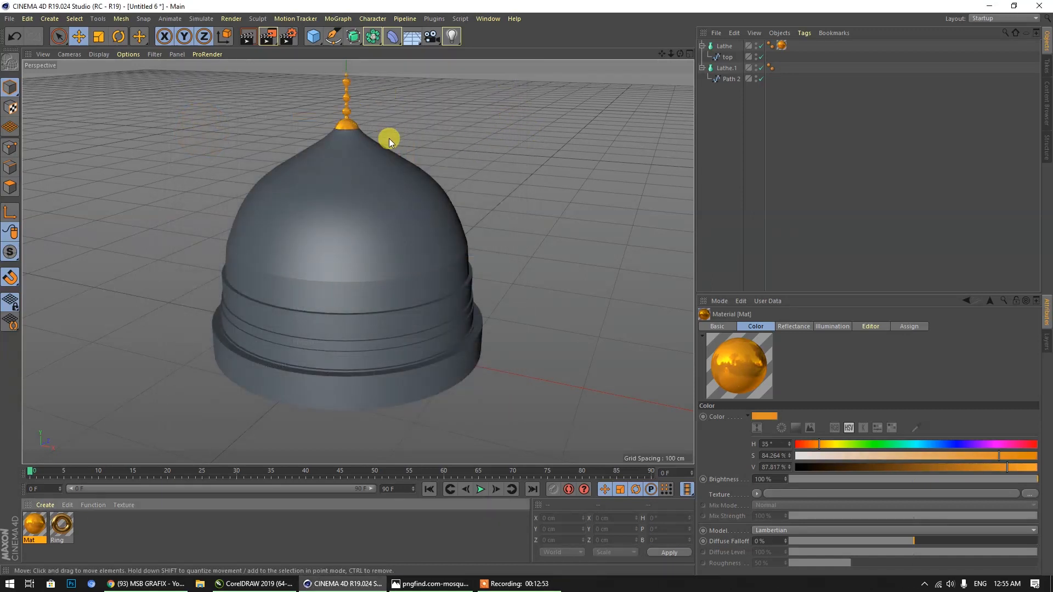
Create a second material, Mat.1, and set its base color to green, RGB 3, 161, 0.
double_click(130, 528)
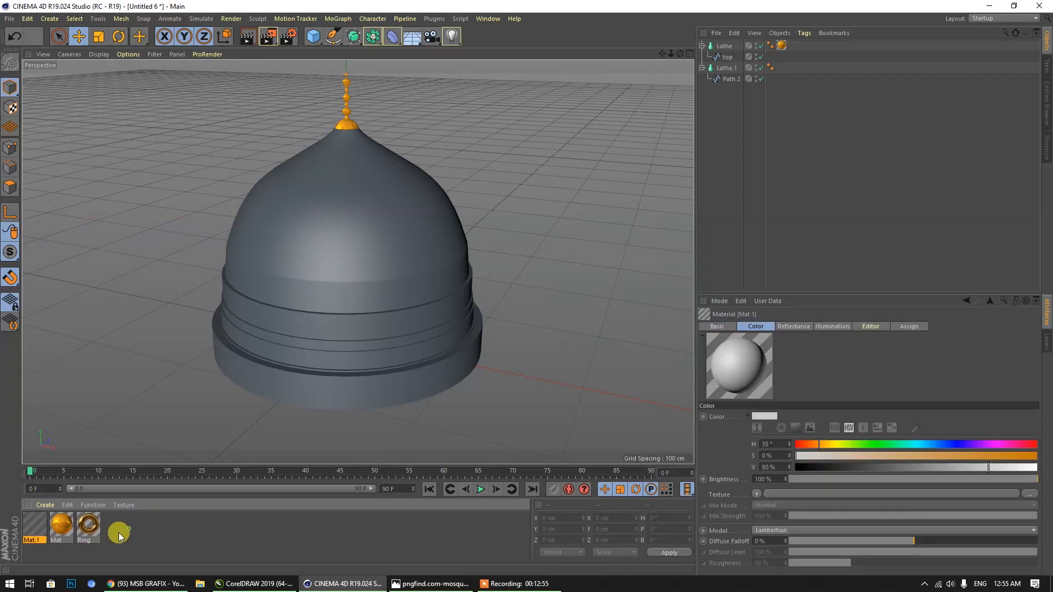
double_click(35, 524)
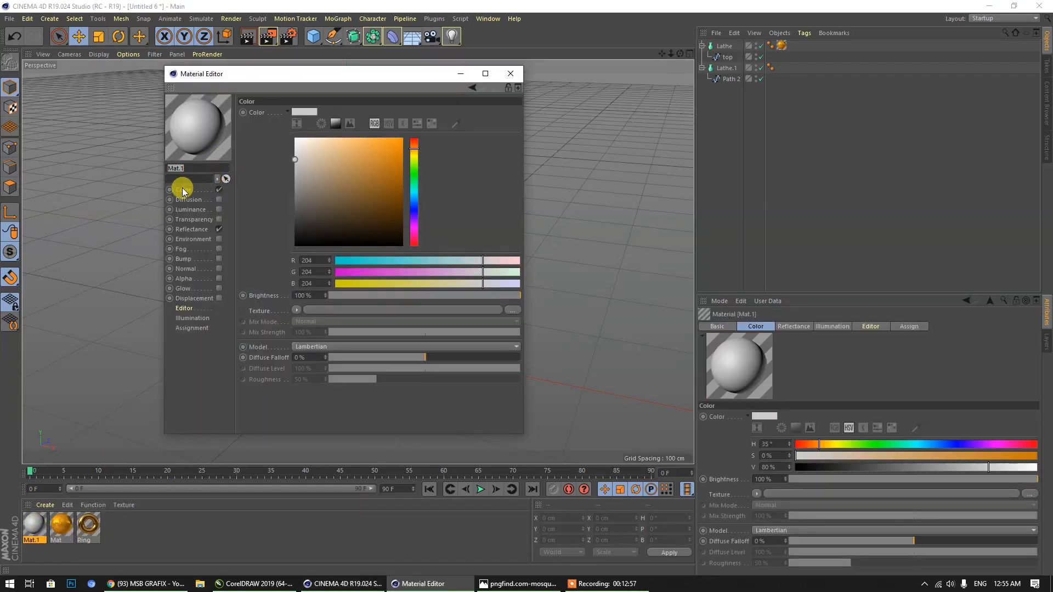
left_click(414, 173)
mouse_move(376, 172)
left_mouse_down()
mouse_move(403, 137)
mouse_move(403, 179)
left_mouse_up()
Load a Gradient shader as Mat.1's color texture and open the shader's properties.
left_click(296, 310)
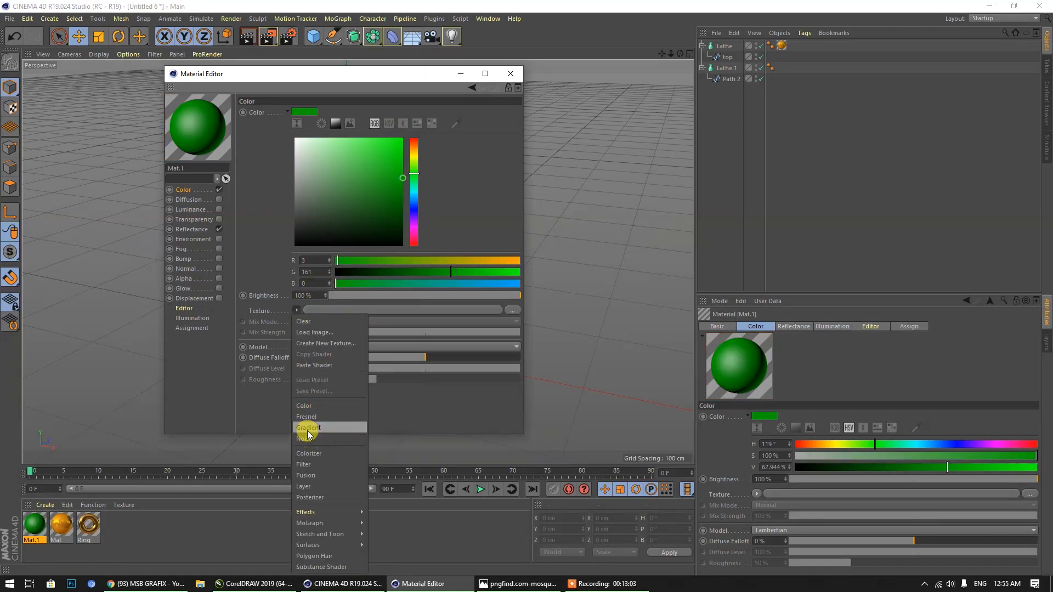
left_click(308, 428)
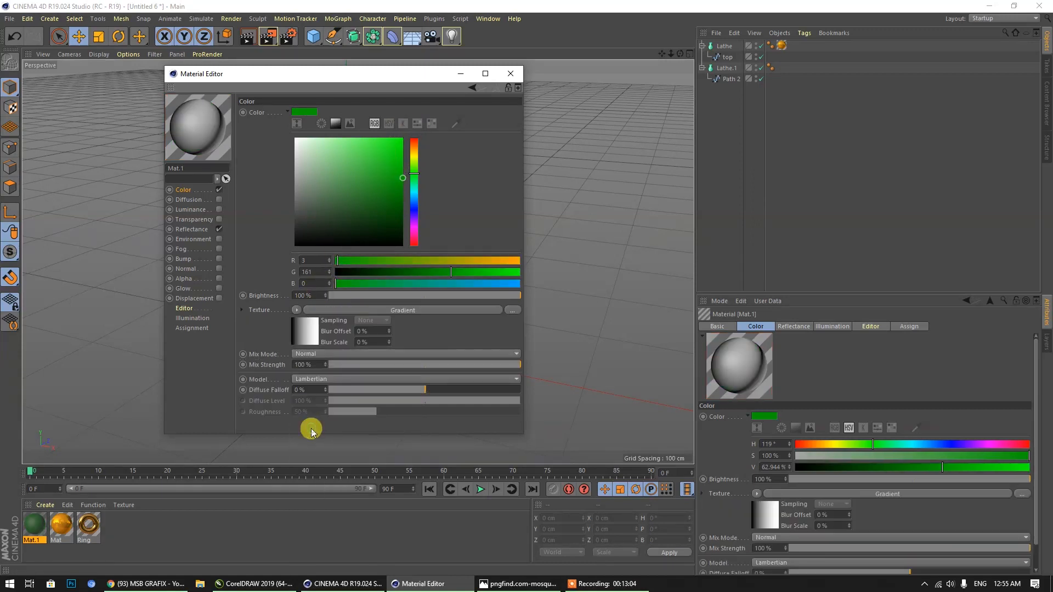
left_click(307, 334)
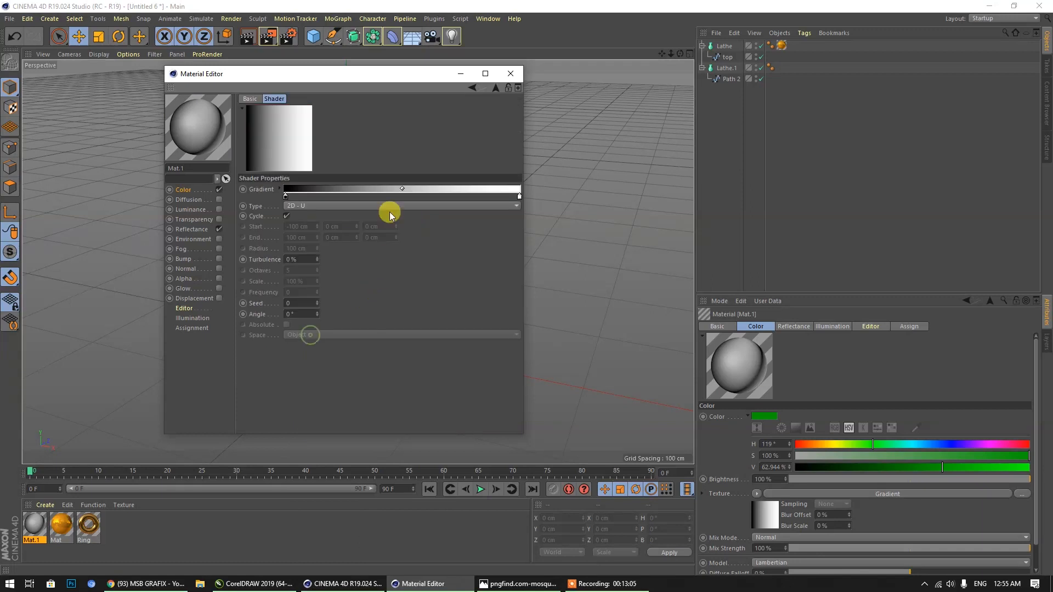
Set the starting knot of Mat.1's gradient to bright green, HSV 113°, 100%, 100%.
double_click(286, 197)
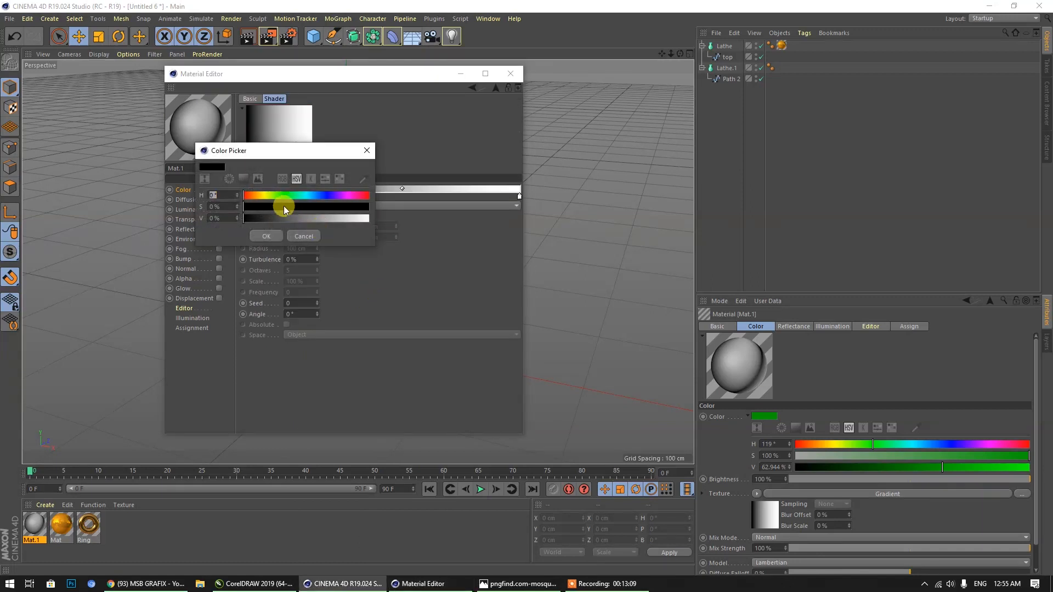
left_click(346, 207)
left_click(344, 218)
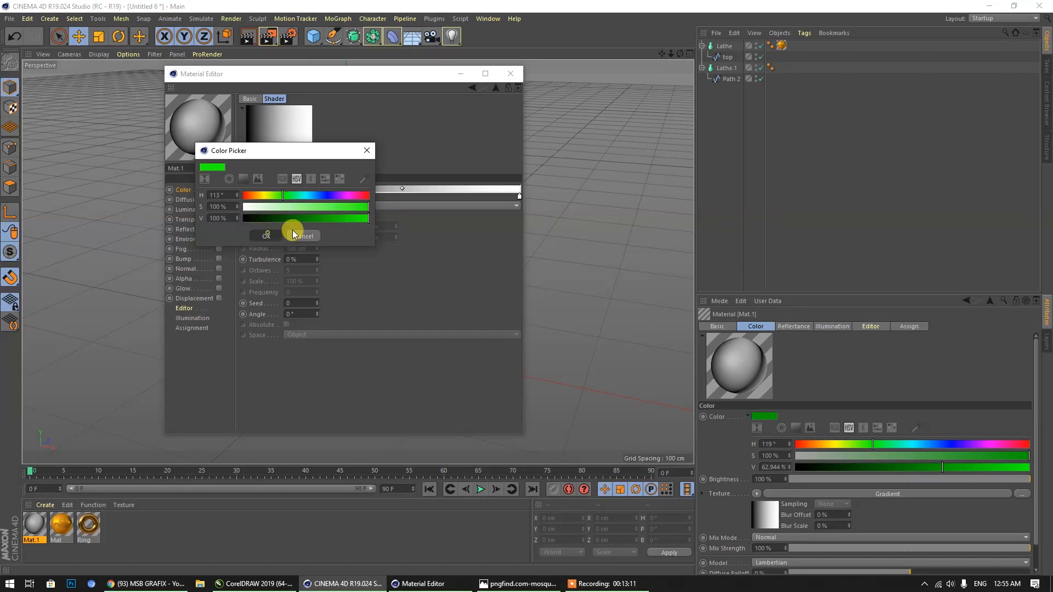
left_click(266, 236)
Set the gradient's ending knot to dark green, HSV 119°, 100%, 44%, and change the gradient type to 2D - V.
double_click(521, 198)
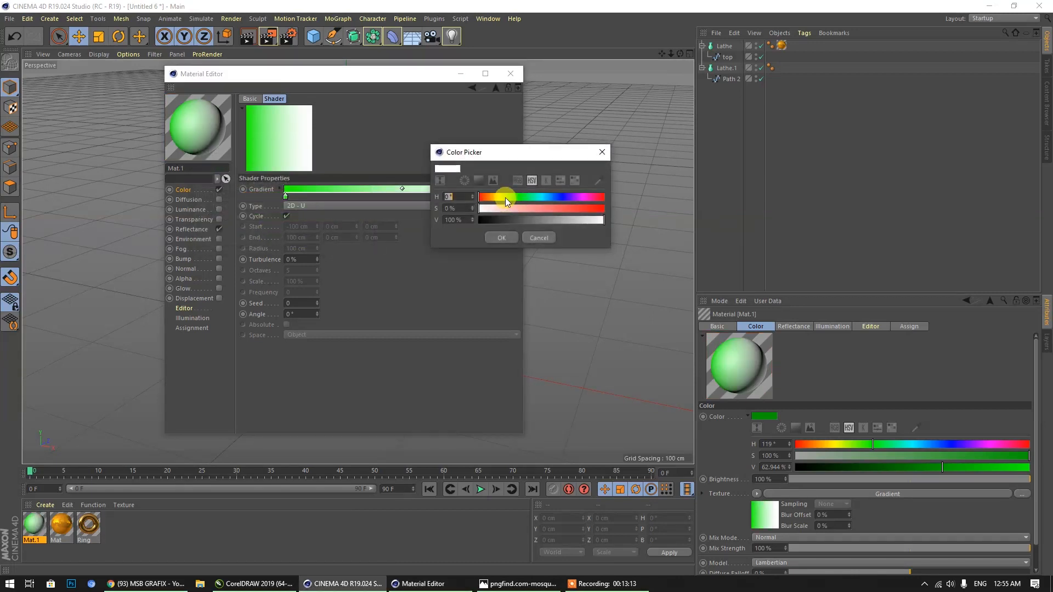
left_click(520, 197)
mouse_move(548, 208)
left_mouse_down()
mouse_move(619, 215)
mouse_move(534, 220)
left_mouse_up()
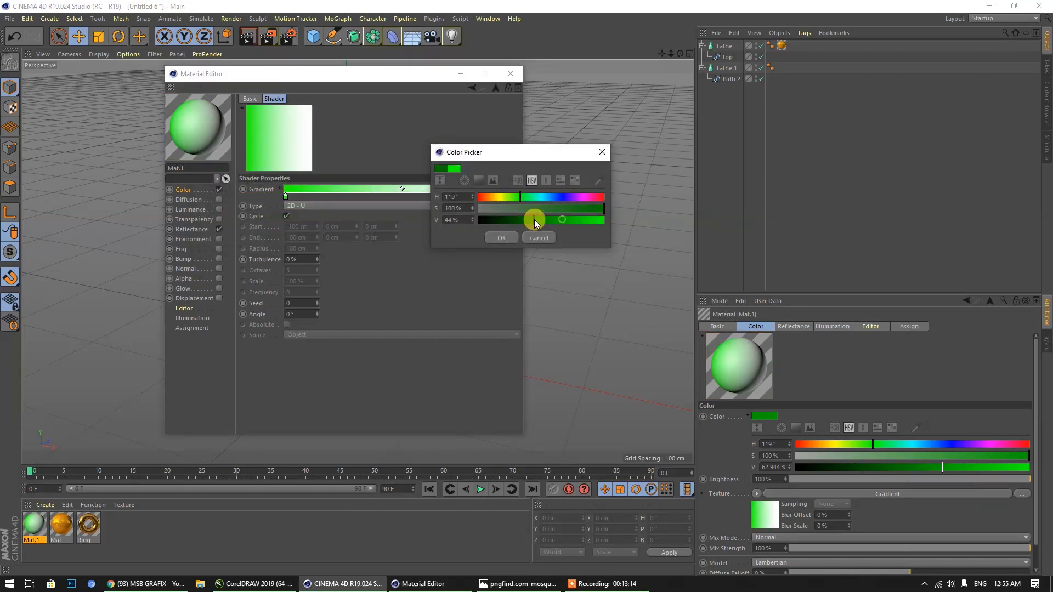
left_click(499, 239)
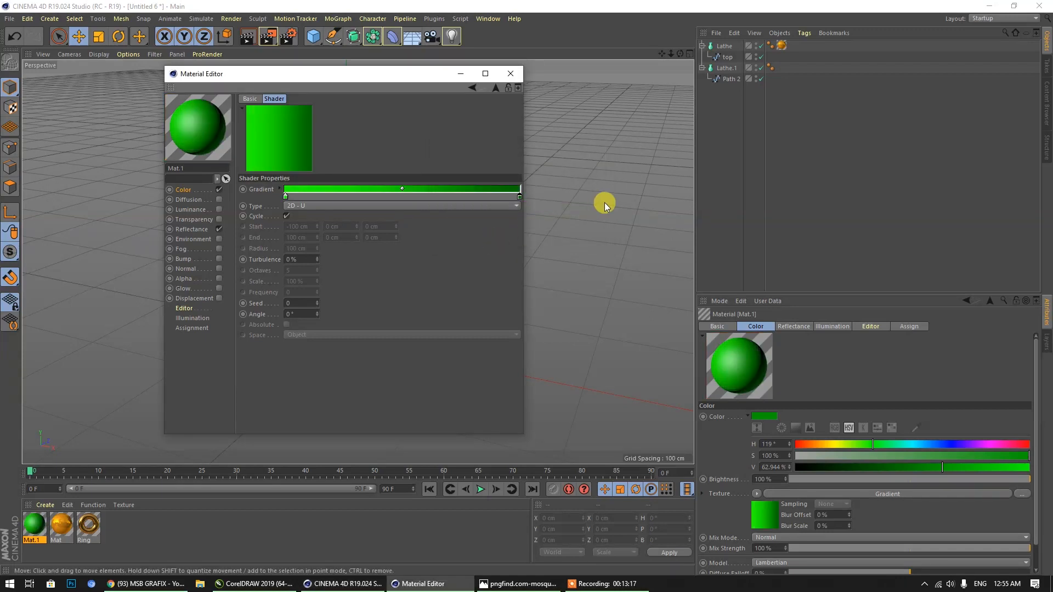
left_click(293, 206)
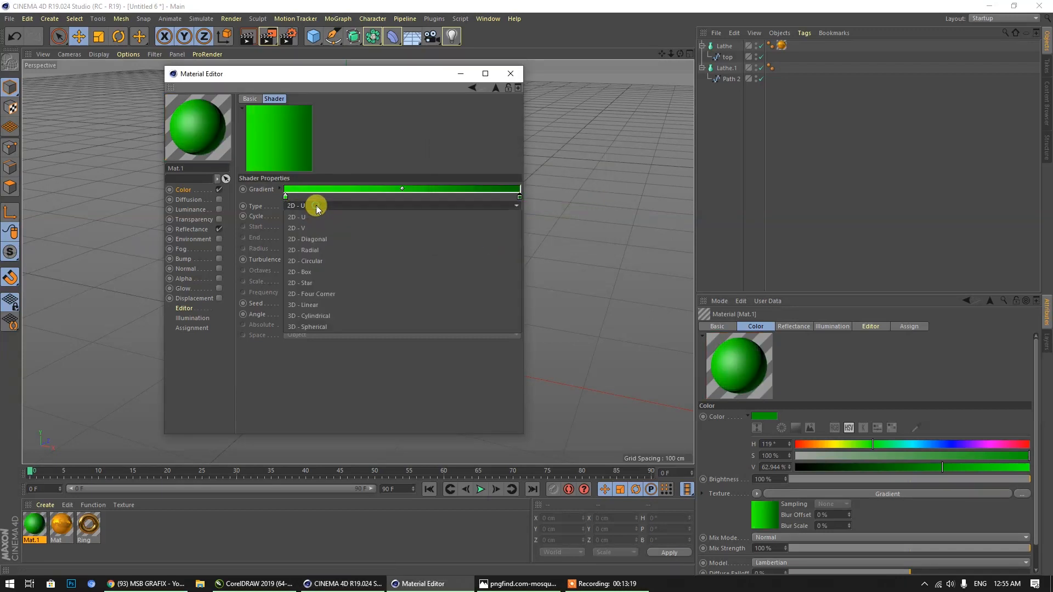
left_click(304, 228)
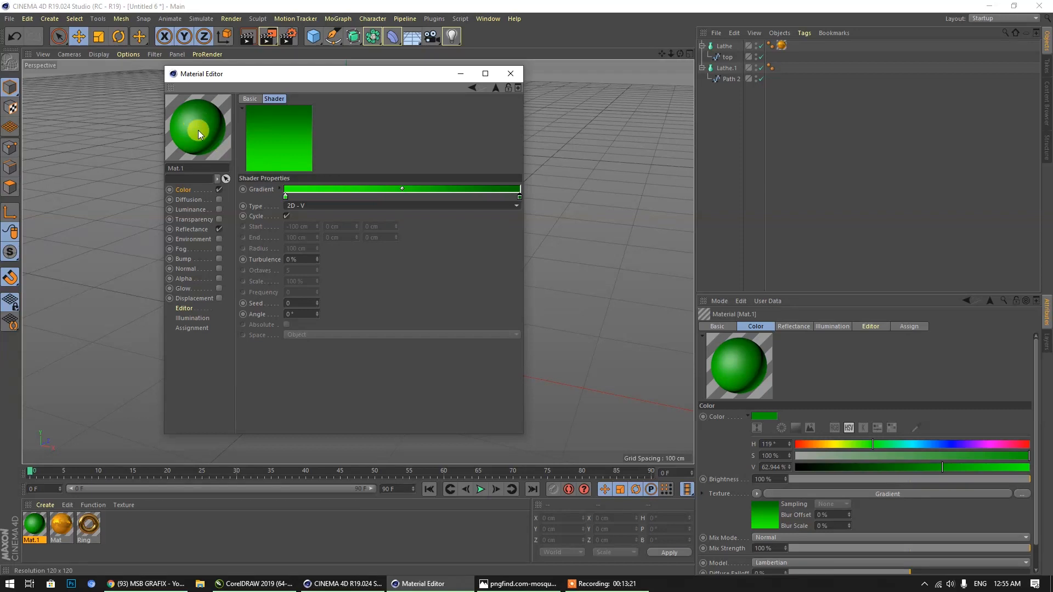
Add a Reflection (Legacy) layer to Mat.1's reflectance channel.
left_click(187, 229)
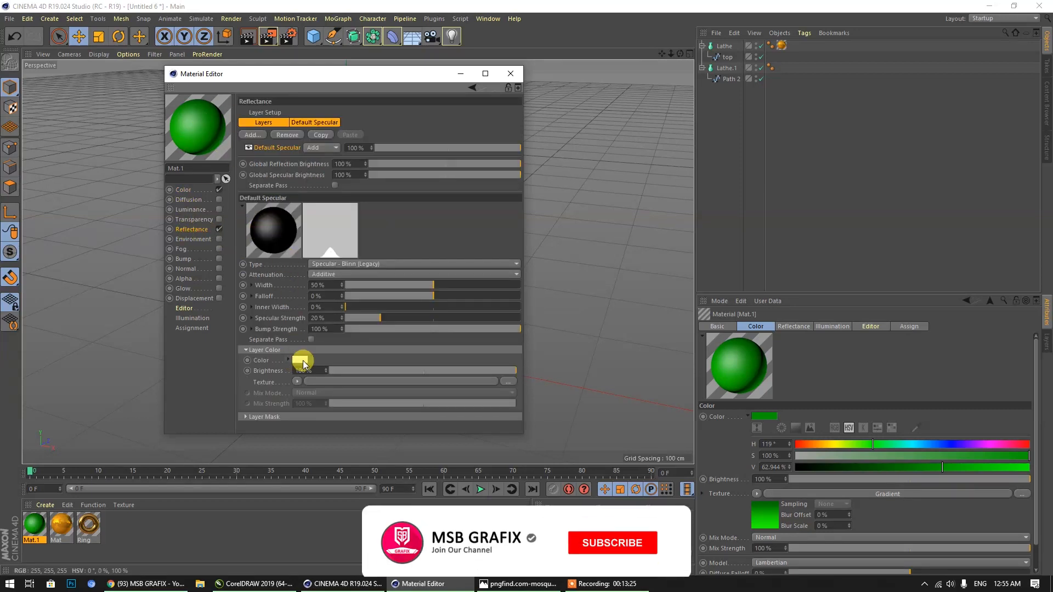
left_click(252, 135)
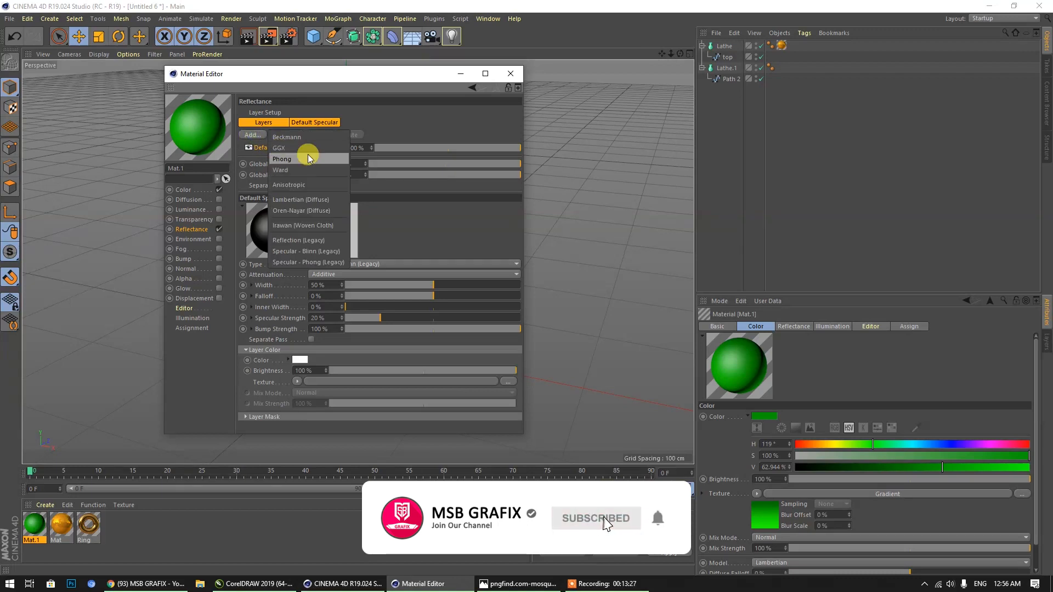
left_click(307, 240)
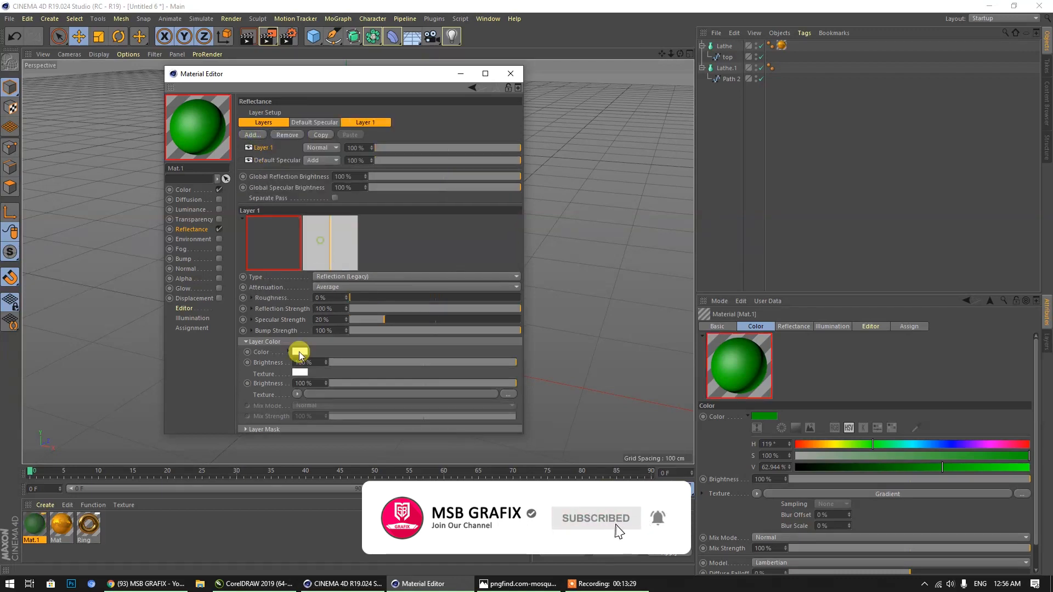
Tint the reflection layer green, HSV 119°, 67%, 100%, lower its brightness to 21%, and close the material editor.
left_click(299, 352)
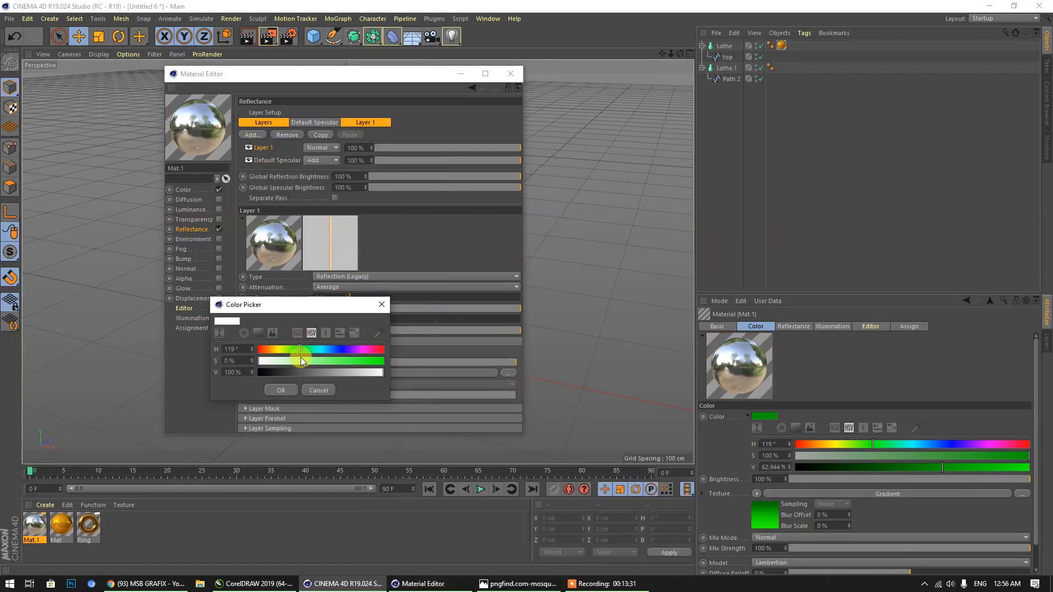
left_click(341, 360)
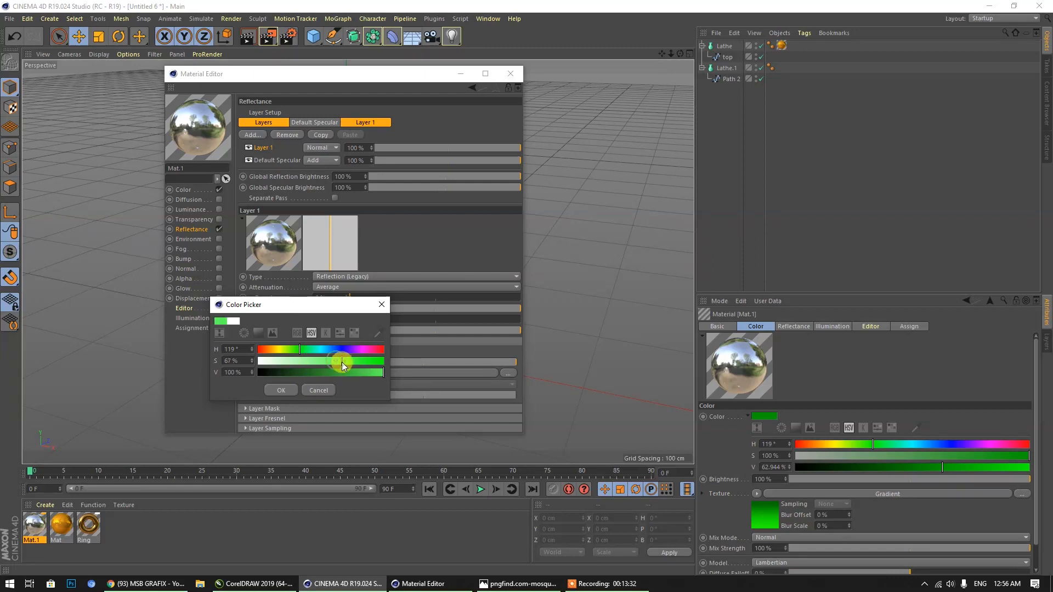
left_click(309, 391)
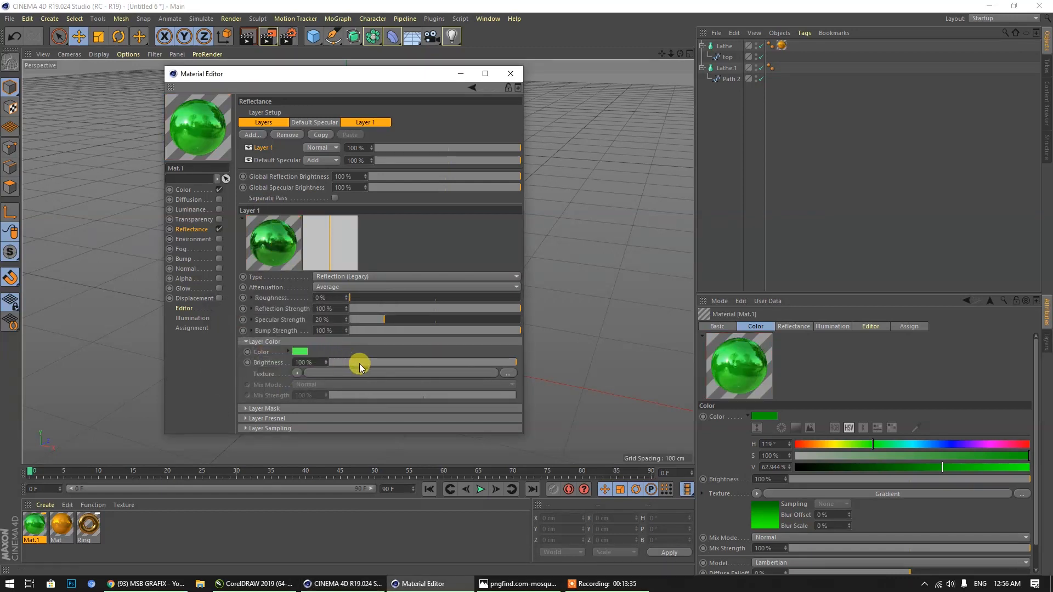
left_click_drag(413, 363, 369, 364)
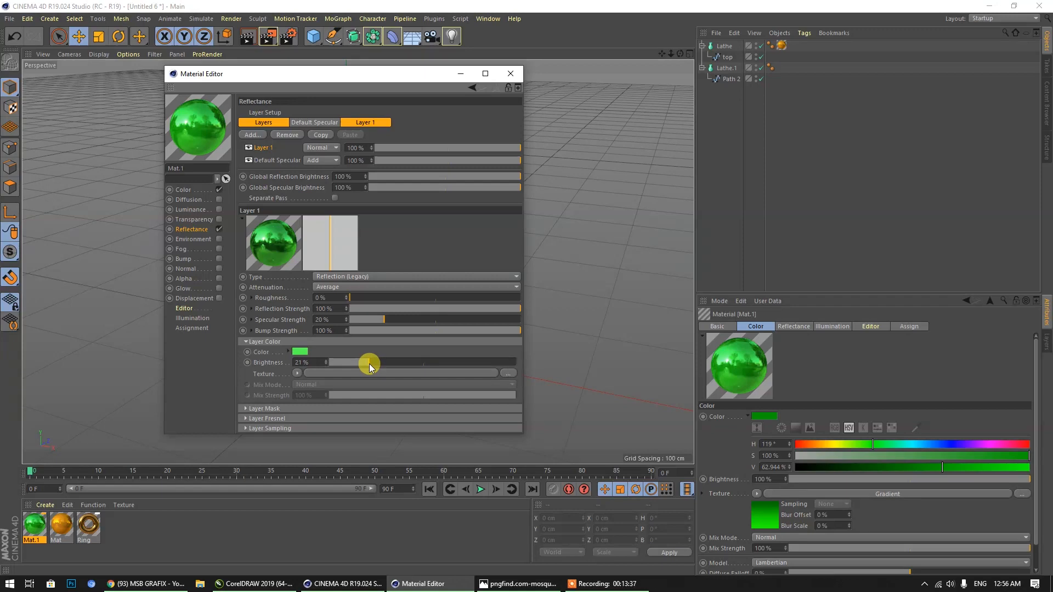
left_click(511, 74)
left_click(199, 518)
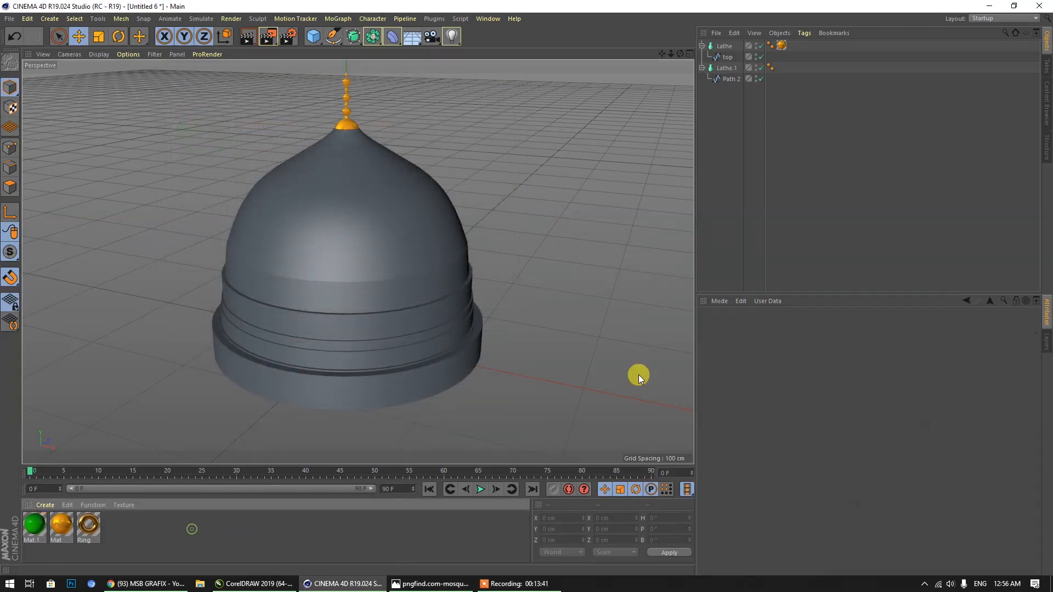
Collapse the dome's Lathe.1 object and rename it madina.
left_click(364, 216)
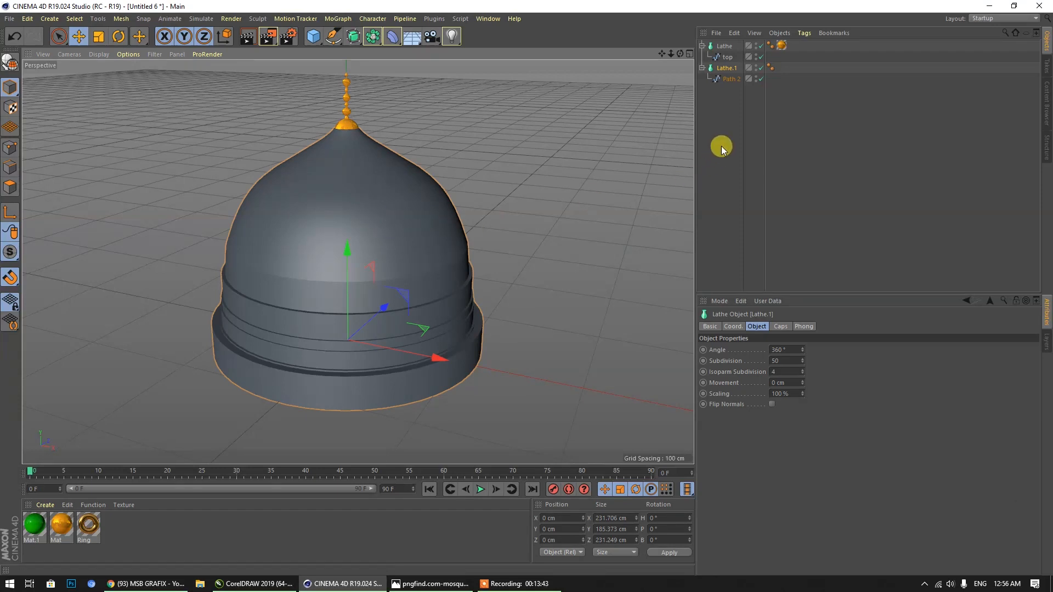
left_click(701, 67)
left_click(720, 69)
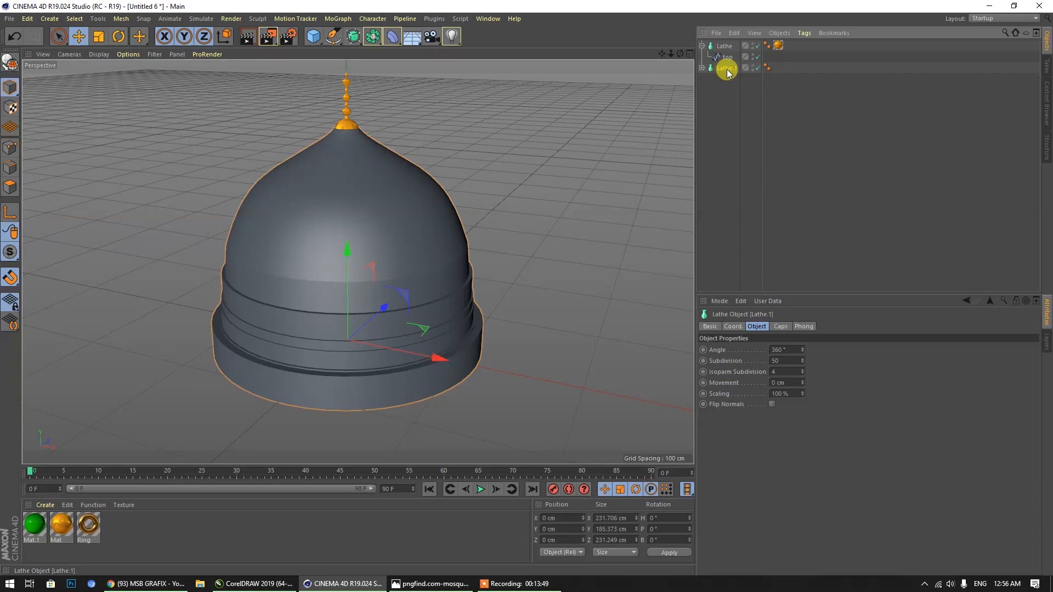
double_click(726, 68)
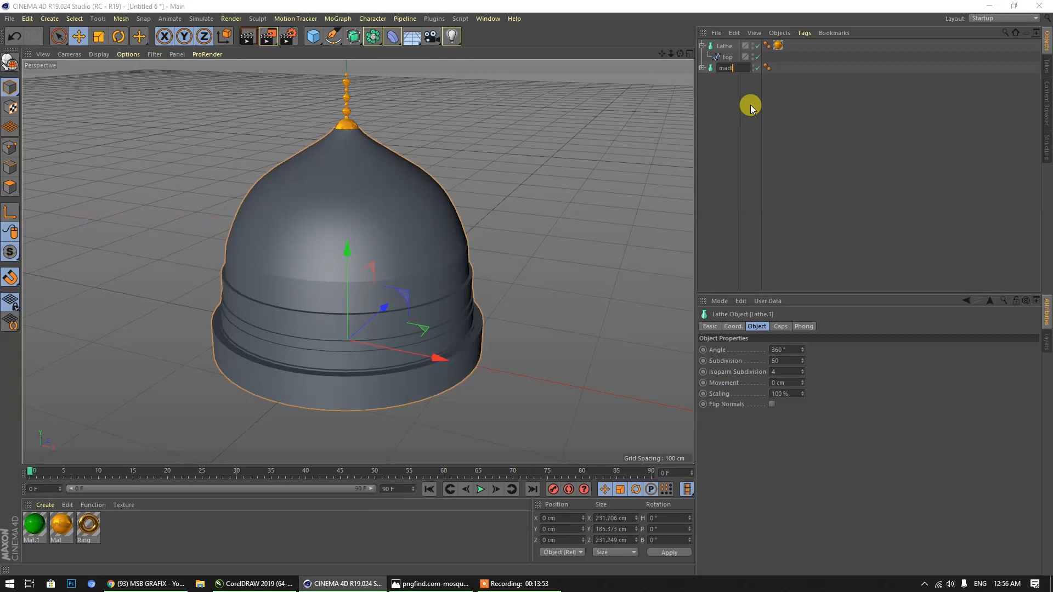
key("Return")
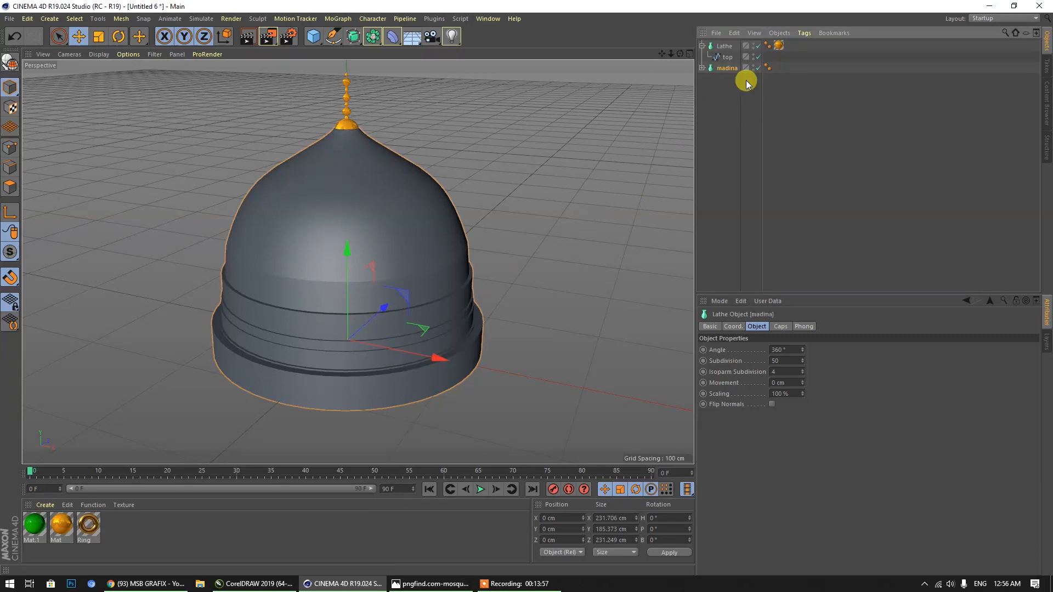
Duplicate the madina lathe and convert the copy to an editable polygon object.
left_click_drag(727, 89, 727, 95, "ctrl")
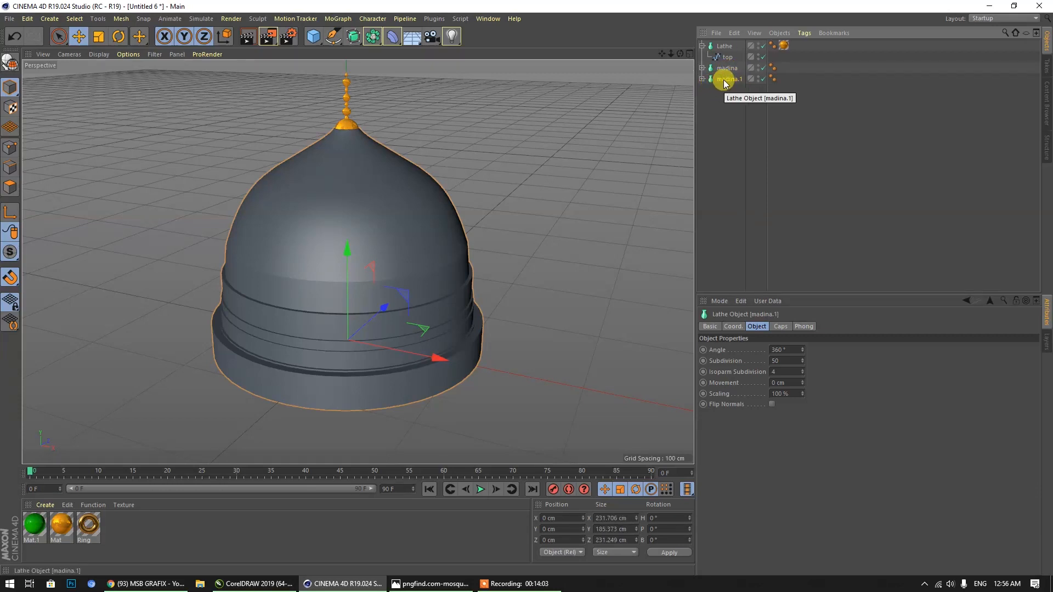
key("c")
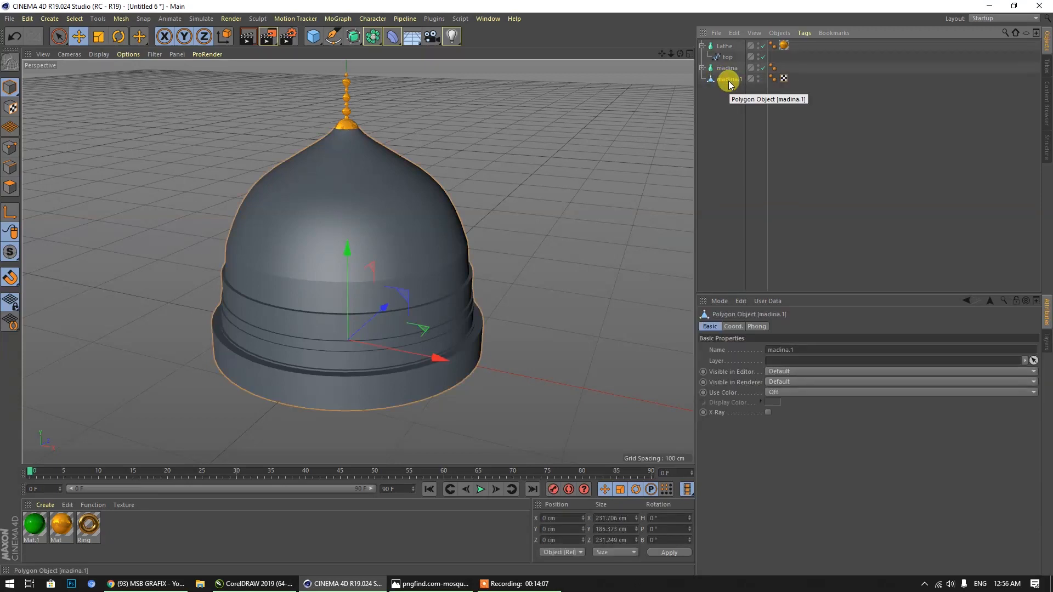
Add an Atom Array object and make the polygon dome copy madina.1 its child.
left_click(353, 38)
left_click_drag(352, 38, 500, 57)
left_click(371, 21)
left_click(378, 1)
left_click_drag(732, 46, 743, 80)
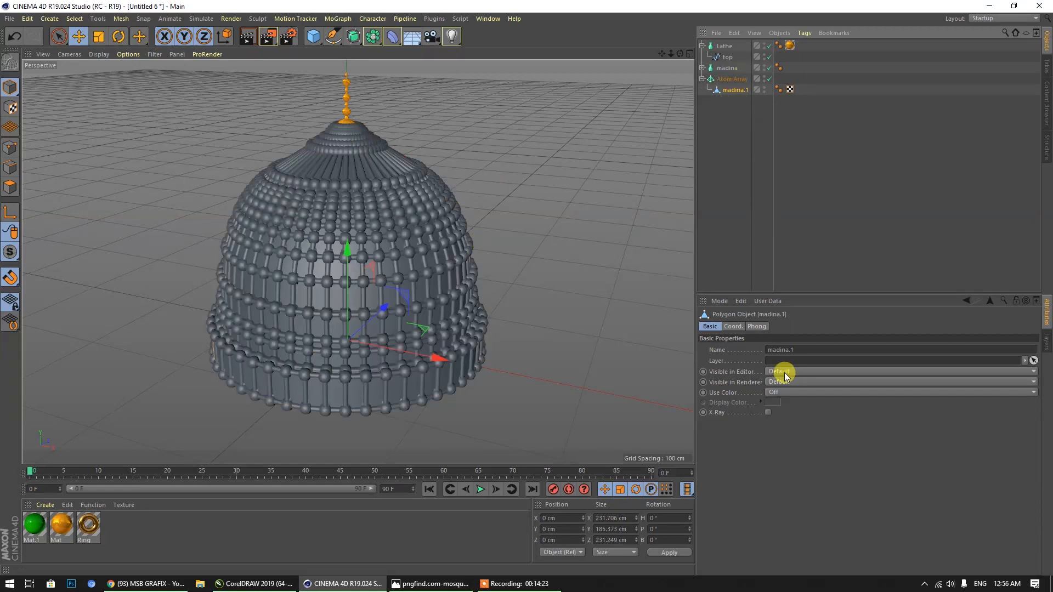
Set the Atom Array's cylinder radius and sphere radius to 0.5 cm each.
left_click(730, 79)
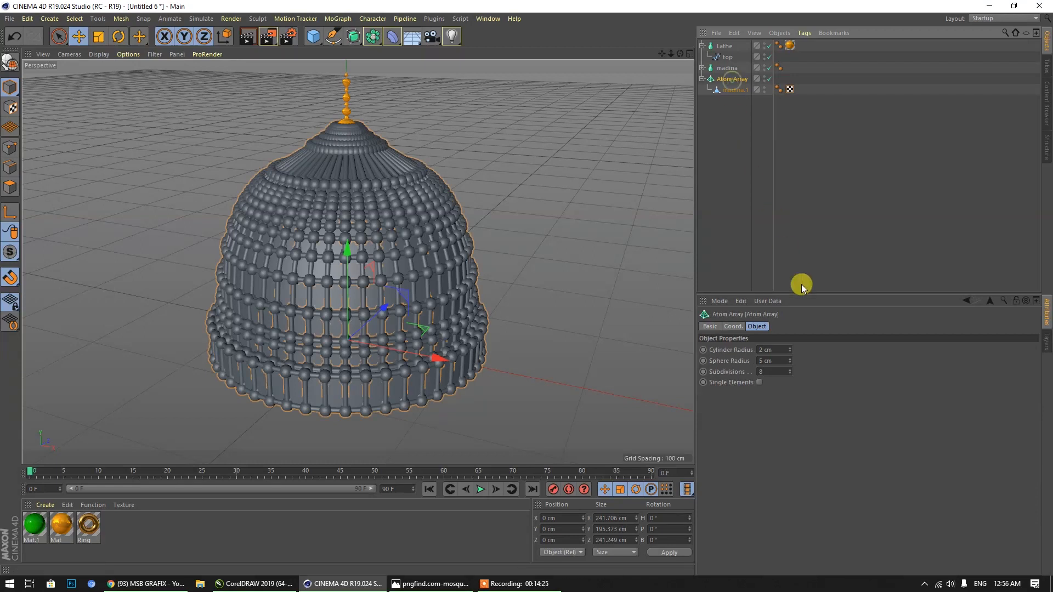
left_click(774, 350)
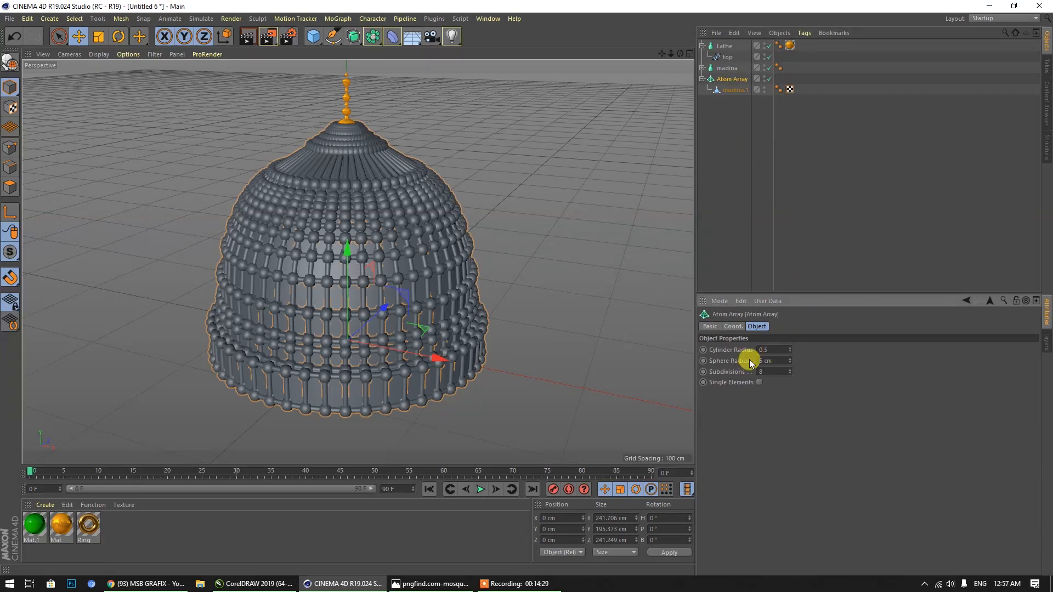
key("Tab")
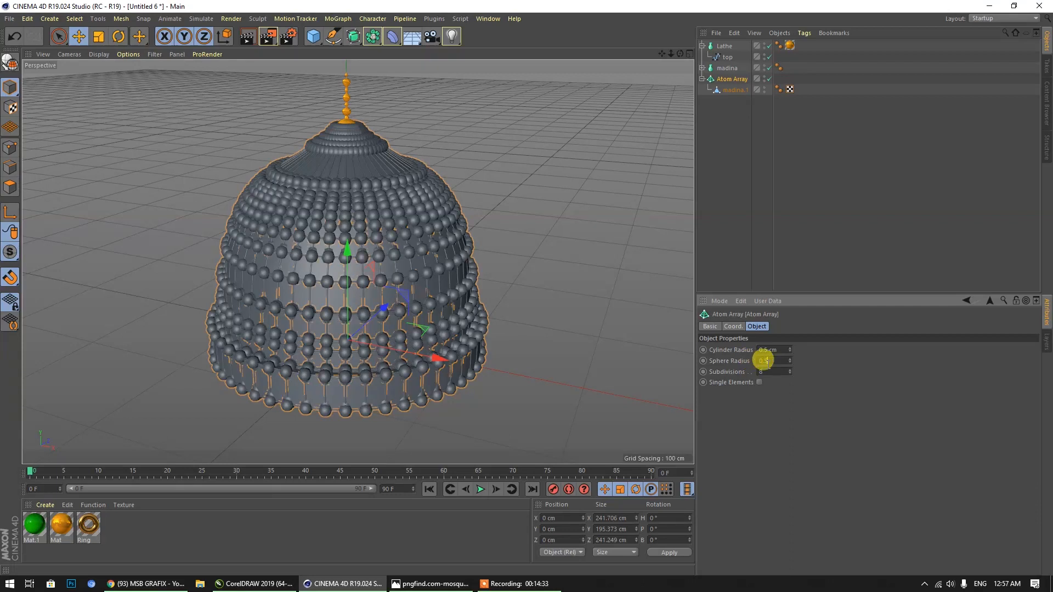
left_click(297, 306)
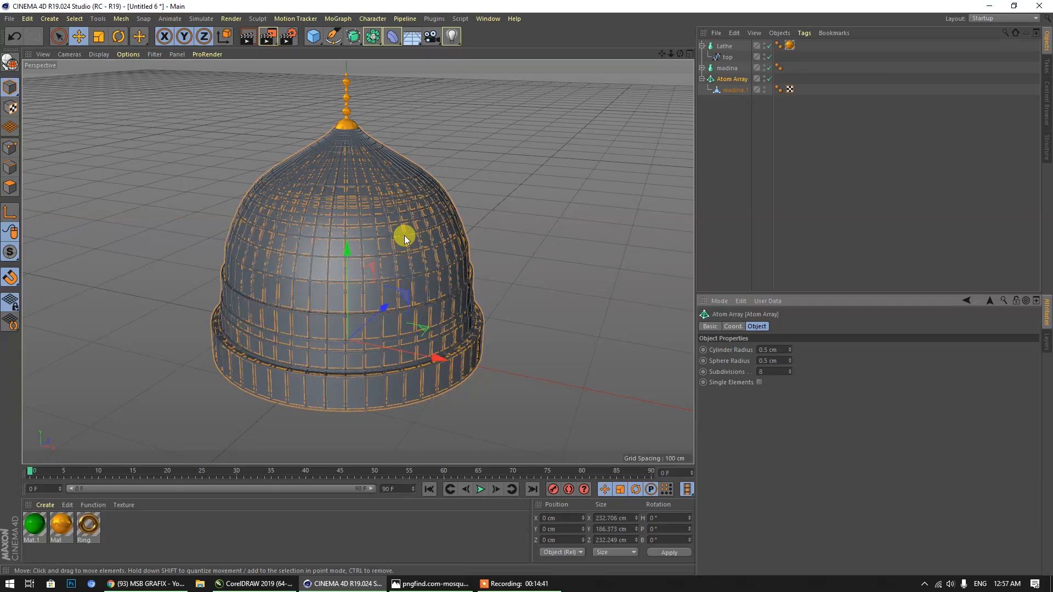
Duplicate the green Mat.1 material and darken the copy's base color to about 34% value.
left_click(188, 533)
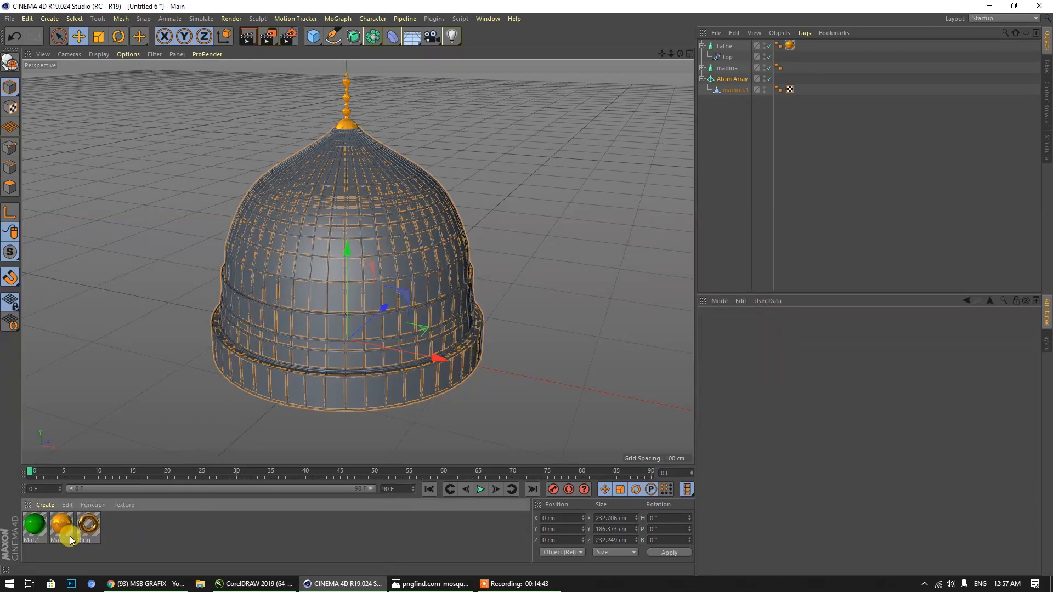
left_click_drag(35, 528, 176, 553, "ctrl")
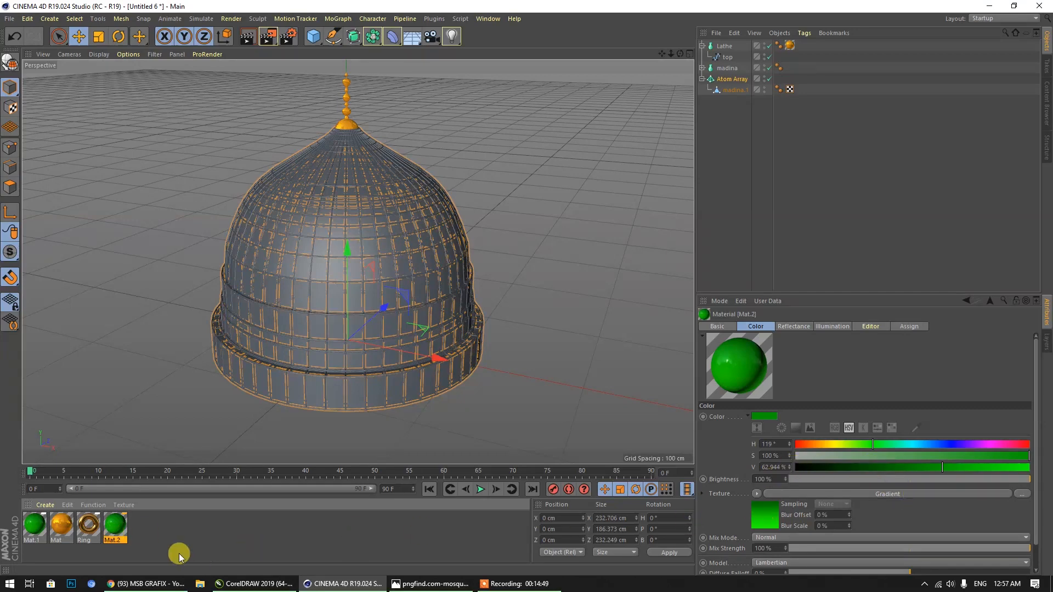
double_click(120, 527)
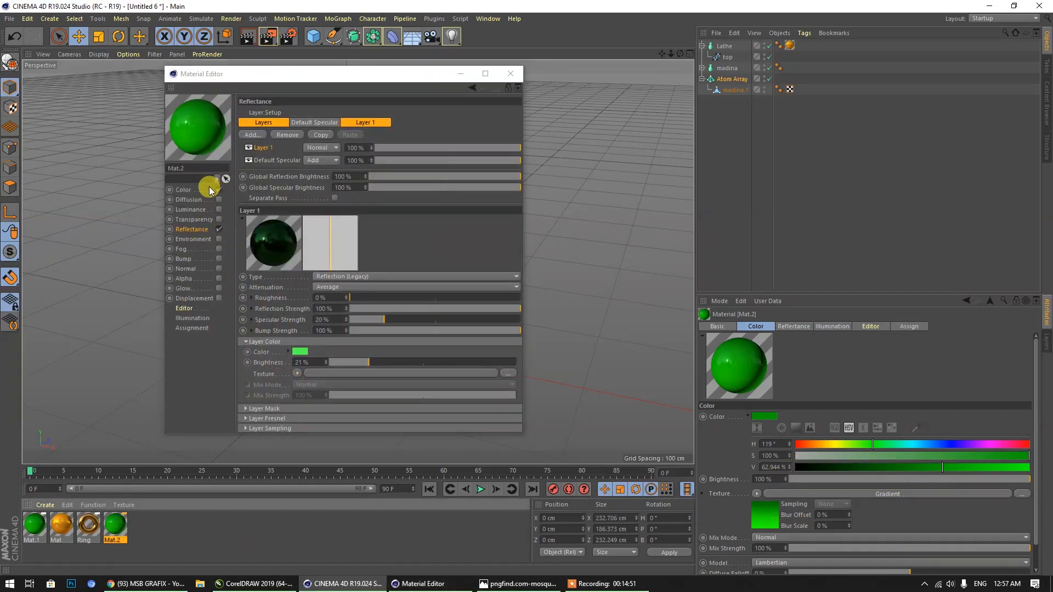
left_click(185, 189)
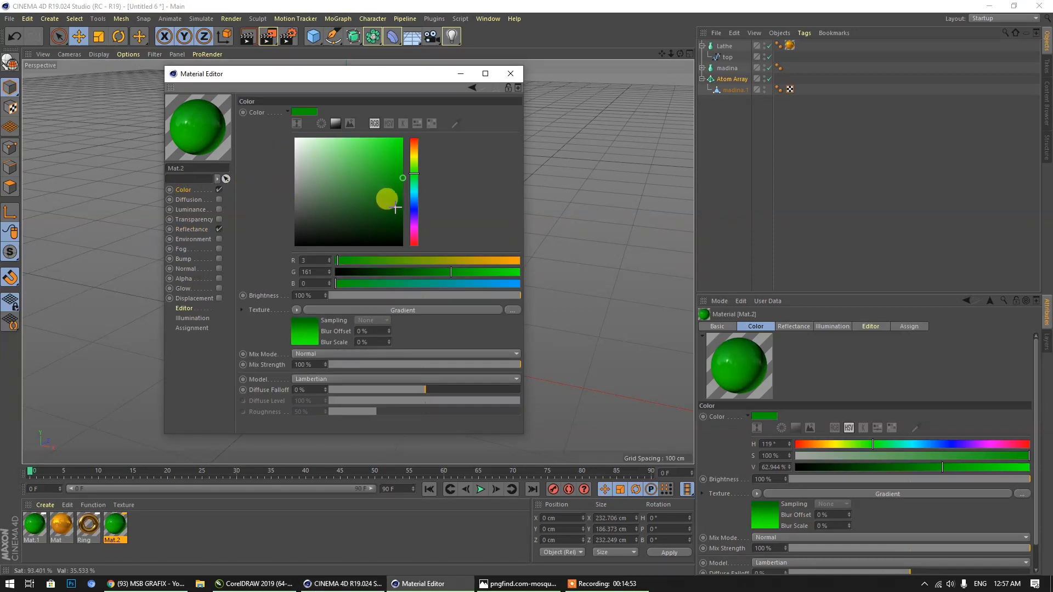
left_click_drag(388, 199, 402, 209)
Open Mat.2's Gradient shader and darken its starting knot to HSV 113°, 100%, 67%.
left_click(309, 333)
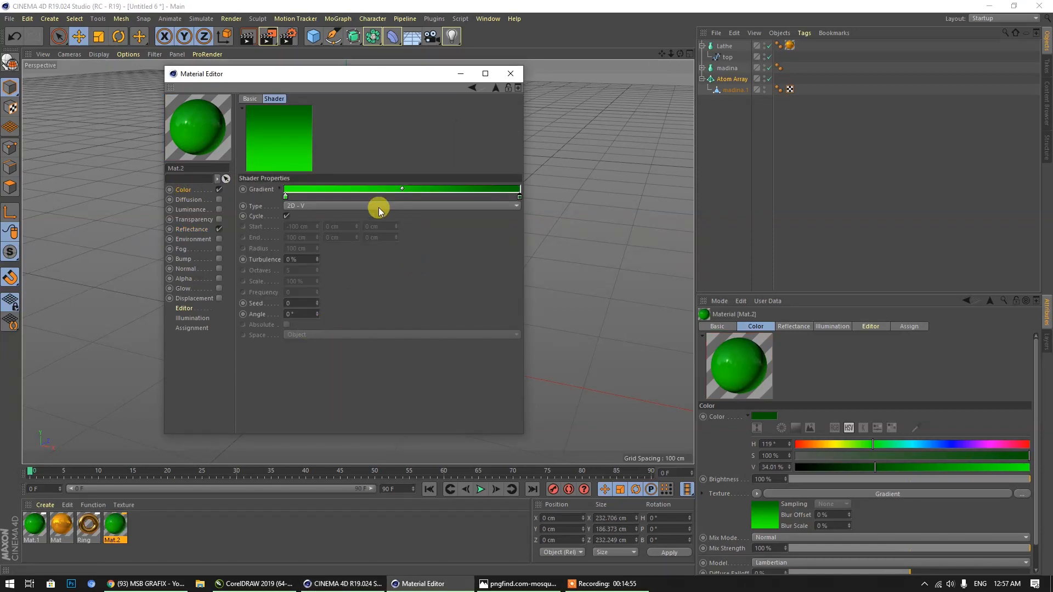
double_click(285, 196)
left_click_drag(328, 218, 317, 218)
left_click(266, 235)
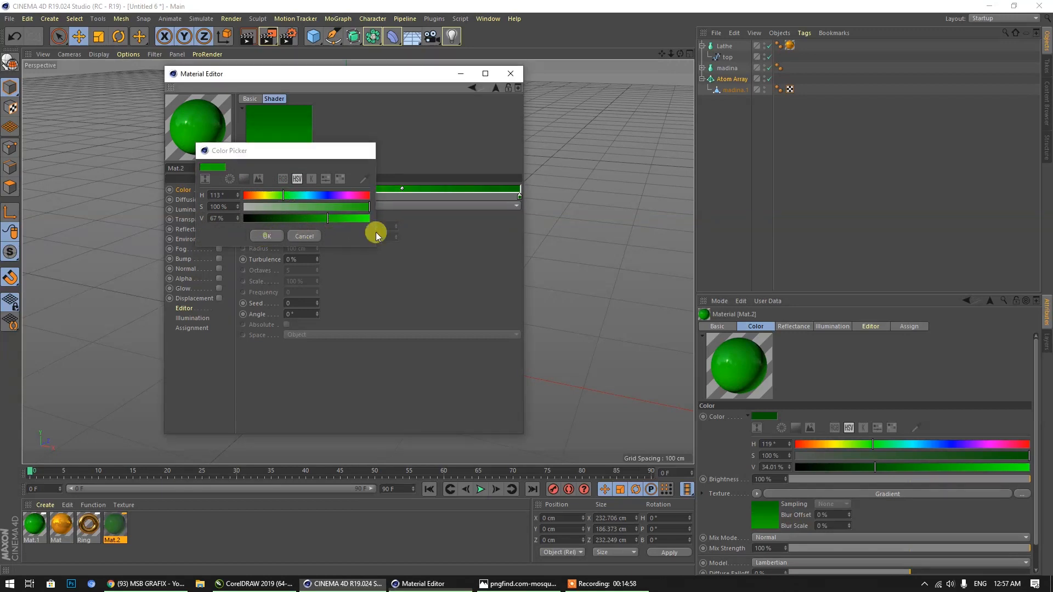
Darken the ending knot of Mat.2's gradient to HSV 119°, 100%, 28%.
double_click(520, 196)
left_click_drag(524, 218, 518, 219)
left_click(501, 236)
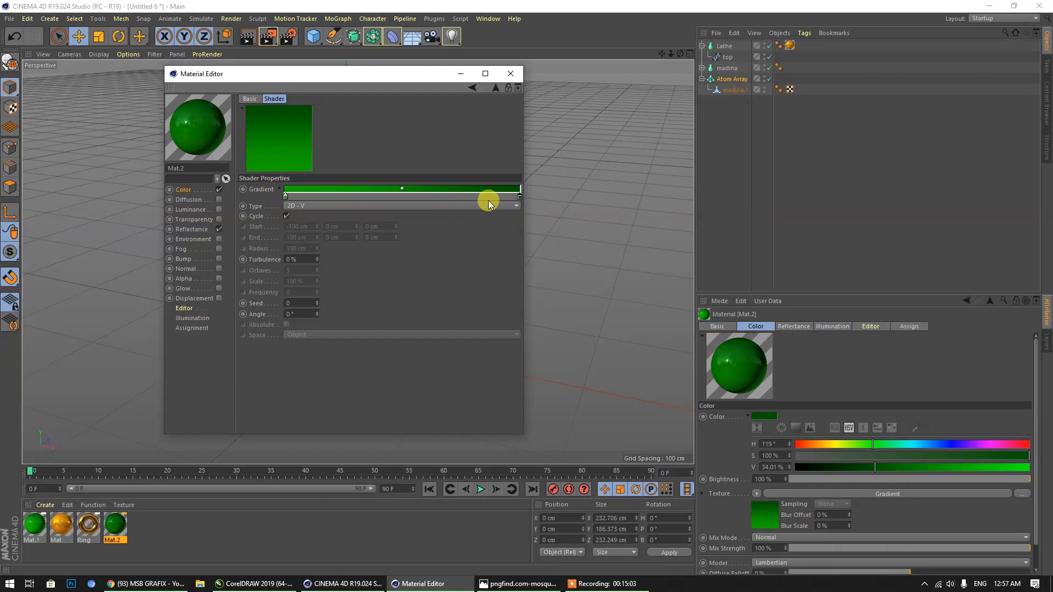
double_click(519, 198)
left_click_drag(525, 220, 511, 220)
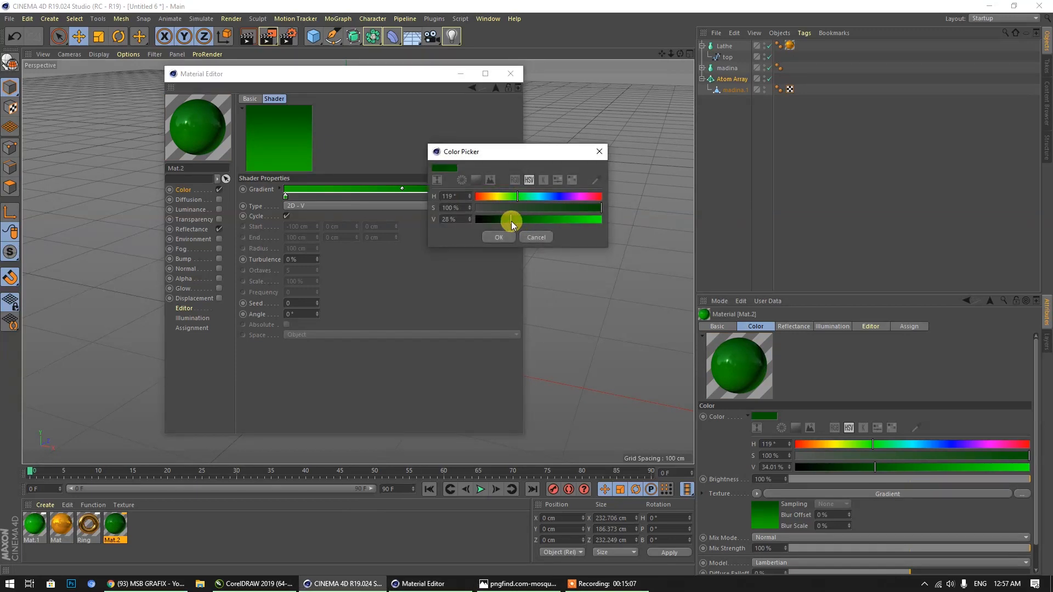
left_click(501, 237)
Try changing the turbulence of Mat.2's gradient and reset it to 0%.
left_click_drag(317, 260, 231, 271)
type("0")
key("Return")
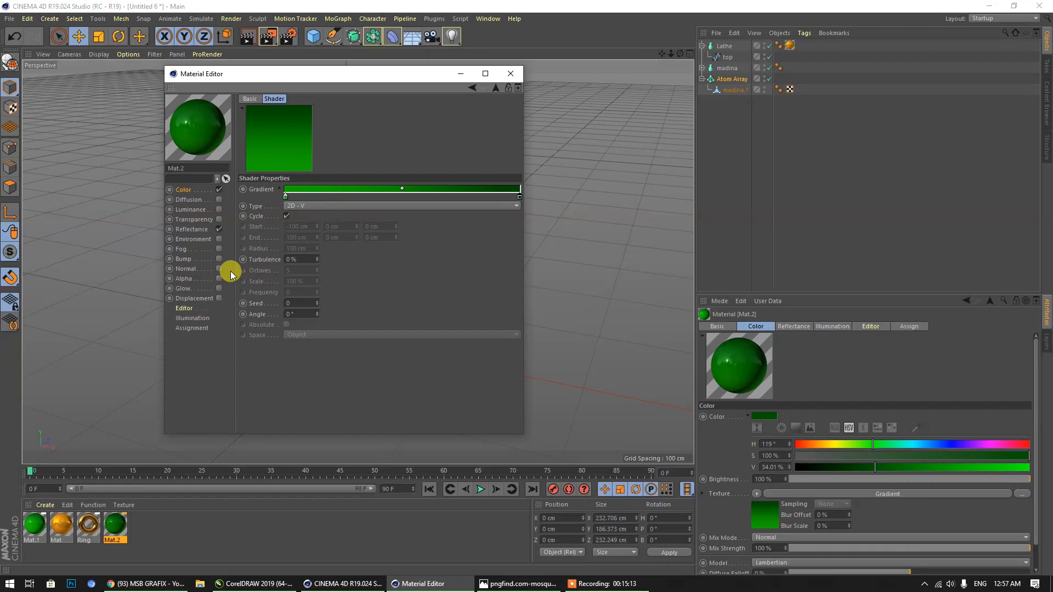
View Mat.2's reflectance settings, close its editor, and move Mat.1 directly before Mat.2 in the material list.
left_click(192, 229)
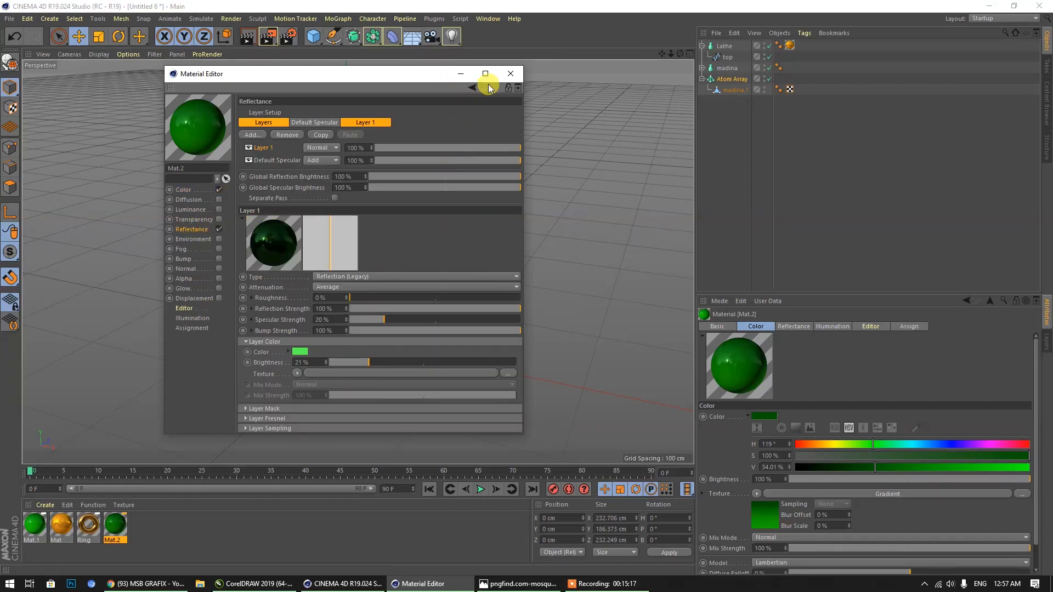
left_click(510, 74)
left_click(189, 540)
left_click_drag(34, 525, 99, 522)
left_click(155, 538)
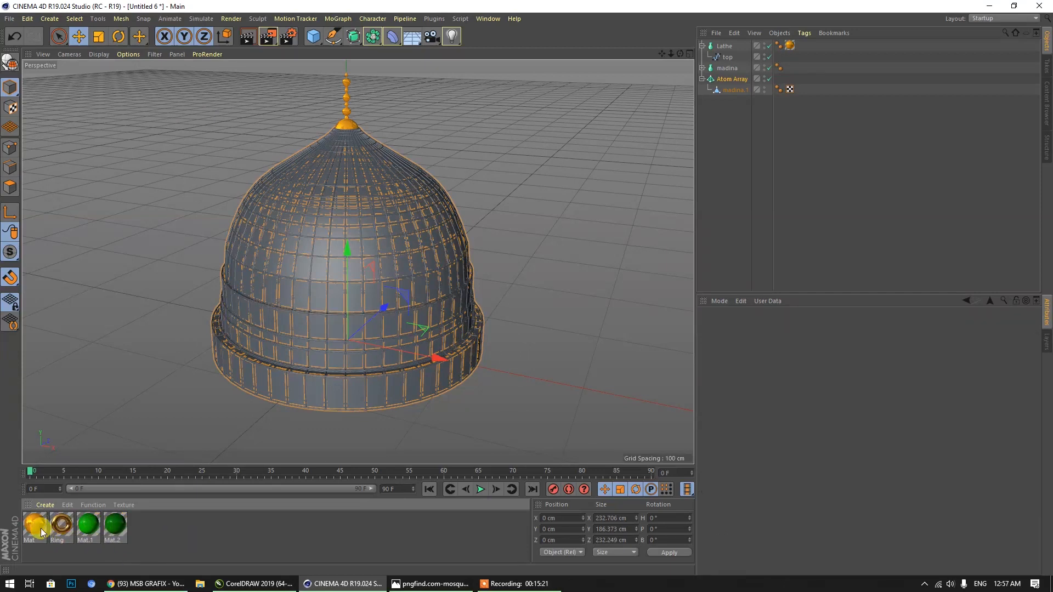
Delete the Ring material from the scene.
left_click(41, 528)
left_click(63, 527)
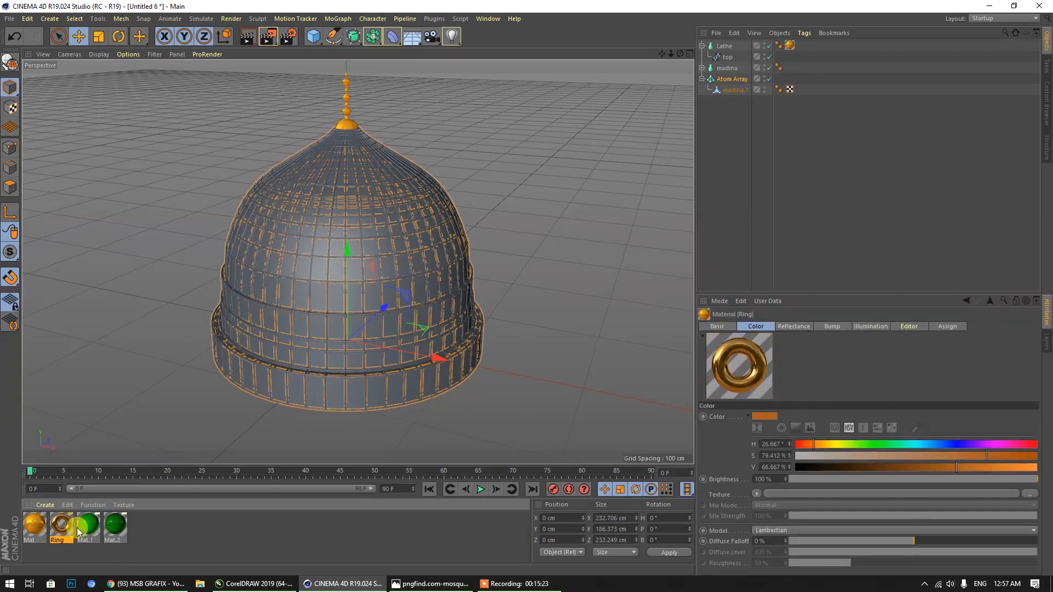
key("Delete")
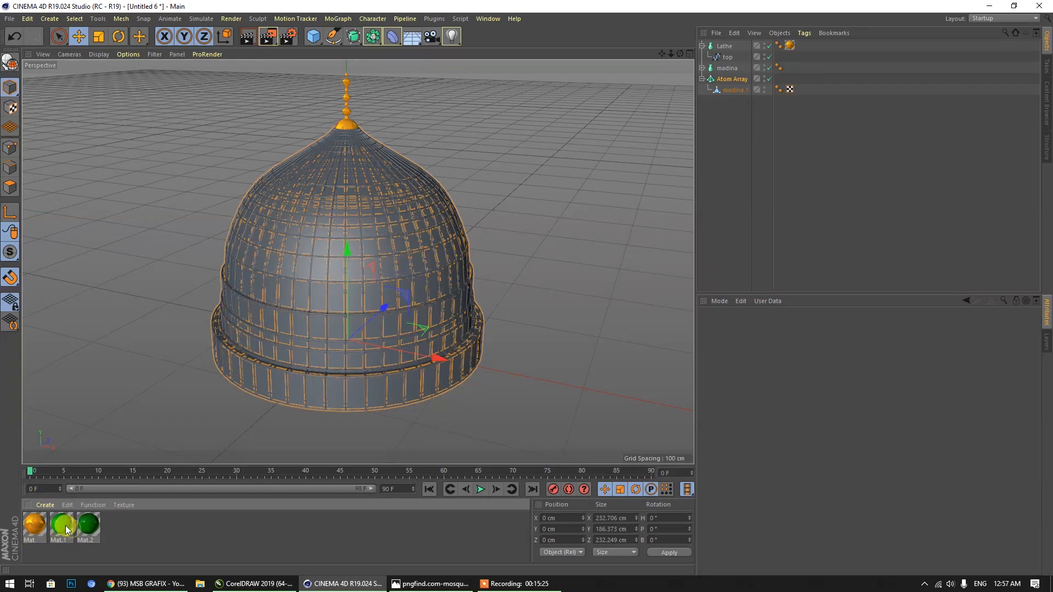
Try applying Mat.1 to the madina lathe and Mat.2 to the Atom Array.
left_click_drag(64, 525, 727, 73)
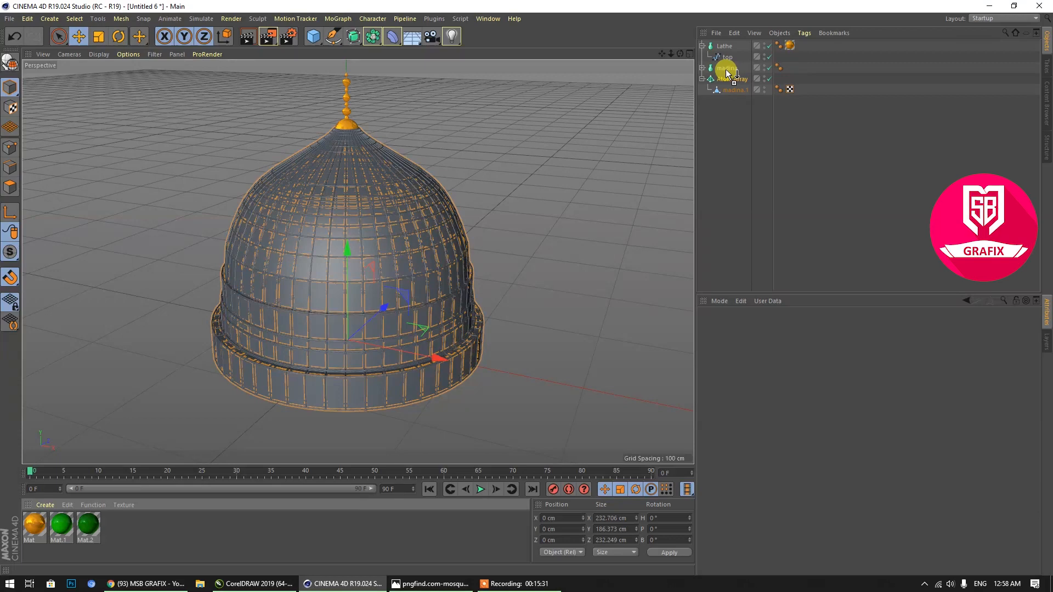
left_click_drag(728, 74, 727, 70)
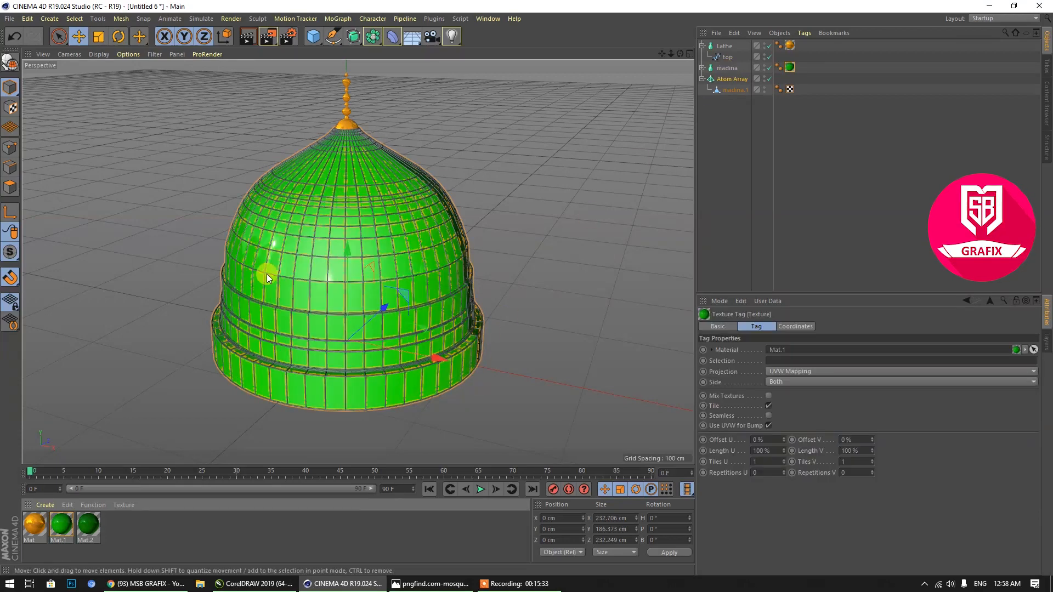
left_click_drag(90, 525, 736, 80)
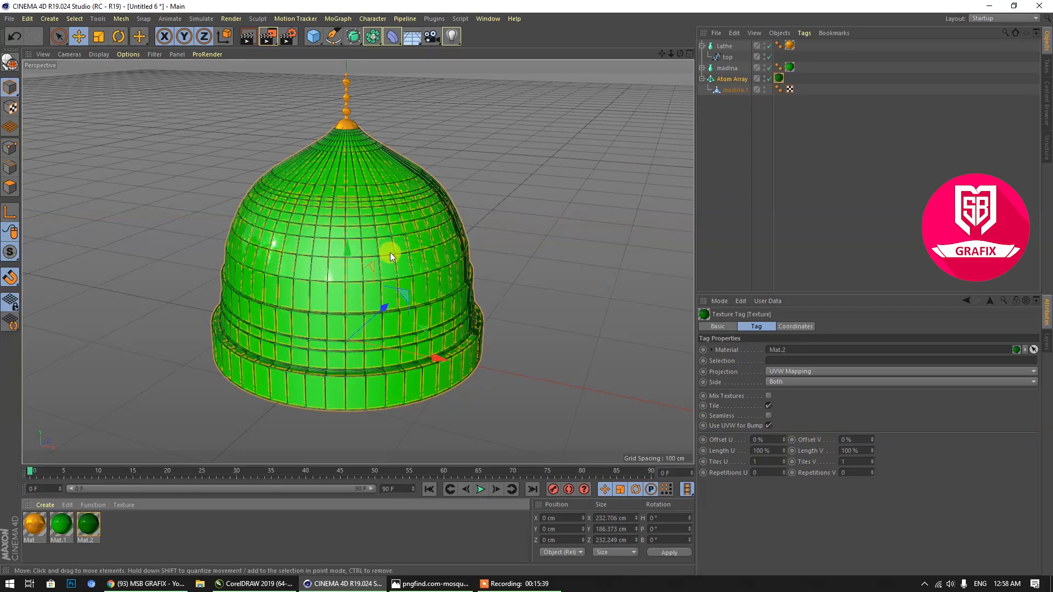
Swap the dome materials, assigning Mat.2 to madina's texture tag and Mat.1 to the Atom Array's texture tag.
left_click_drag(97, 521, 793, 65)
left_click_drag(70, 529, 778, 80)
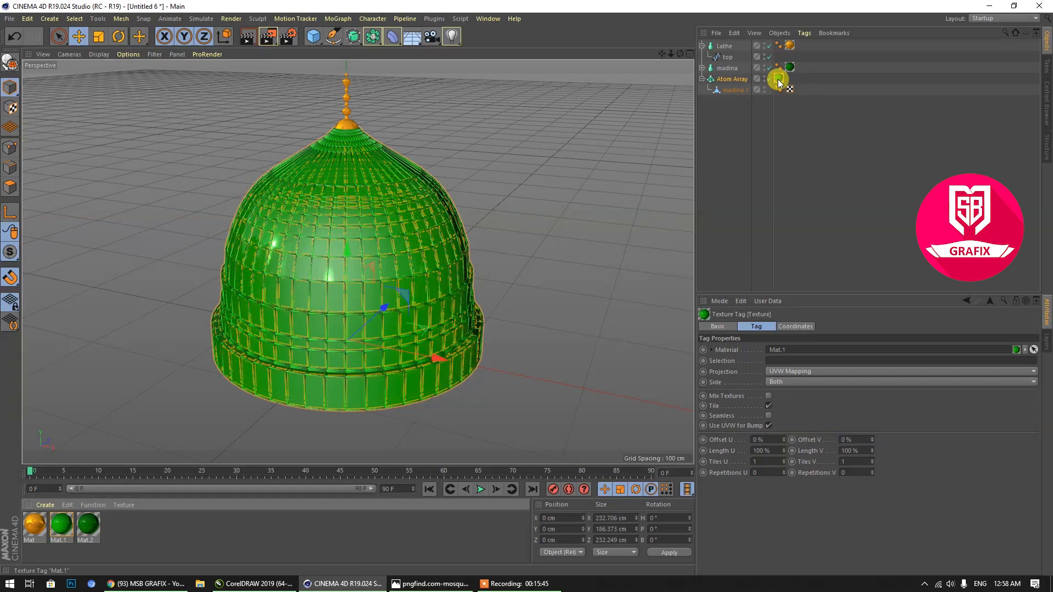
left_click(389, 525)
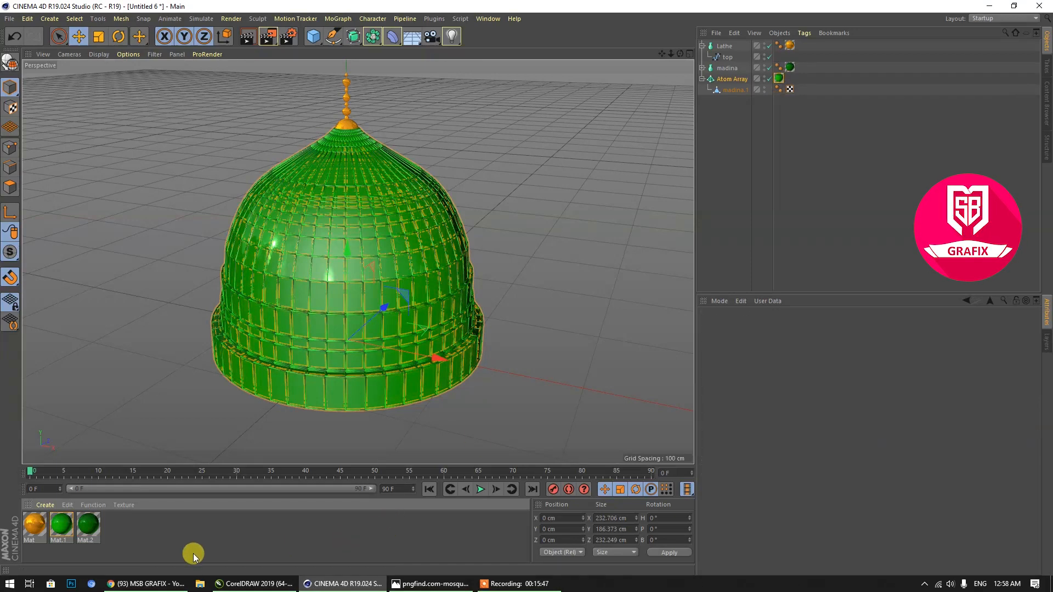
Open Mat.1 for editing and clear the Gradient texture from its color channel.
double_click(63, 526)
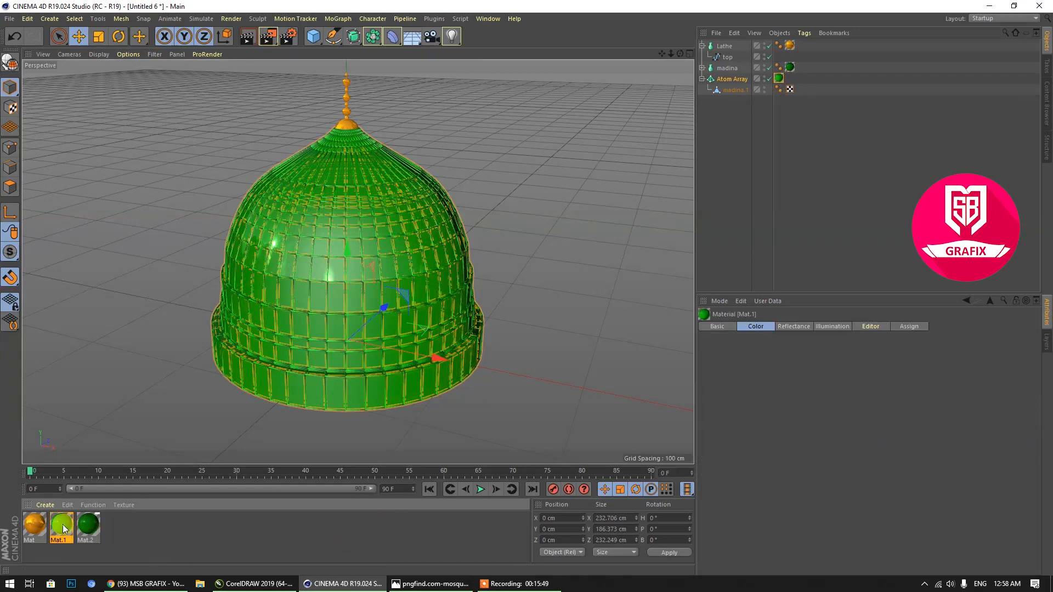
left_click(186, 190)
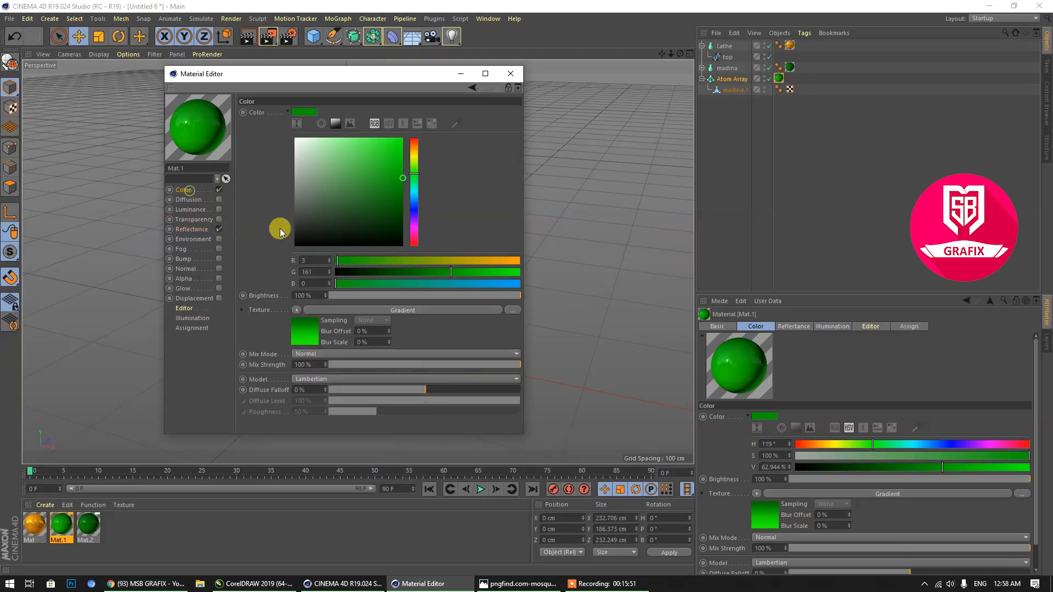
left_click(298, 310)
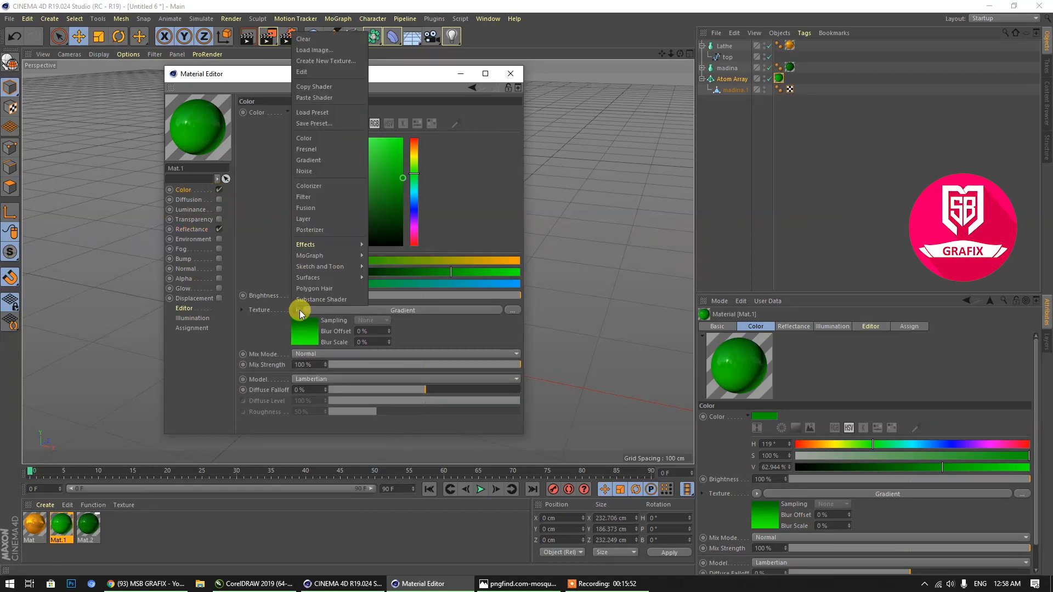
left_click(307, 38)
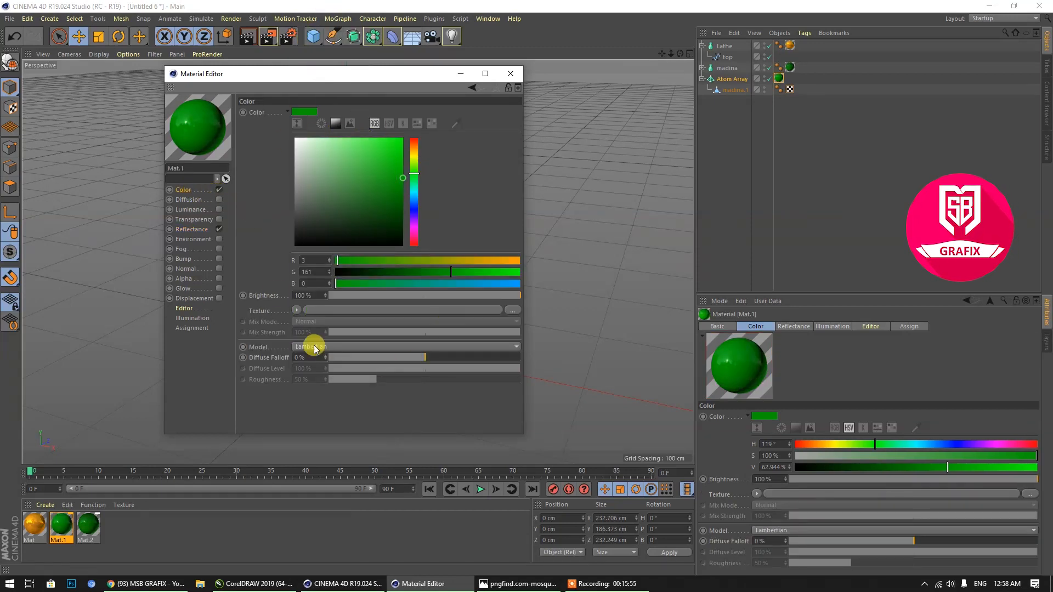
left_click(351, 124)
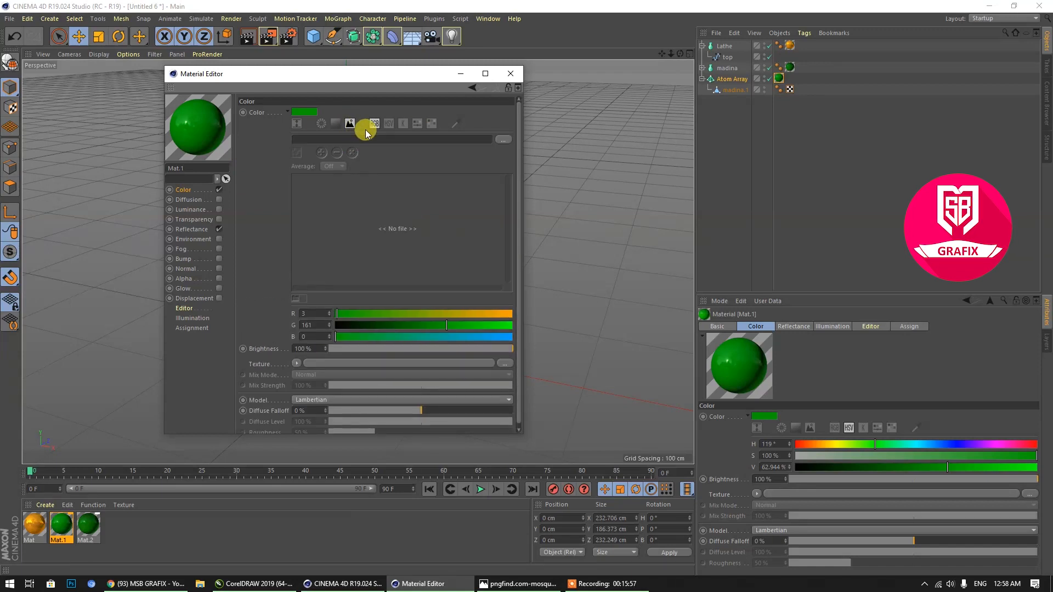
left_click(321, 123)
left_click(302, 124)
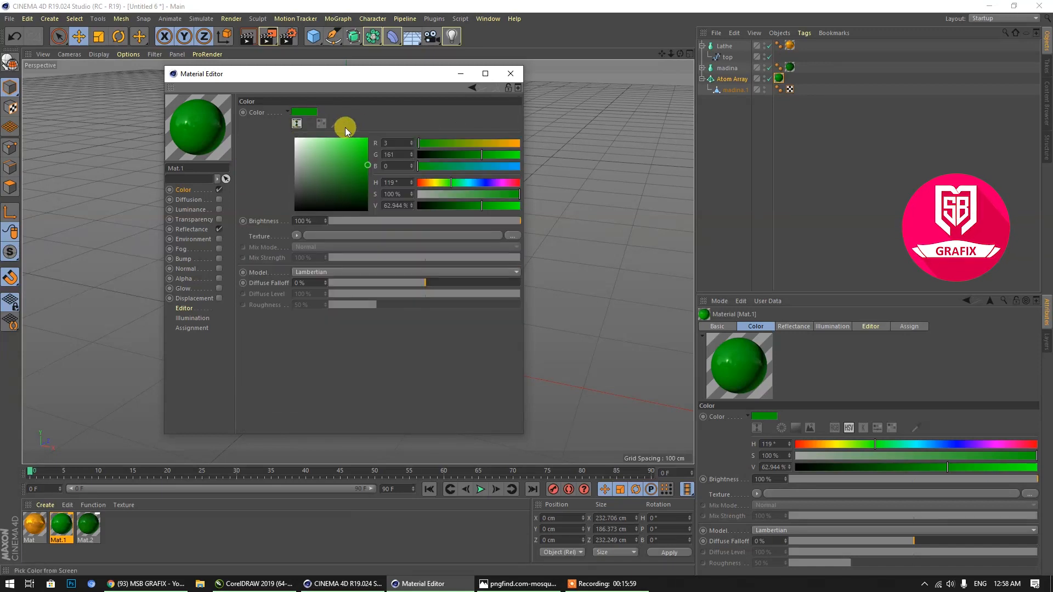
left_click(319, 123)
left_click(298, 124)
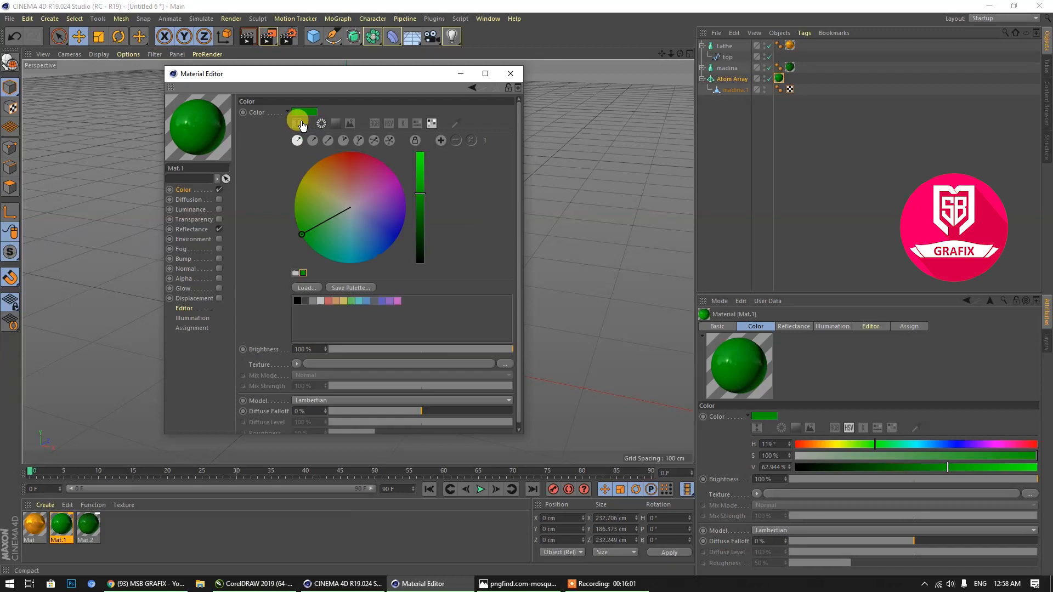
left_click(374, 124)
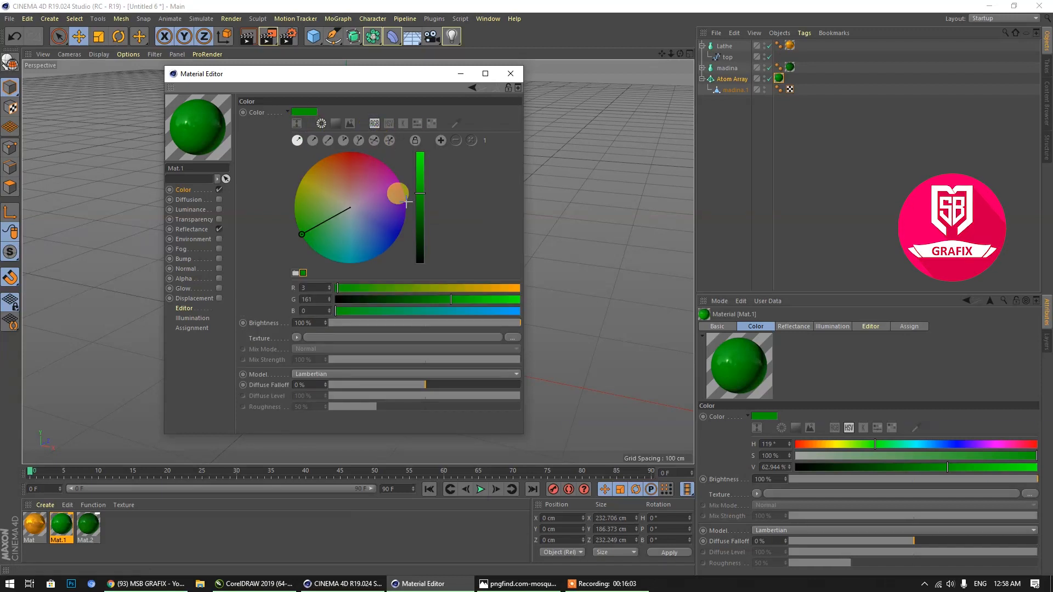
left_click(348, 124)
left_click(335, 123)
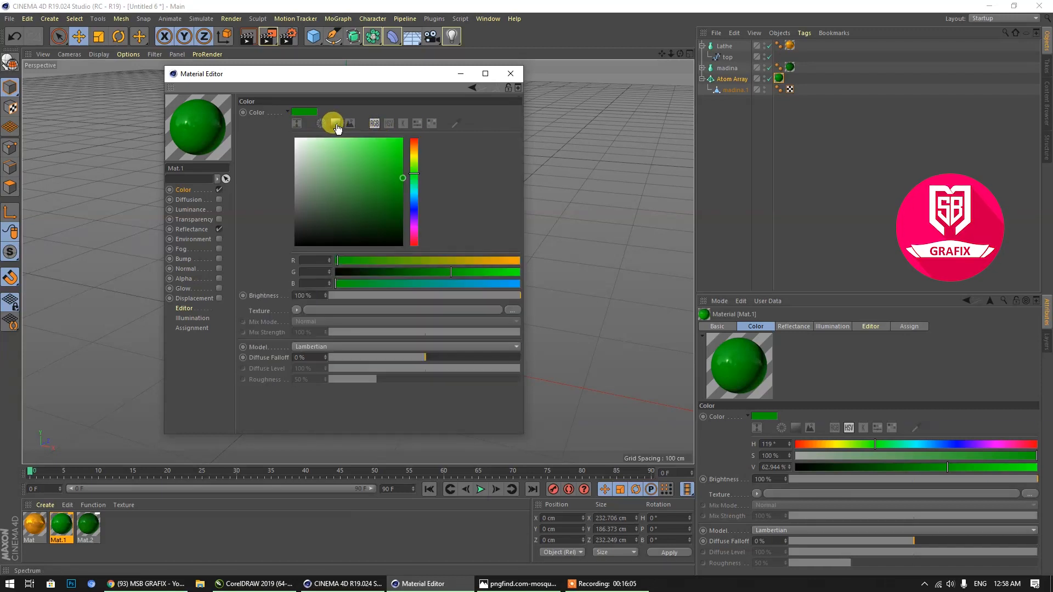
left_click(322, 123)
left_click(388, 124)
left_click(402, 124)
left_click(431, 124)
left_click(318, 125)
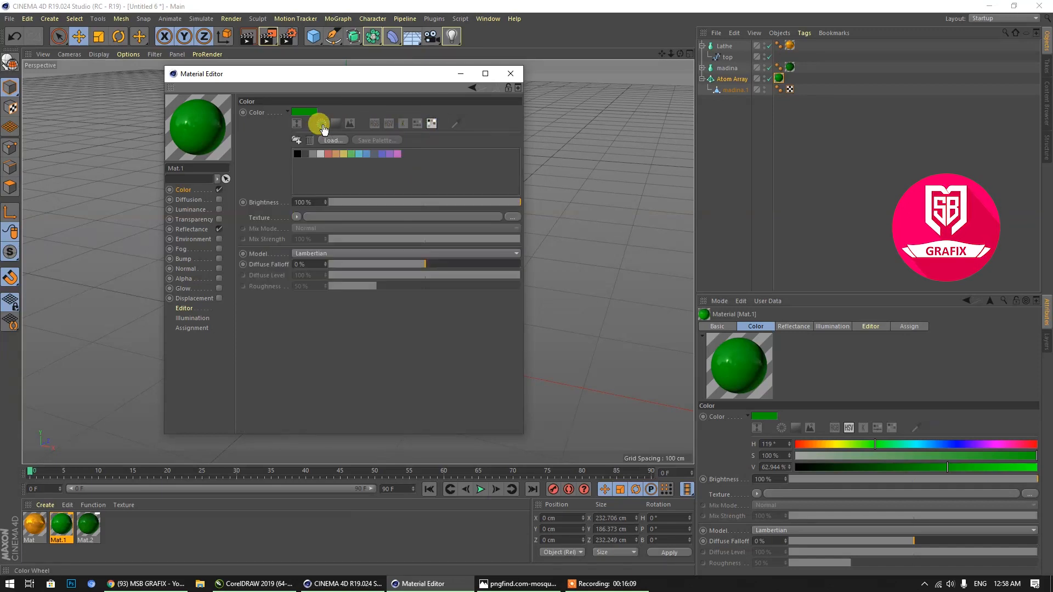
left_click(338, 123)
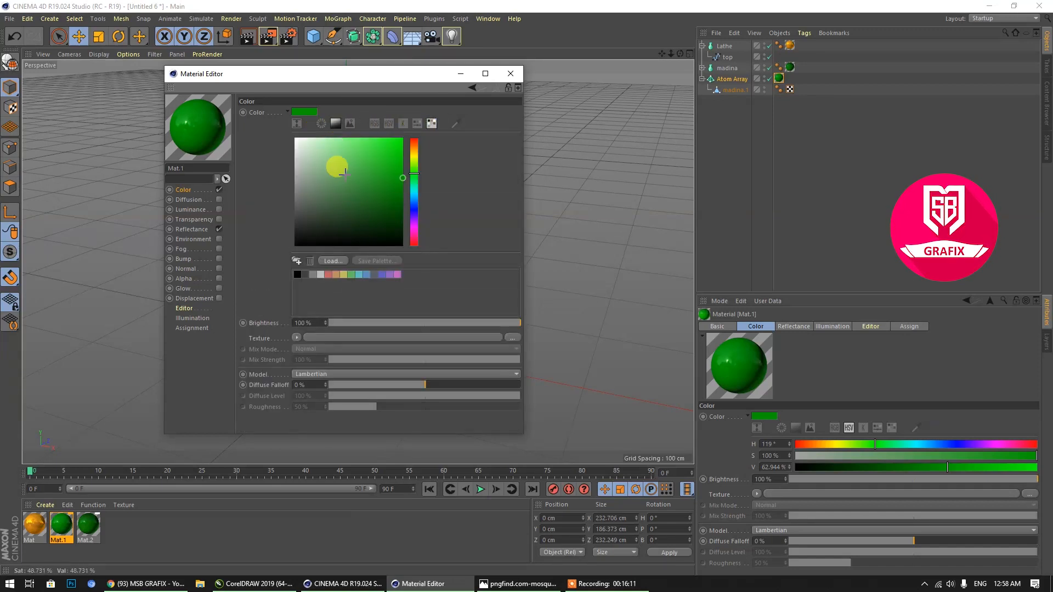
left_click(377, 125)
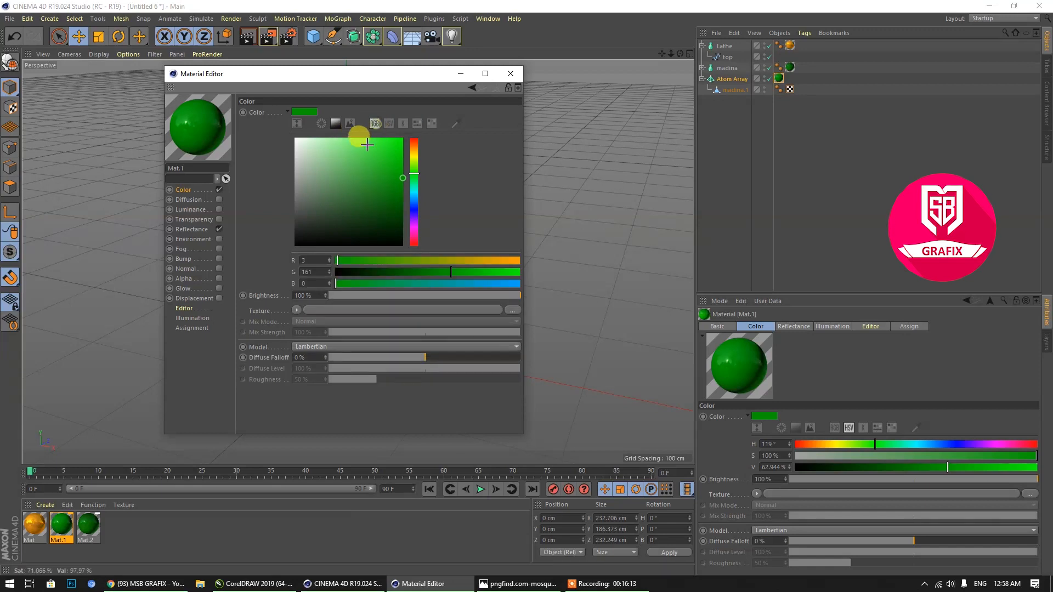
Darken Mat.1's base color to RGB 6, 78, 5 and close its editor.
left_click(394, 179)
mouse_move(391, 181)
left_mouse_down()
mouse_move(379, 176)
mouse_move(386, 166)
mouse_move(397, 205)
left_mouse_up()
mouse_move(403, 272)
left_mouse_down()
mouse_move(410, 262)
mouse_move(383, 269)
mouse_move(392, 270)
left_mouse_up()
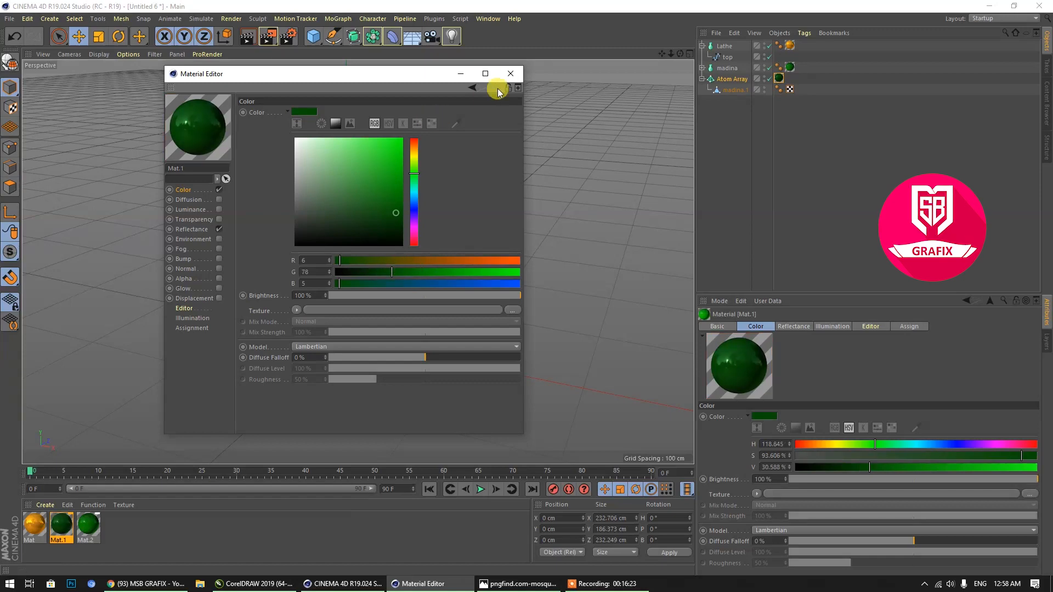
left_click(510, 74)
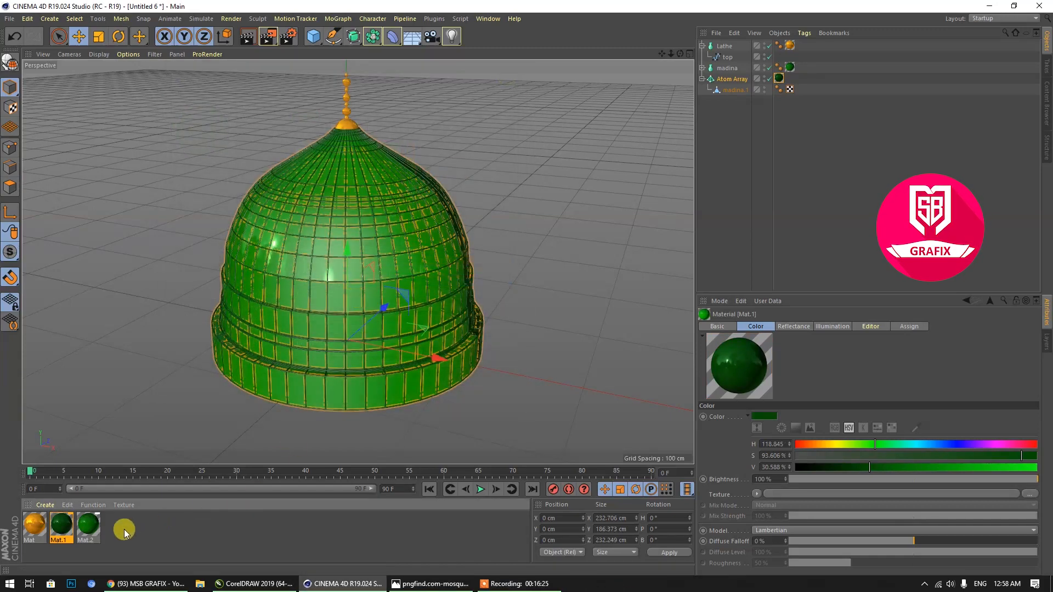
left_click(143, 528)
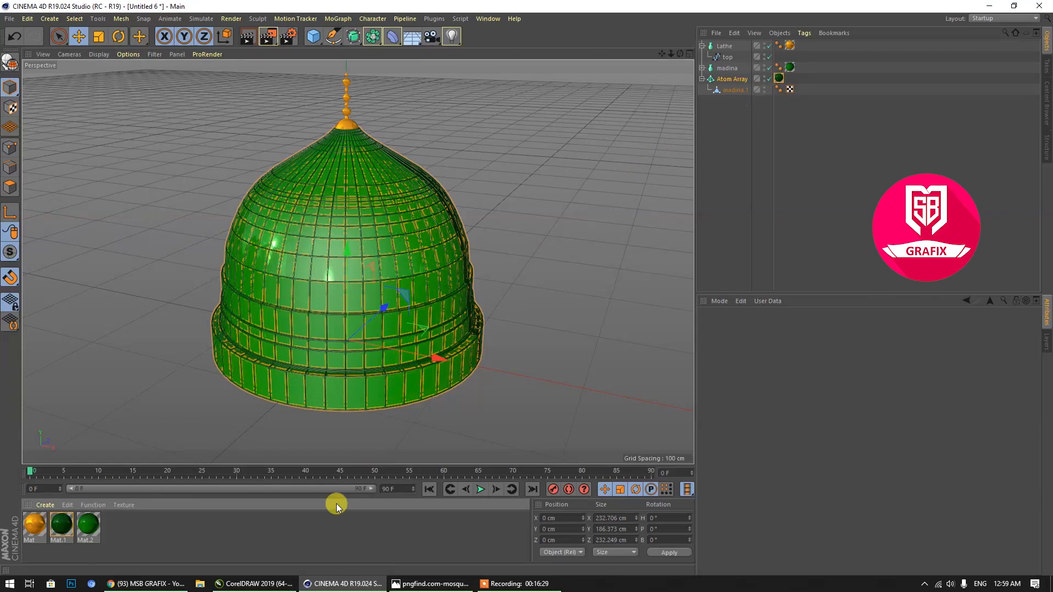
Set the render output to the HDTV 1080 29.97 film/video preset at 1920 x 1080 pixels.
left_click_drag(663, 53, 680, 31)
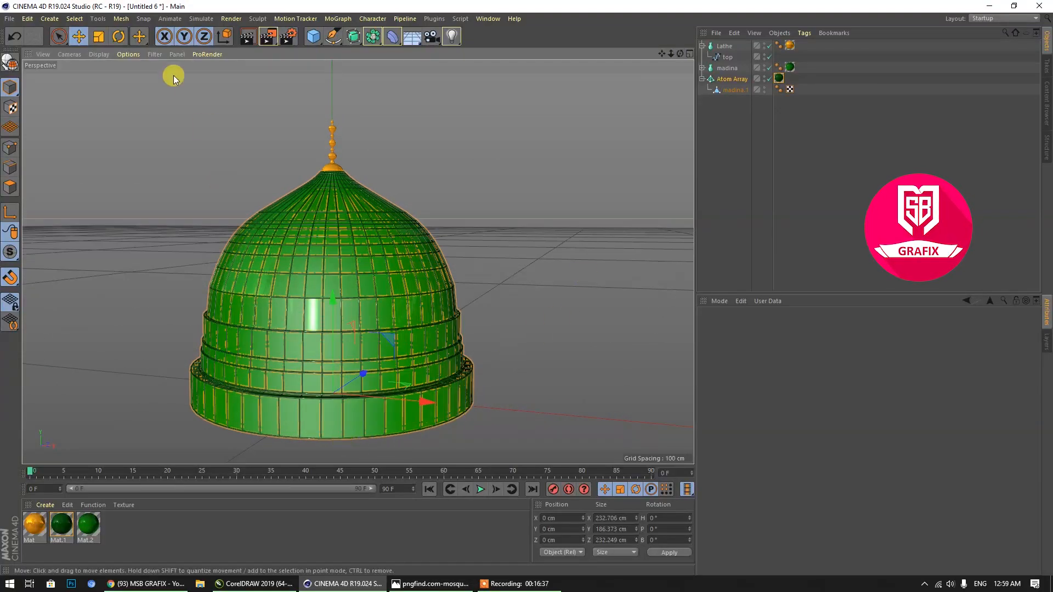
left_click(103, 54)
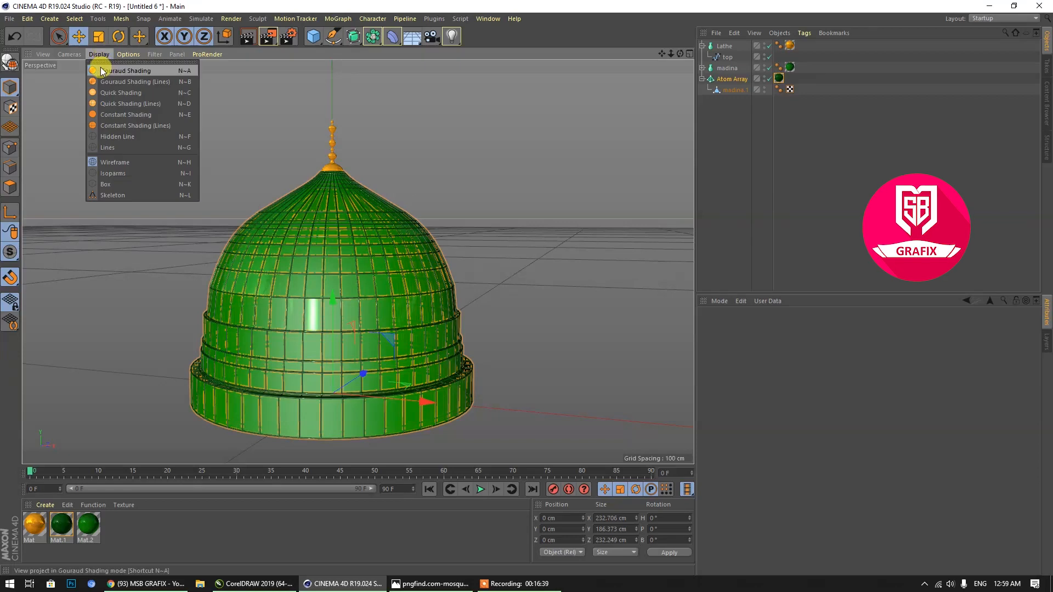
left_click(290, 36)
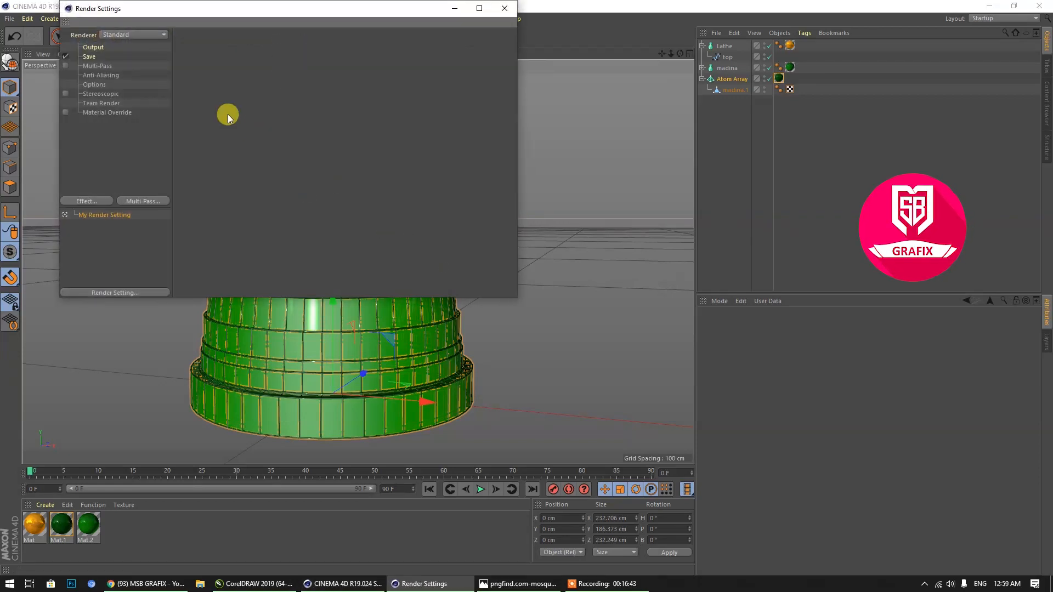
left_click_drag(209, 19, 337, 112)
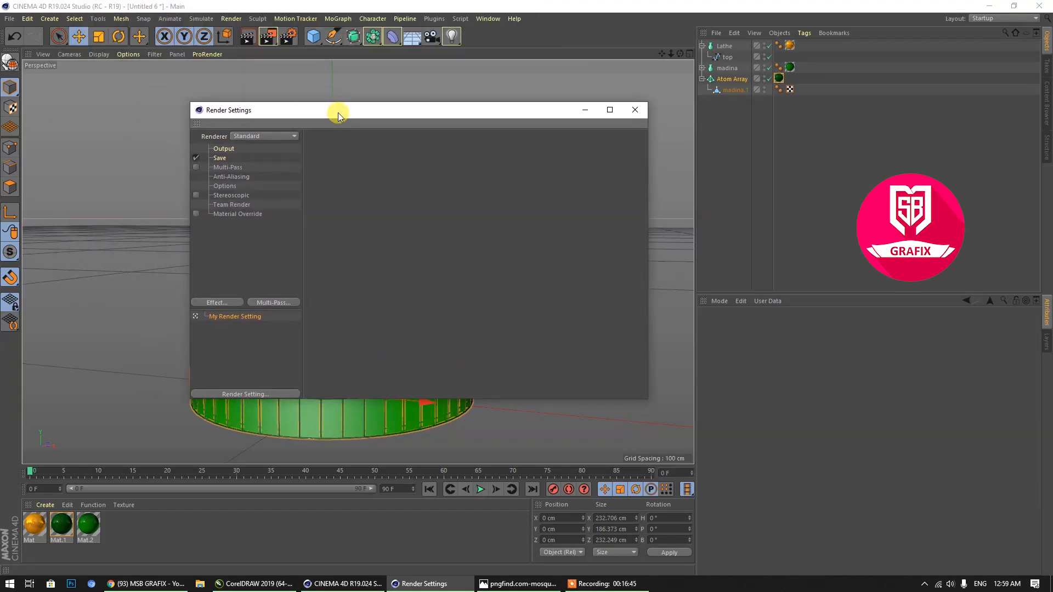
left_click(217, 149)
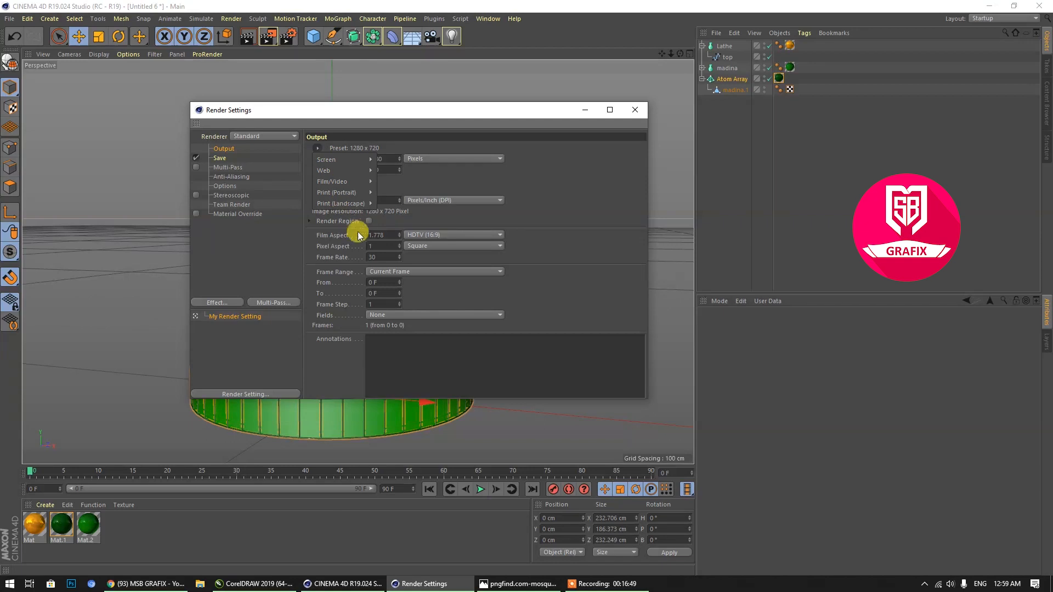
mouse_move(347, 192)
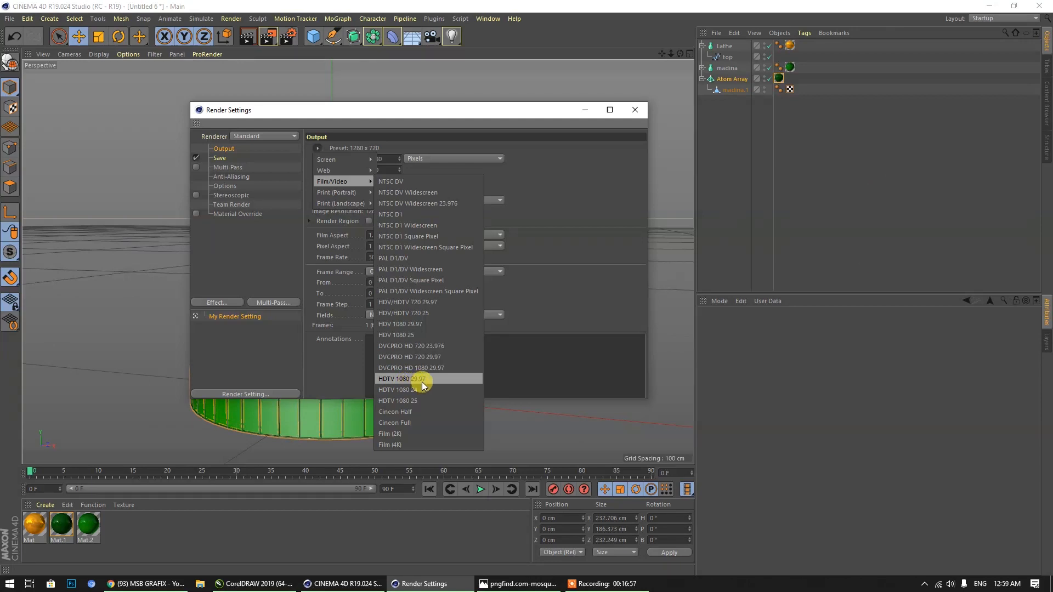
left_click(422, 382)
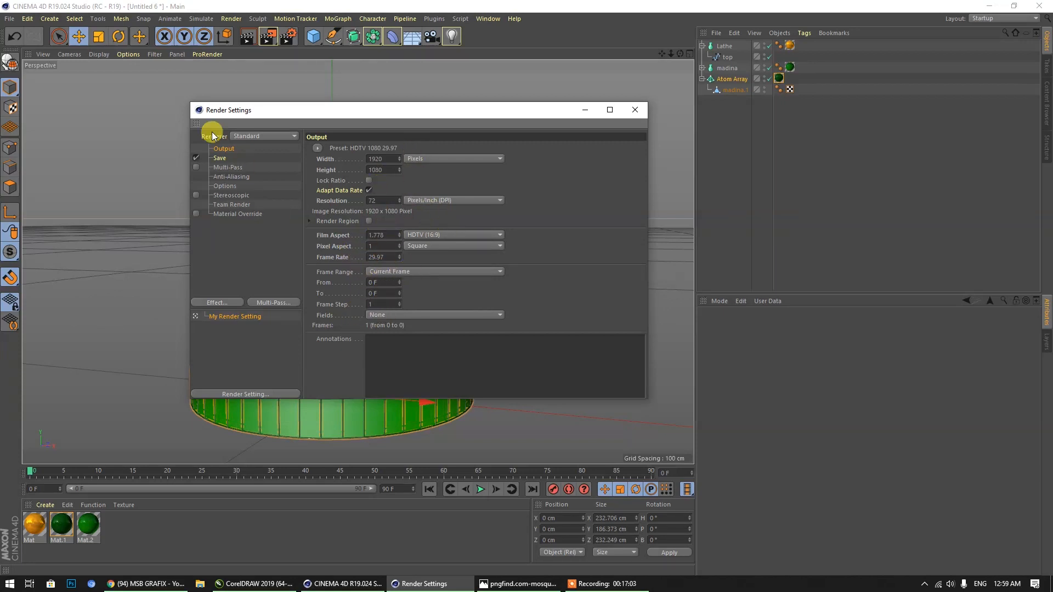
Set the render's save format to PNG and enable its alpha channel.
left_click(219, 158)
left_click(406, 178)
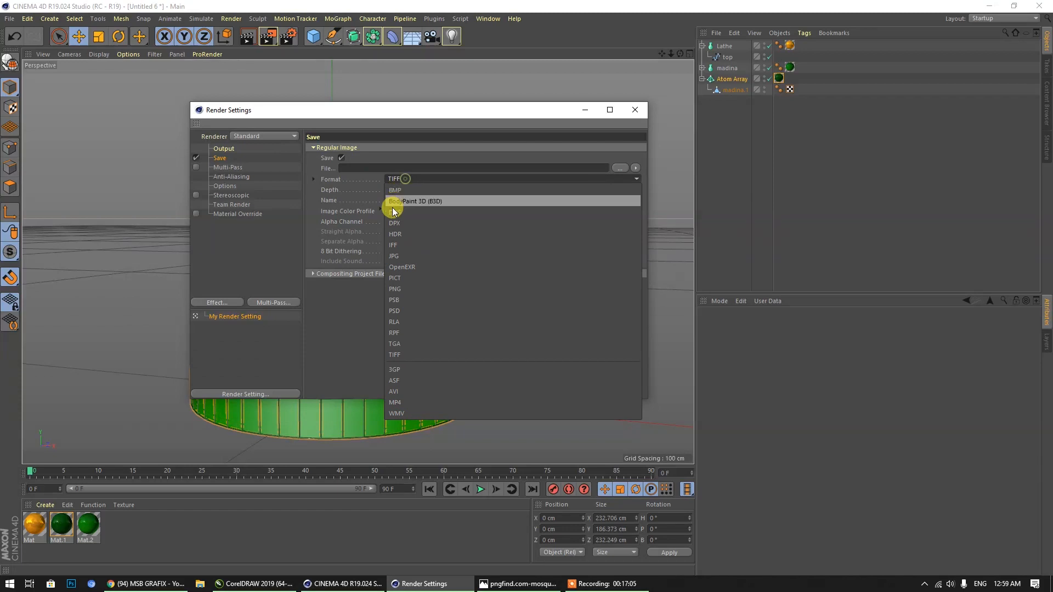
left_click(396, 290)
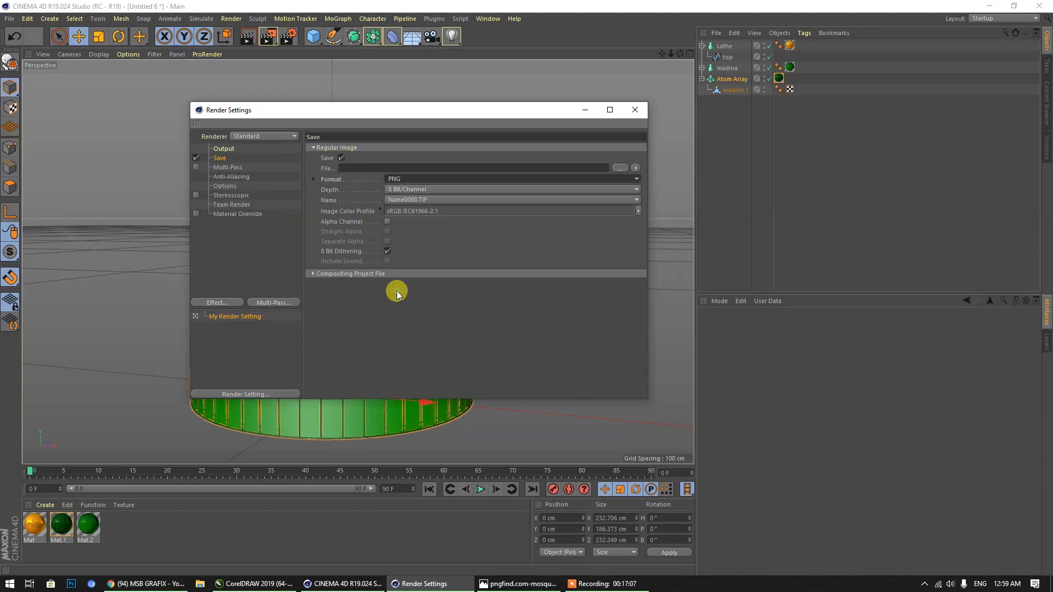
left_click(388, 221)
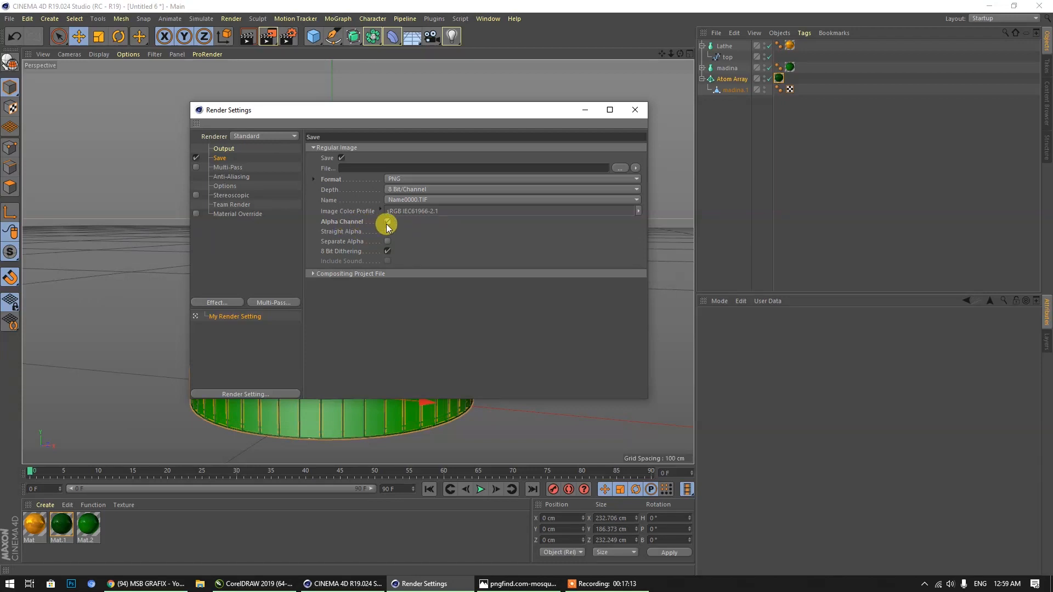
left_click(390, 174)
Set the render's anti-aliasing to Best and close the render settings.
left_click(228, 167)
left_click(231, 176)
left_click(407, 148)
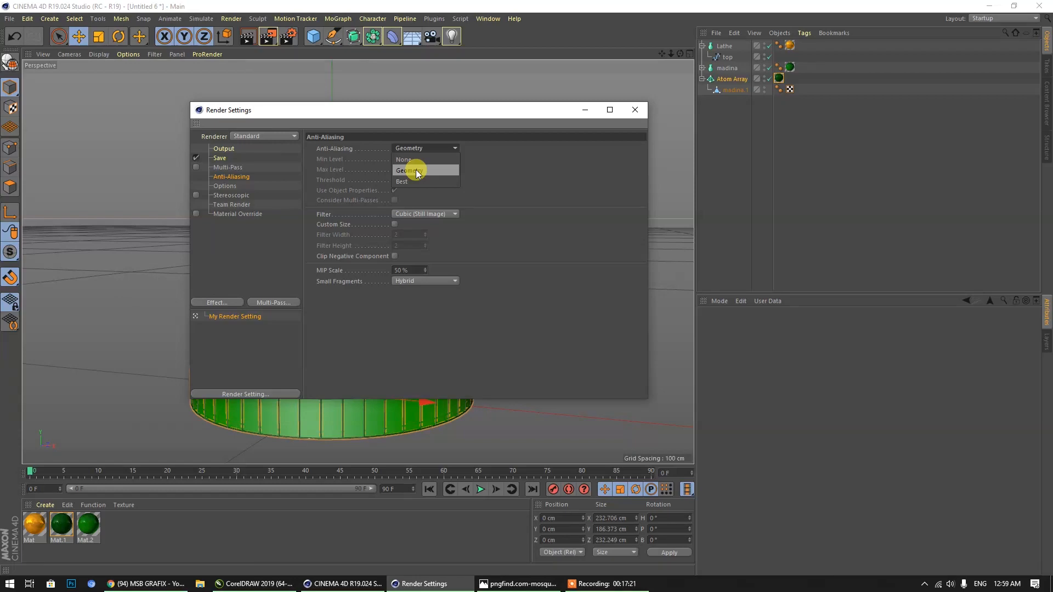
left_click(402, 182)
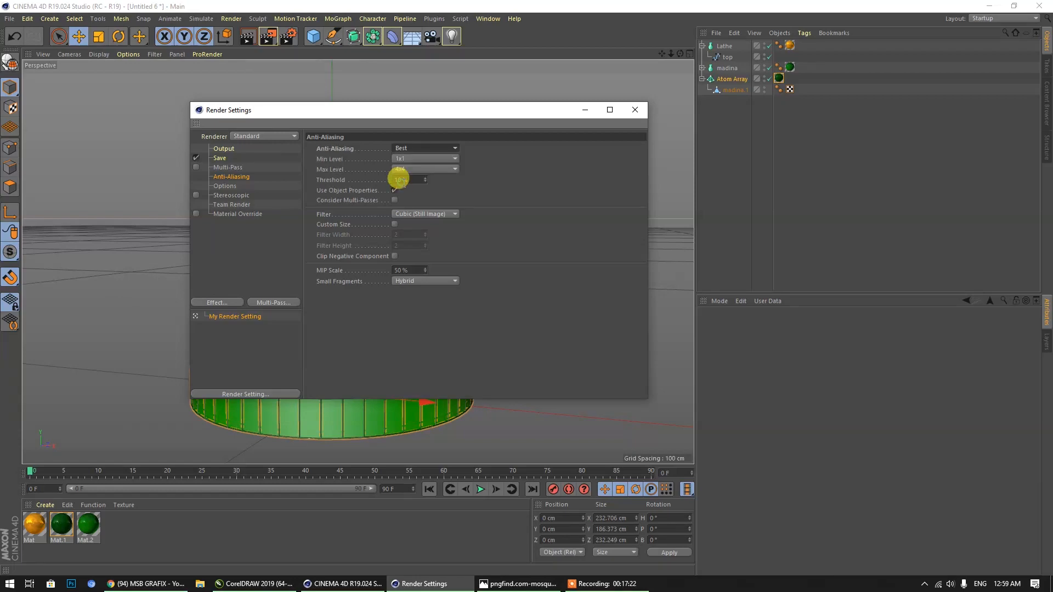
left_click(633, 112)
Create a new material with Hdri images.hdr as its color texture, without copying the image to the project location, and close its editor.
mouse_move(680, 54)
left_mouse_down()
mouse_move(679, 45)
mouse_move(667, 50)
mouse_move(685, 48)
left_mouse_up()
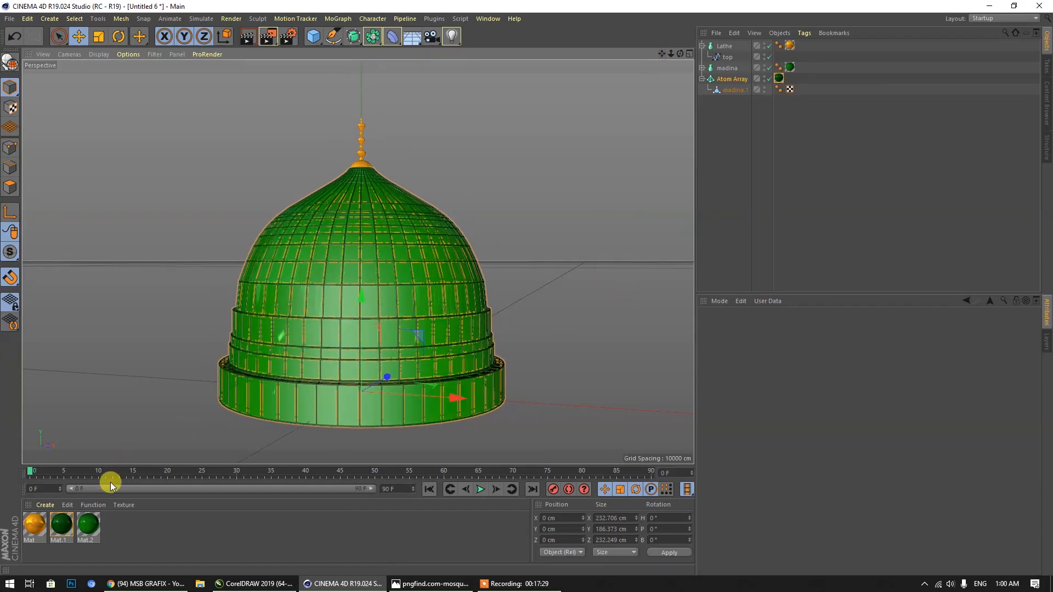
double_click(133, 519)
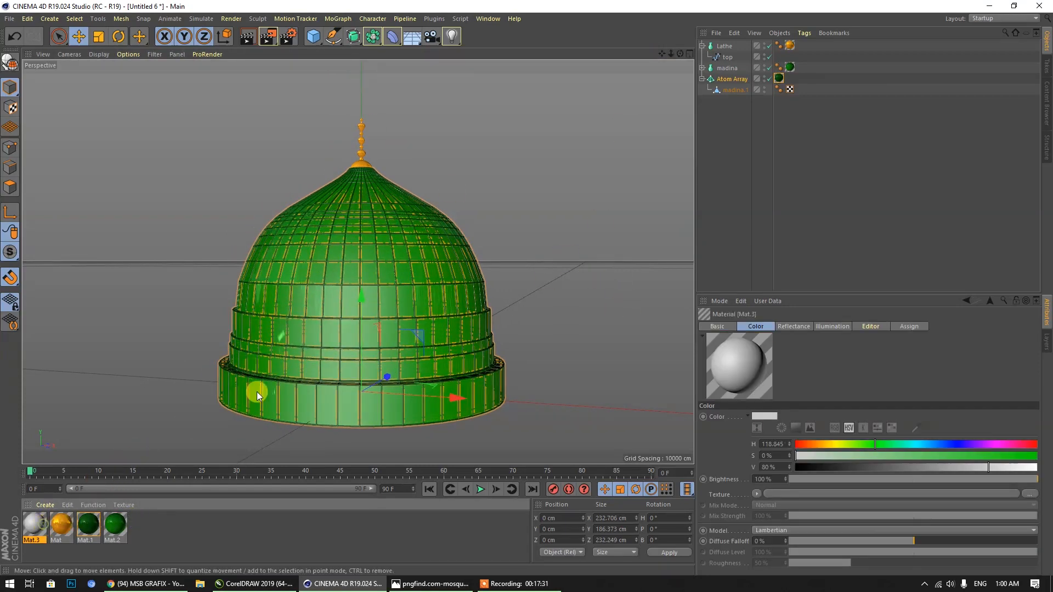
double_click(40, 523)
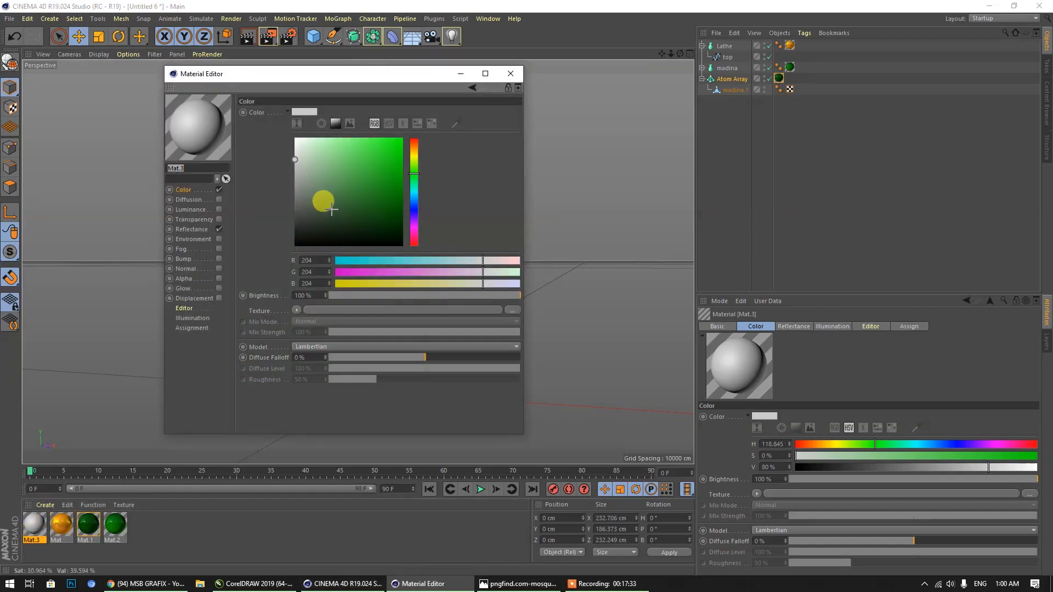
left_click(373, 310)
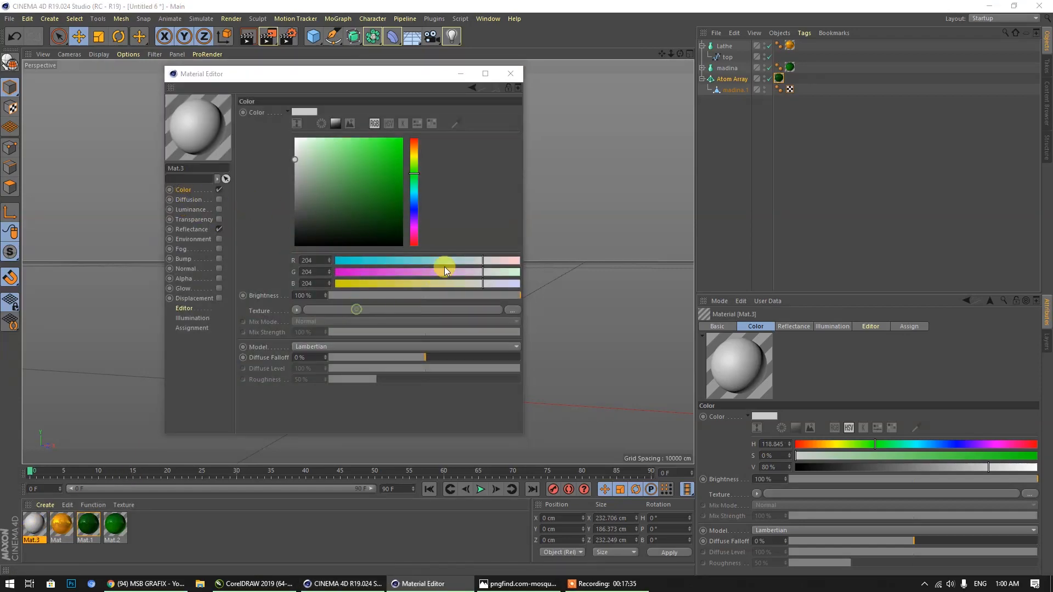
scroll(430, 243, "down", 5)
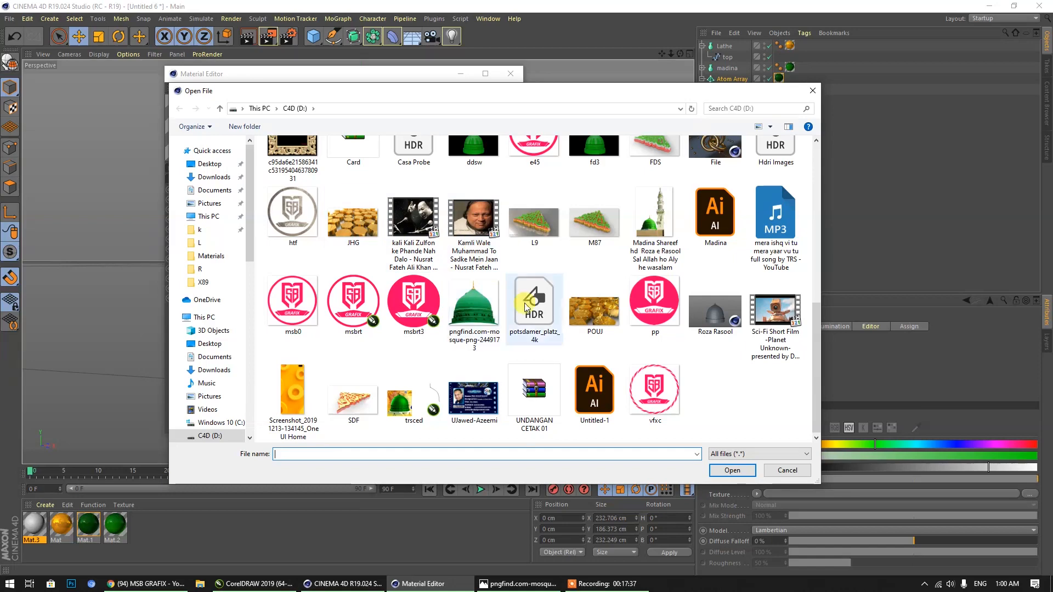
left_click(780, 164)
left_click(735, 470)
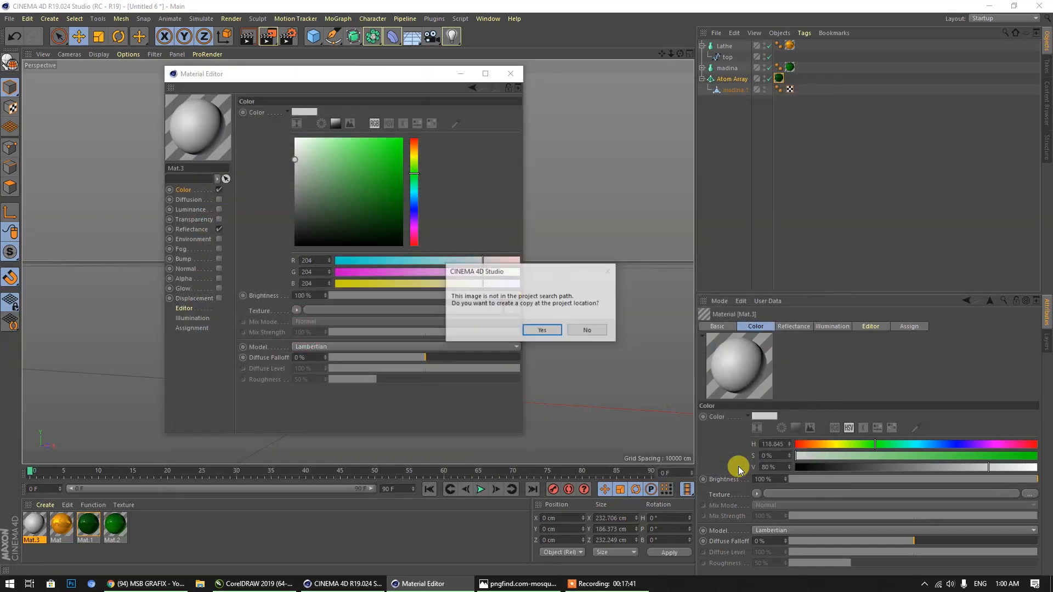
left_click(590, 331)
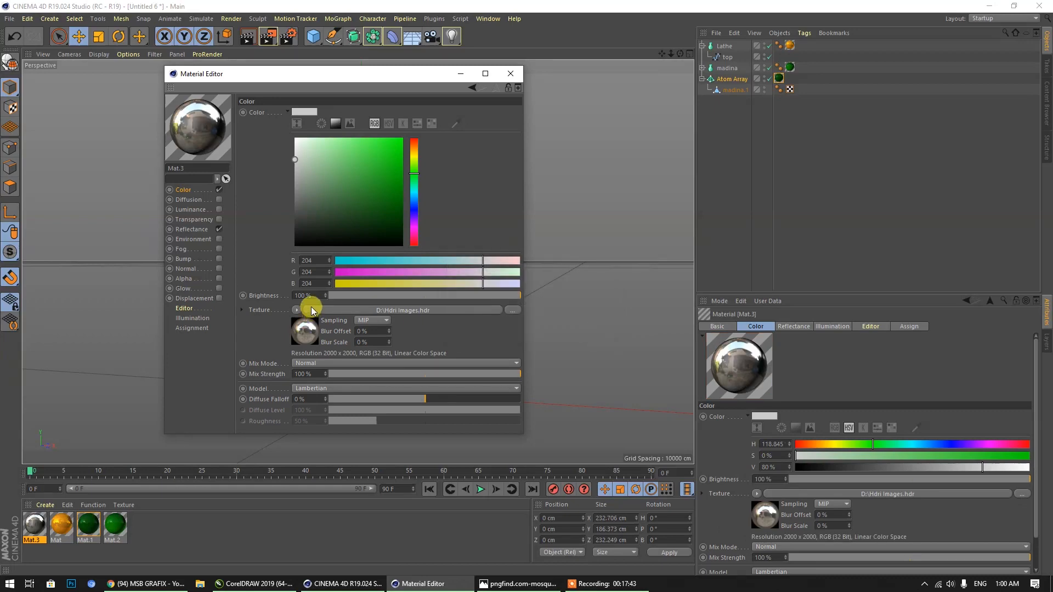
left_click(510, 74)
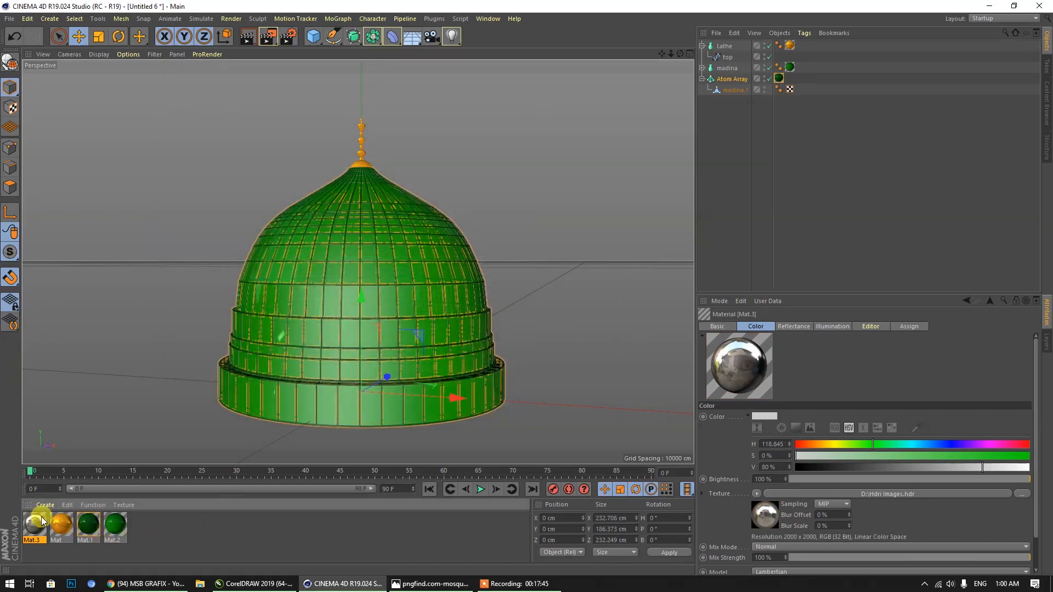
Add a Sky object to the scene and apply the HDR material Mat.3 to it.
left_click(412, 36)
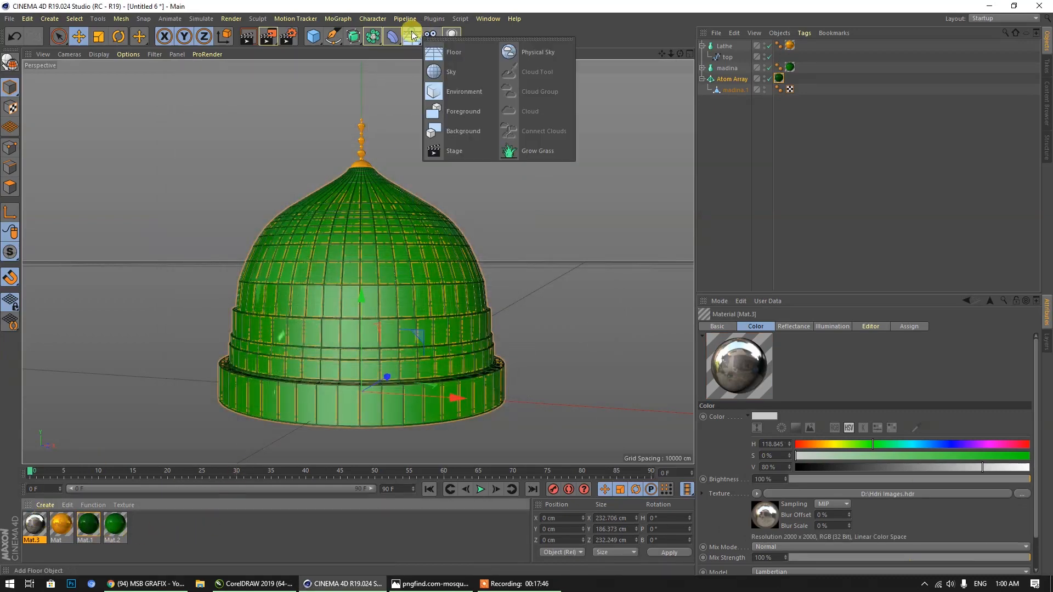
left_click(451, 73)
left_click_drag(34, 523, 717, 48)
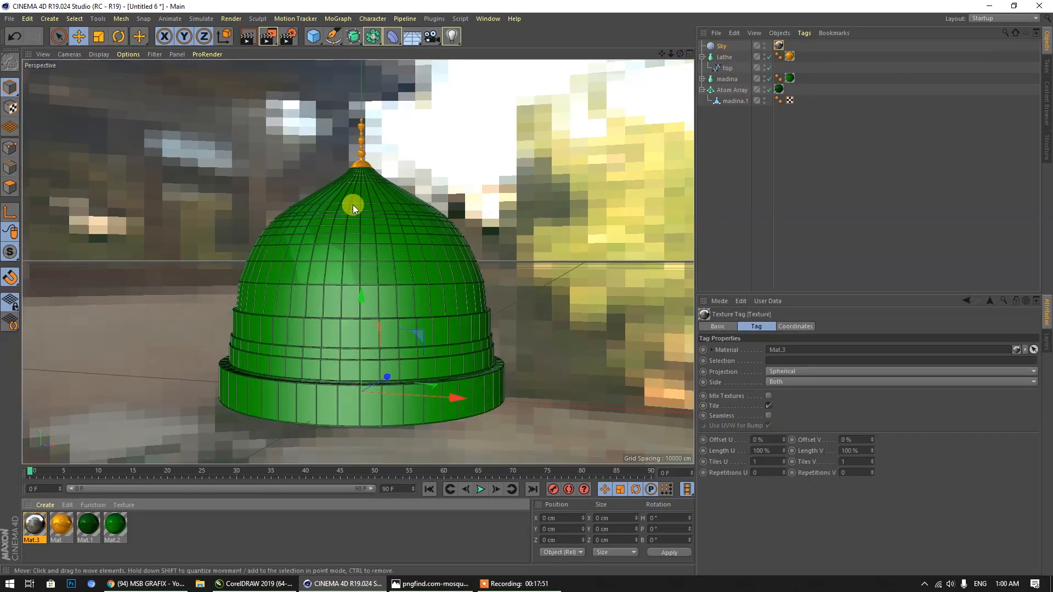
Give the Sky a Compositing tag with Compositing Background and its HDR Maps option enabled and Seen by Camera disabled.
right_click(725, 47)
mouse_move(840, 51)
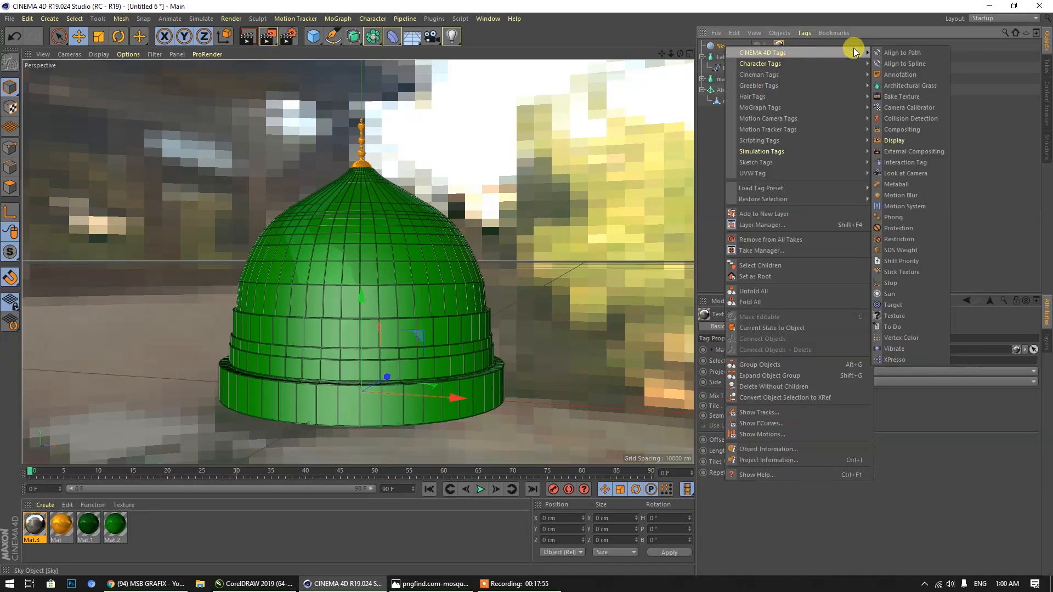
left_click(907, 130)
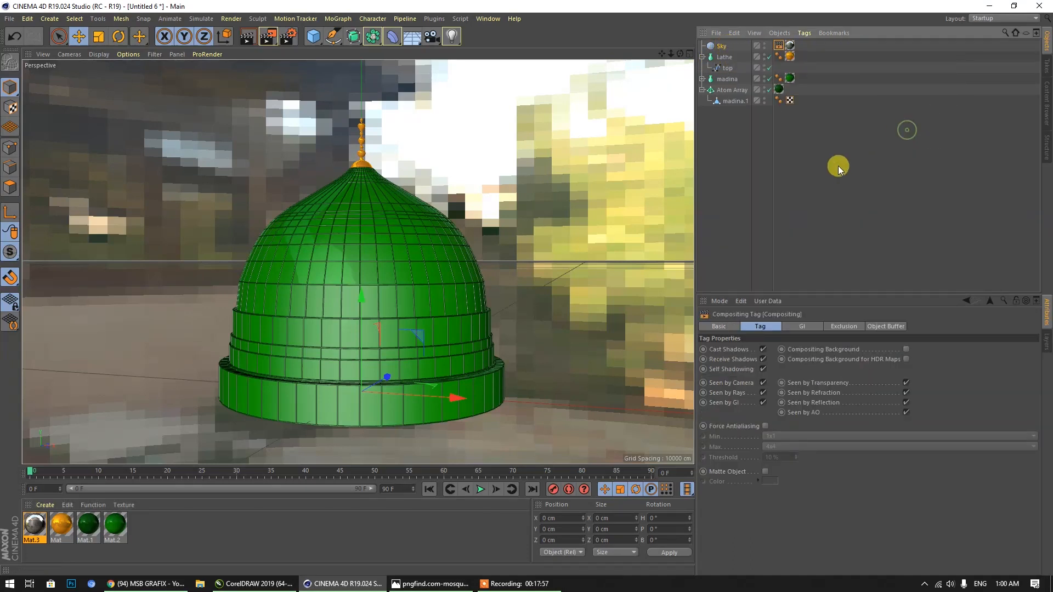
left_click(906, 349)
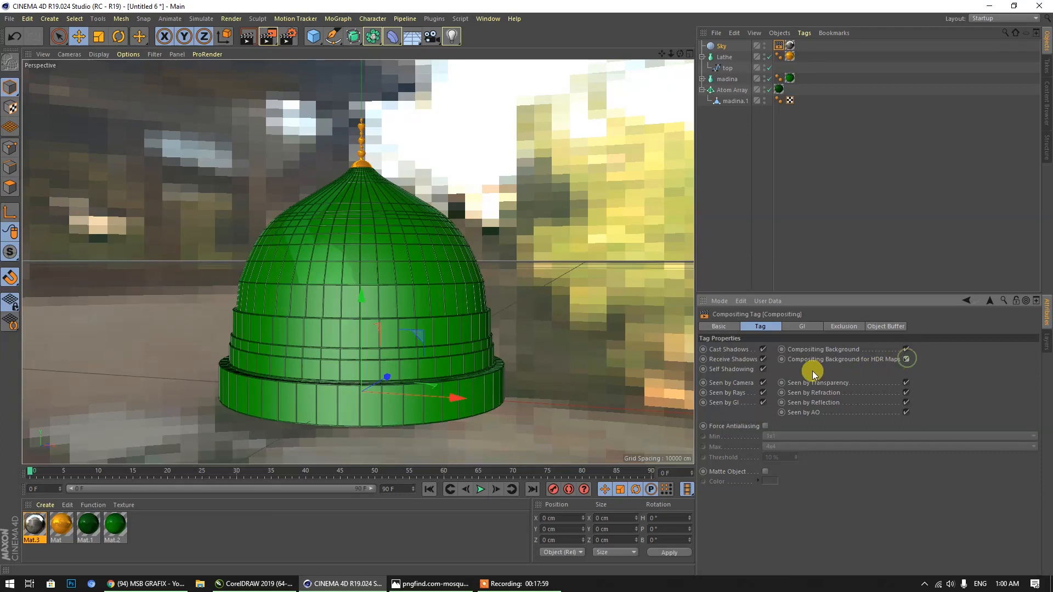
left_click(763, 382)
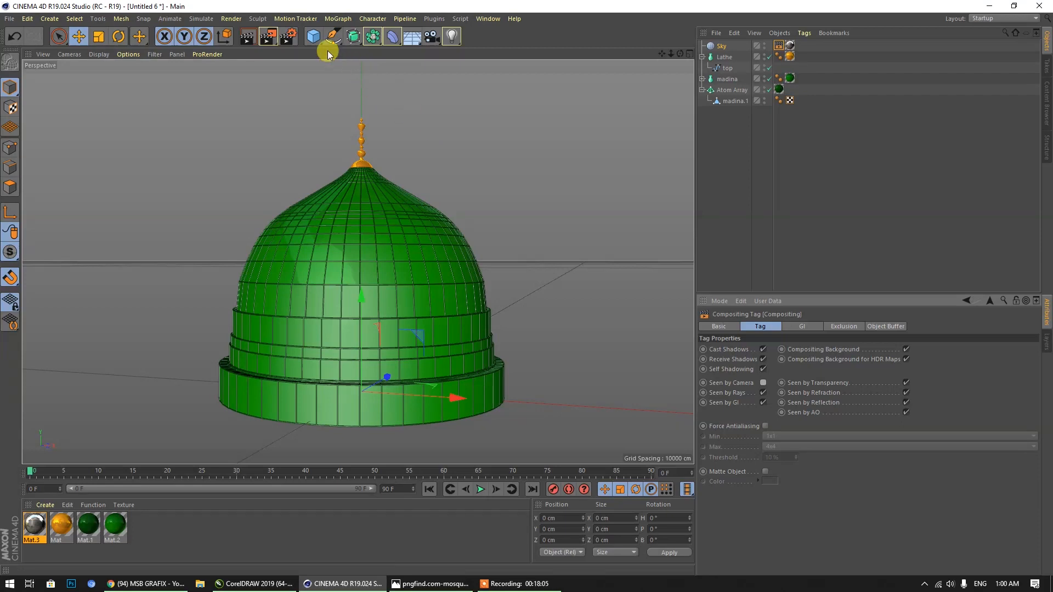
Add an omni light and place it in front of and beside the dome at about X -281, Y 50, Z -468 cm.
left_click(452, 37)
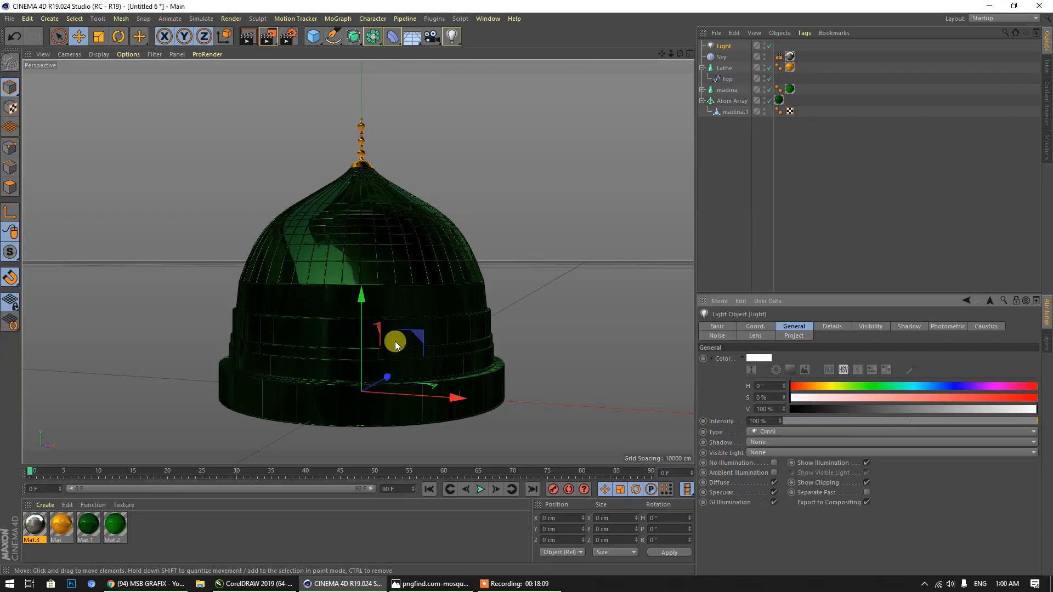
left_click_drag(387, 374, 165, 467)
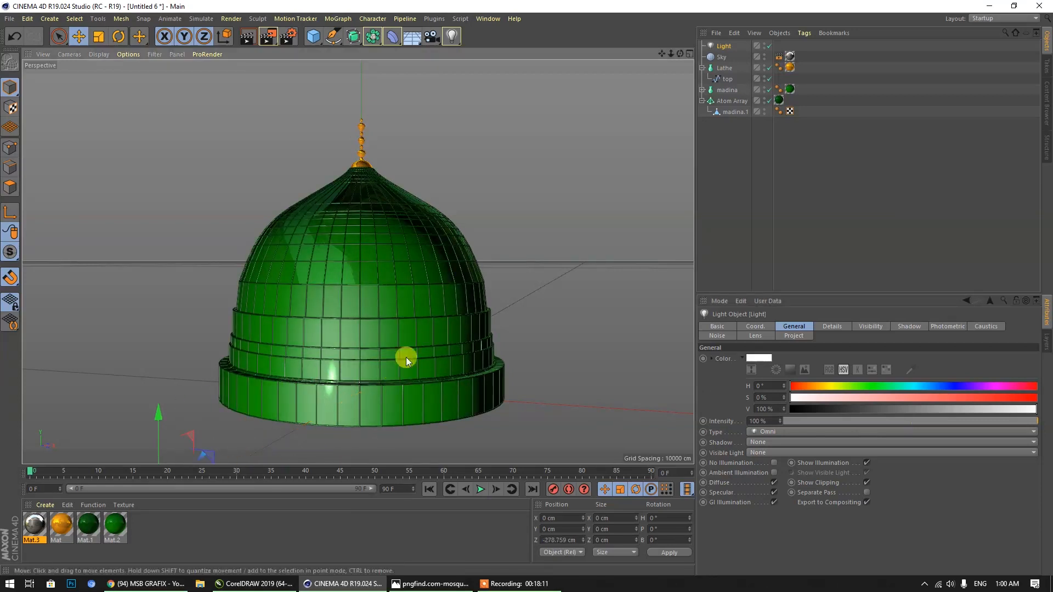
scroll(562, 102, "down", 3)
left_click_drag(376, 297, 136, 315)
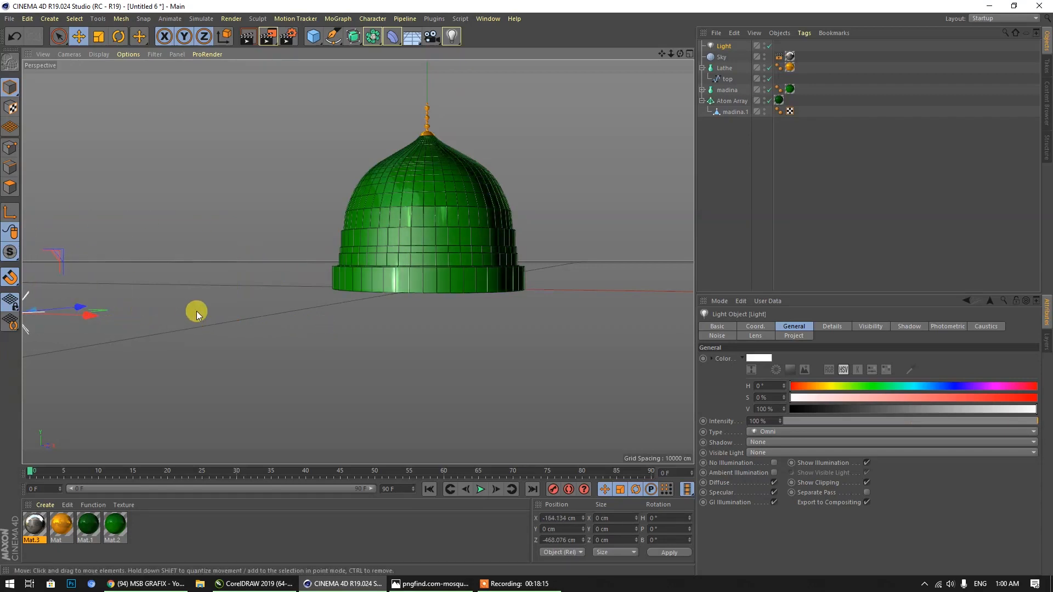
scroll(251, 320, "down", 2)
mouse_move(141, 222)
left_mouse_down()
mouse_move(137, 203)
mouse_move(153, 209)
left_mouse_up()
left_click_drag(195, 271, 108, 275)
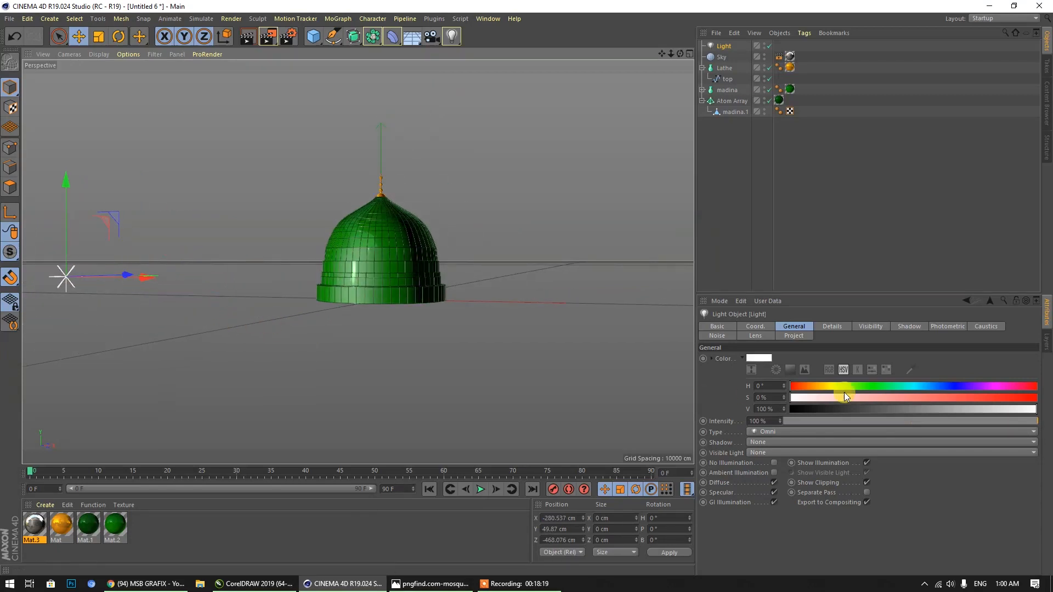
Set the light's shadow type to Shadow Maps (Soft).
left_click(908, 327)
left_click(752, 359)
left_click(758, 381)
Duplicate the light to the dome's opposite side and raise the copy, at about X 786, Y 332, Z -468 cm.
left_click_drag(144, 278, 833, 334, "ctrl")
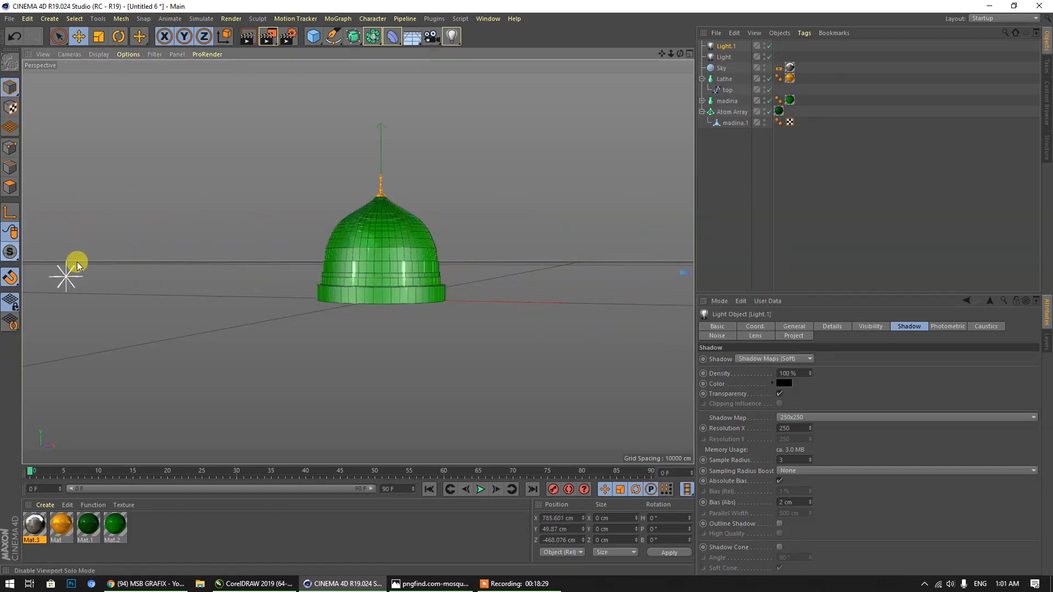
scroll(347, 301, "down", 3)
scroll(472, 329, "down", 2)
left_click_drag(567, 223, 578, 130)
scroll(383, 292, "up", 4)
scroll(311, 278, "up", 6)
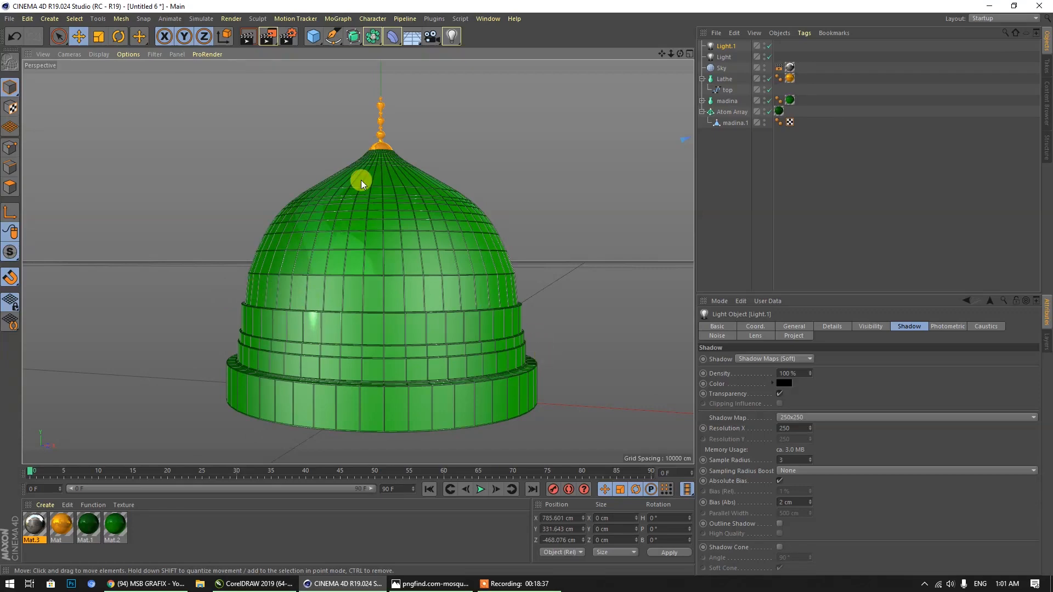
left_click(271, 37)
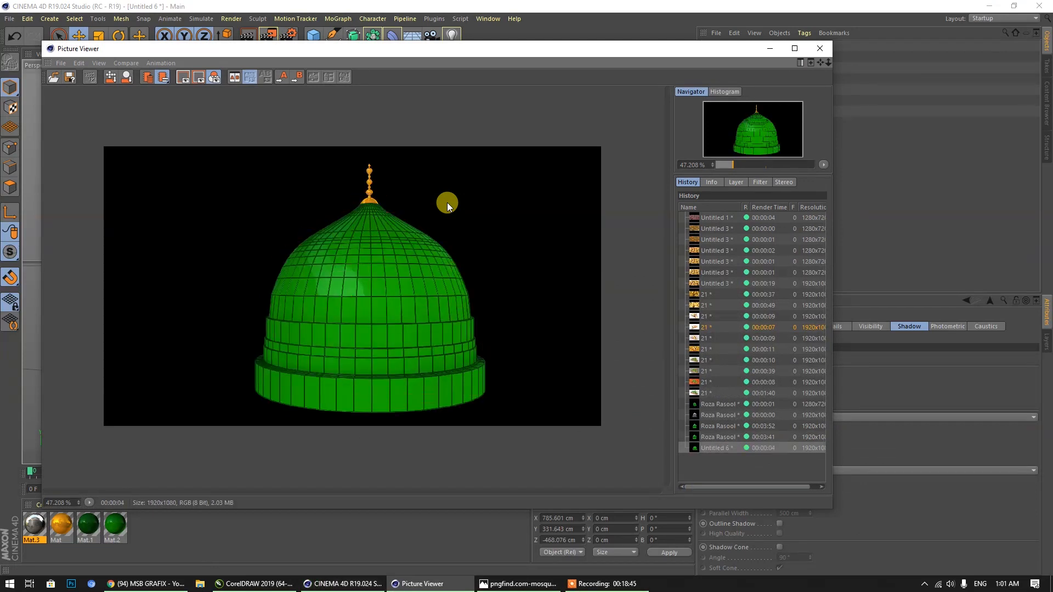
left_click(707, 438)
left_click(709, 448)
left_click(706, 439)
left_click(709, 447)
left_click(770, 48)
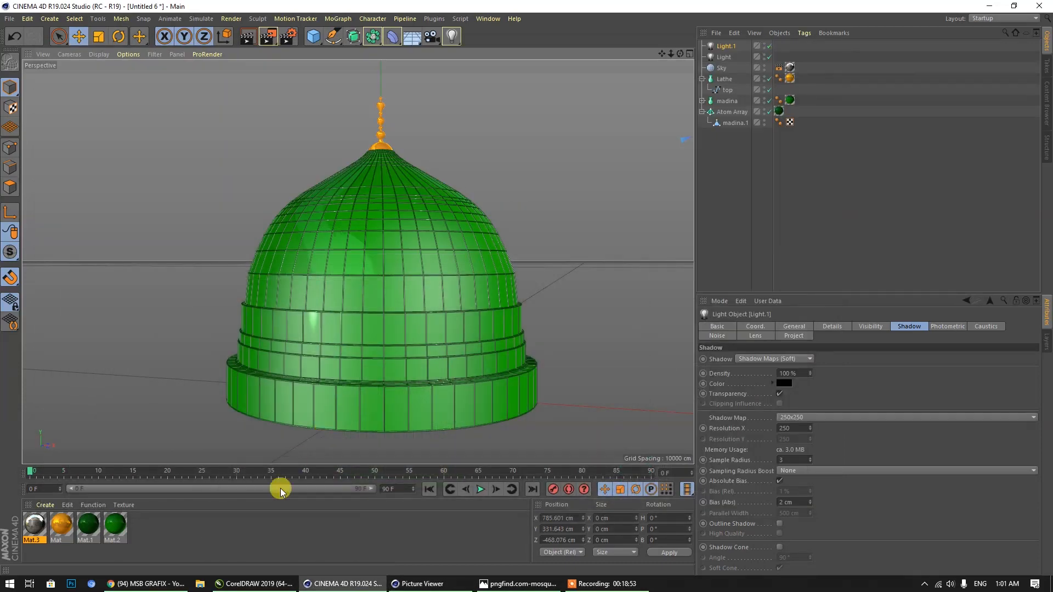
Duplicate the first light straight up to about Y 1532 cm, high above the dome.
scroll(334, 291, "down", 3)
scroll(333, 293, "down", 3)
left_click(210, 335)
left_click_drag(211, 251, 277, 69)
left_click_drag(210, 68, 210, 65, "ctrl")
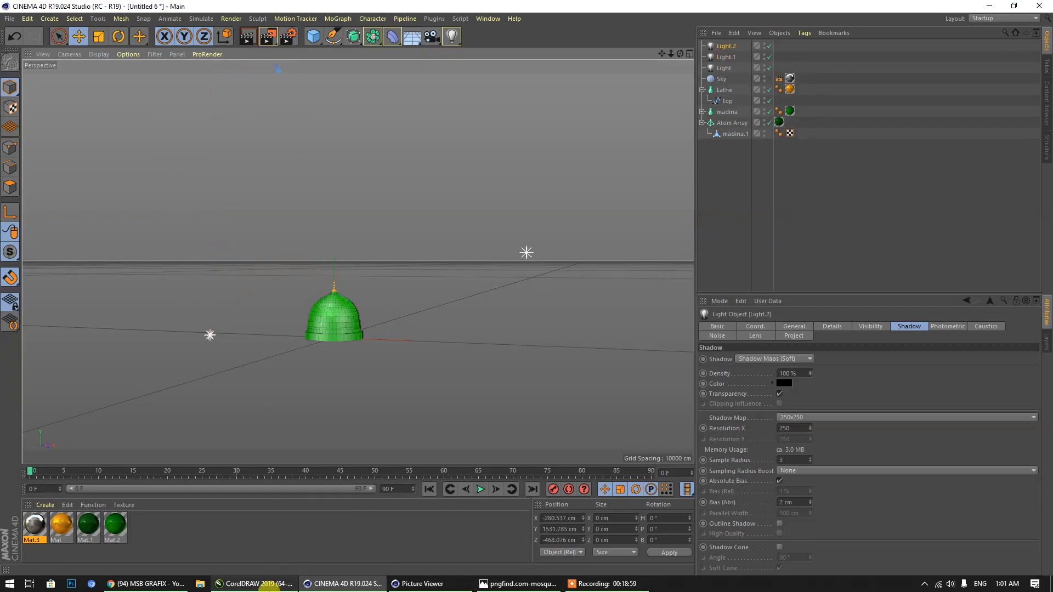
Add the Ambient Occlusion and Global Illumination effects to the render settings and close them.
left_click(288, 36)
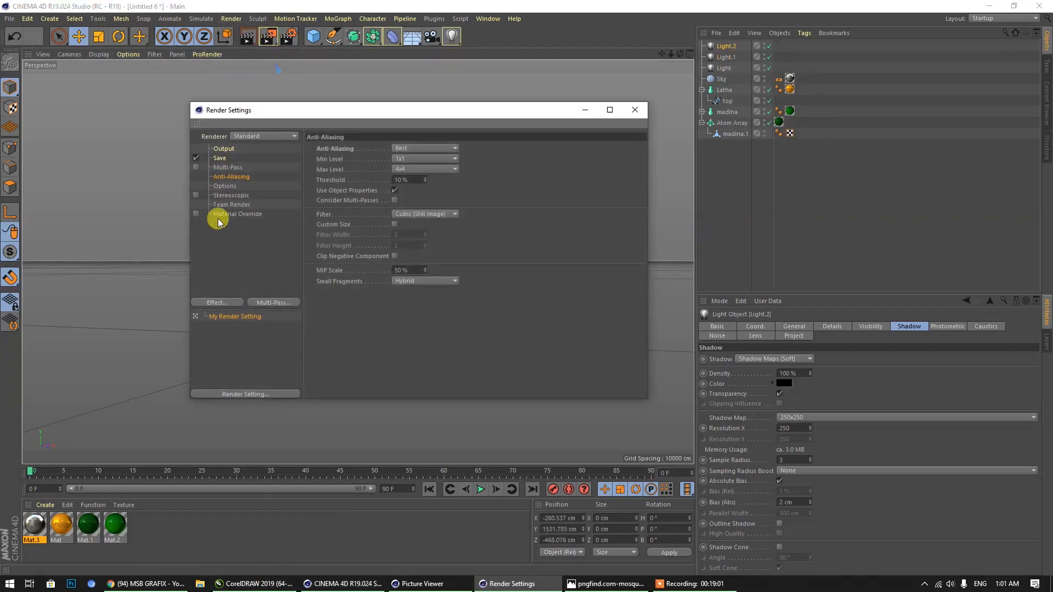
right_click(229, 250)
left_click(258, 305)
right_click(245, 245)
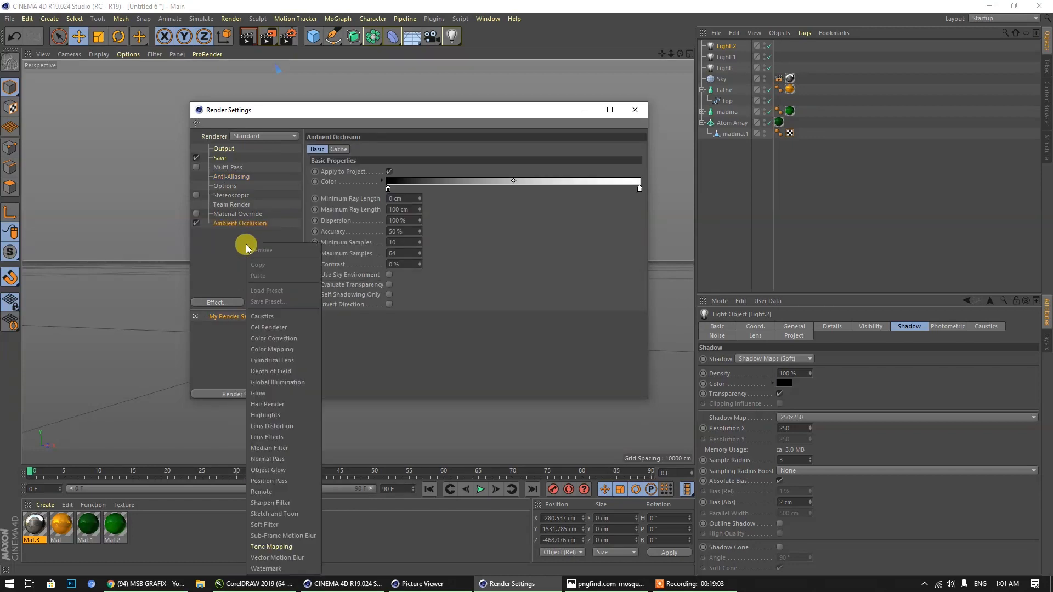
left_click(277, 383)
left_click(634, 110)
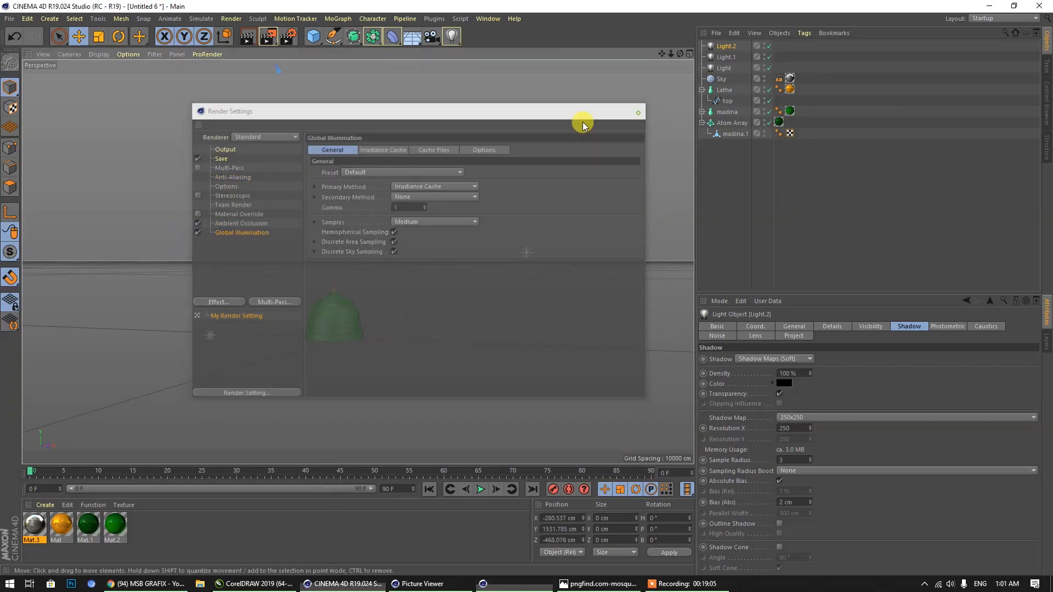
Render the dome to the Picture Viewer again with the third light and the new render effects.
scroll(316, 316, "up", 10)
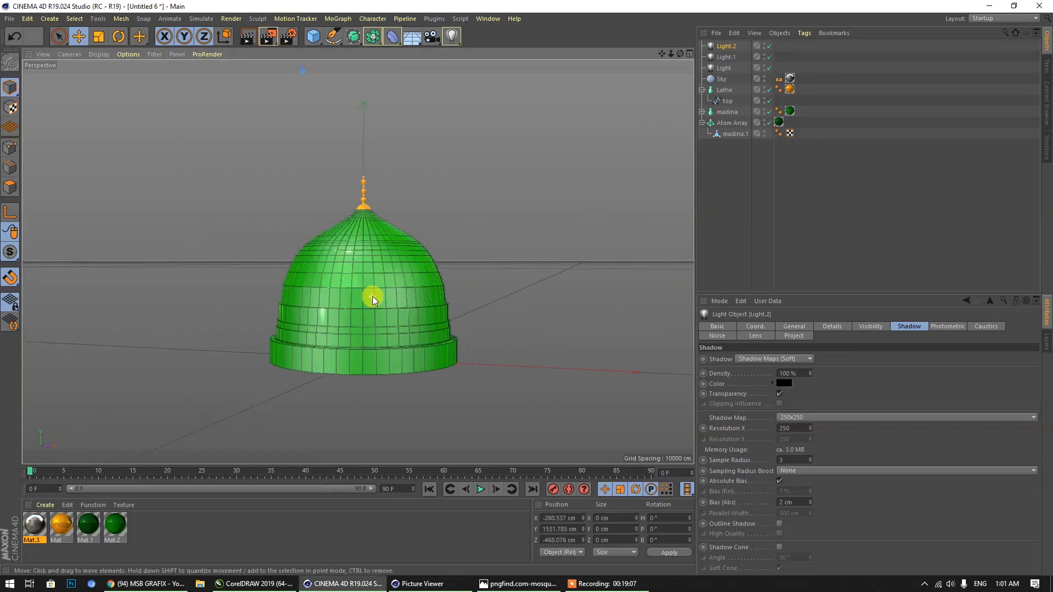
scroll(364, 385, "up", 2)
scroll(413, 162, "down", 4)
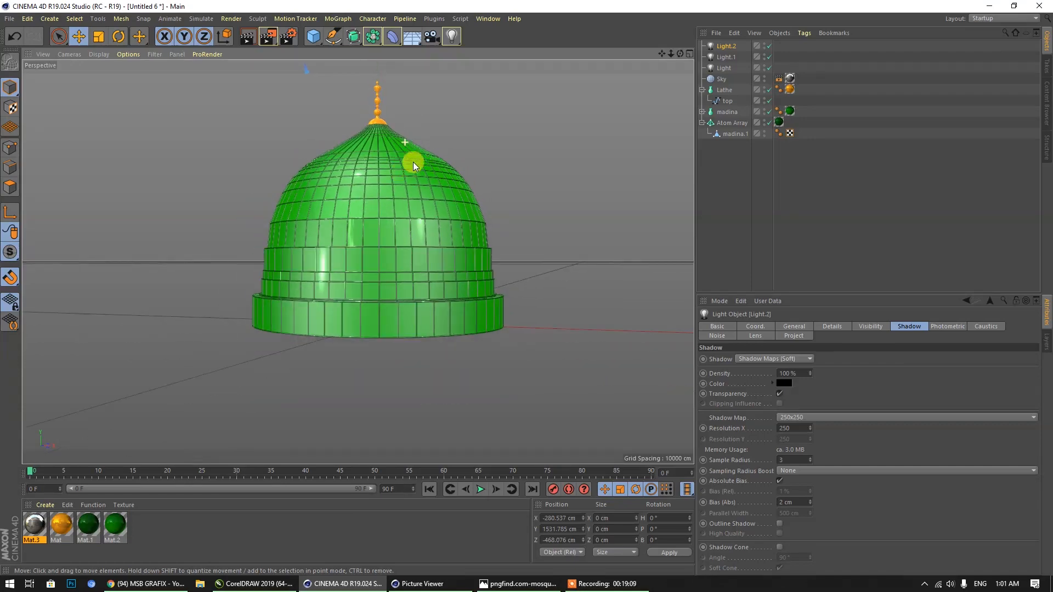
scroll(391, 61, "up", 3)
scroll(392, 64, "up", 1)
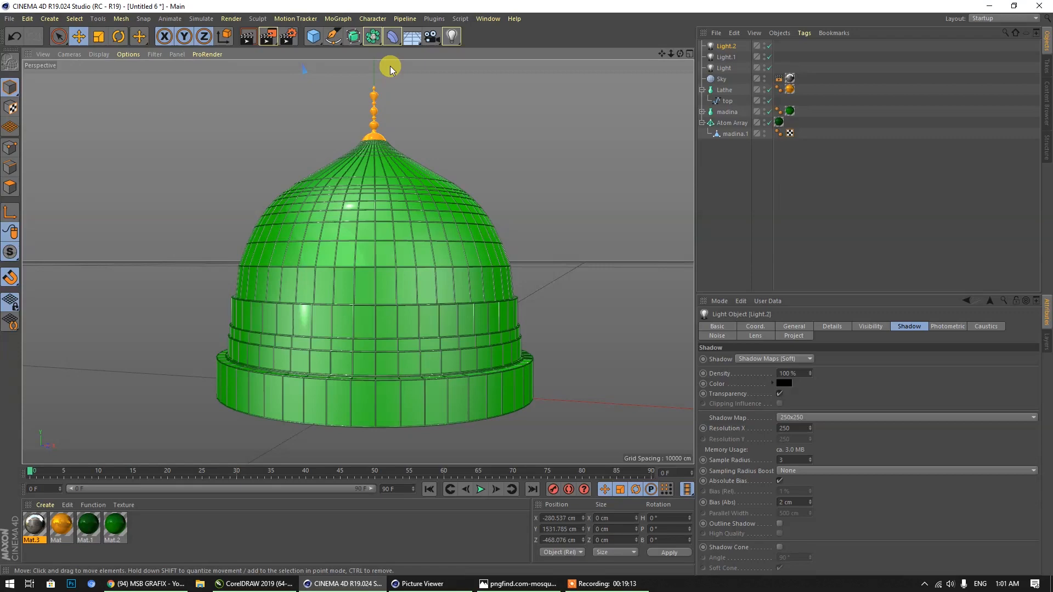
left_click(270, 38)
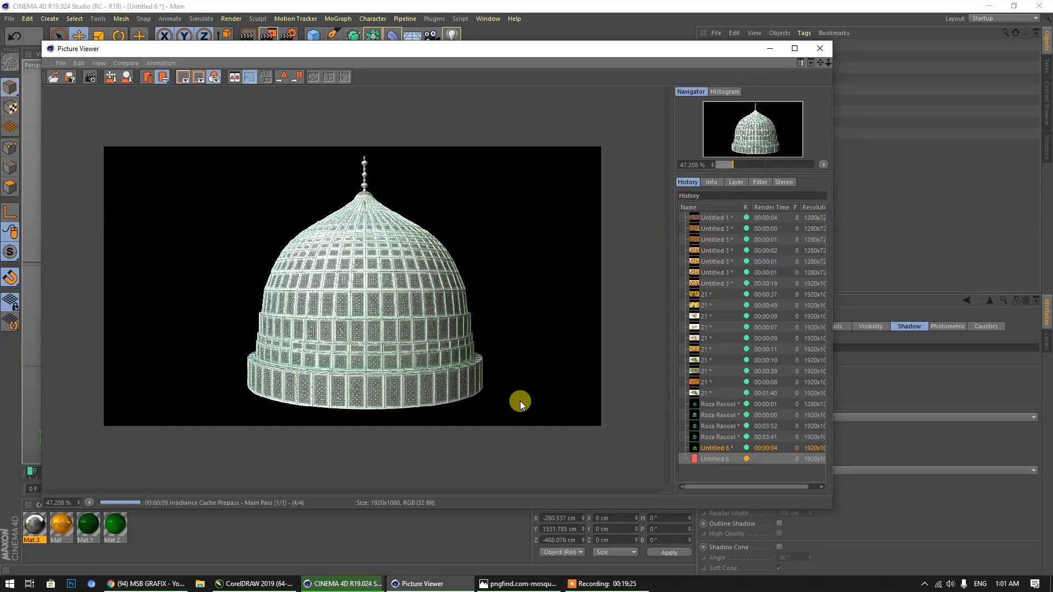
left_click(590, 584)
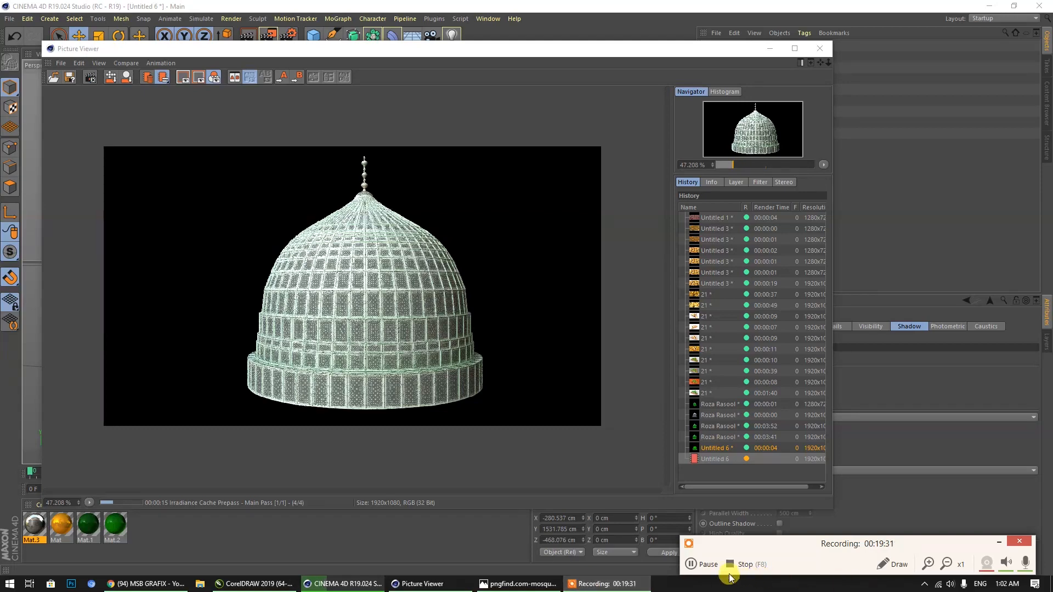
left_click(709, 565)
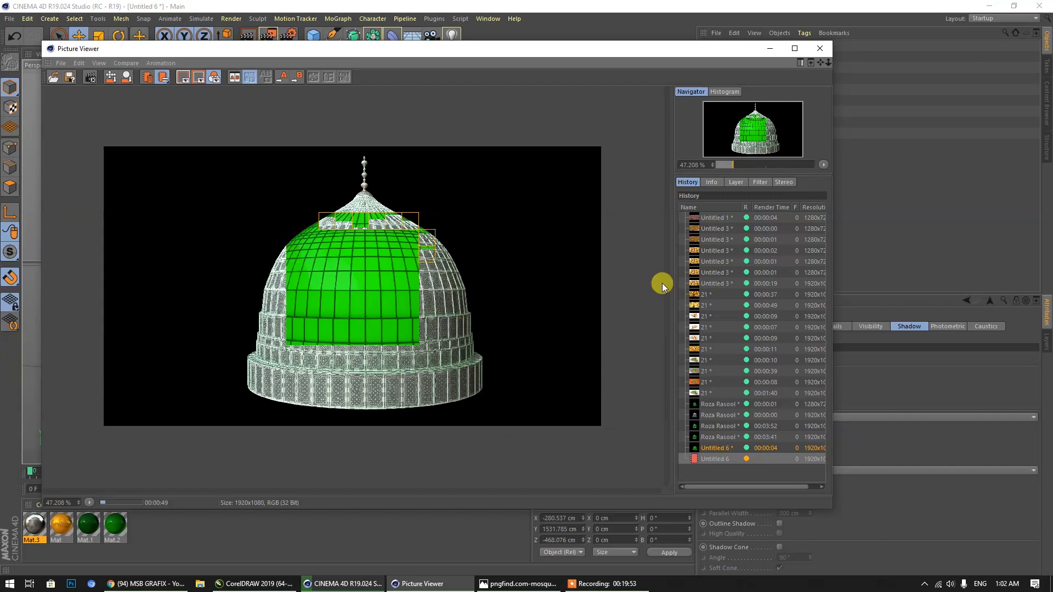
Minimize the Picture Viewer to return to the scene.
left_click(770, 48)
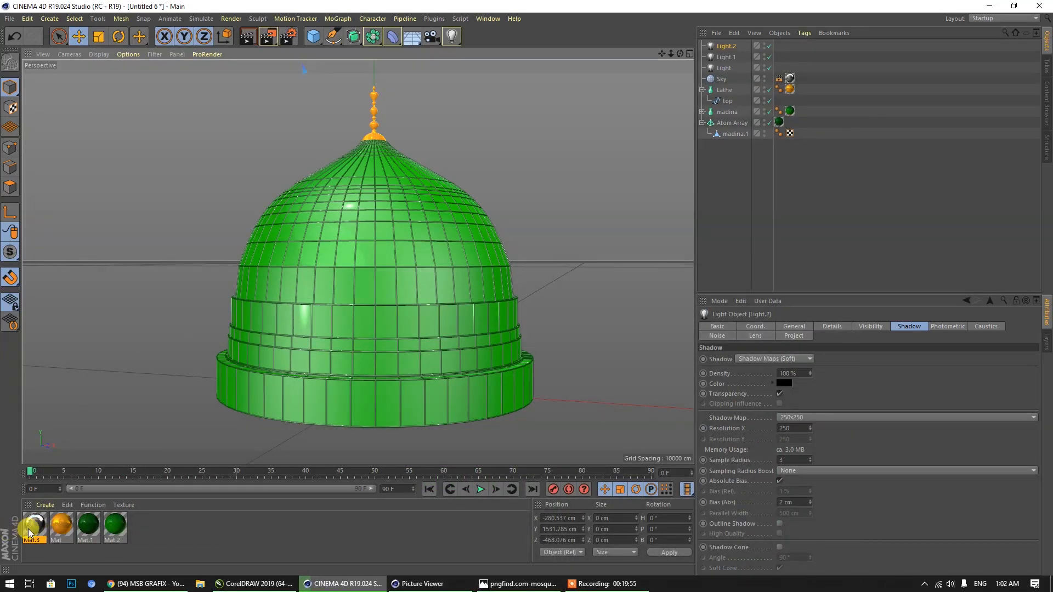
Duplicate the HDRI sky material, load potsdamer_platz_4k.hdr as the copy's color texture without copying it to the project, and apply it to the Sky.
left_click_drag(33, 532, 141, 536, "ctrl")
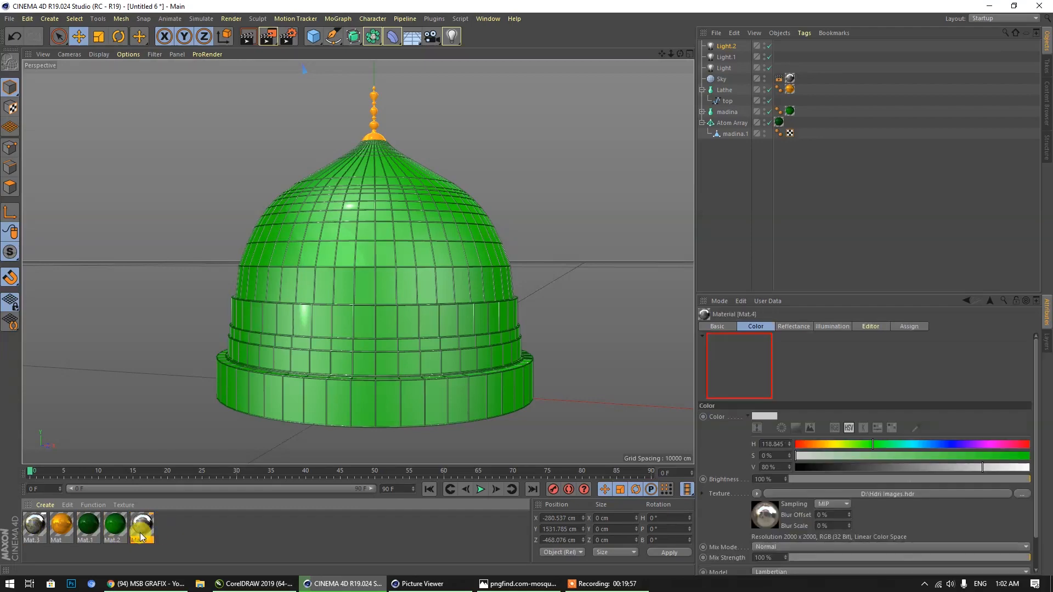
double_click(141, 532)
left_click(417, 312)
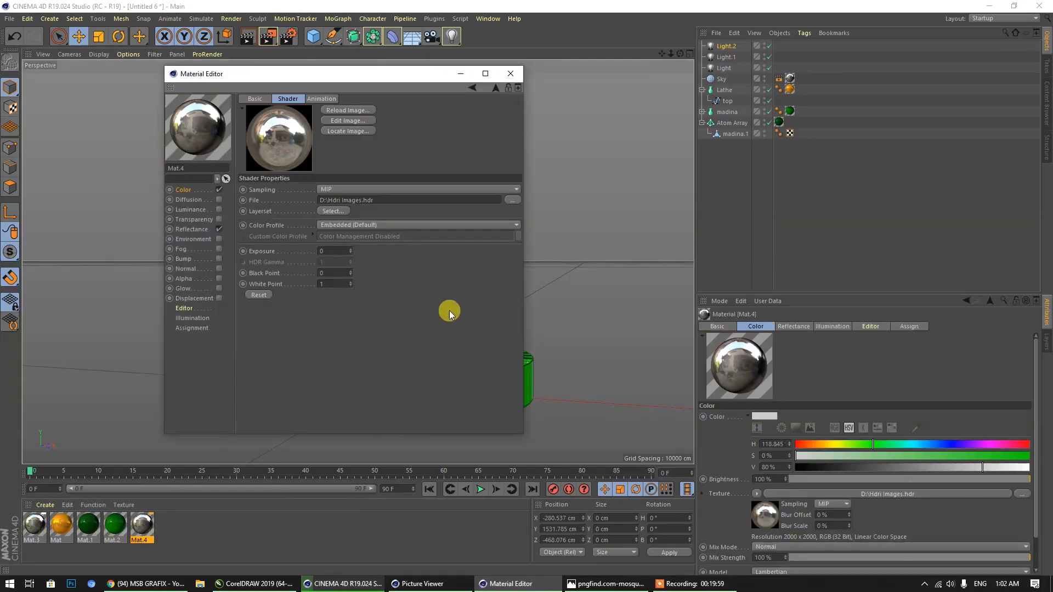
left_click(509, 199)
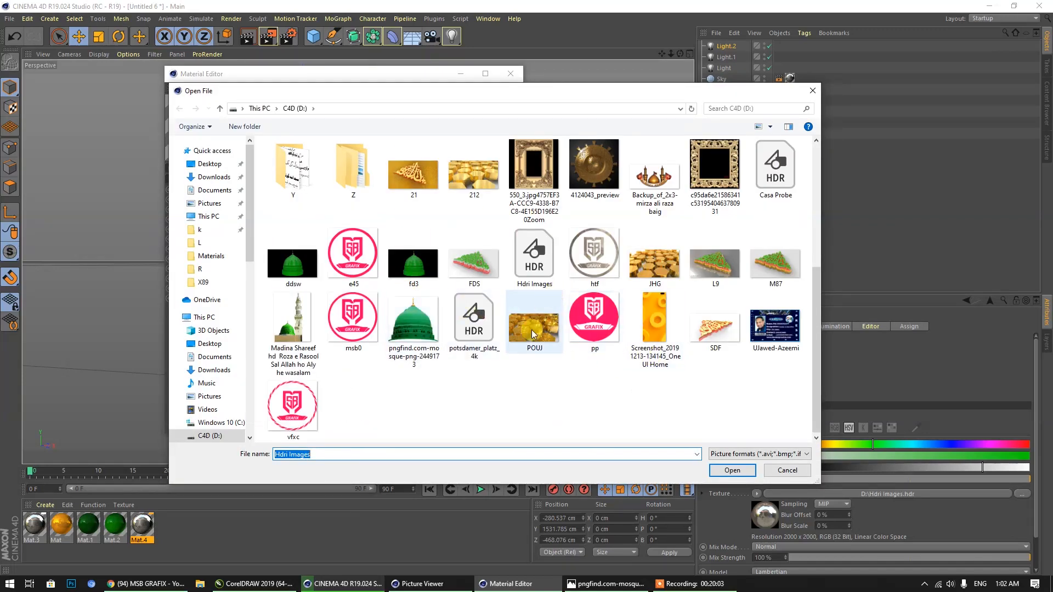
left_click(474, 329)
left_click(732, 470)
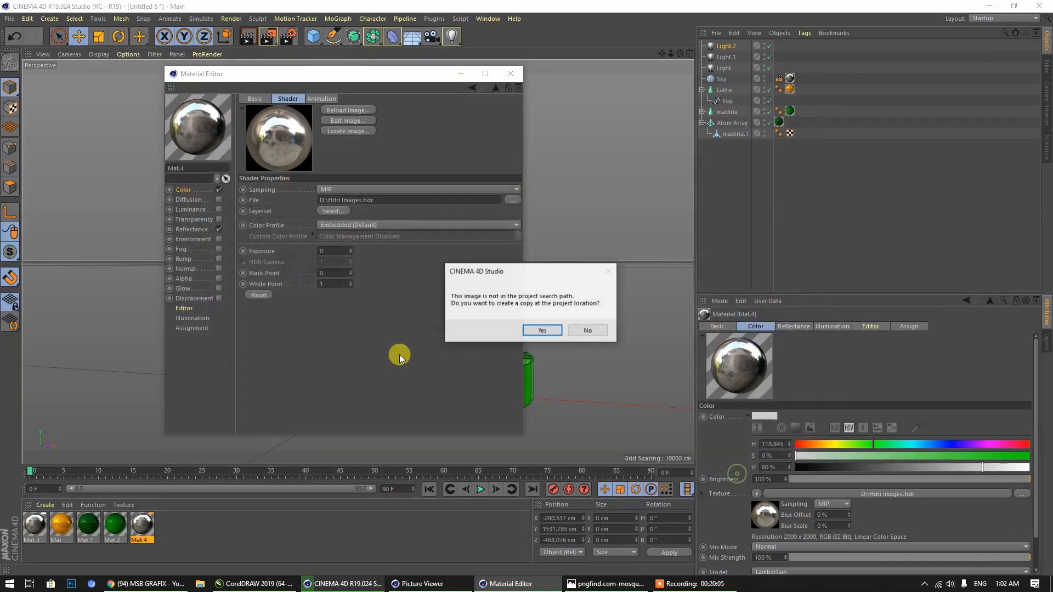
left_click(588, 330)
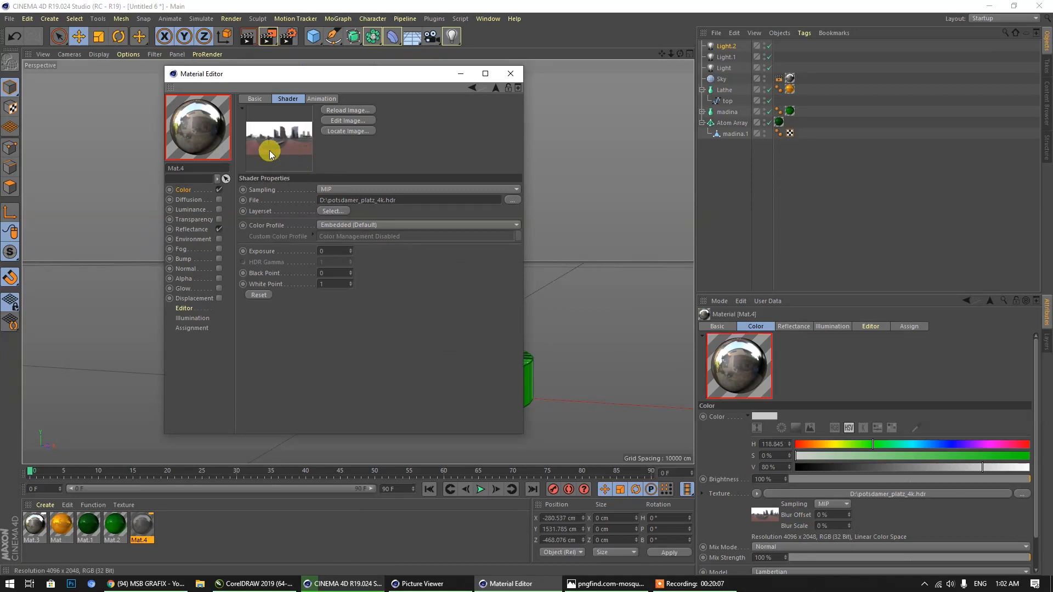
left_click(509, 75)
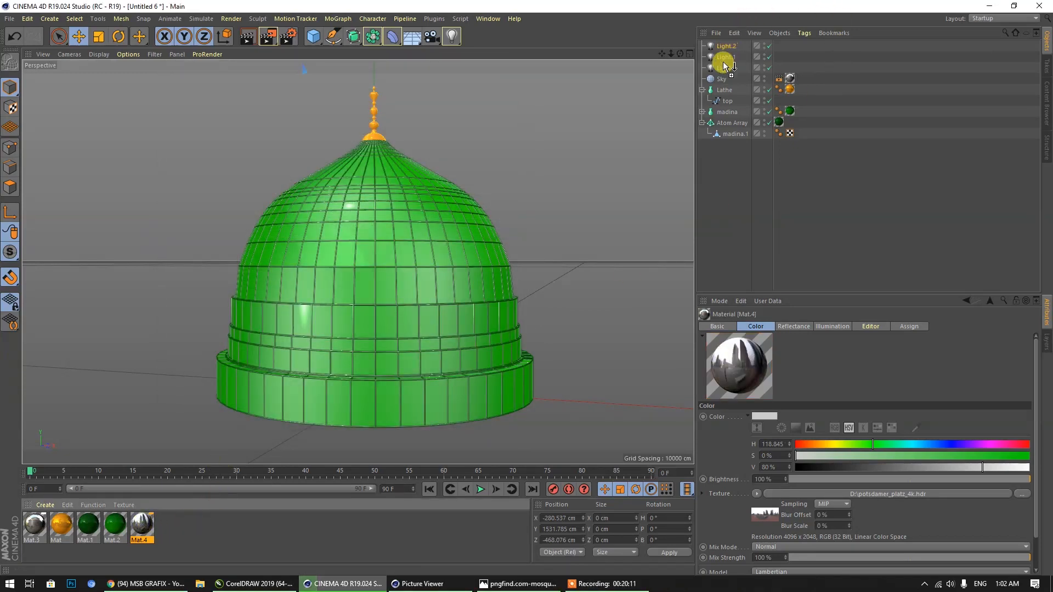
left_click_drag(719, 80, 777, 80)
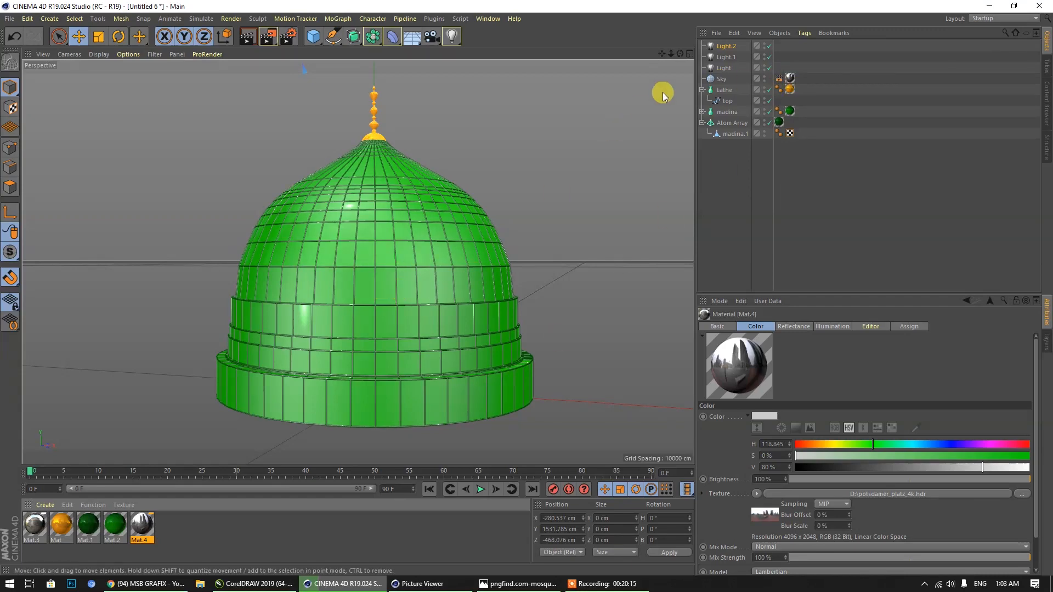
Set the intensity of all three lights together to 80%.
left_click_drag(680, 54, 645, 79)
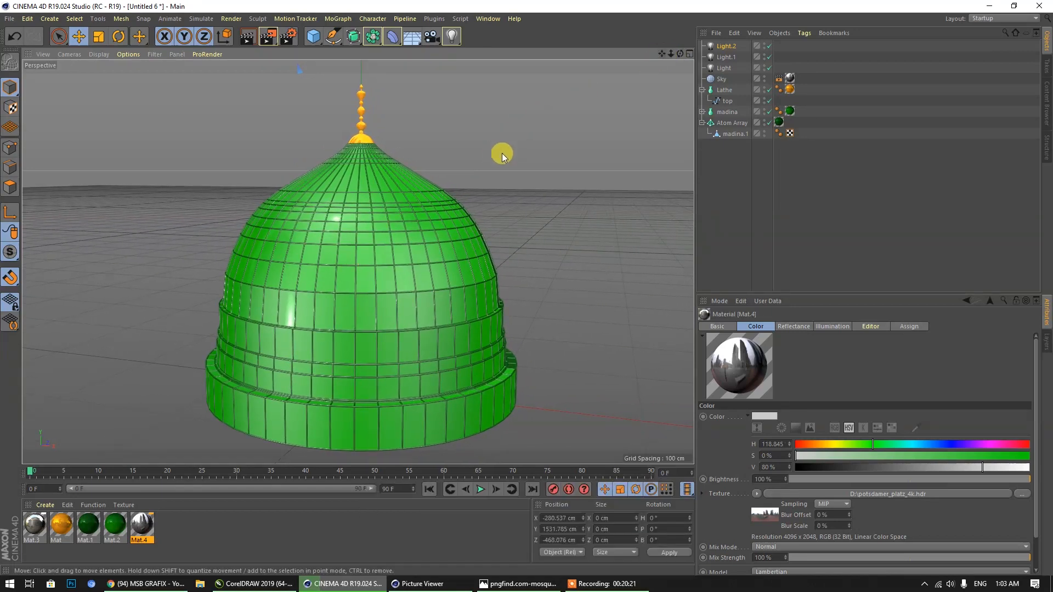
left_click_drag(783, 44, 715, 64)
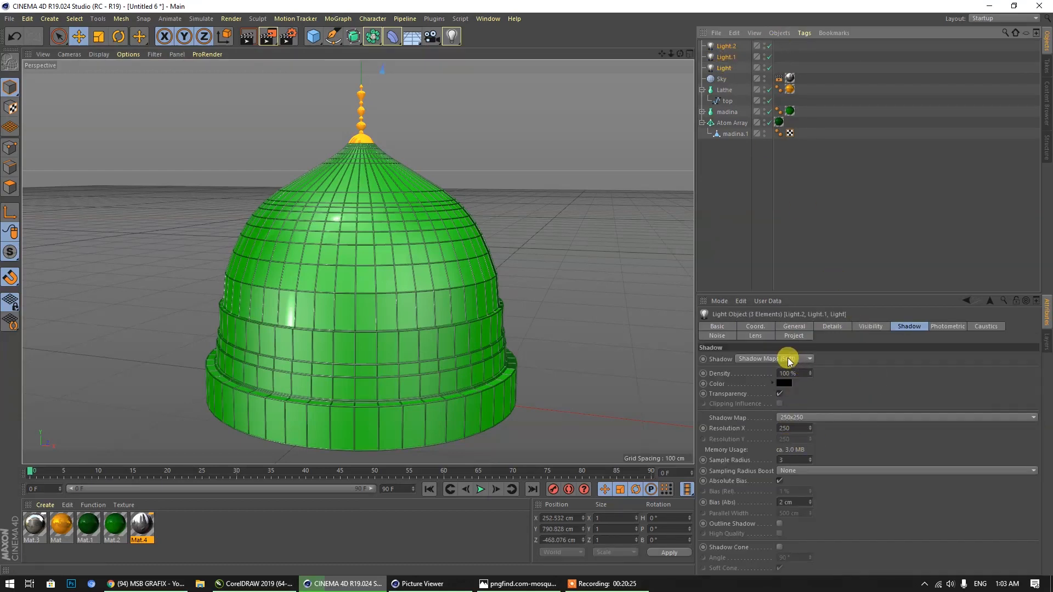
left_click(788, 359)
left_click(790, 328)
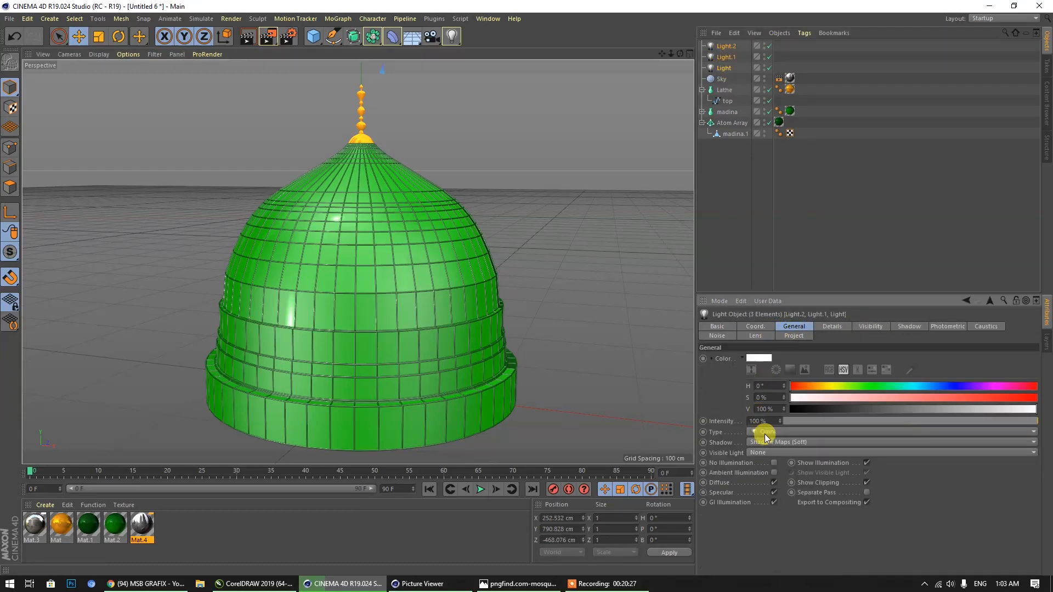
type("80")
key("Return")
left_click(679, 330)
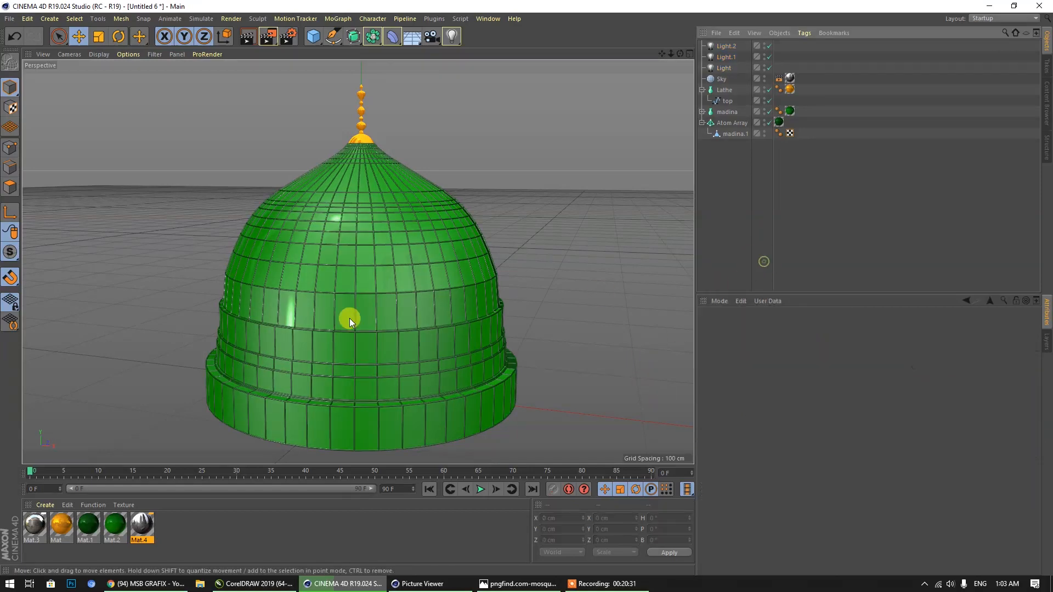
Set the intensity of the original light, low in front of the dome, to 90%.
scroll(429, 311, "down", 5)
scroll(396, 339, "down", 3)
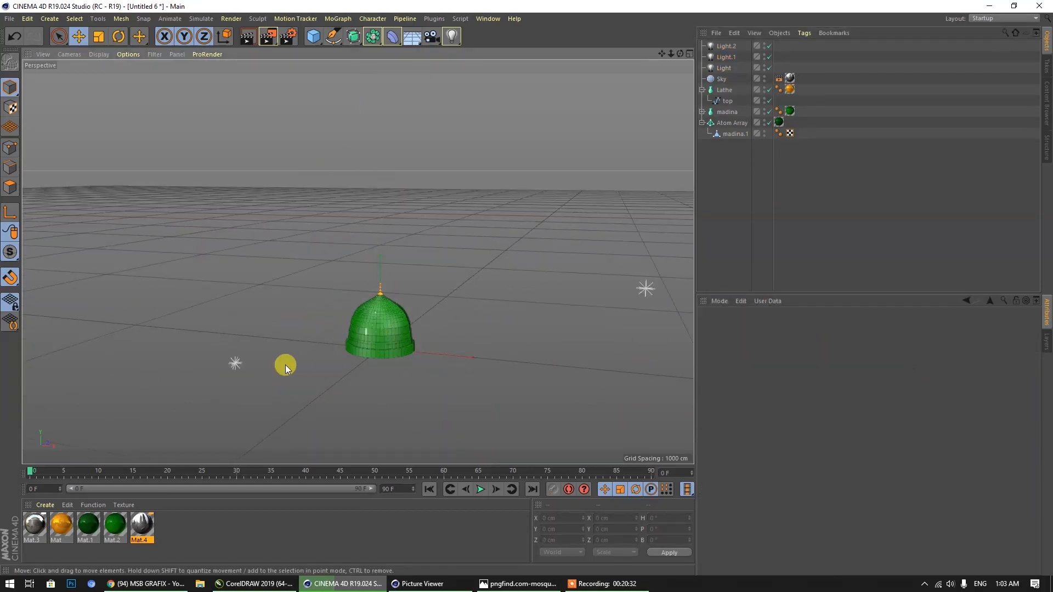
left_click(239, 366)
left_click(755, 421)
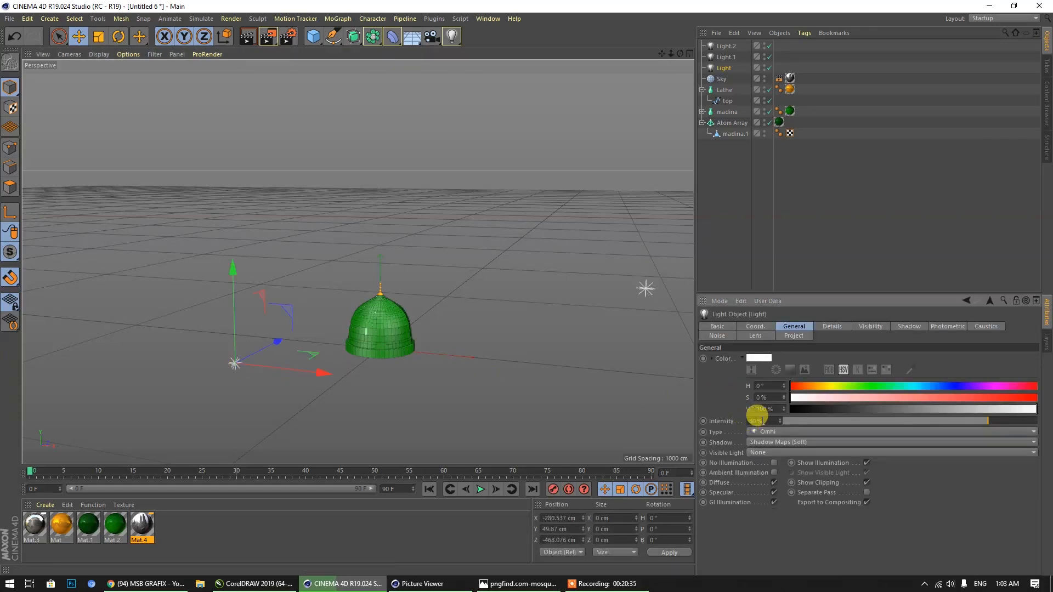
type("90")
key("Return")
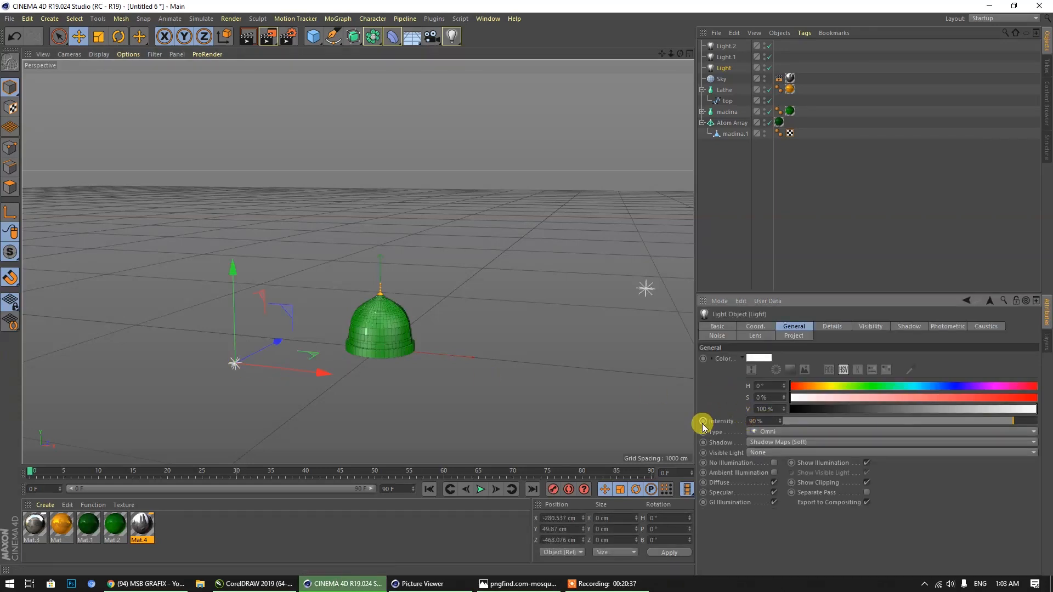
Remove the Ambient Occlusion and Global Illumination effects from the render settings and close them.
scroll(374, 330, "up", 10)
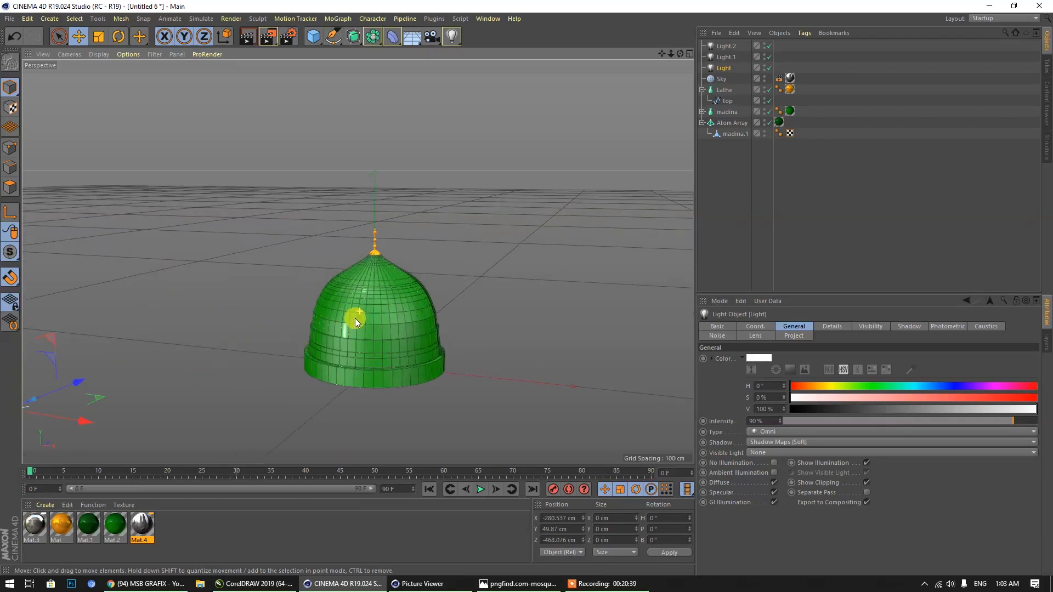
scroll(444, 409, "up", 1)
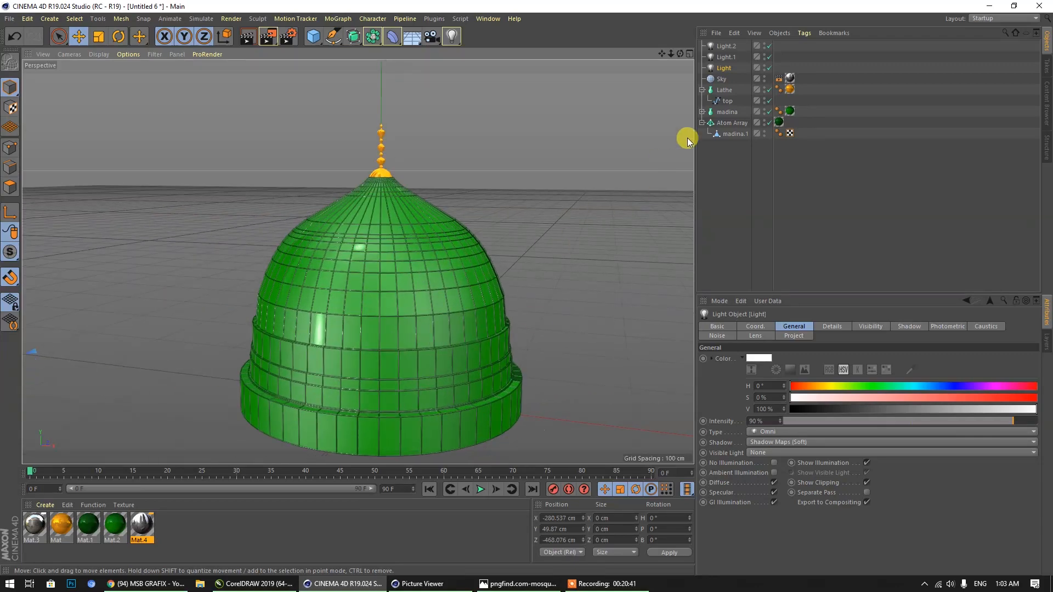
mouse_move(661, 53)
left_mouse_down()
mouse_move(637, 27)
mouse_move(663, 43)
left_mouse_up()
scroll(426, 261, "up", 1)
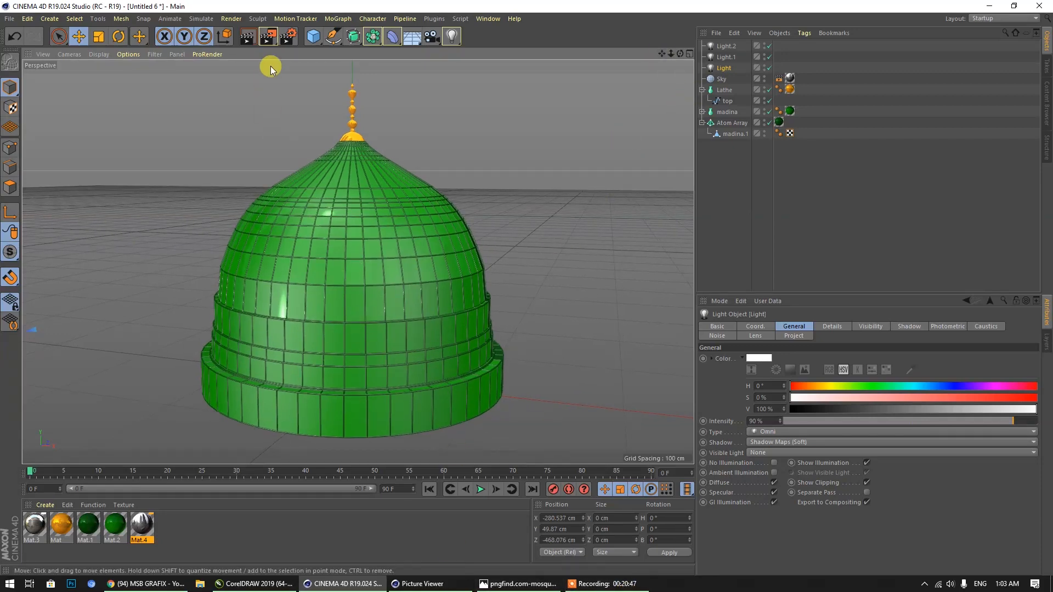
left_click(285, 37)
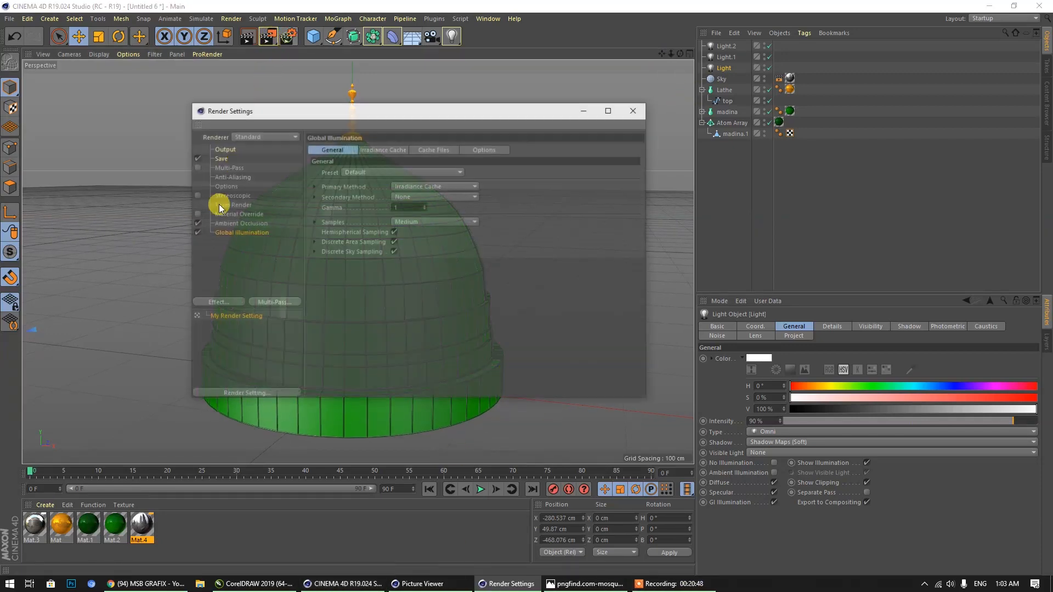
right_click(227, 255)
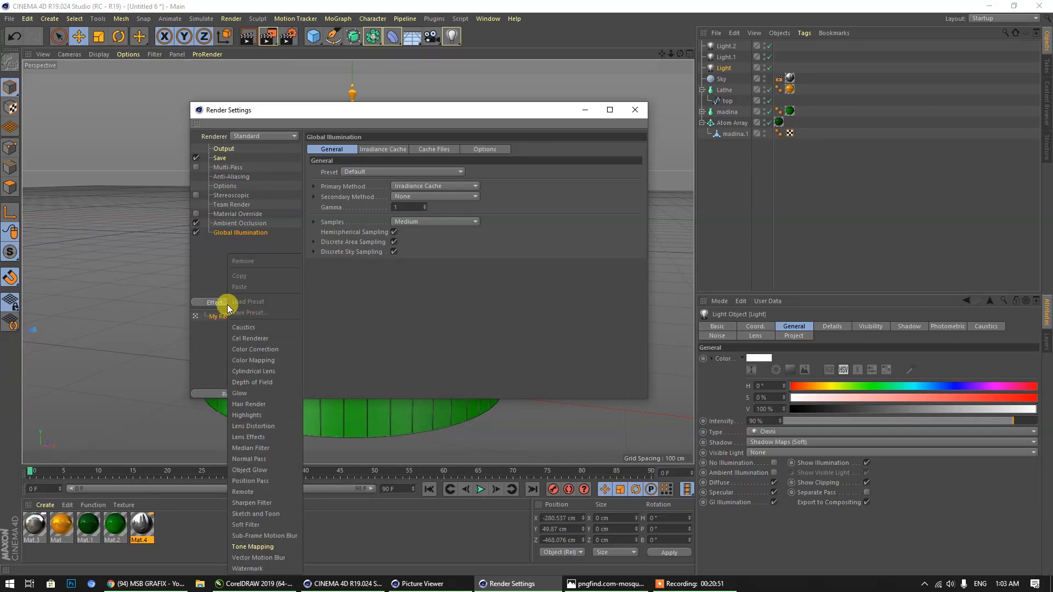
left_click(207, 273)
left_click_drag(235, 234, 233, 264)
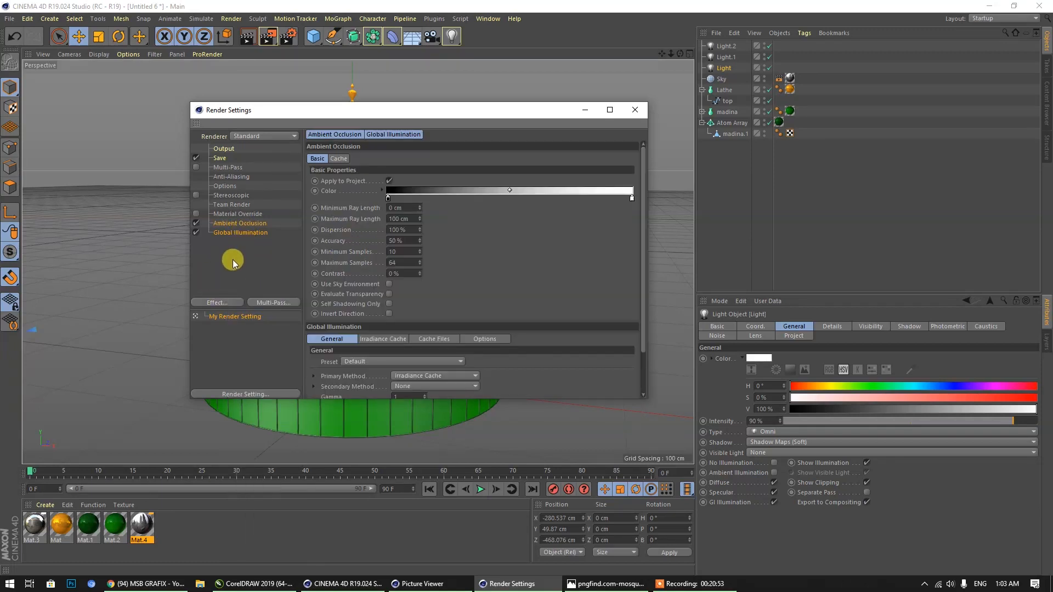
key("Delete")
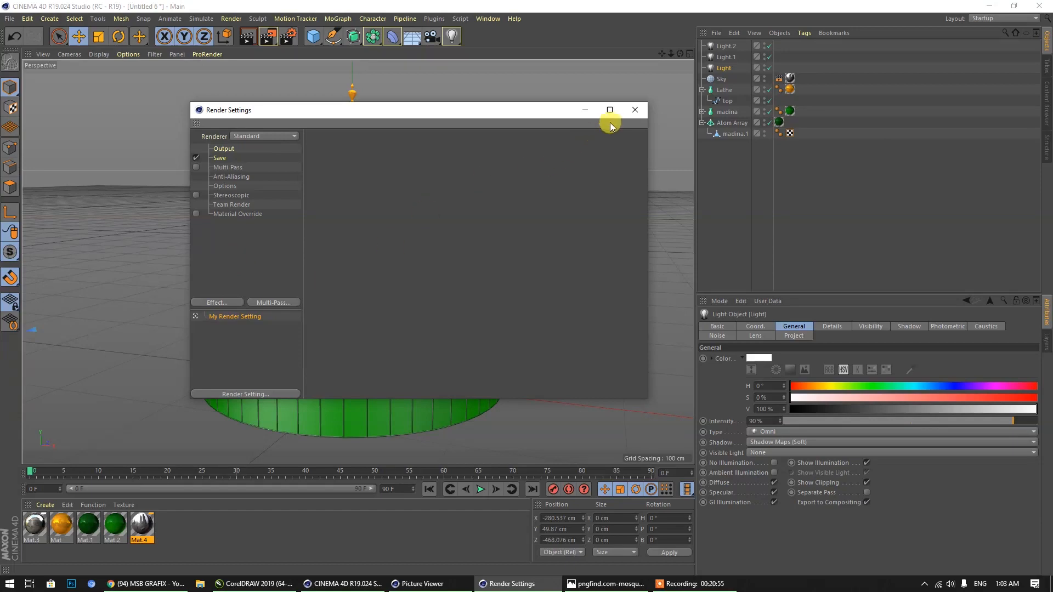
left_click(635, 110)
Render the dome to the Picture Viewer without the two effects and close the viewer.
left_click(269, 37)
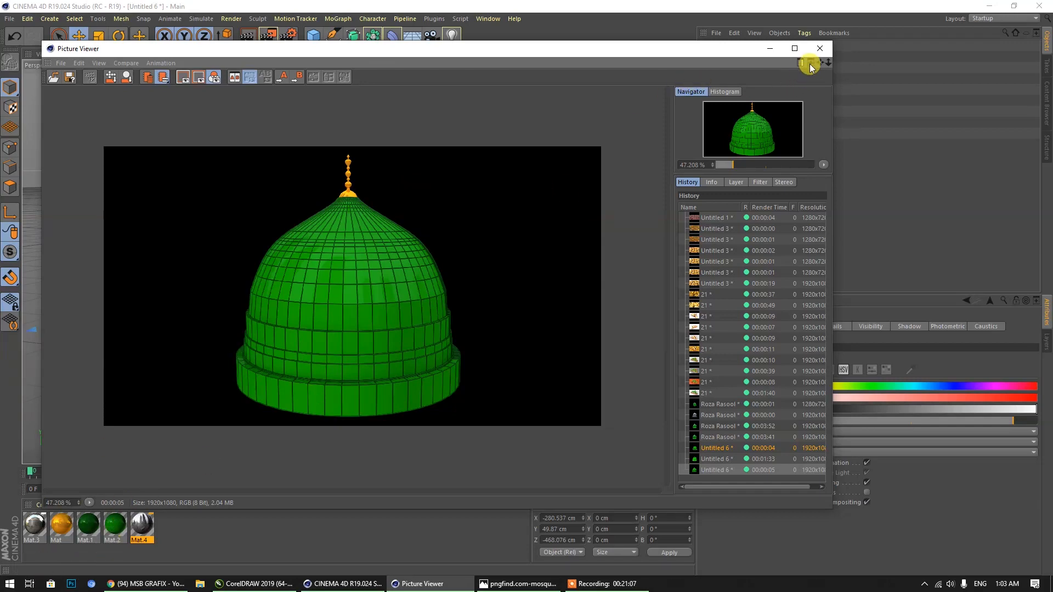
left_click(820, 48)
Set the layer color brightness of Layer 1 in the reflectance of the green material Mat.2 to about 42%.
double_click(116, 525)
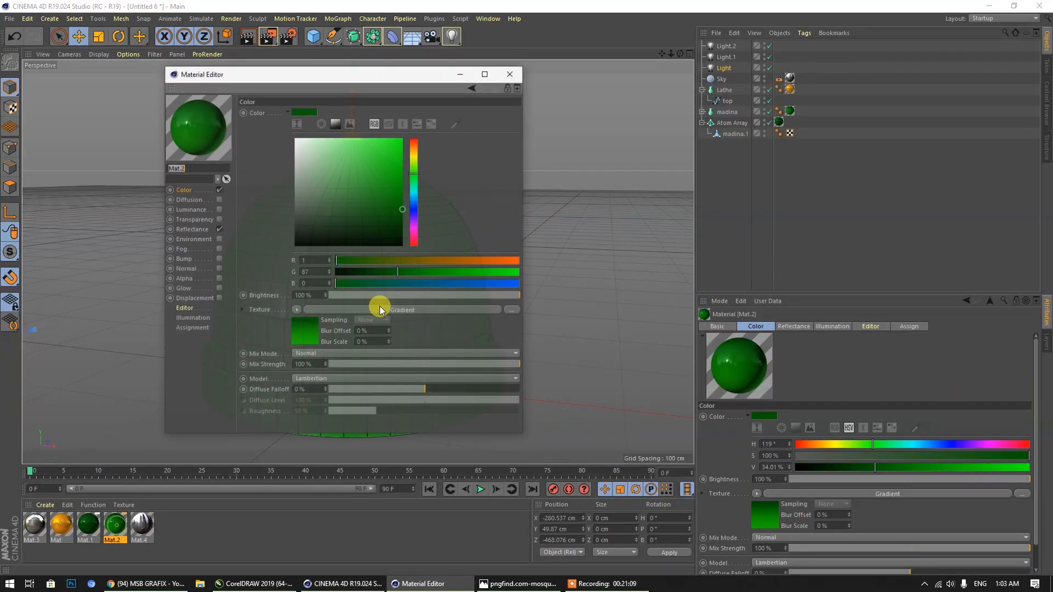
left_click(184, 229)
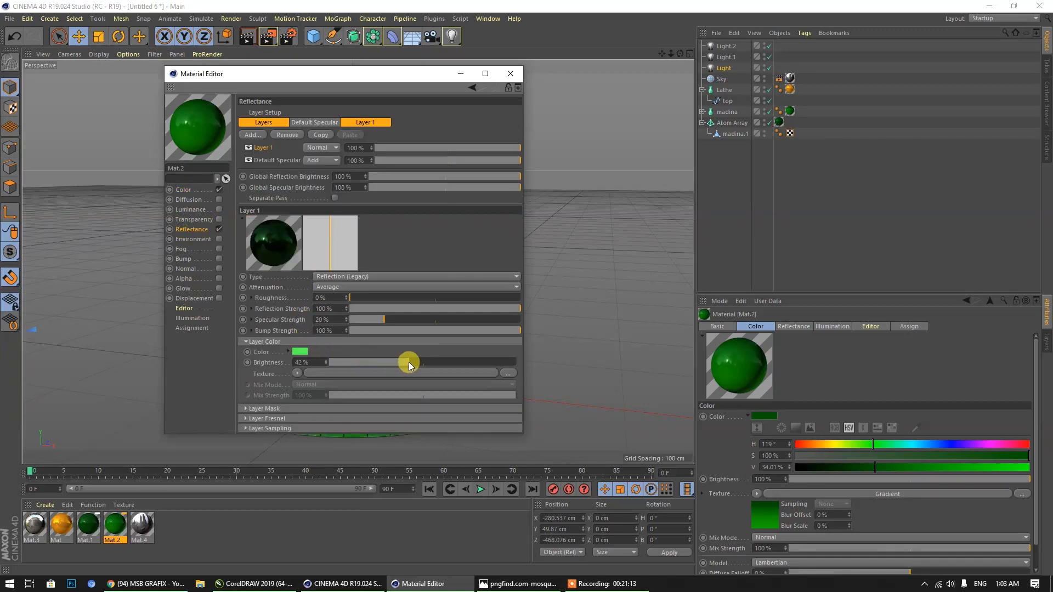
left_click(511, 73)
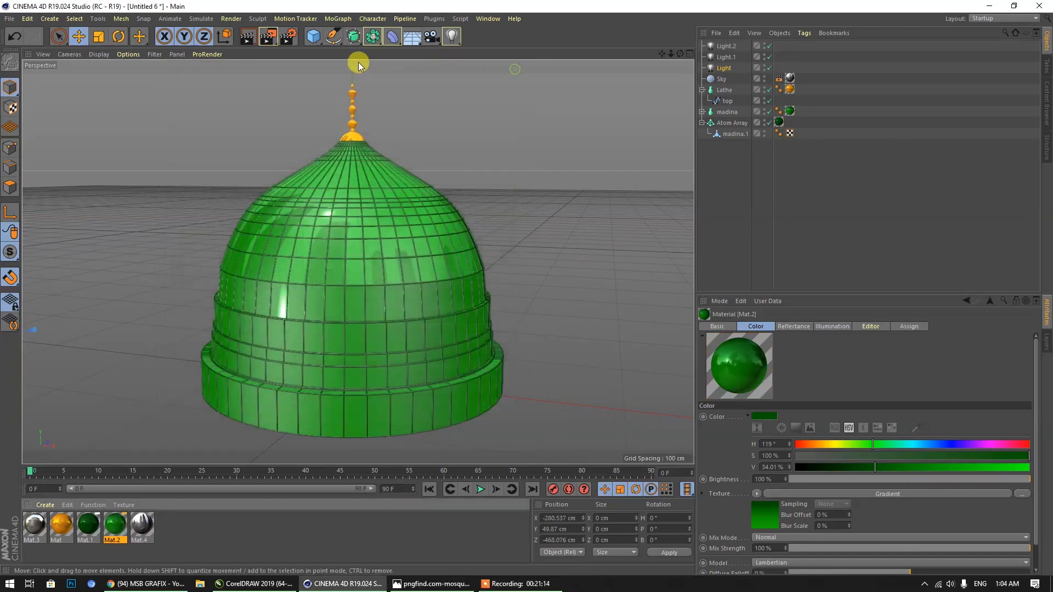
Render the final dome to the Picture Viewer with the adjusted green reflectance.
left_click(269, 37)
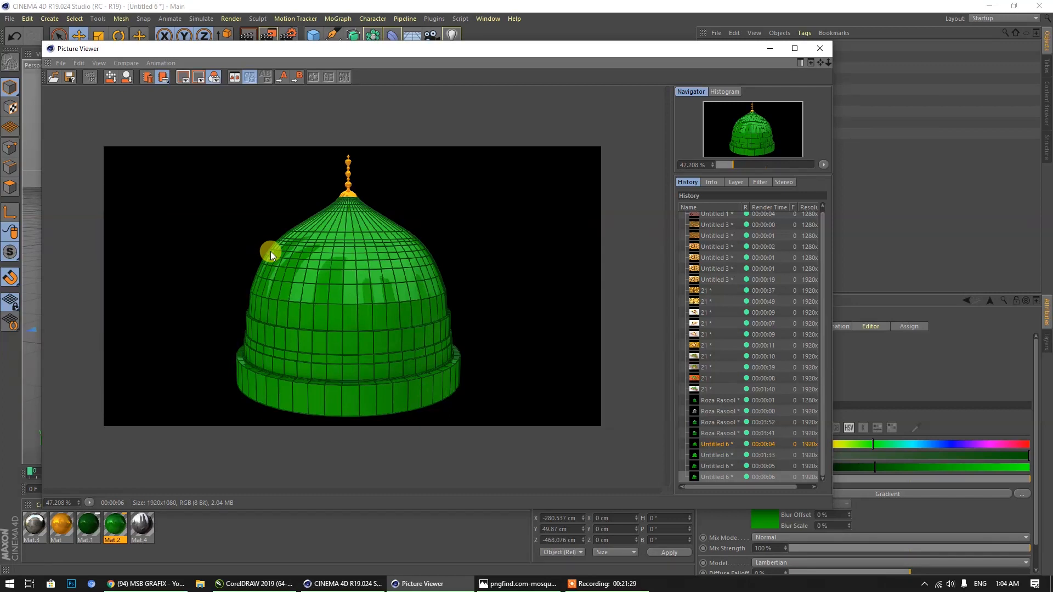
left_click(600, 583)
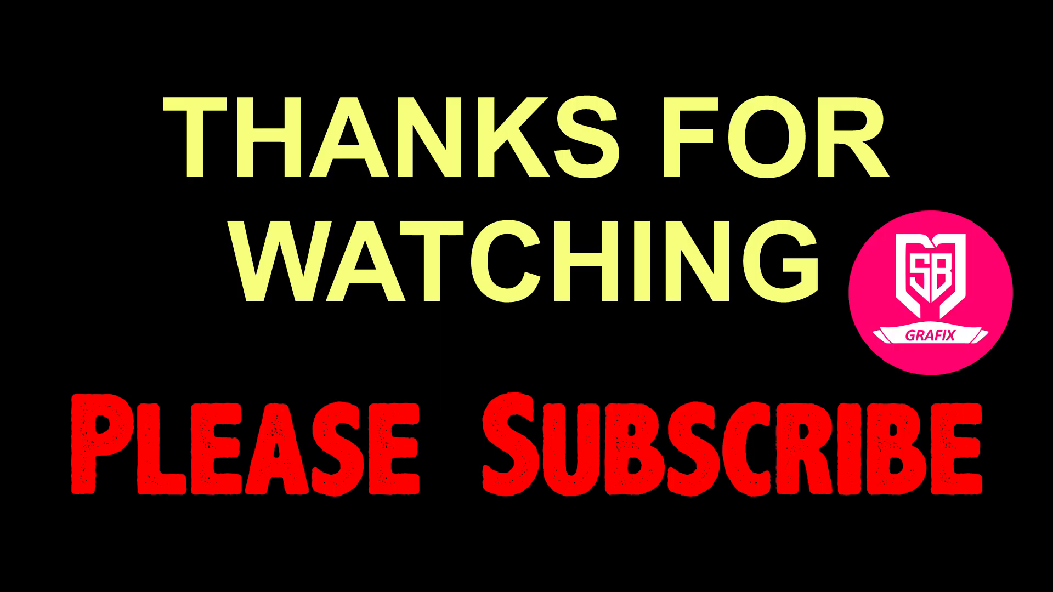